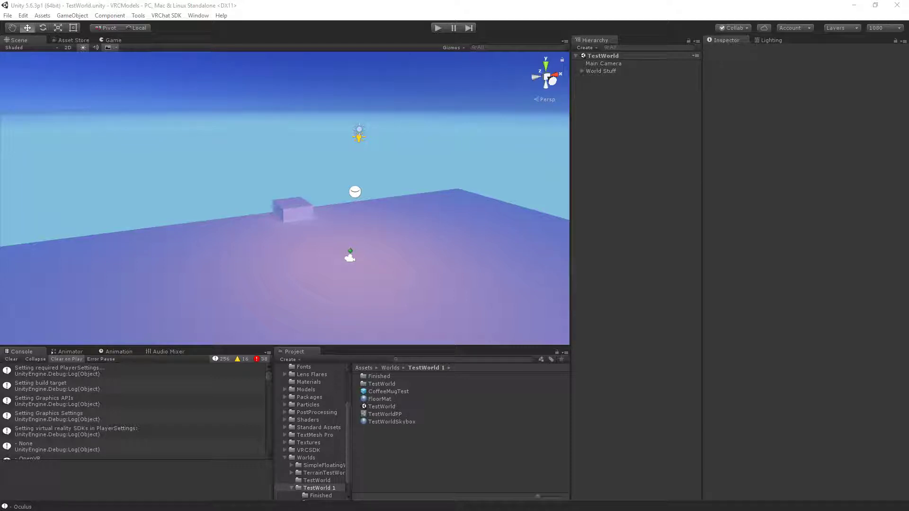
- Place an instance of the CoffeeMugTest prefab on top of the raised block in the scene
left_click_drag(300, 228, 329, 260, "alt")
key("w")
right_click_drag(329, 259, 331, 321)
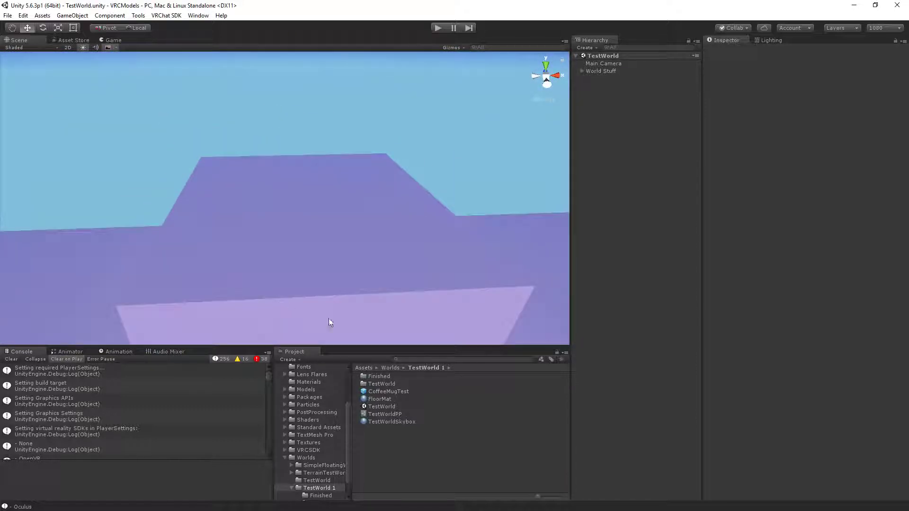
left_click_drag(397, 393, 308, 208)
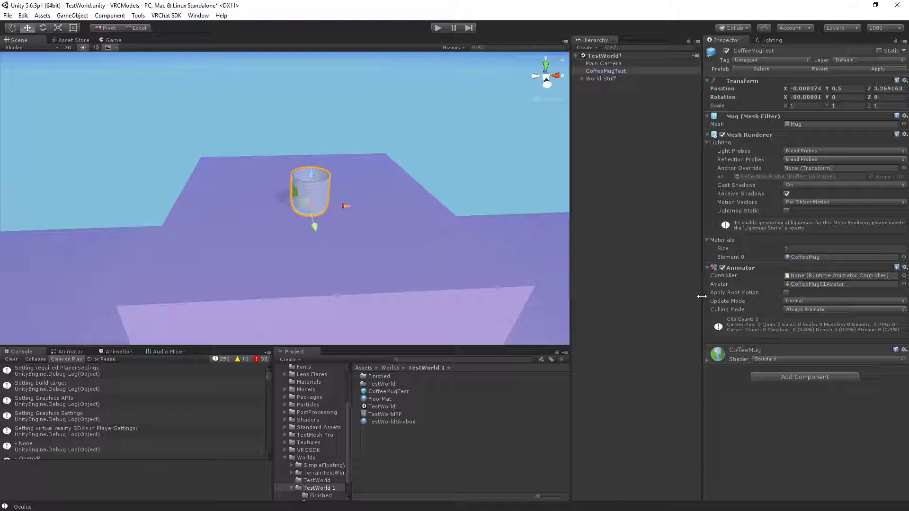
- Add a Mesh Collider component to the coffee mug and make it Convex
left_click(785, 378)
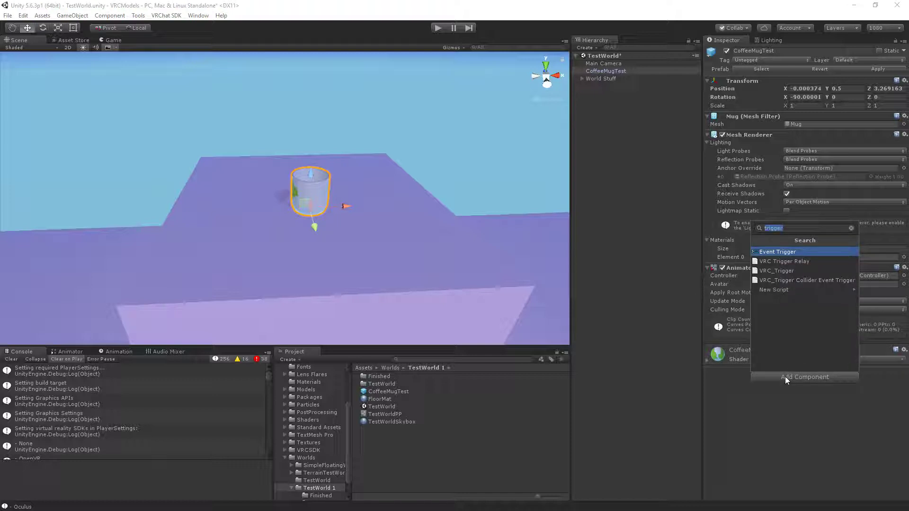
type("mes")
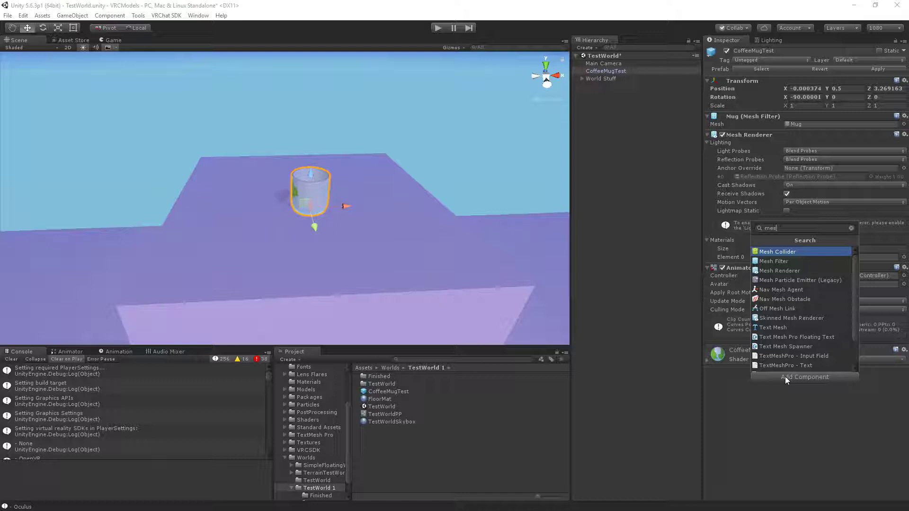
left_click(490, 249)
left_click_drag(377, 250, 484, 238, "alt")
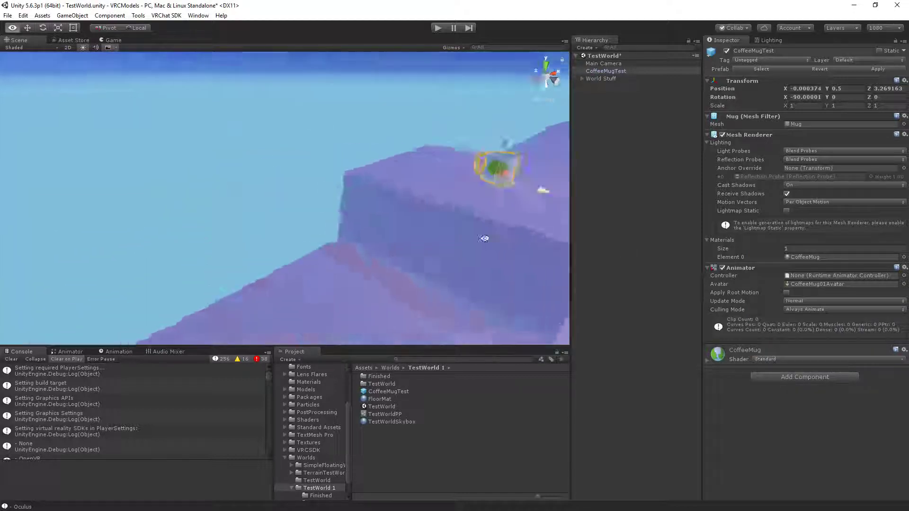
key("f")
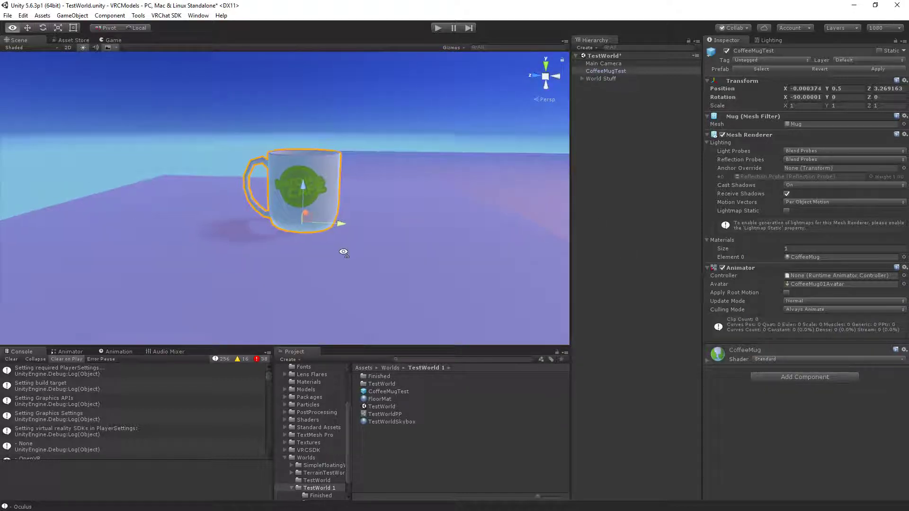
key("d")
right_click_drag(343, 253, 124, 264)
key("s")
key("w")
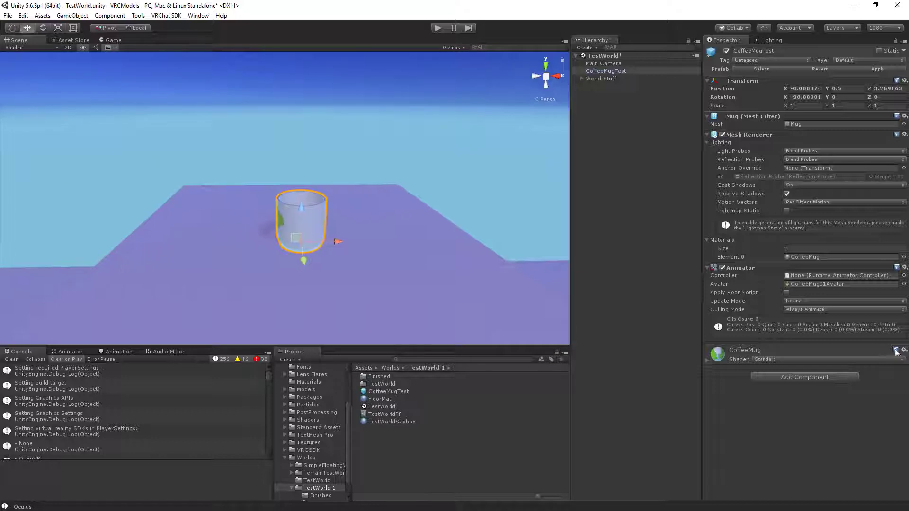
left_click(797, 375)
left_click(782, 254)
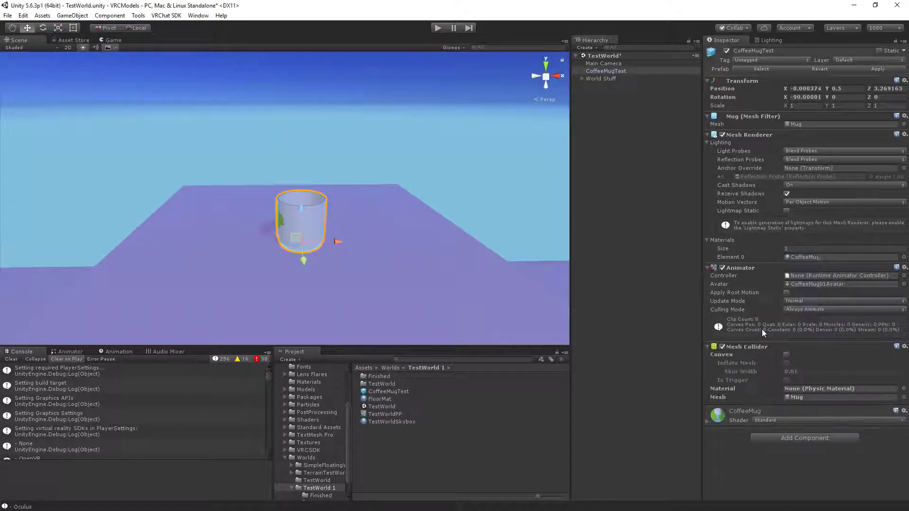
left_click(787, 355)
- Try the Inflate Mesh option on the mug's collider and switch it off again
right_click_drag(563, 303, 525, 271)
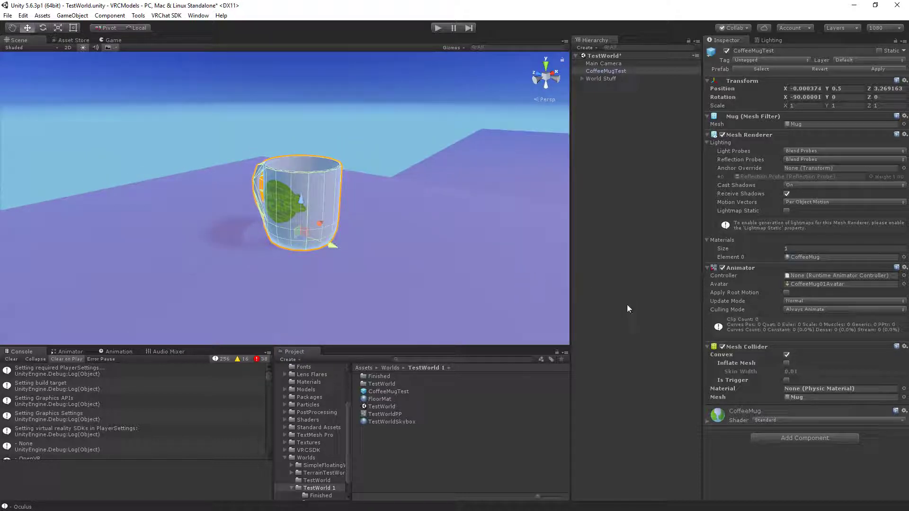
left_click(786, 363)
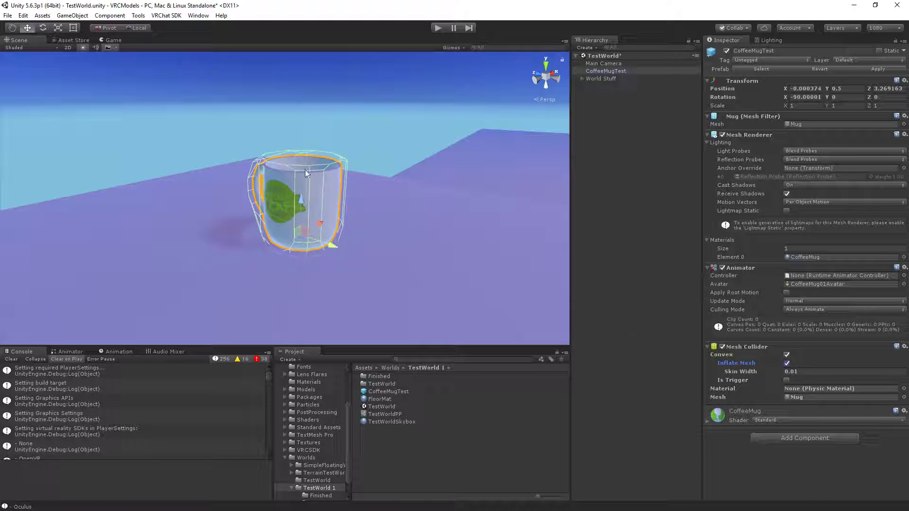
left_click(788, 365)
- Add the VRC_Pickup component to the coffee mug
left_click_drag(363, 185, 322, 213, "alt")
left_click(816, 437)
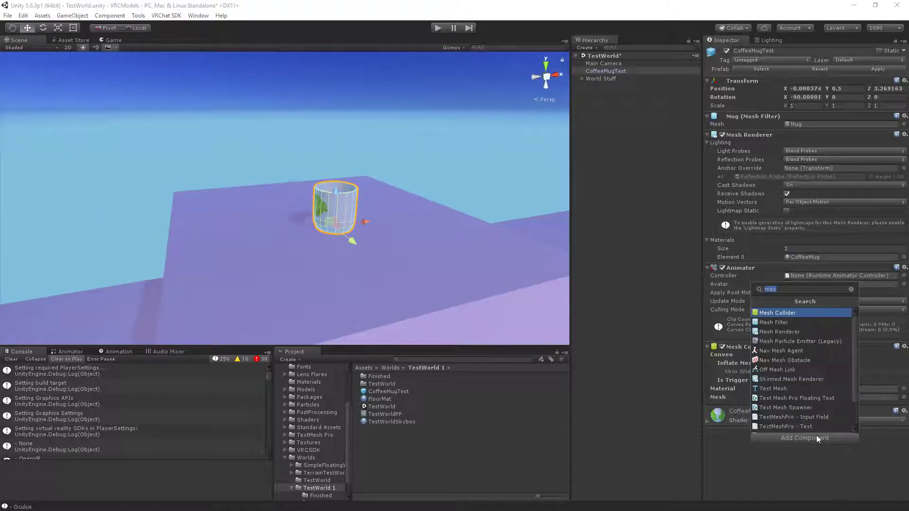
type("pickup")
key("Return")
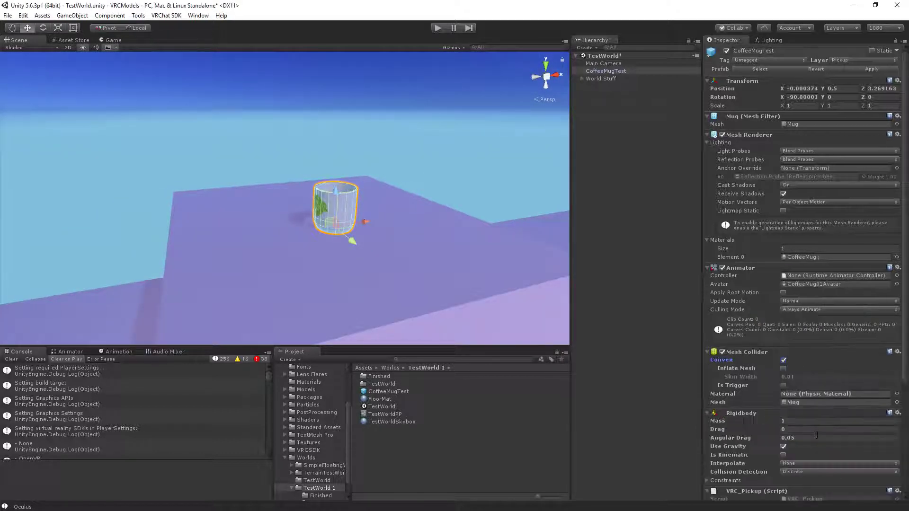
- Add the VRC_Object Sync component to the coffee mug
scroll(770, 260, "down", 5)
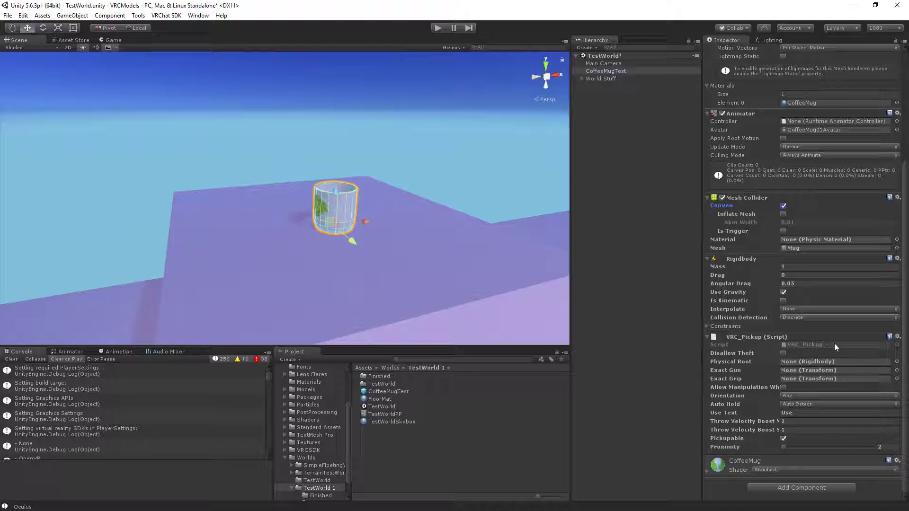
left_click(809, 488)
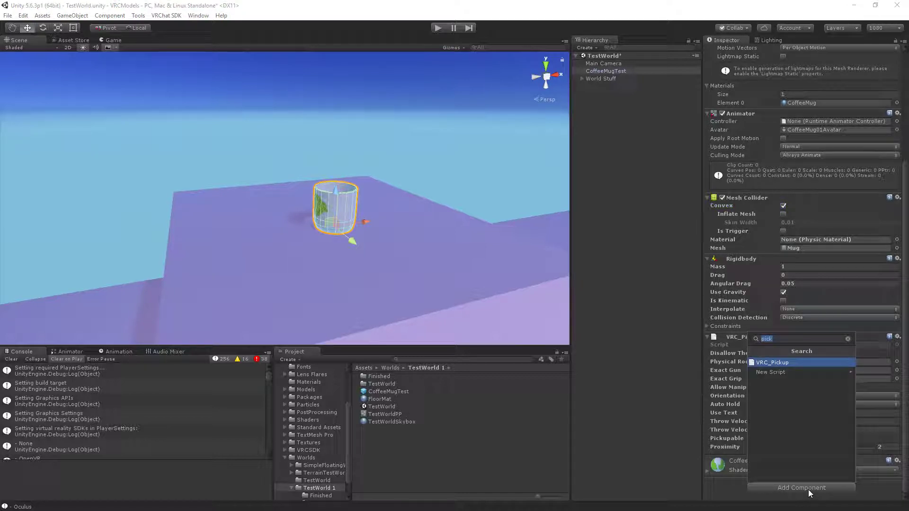
type("sy")
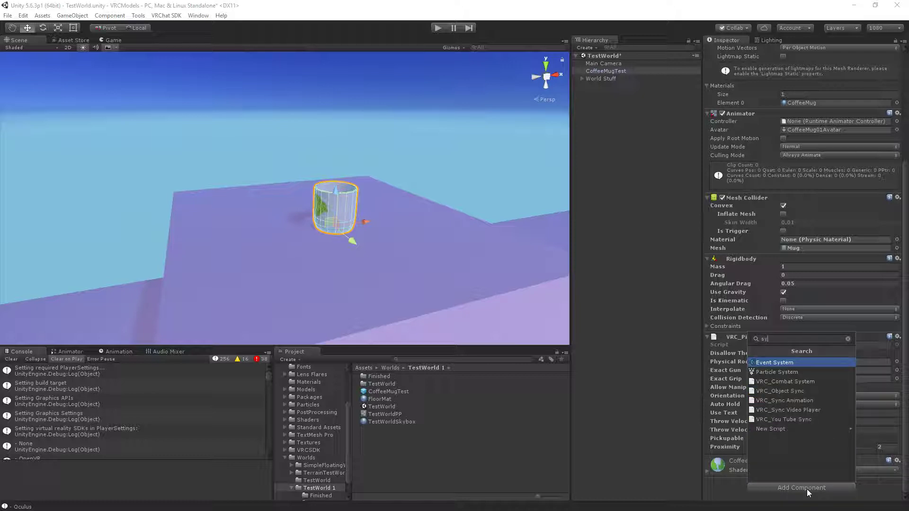
key("Down")
key("Down")
key("Down")
key("Return")
scroll(804, 469, "down", 2)
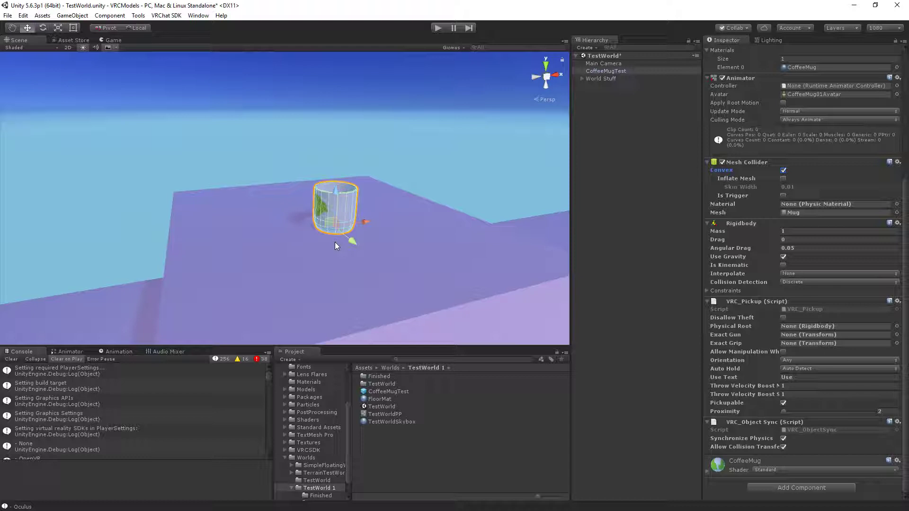
- Rename the mug object to CoffeeMugTestPickup and save it as a prefab in the TestWorld 1 folder
scroll(813, 294, "up", 8)
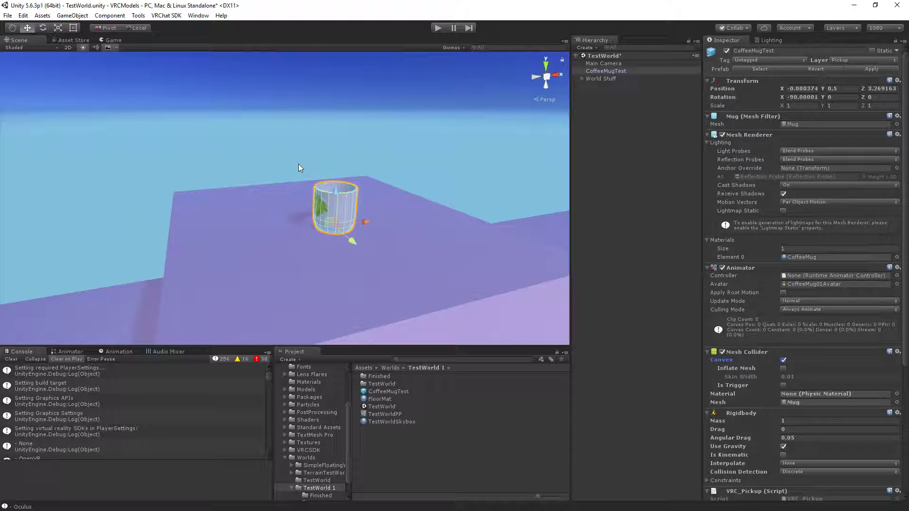
left_click(629, 72)
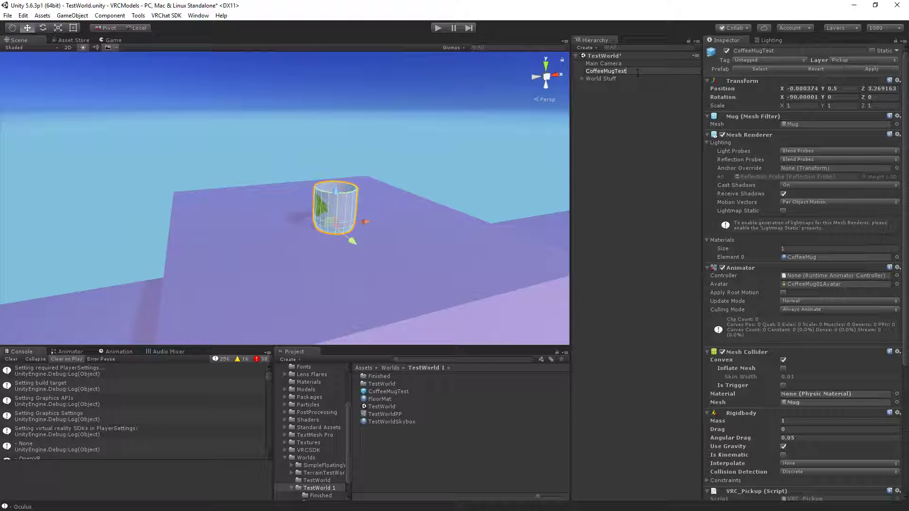
type("Pickup")
key("Return")
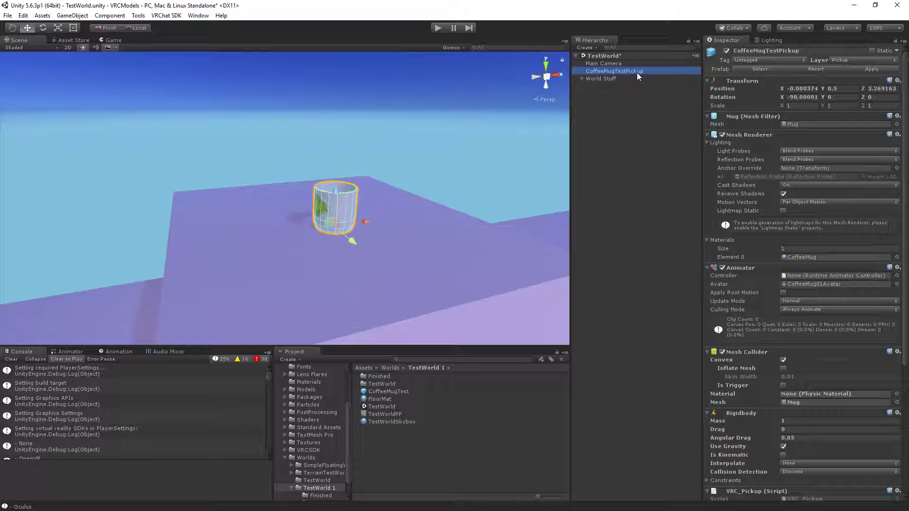
left_click_drag(638, 73, 413, 449)
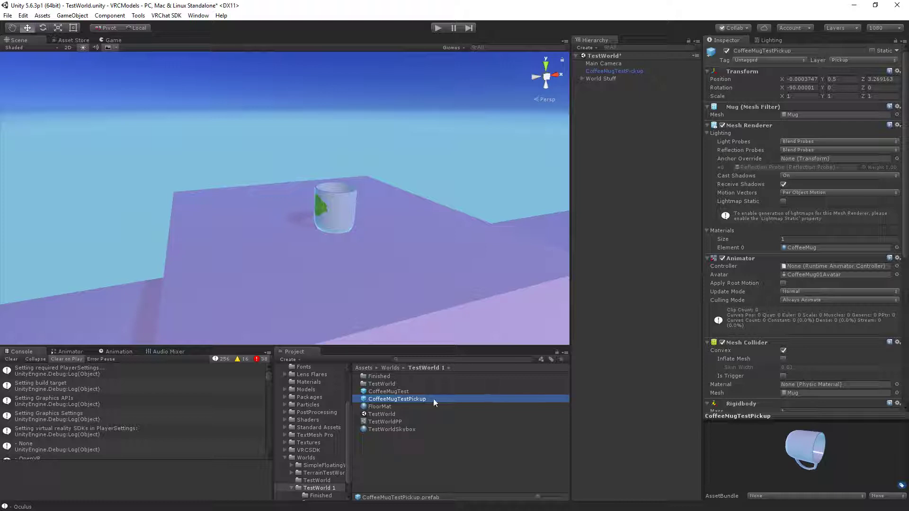
- Place three more instances of the CoffeeMugTestPickup prefab on the block beside the original mug
left_click_drag(418, 399, 417, 209)
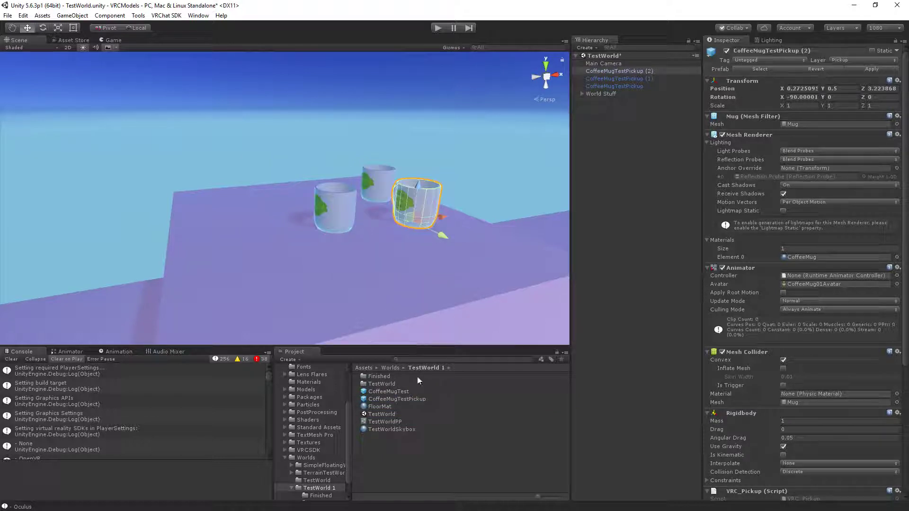
left_click_drag(422, 399, 447, 259)
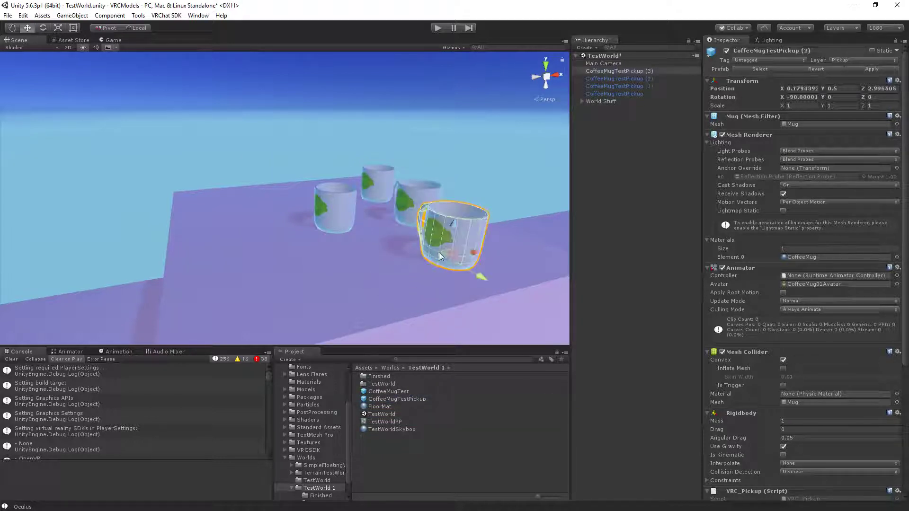
- Set the original mug's Rigidbody mass to 3 and apply the change to its prefab
left_click(327, 203)
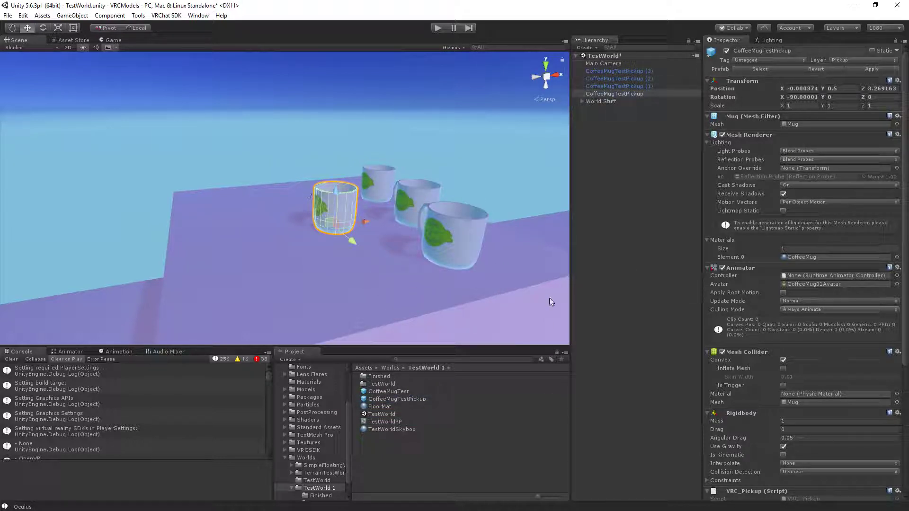
scroll(800, 398, "down", 3)
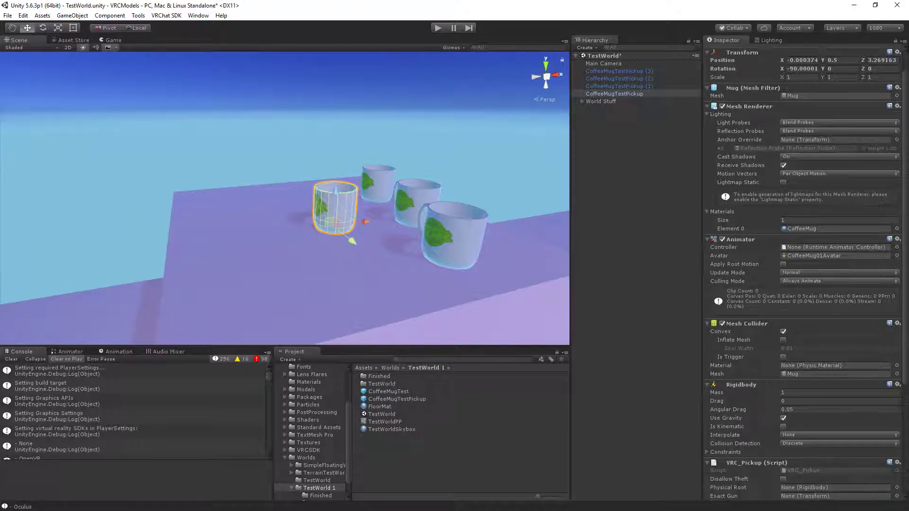
left_click(803, 393)
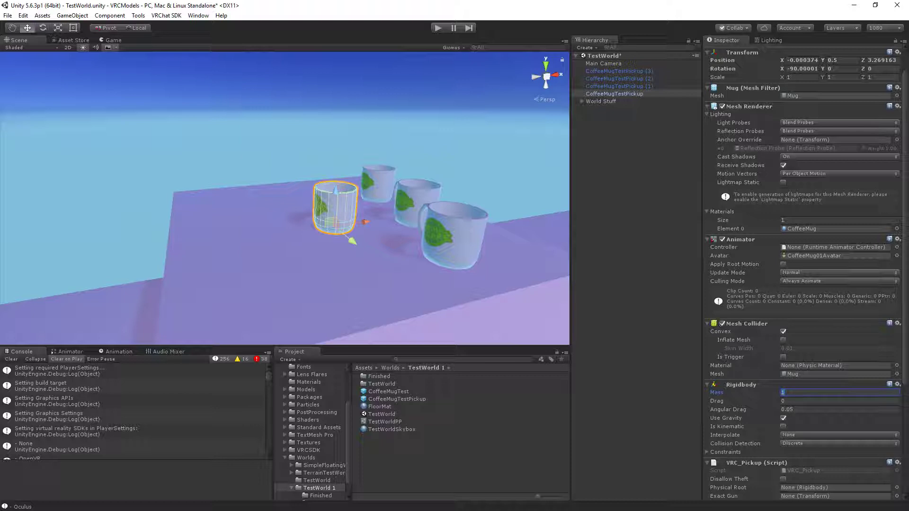
type("3")
scroll(817, 416, "up", 3)
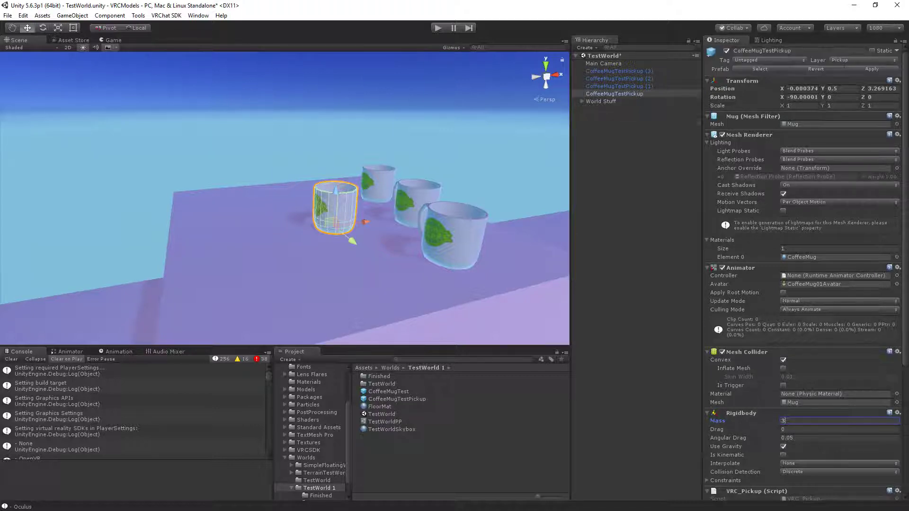
left_click(871, 69)
- Check the Rigidbody mass on the other mug instances
left_click(471, 235)
left_click(419, 199)
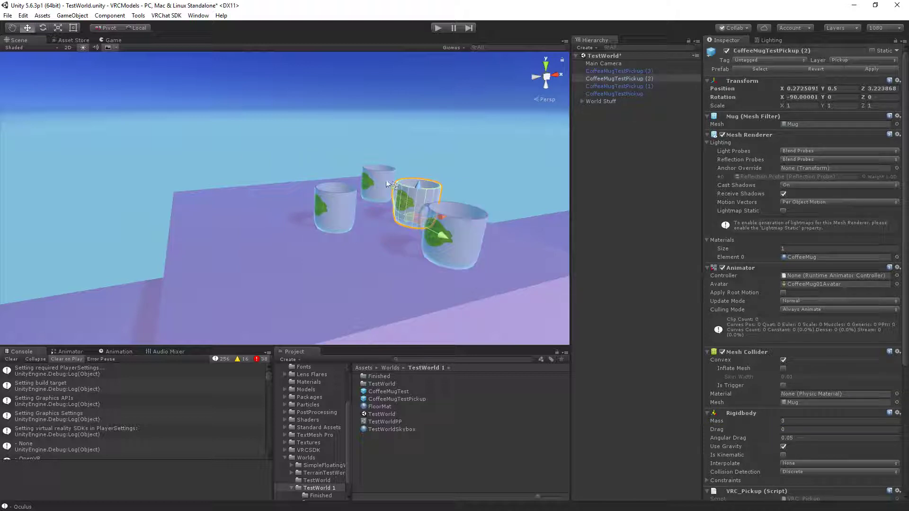
left_click(384, 181)
left_click(377, 176)
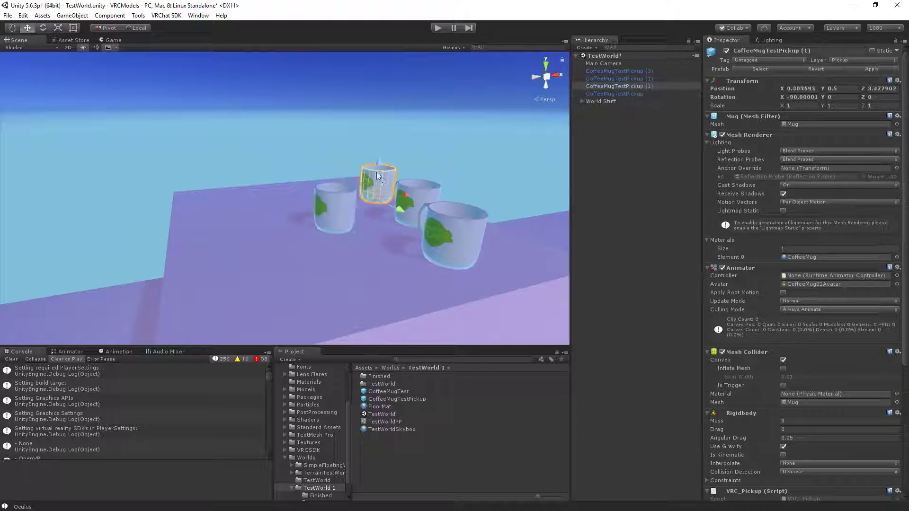
- Delete the three extra mug instances, keeping only the original CoffeeMugTestPickup
left_click(452, 248)
left_click(416, 201, "shift")
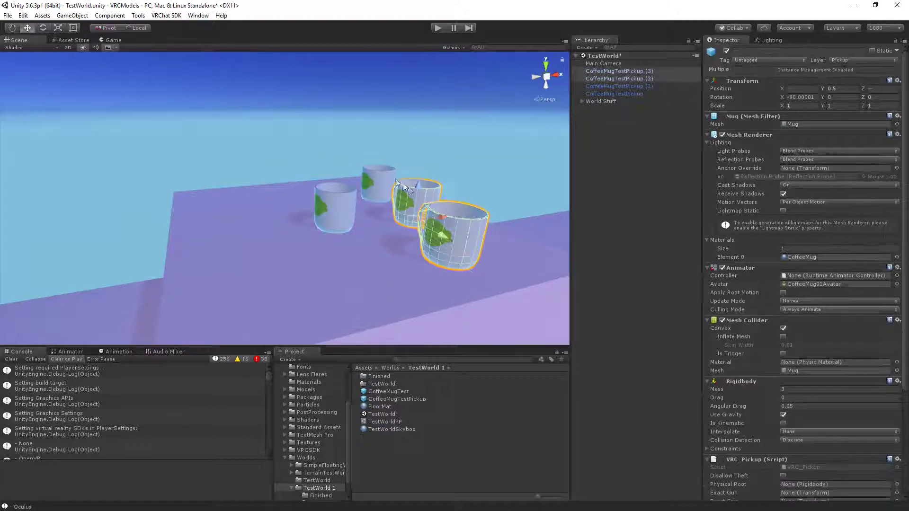
left_click(379, 171, "shift")
key("Delete")
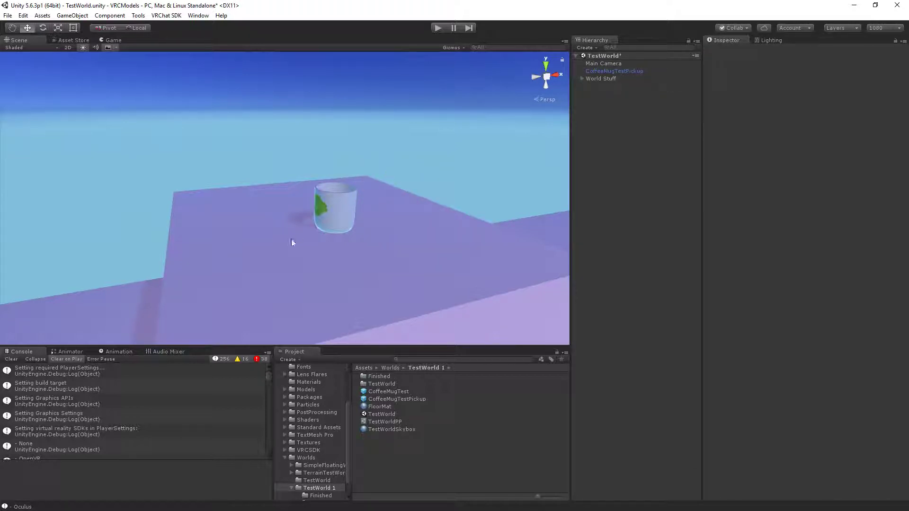
- Set the remaining mug's Rigidbody mass to 1, apply it to the prefab, and deselect the mug
left_click(336, 218)
left_click(811, 421)
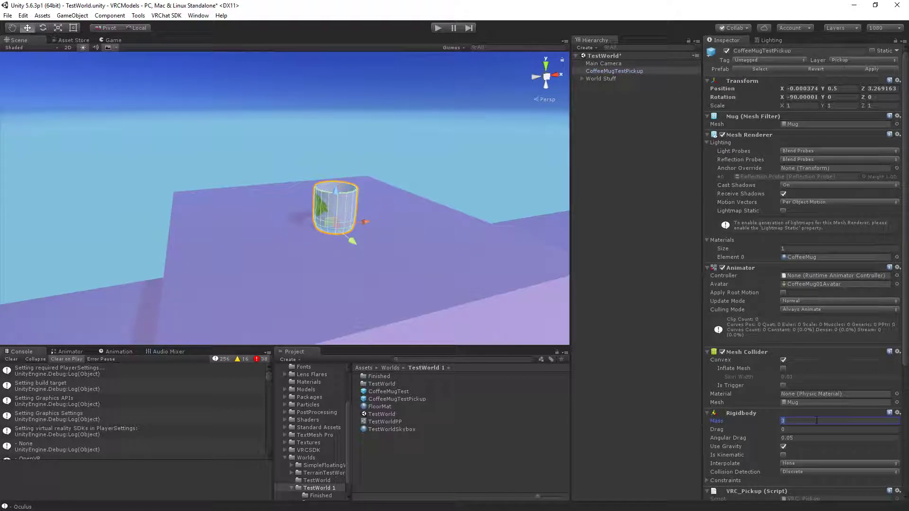
type("1")
left_click(870, 70)
scroll(780, 313, "down", 5)
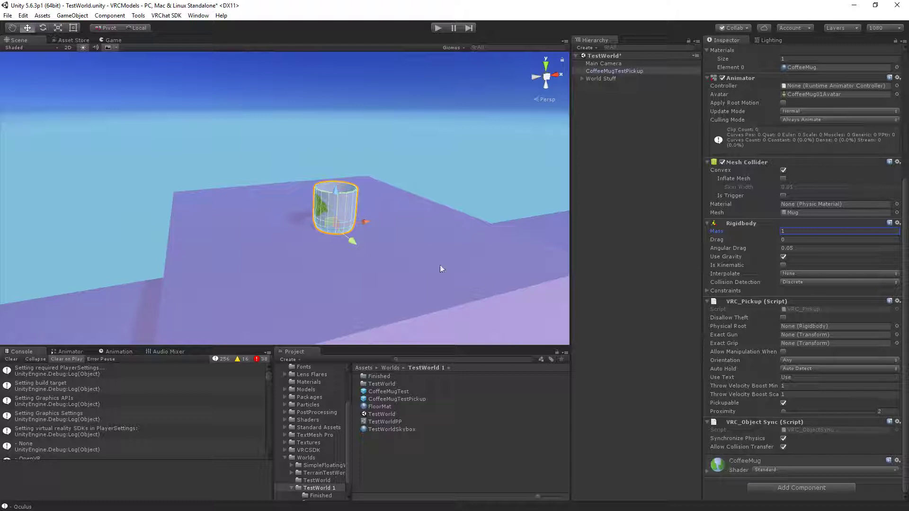
left_click(637, 171)
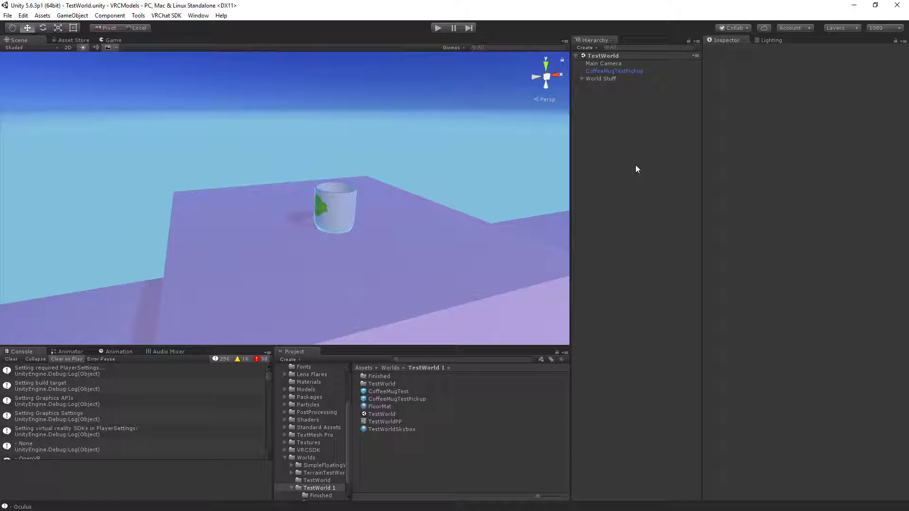
- Add a cube to the TestWorld scene
right_click_drag(441, 218, 384, 208)
key("s")
right_click(598, 102)
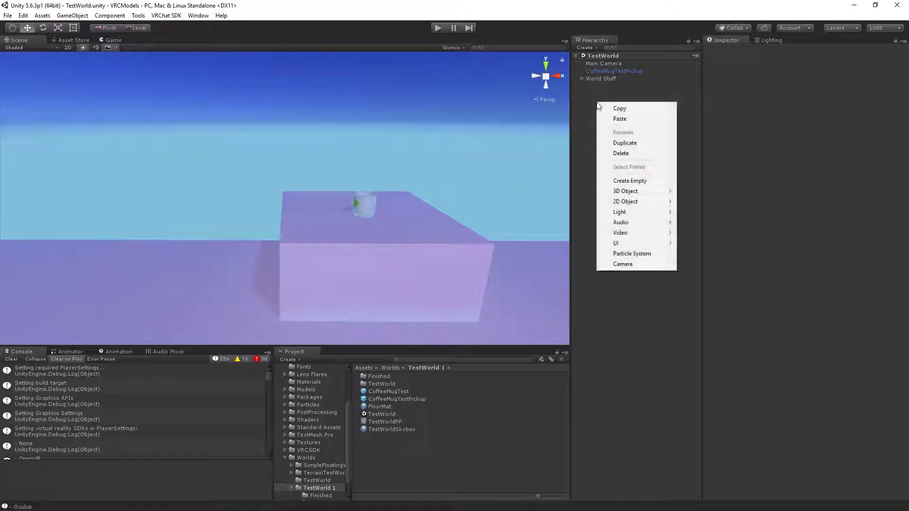
mouse_move(647, 188)
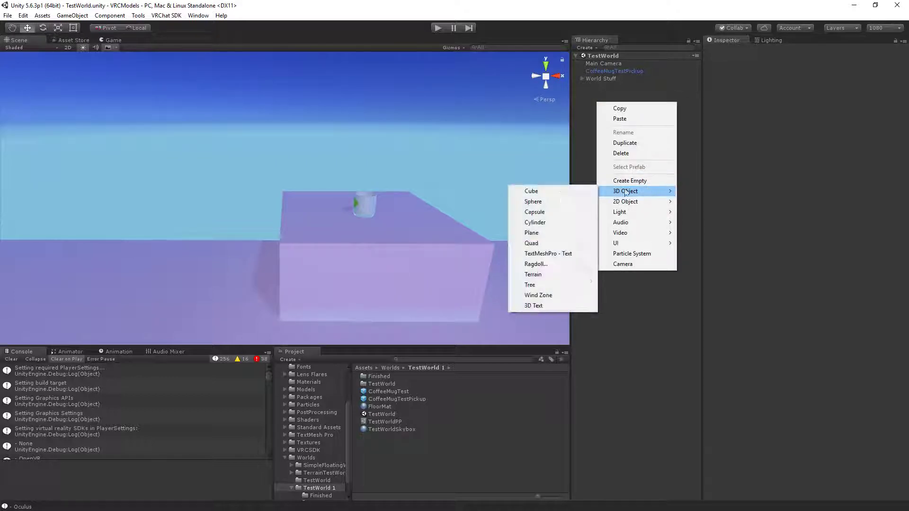
left_click(566, 189)
- Place the cube on the floor beside the mug's table at about X -1.389, Y 0.311, Z 3.345, scaled uniformly to about 0.705
key("s")
right_click_drag(348, 292, 369, 224)
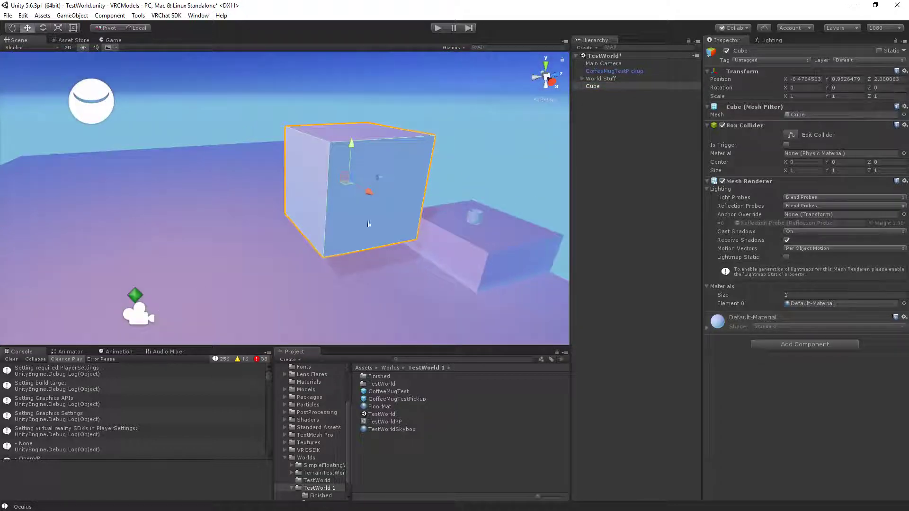
left_click_drag(379, 178, 457, 173)
left_click_drag(475, 206, 384, 182)
key("r")
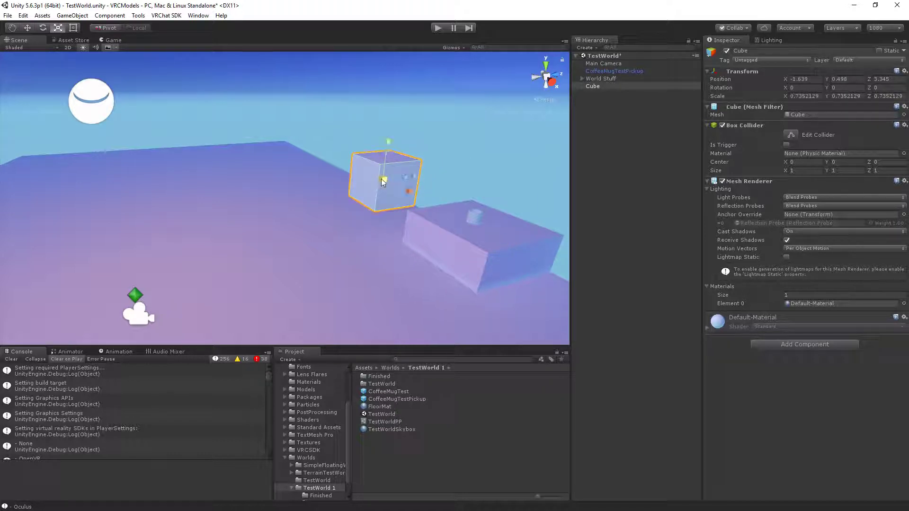
key("w")
left_click_drag(389, 149, 388, 158)
left_click_drag(403, 203, 420, 213)
right_click_drag(333, 296, 503, 285)
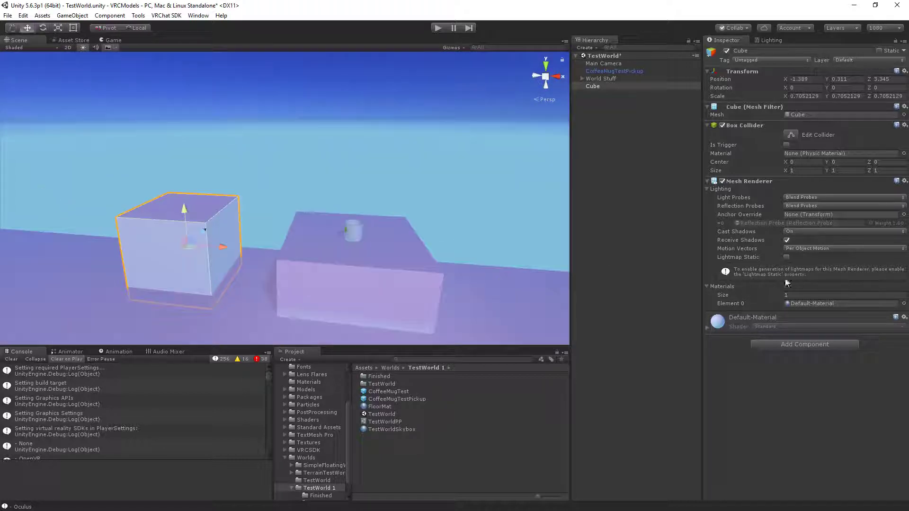
- Assign the TriggerMat material to the cube and raise it to about Y 0.373
left_click(905, 304)
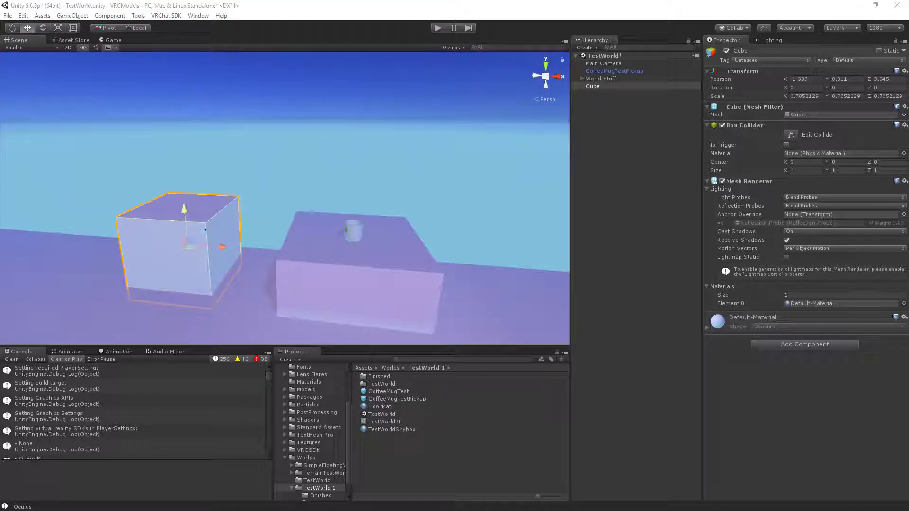
left_click(565, 407)
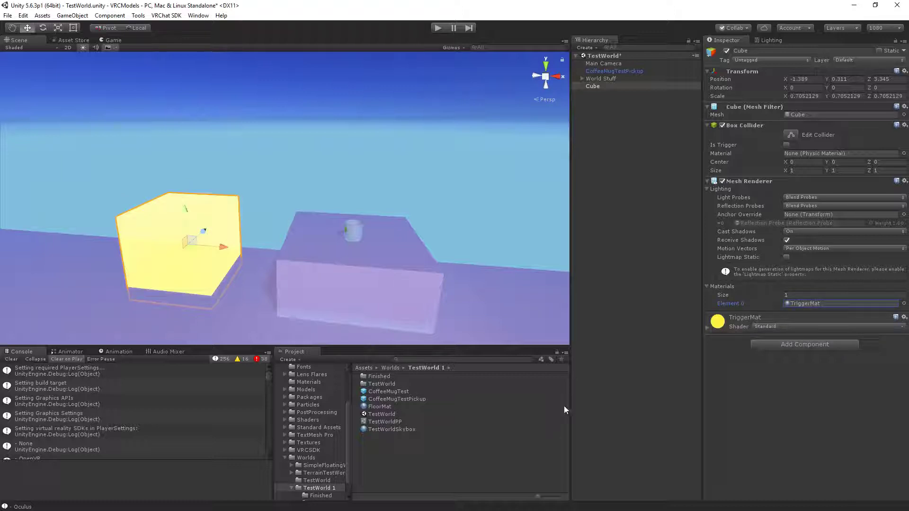
left_click_drag(183, 211, 183, 211)
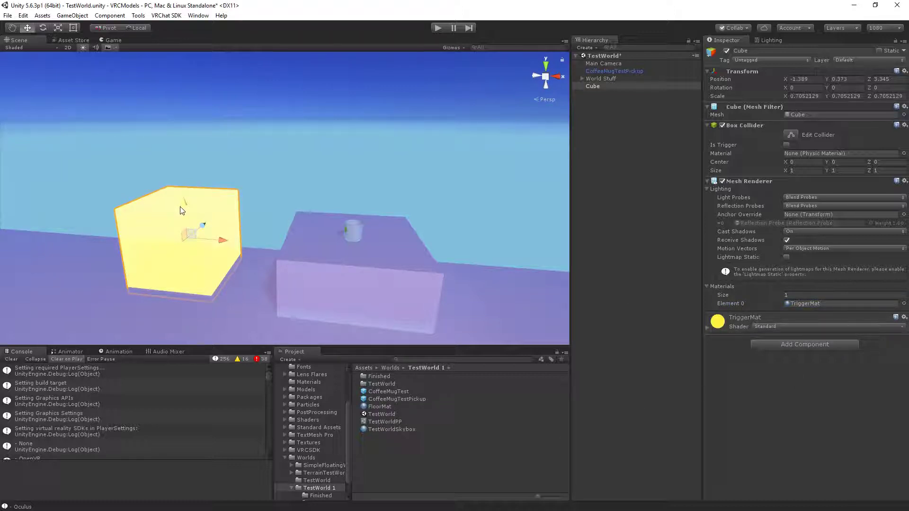
- Hide the cube's Mesh Renderer briefly, re-enable it, and turn on Is Trigger for its Box Collider
left_click(722, 181)
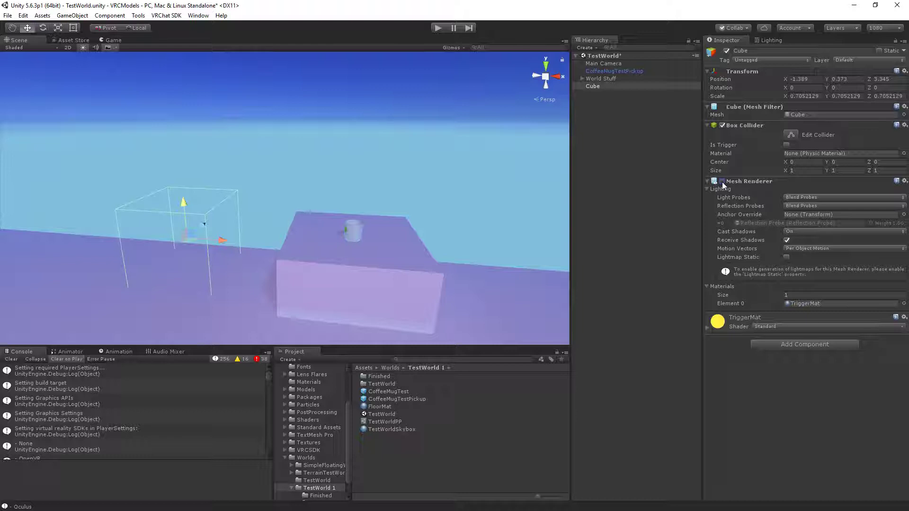
left_click(722, 182)
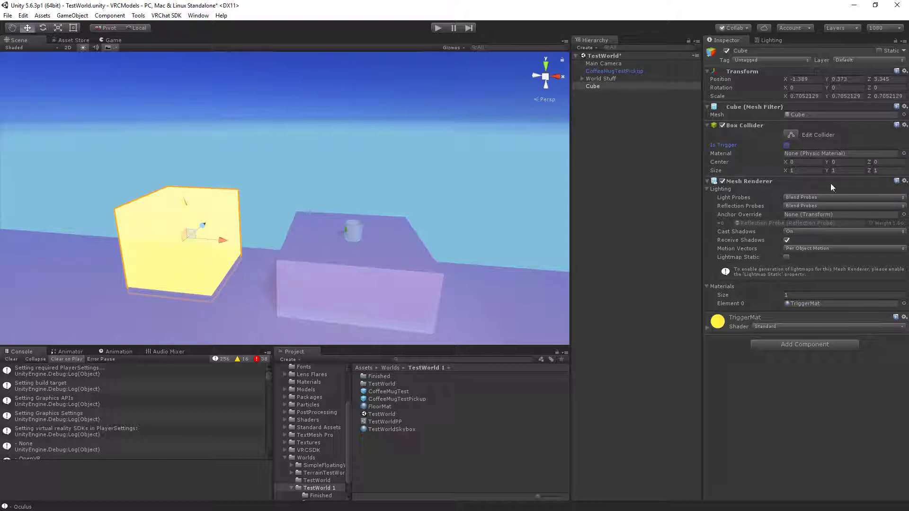
left_click(787, 145)
- Review the available layers and the project's Tags & Layers definitions, including the custom DestroyObject entry
left_click(866, 60)
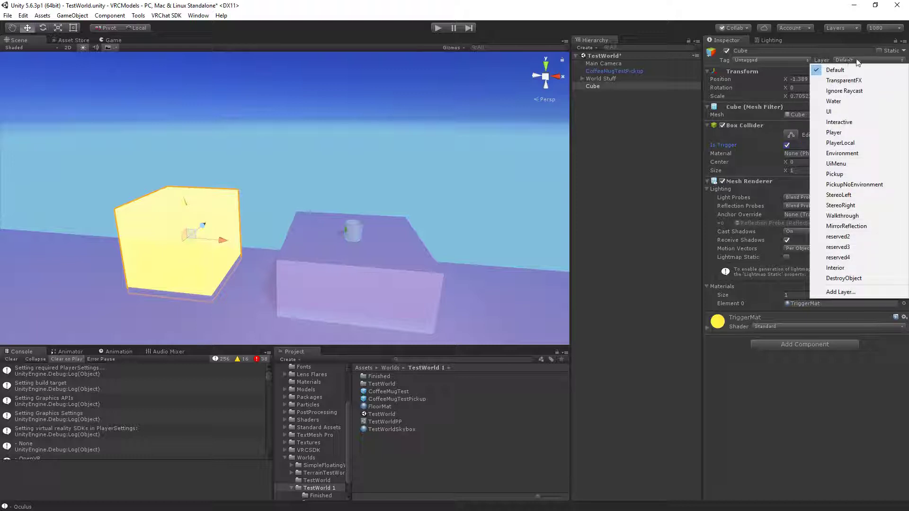
left_click(836, 70)
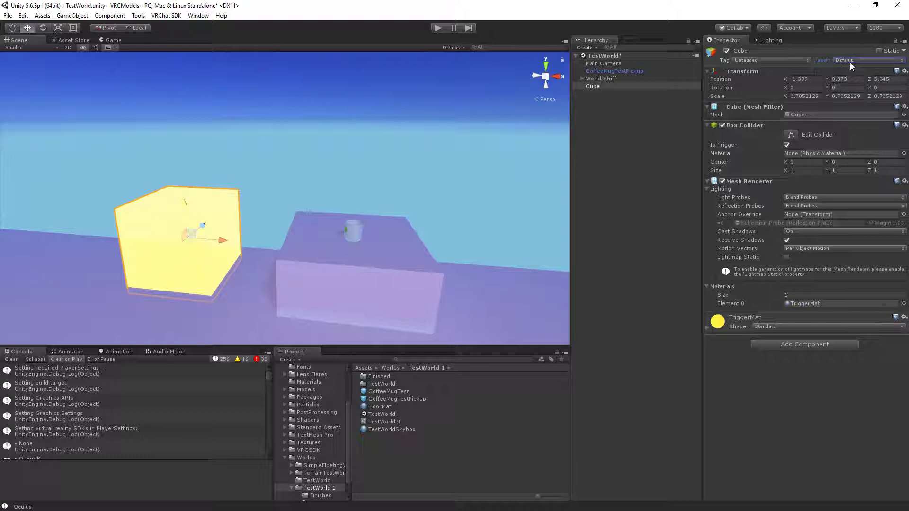
left_click(849, 60)
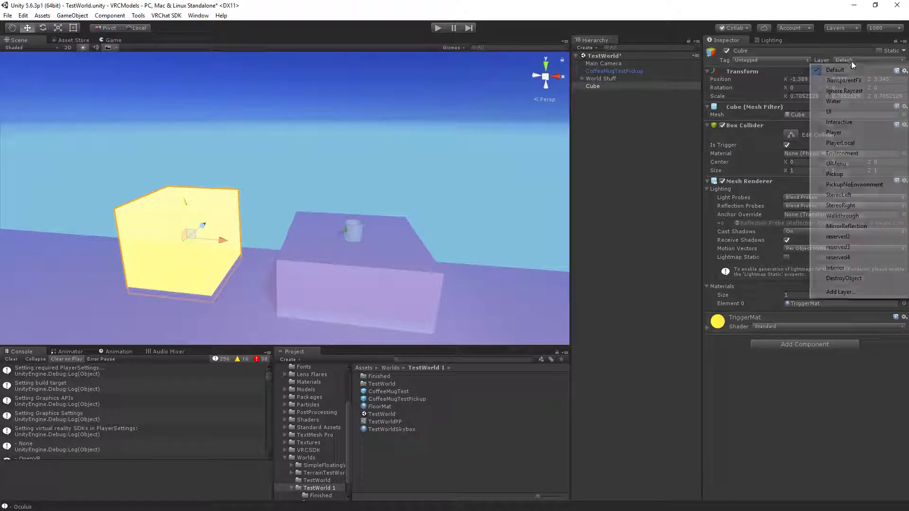
left_click(840, 291)
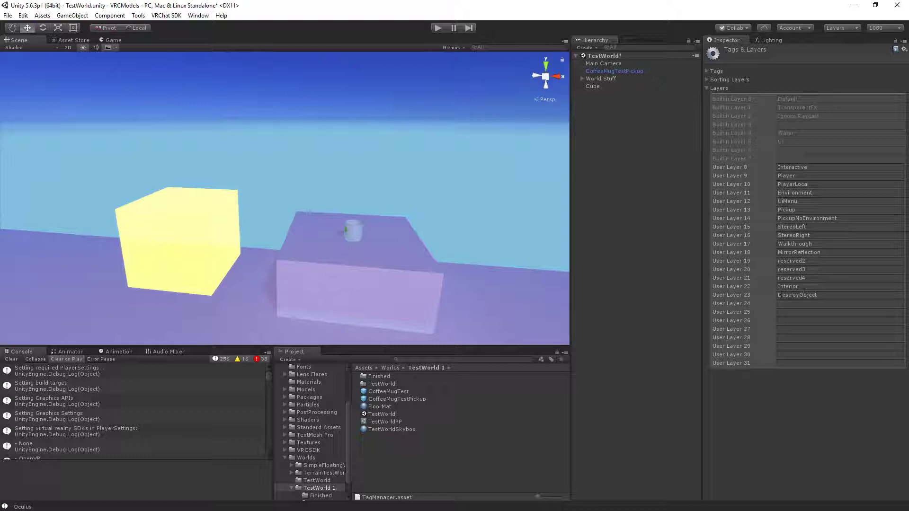
left_click(819, 295)
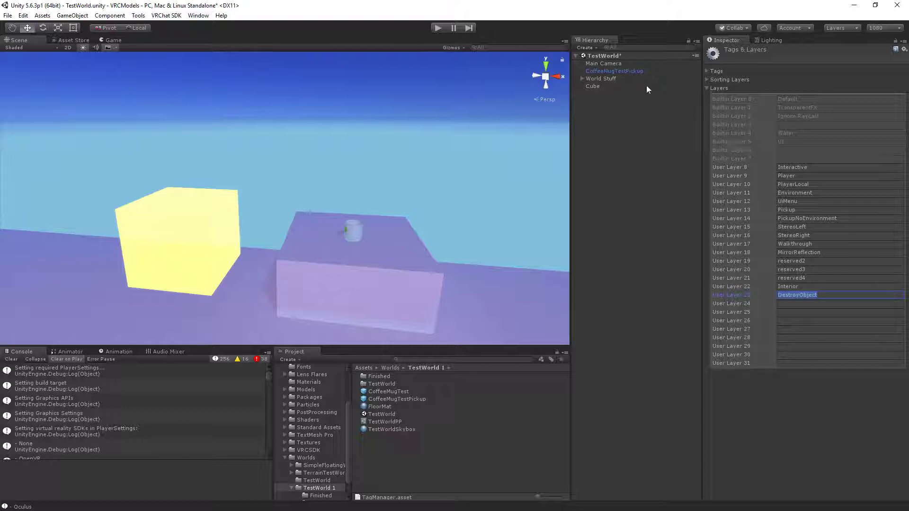
- Assign the cube to the DestroyObject layer
left_click(620, 86)
left_click(841, 61)
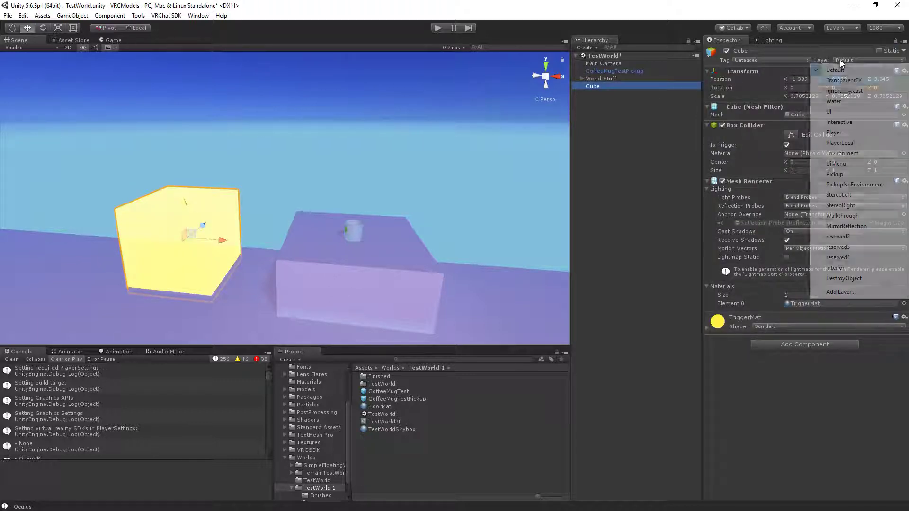
left_click(843, 279)
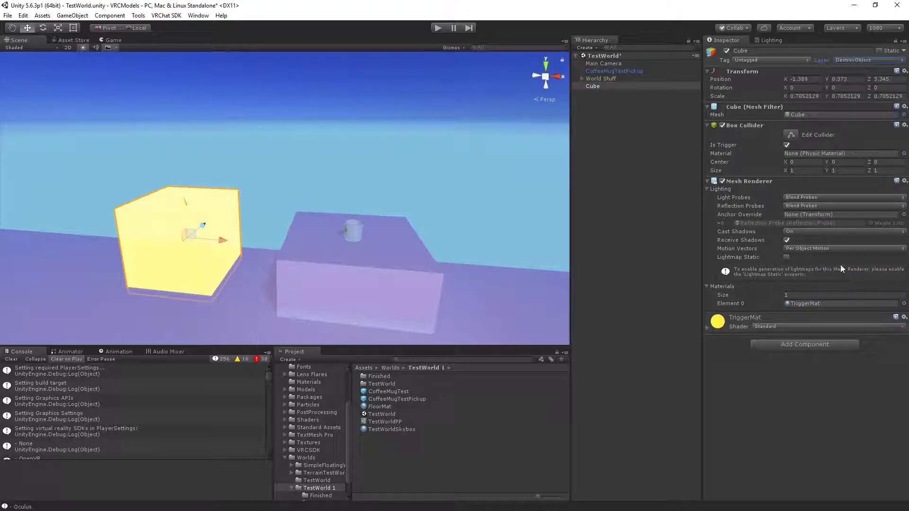
- Rename the cube to Trigger
left_click(599, 88)
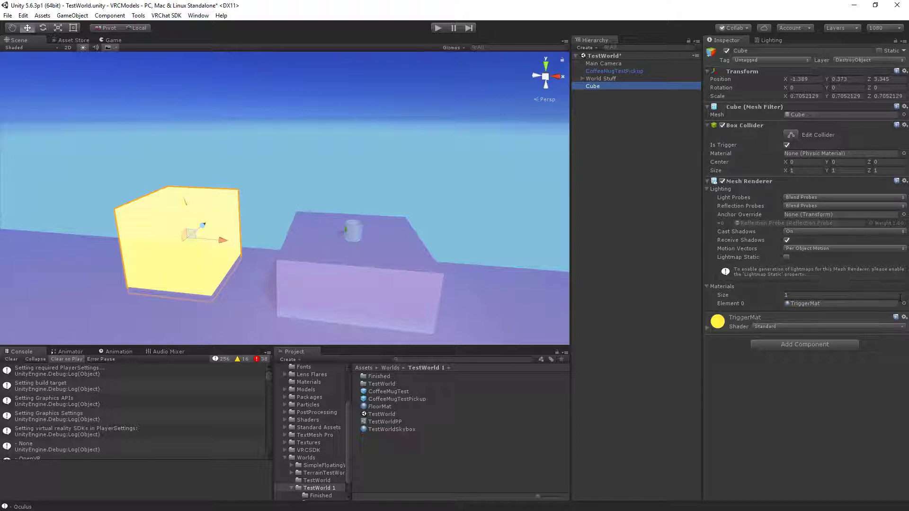
left_click(596, 86)
type("Tri")
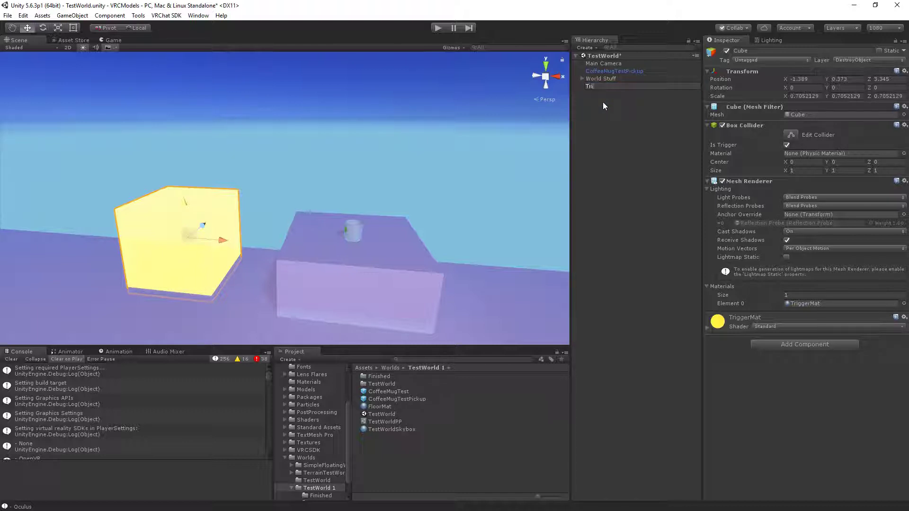
type("gger")
key("Return")
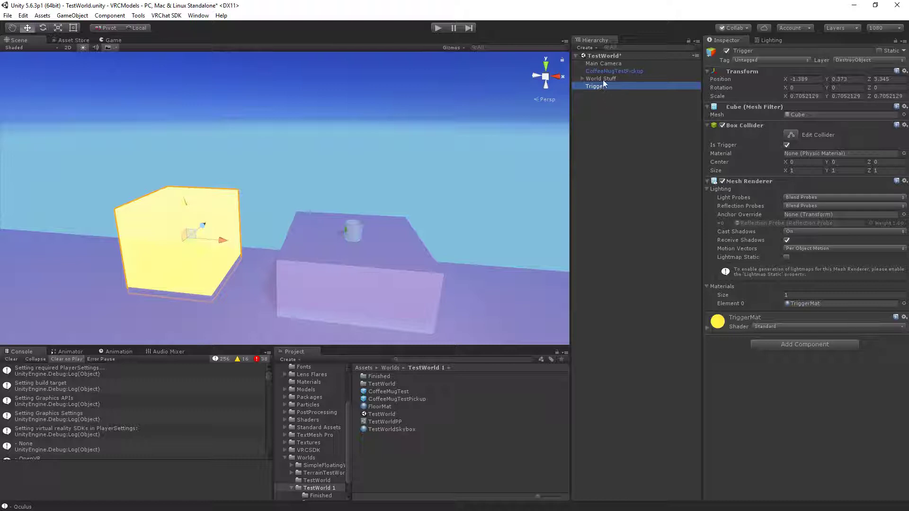
- Reorder the hierarchy so World Stuff sits above CoffeeMugTestPickup, select the mug, and save the scene
left_click_drag(604, 80, 604, 68)
left_click(619, 118)
left_click(601, 87)
left_click(638, 79)
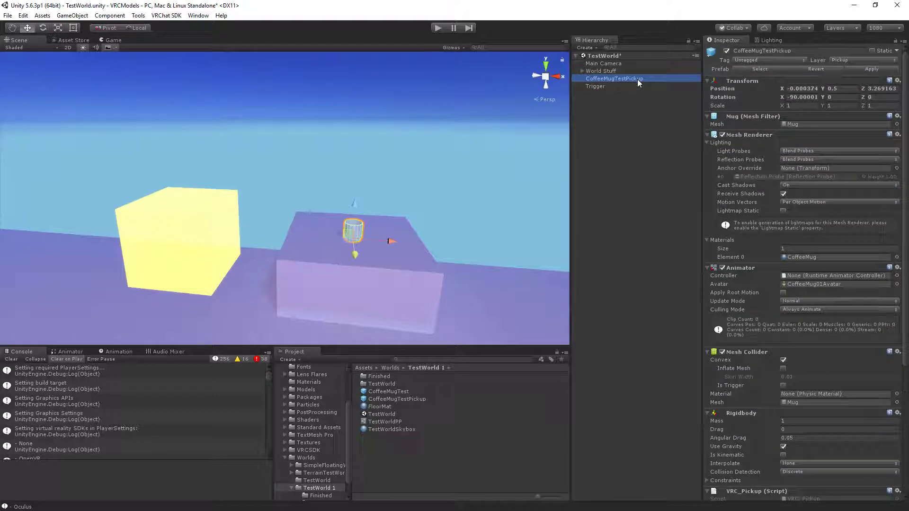
key("ctrl+s")
- Add a VRC_Trigger component to CoffeeMugTestPickup
scroll(791, 313, "down", 8)
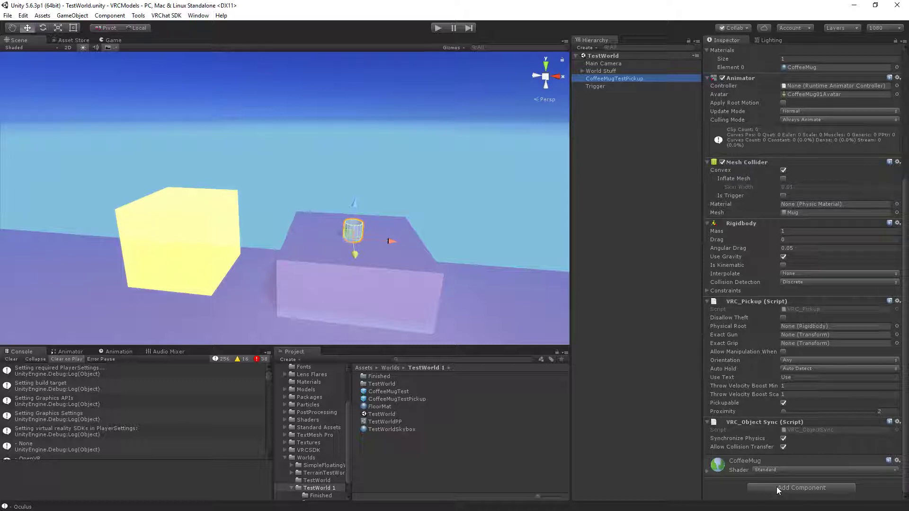
left_click(777, 487)
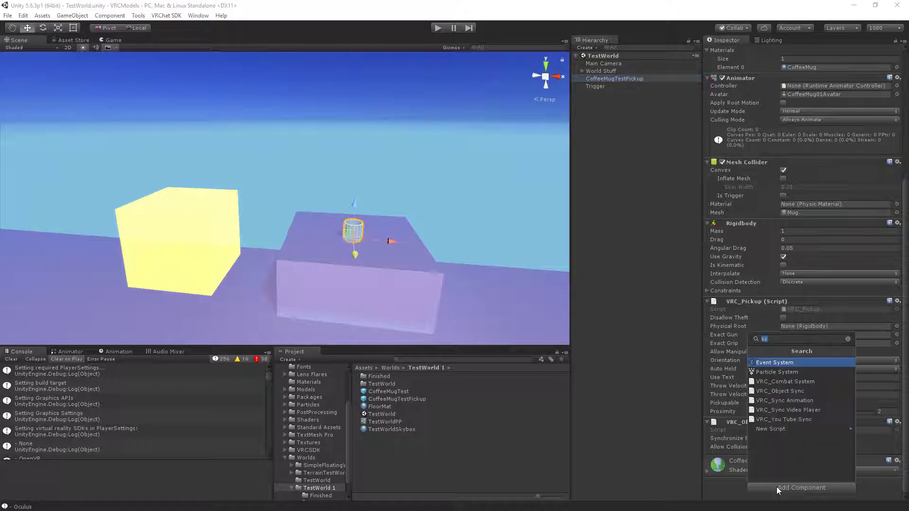
type("trig")
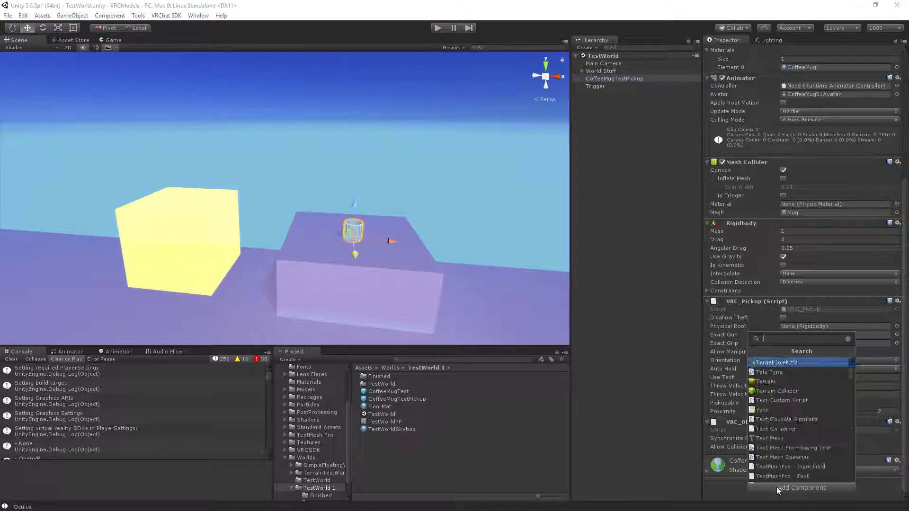
key("Down")
key("Down")
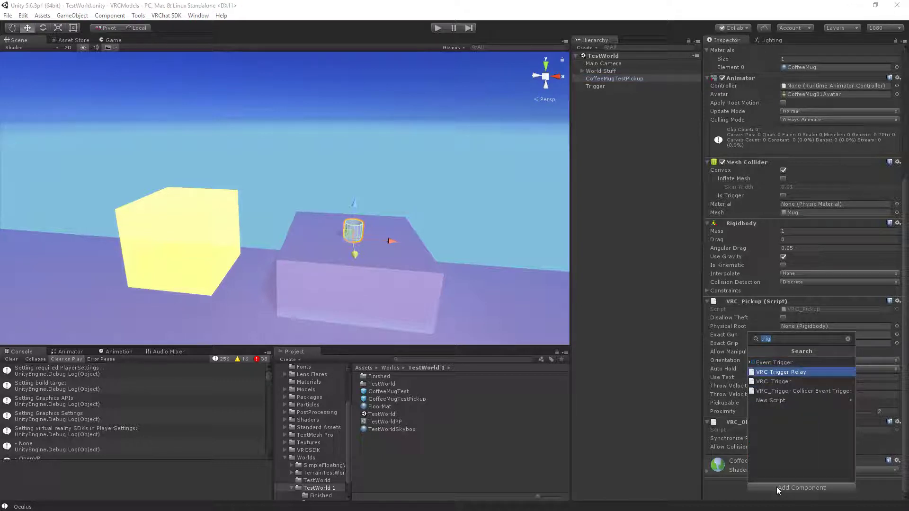
key("Return")
- Add an OnEnterTrigger event to the mug's VRC_Trigger component
scroll(823, 416, "down", 3)
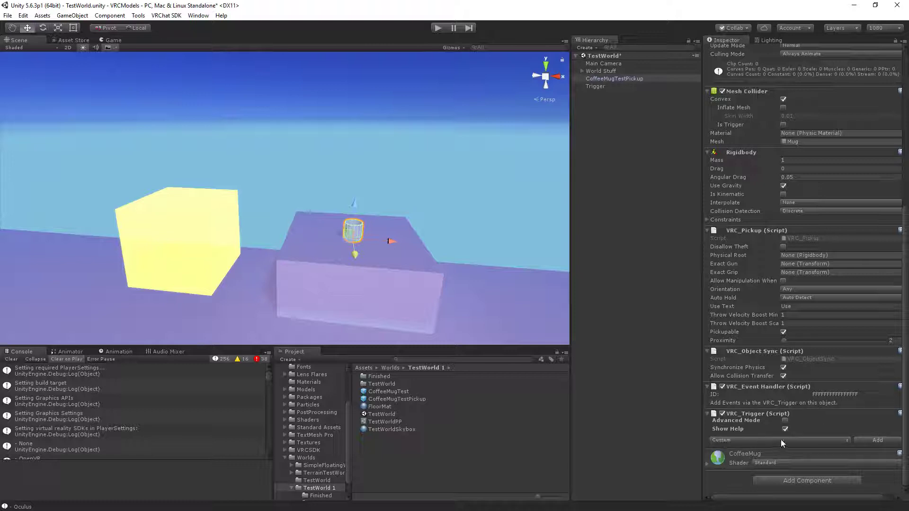
left_click(734, 440)
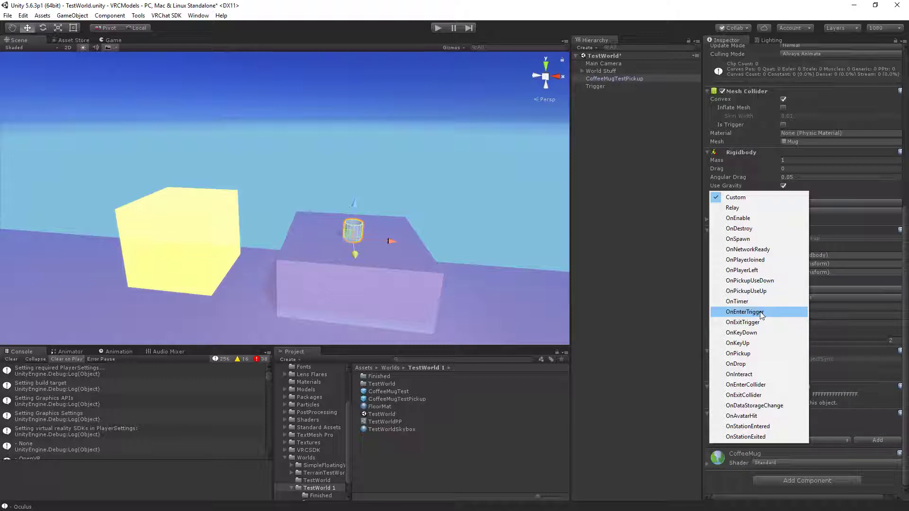
left_click(745, 313)
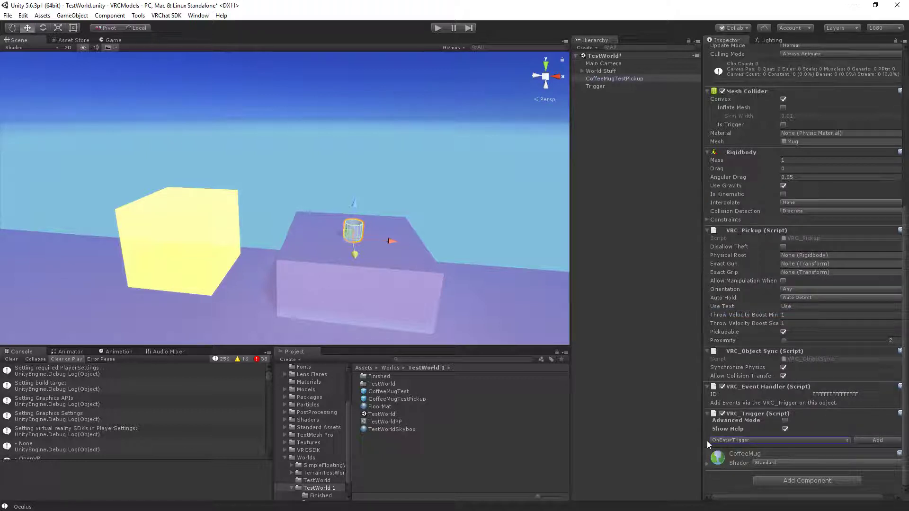
left_click(887, 441)
scroll(805, 412, "down", 3)
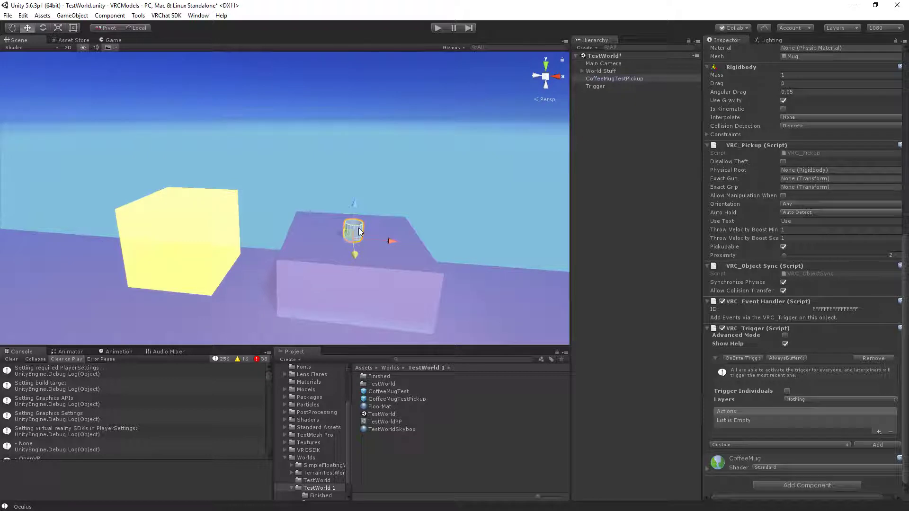
- Try moving the mug into the yellow trigger cube, and undo the move
left_click_drag(360, 233, 226, 235)
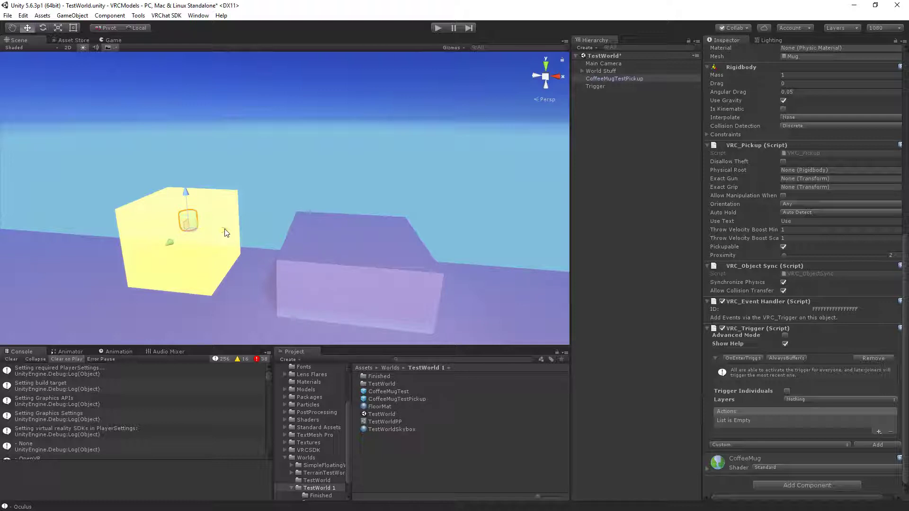
key("ctrl+z")
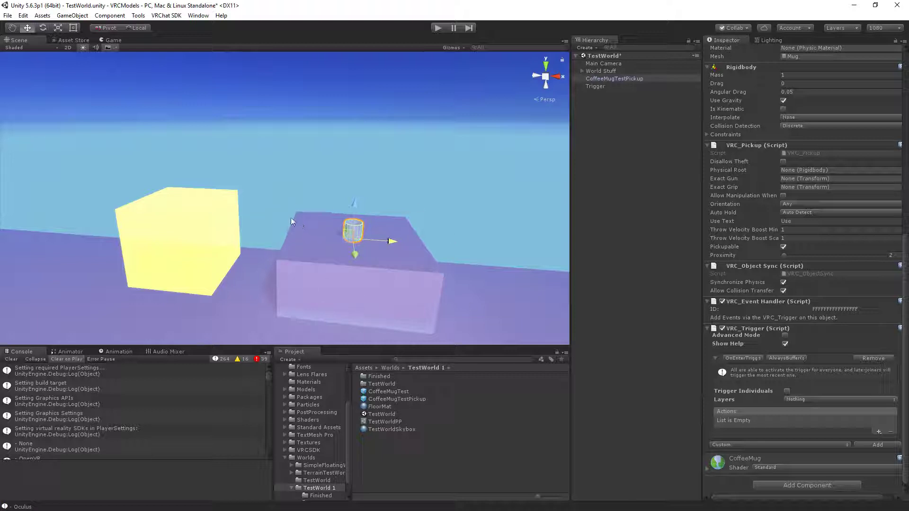
left_click(805, 401)
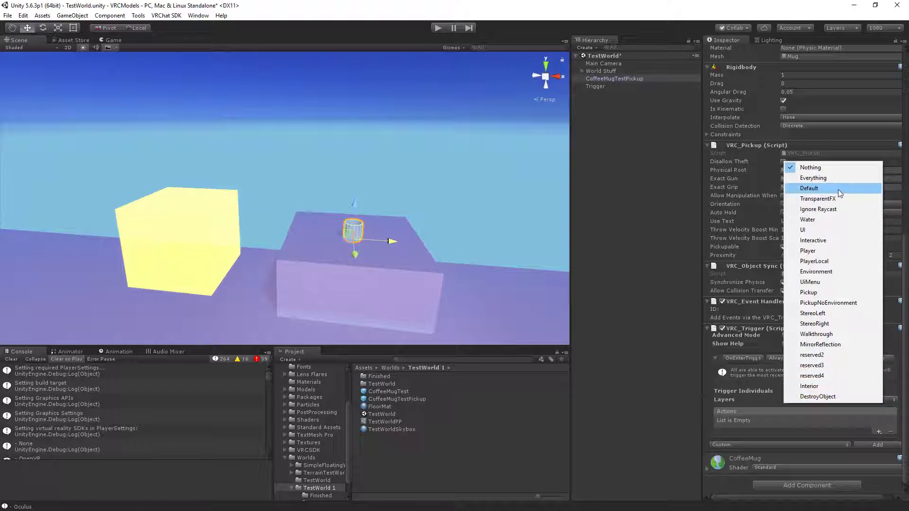
left_click(814, 178)
left_click(813, 401)
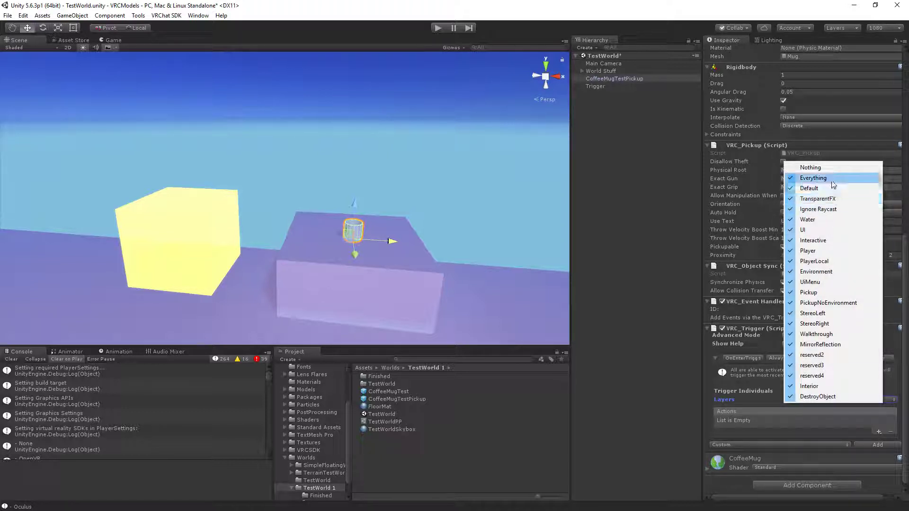
left_click(825, 168)
- Set the OnEnterTrigger event's Layers to DestroyObject
left_click(805, 400)
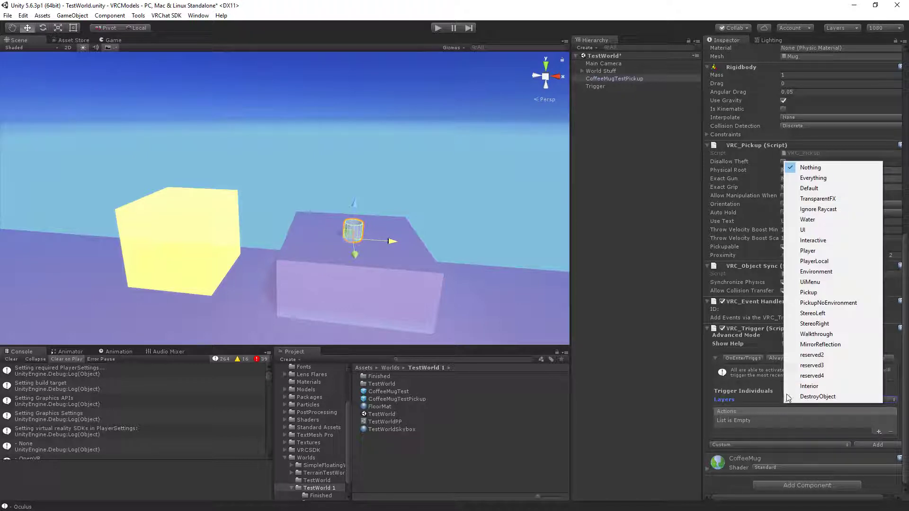
left_click(812, 397)
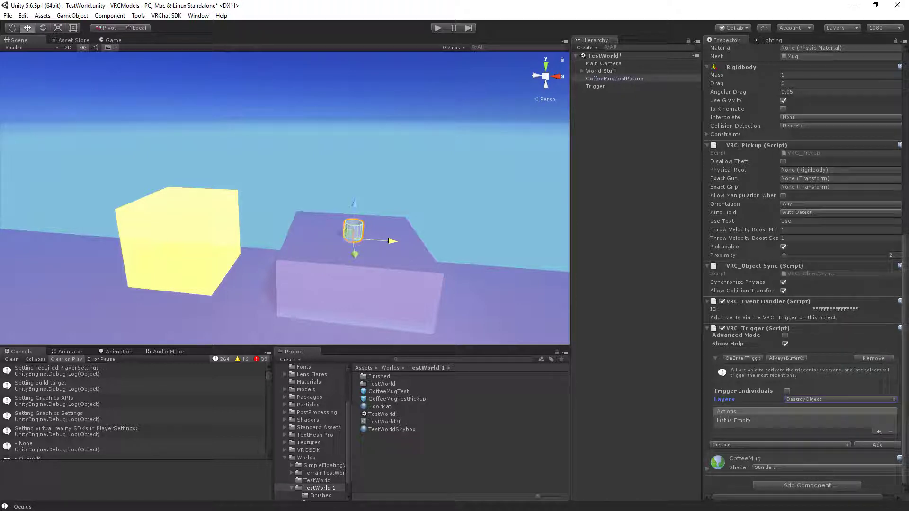
left_click(810, 400)
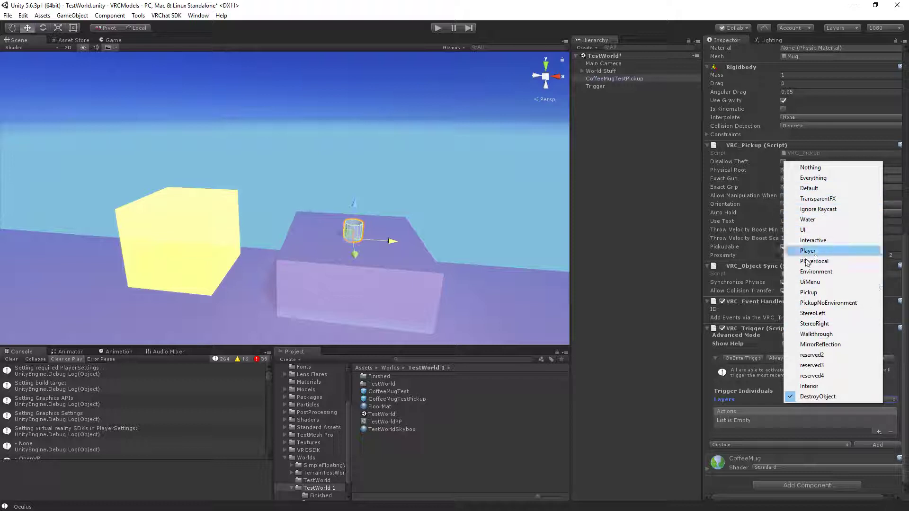
left_click(812, 355)
left_click(825, 400)
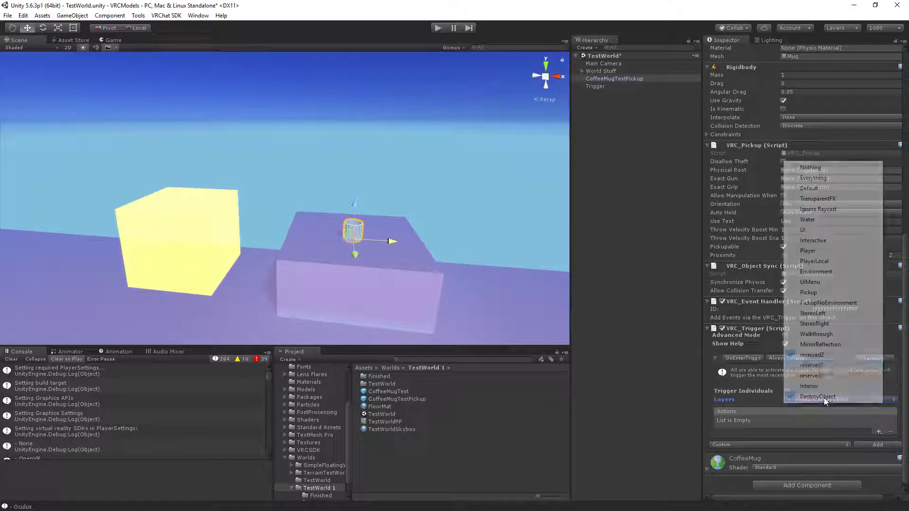
left_click(812, 355)
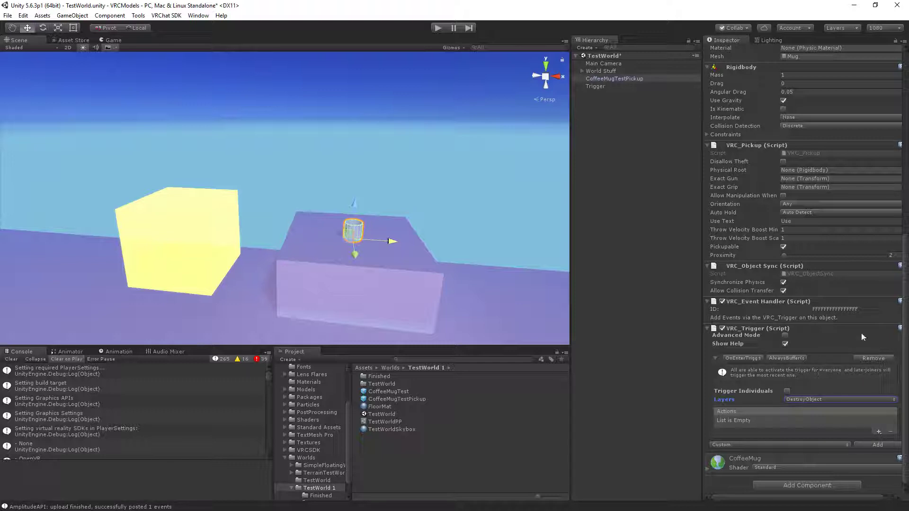
- Add a DestroyObject action to the mug's OnEnterTrigger event with CoffeeMugTestPickup as its receiver
left_click(879, 432)
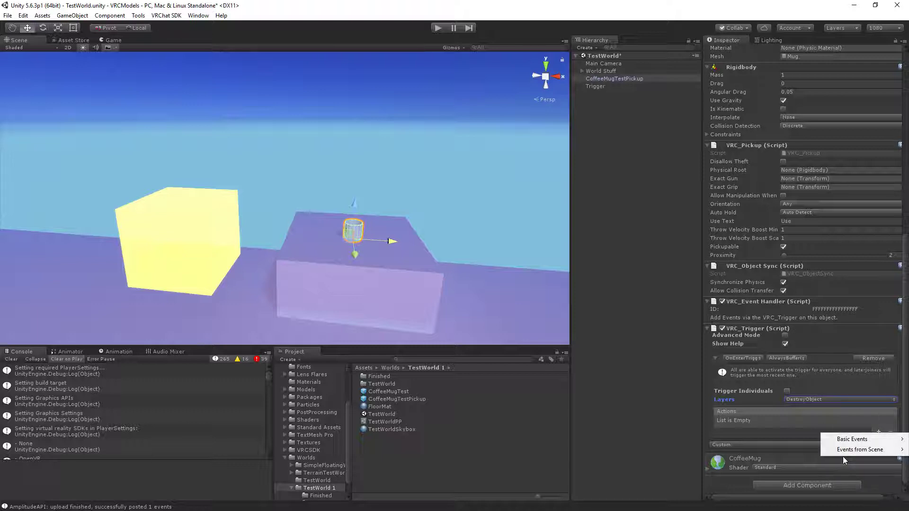
mouse_move(847, 443)
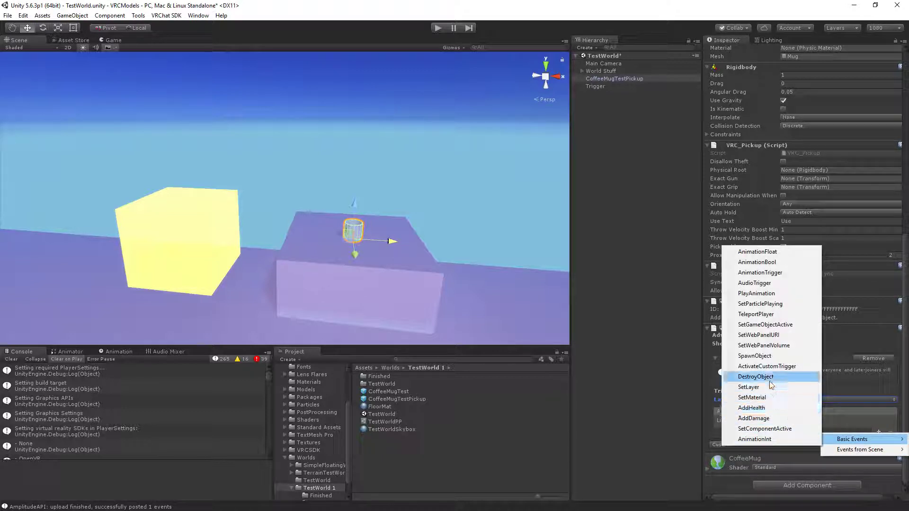
left_click(756, 377)
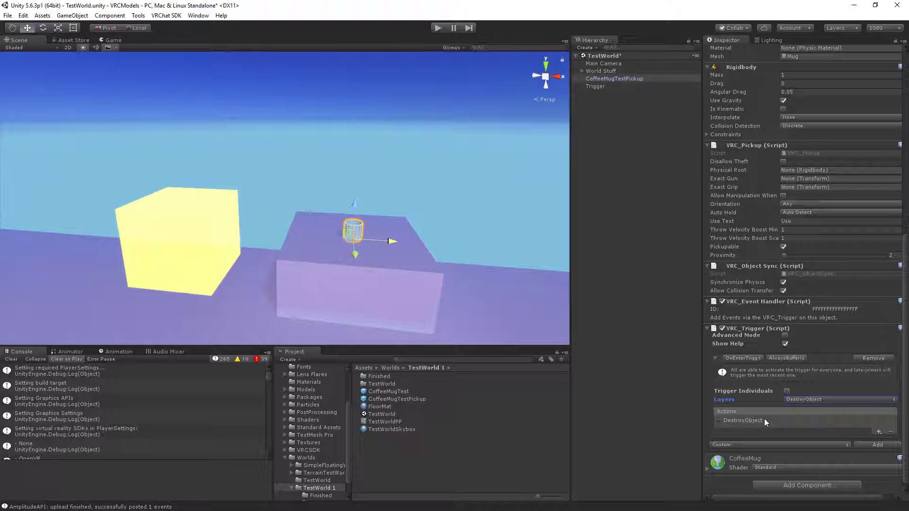
left_click(765, 418)
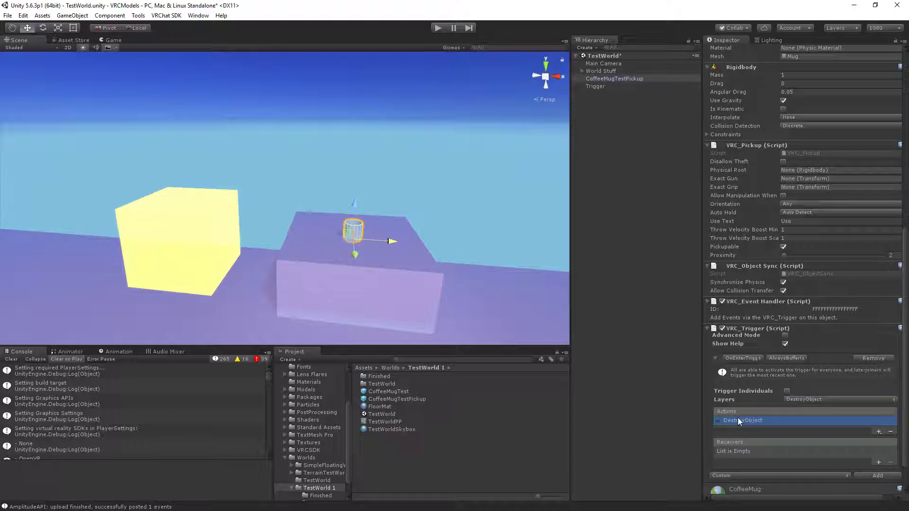
left_click(878, 462)
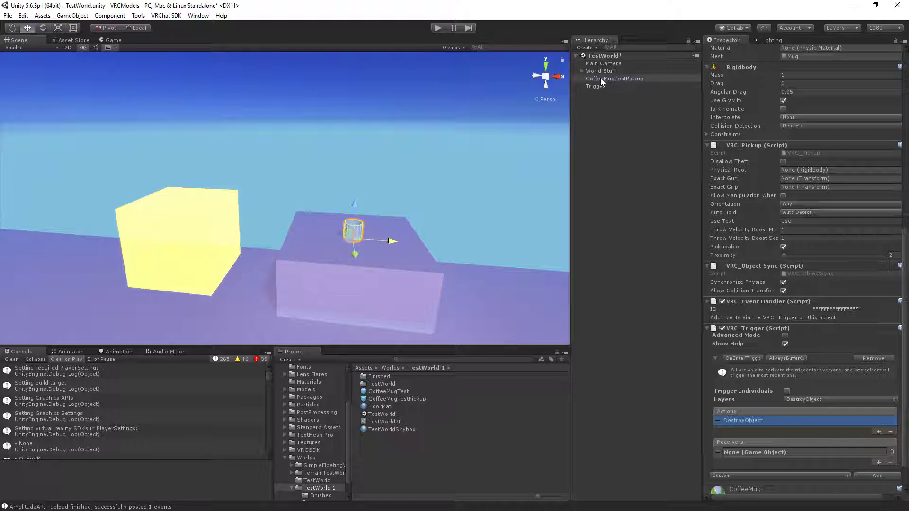
left_click_drag(601, 79, 755, 450)
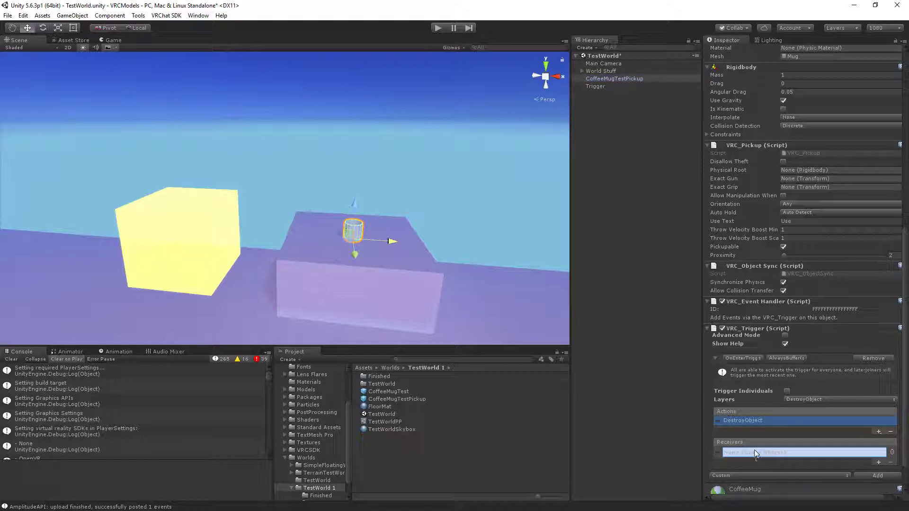
scroll(758, 211, "up", 10)
scroll(779, 198, "down", 10)
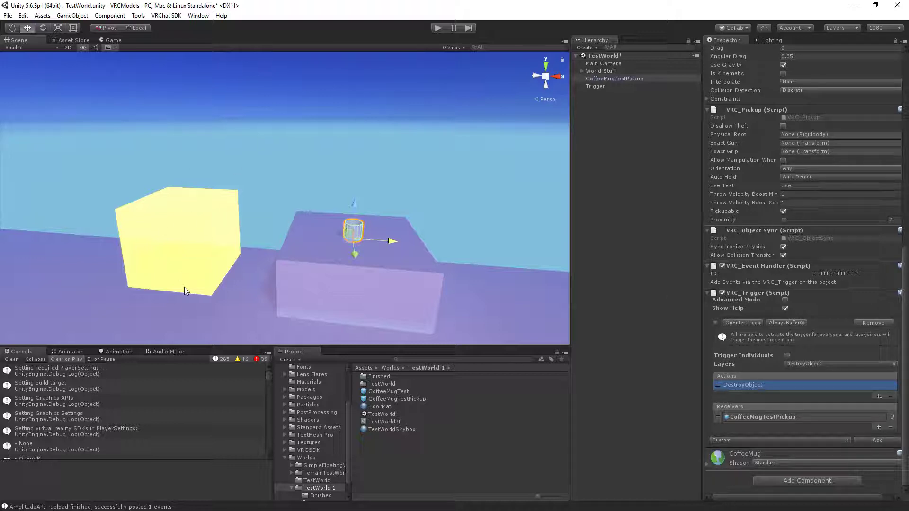
- Duplicate CoffeeMugTestPickup three times, line the copies up beside the original on the purple block, and save the scene
scroll(730, 213, "up", 10)
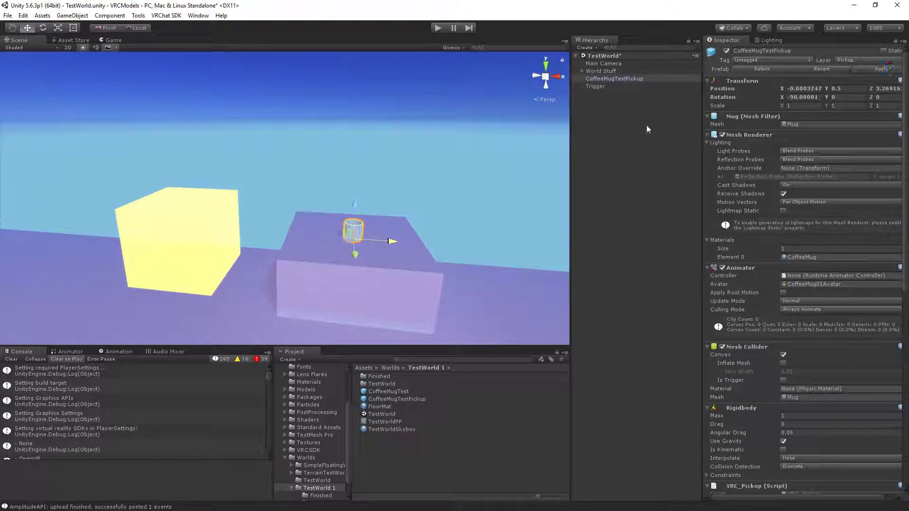
left_click(626, 79)
key("ctrl+d")
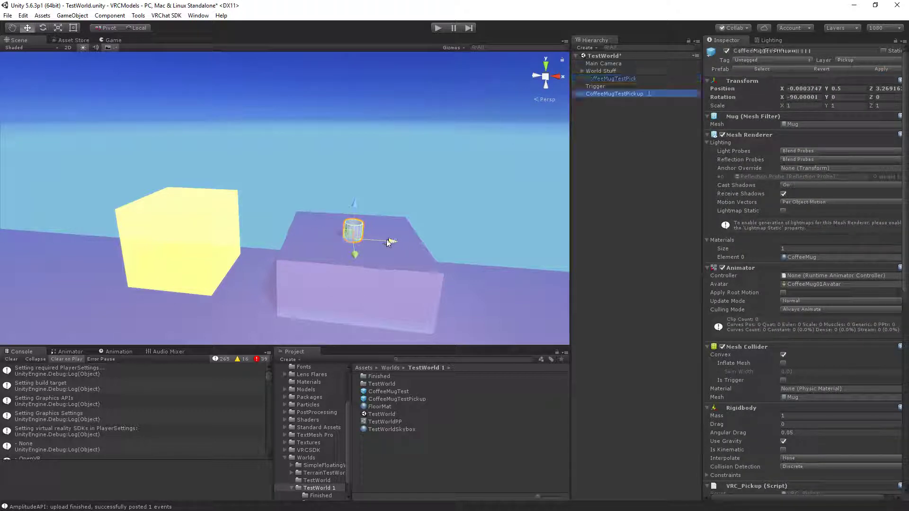
left_click_drag(396, 240, 395, 259)
key("ctrl+d")
key("ctrl+d")
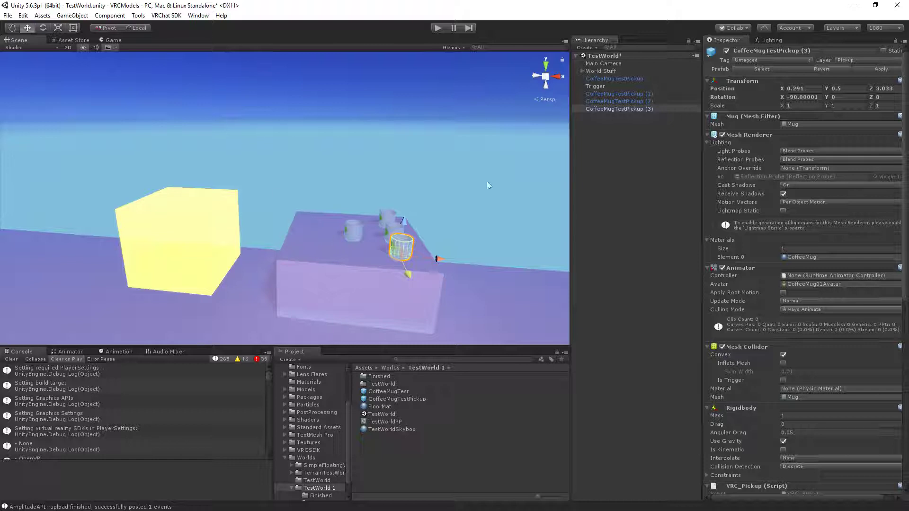
left_click_drag(446, 256, 494, 254, "alt")
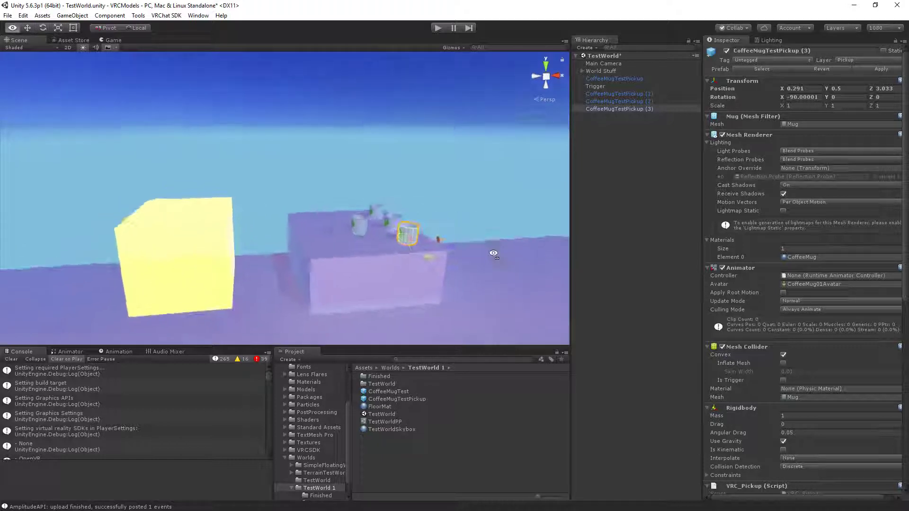
scroll(493, 254, "up", 4)
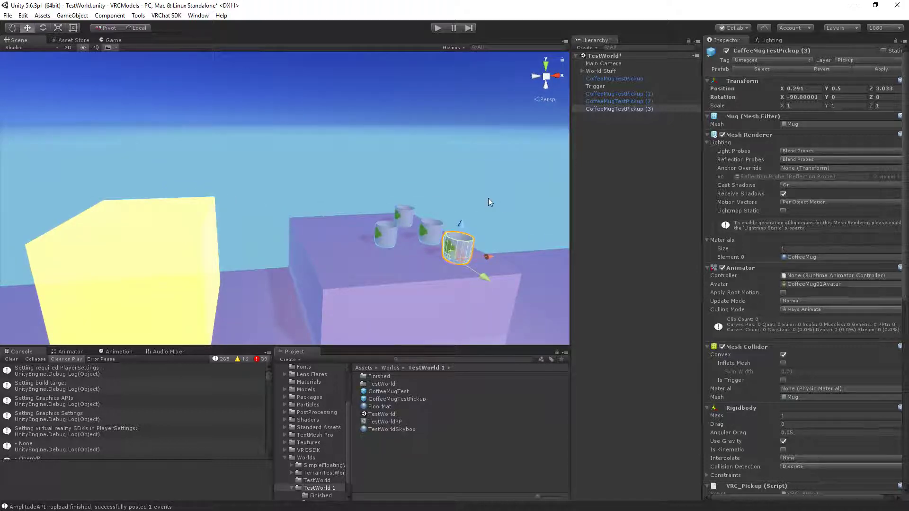
left_click_drag(488, 198, 480, 197, "alt")
left_click(658, 109)
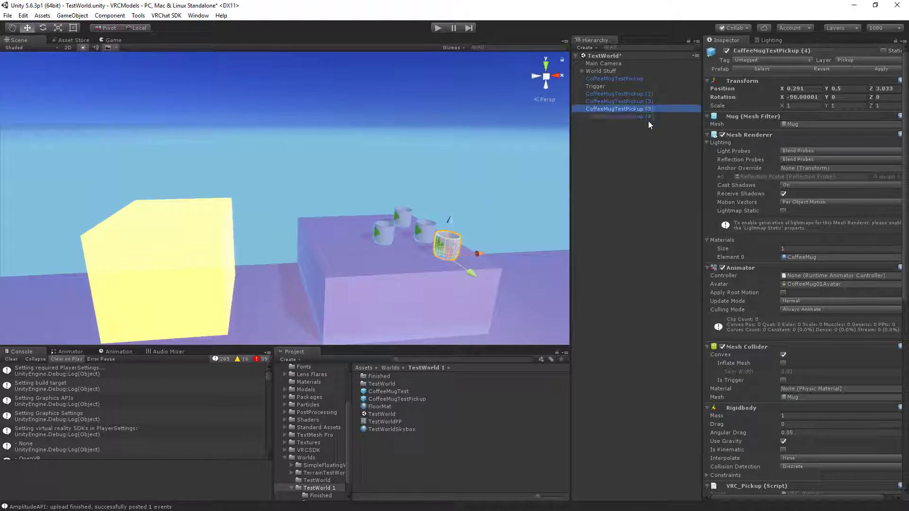
right_click_drag(509, 241, 501, 244)
key("ctrl+s")
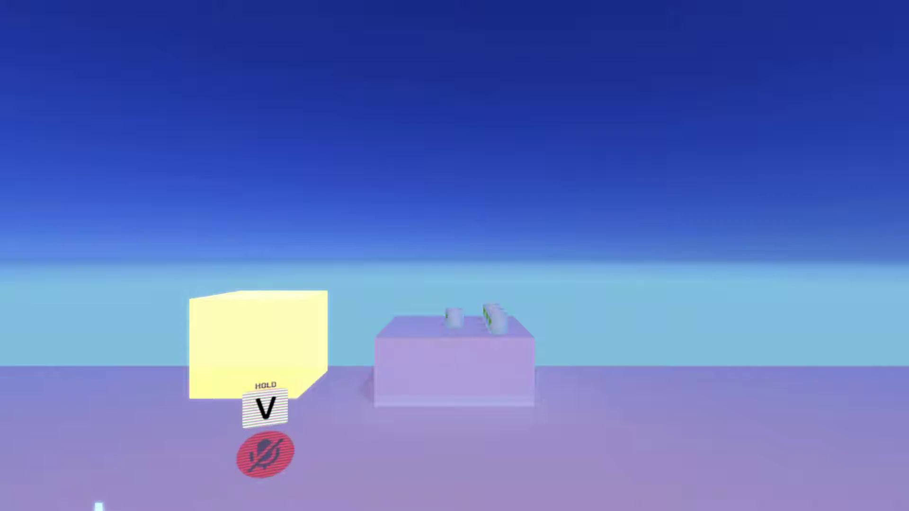
- In the VRChat test world, pick up the first mug and carry it into the yellow cube to test the trigger
key("w")
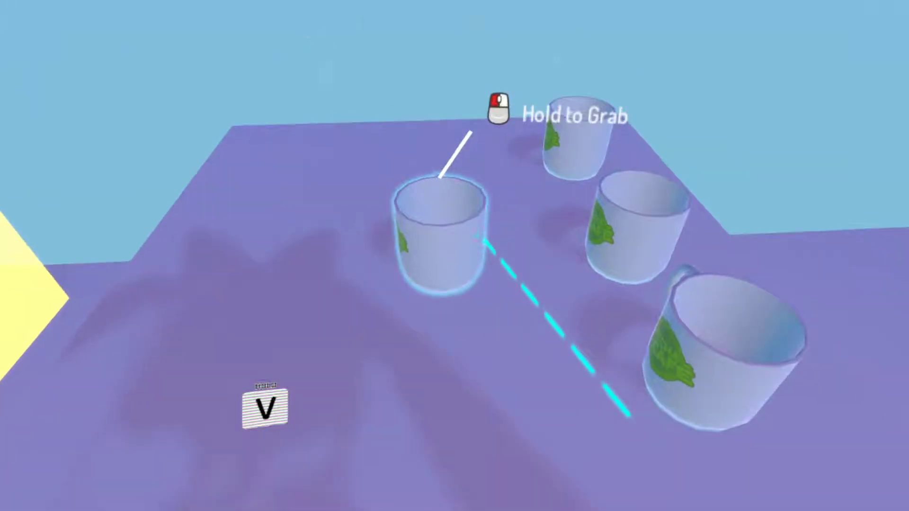
left_click_drag(454, 255, 455, 256)
key("s")
key("s")
key("a")
key("w")
key("s")
key("d")
key("a")
key("s")
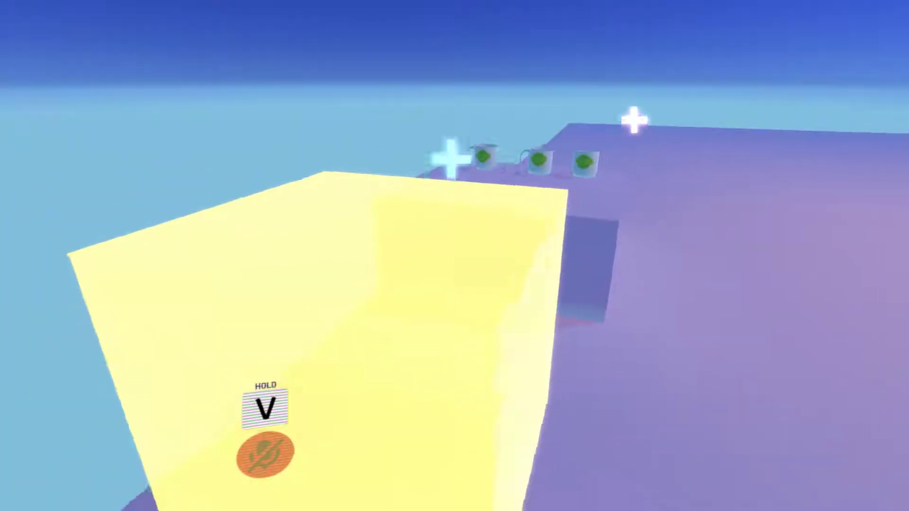
- Grab the remaining mugs one by one, test each in the yellow cube, and return to Unity
key("d")
key("w")
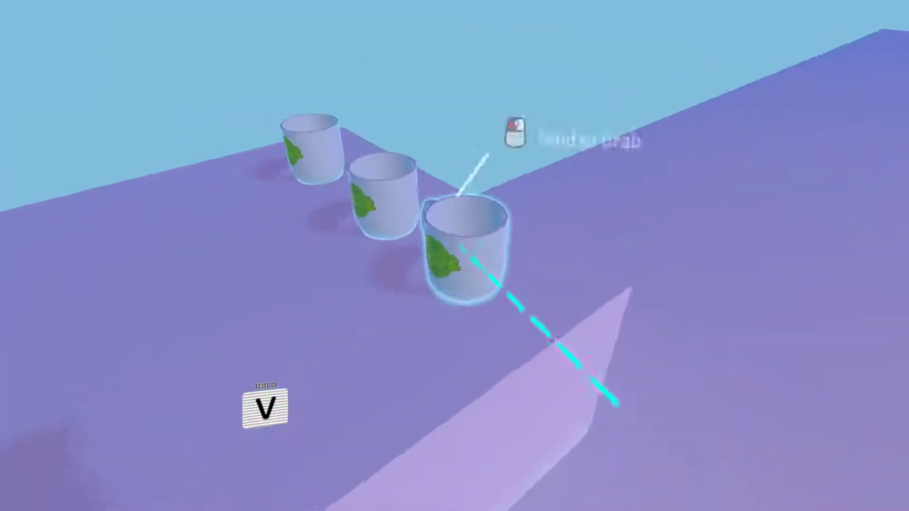
left_click_drag(455, 256, 455, 256)
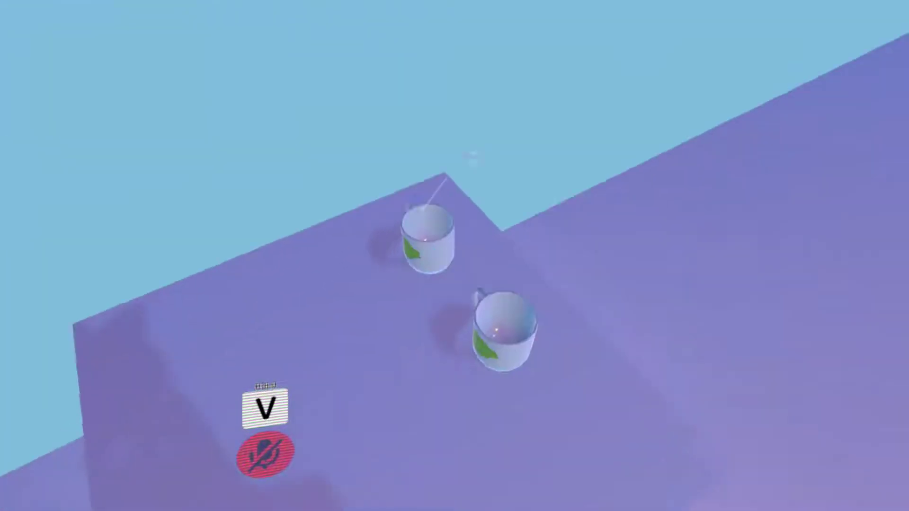
left_click(455, 255)
right_click(455, 255)
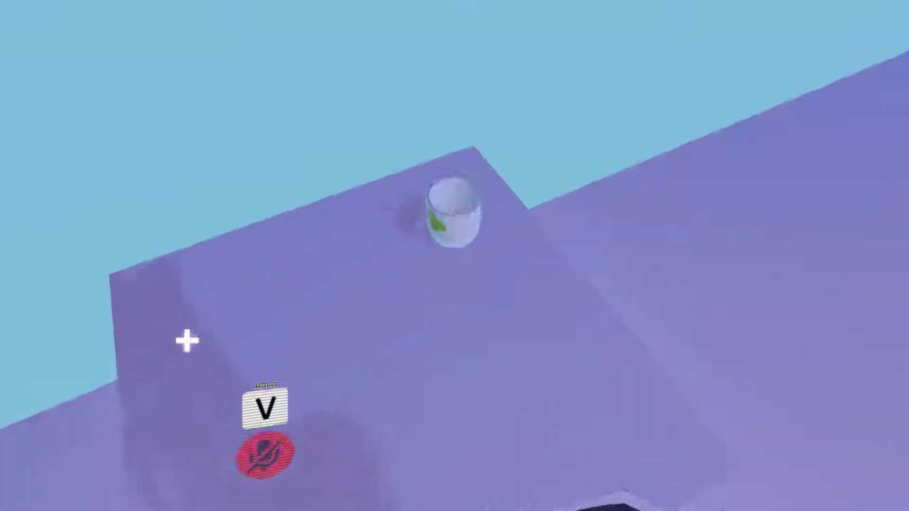
left_click(454, 256)
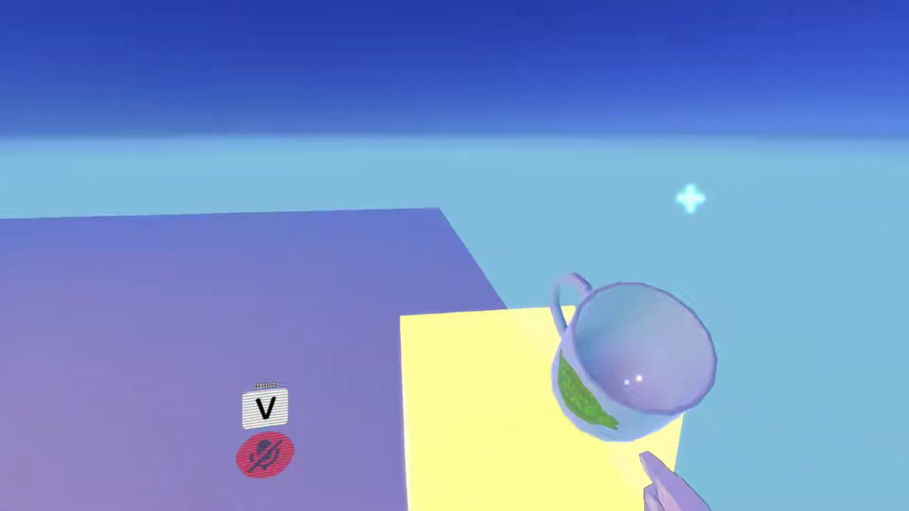
right_click(454, 256)
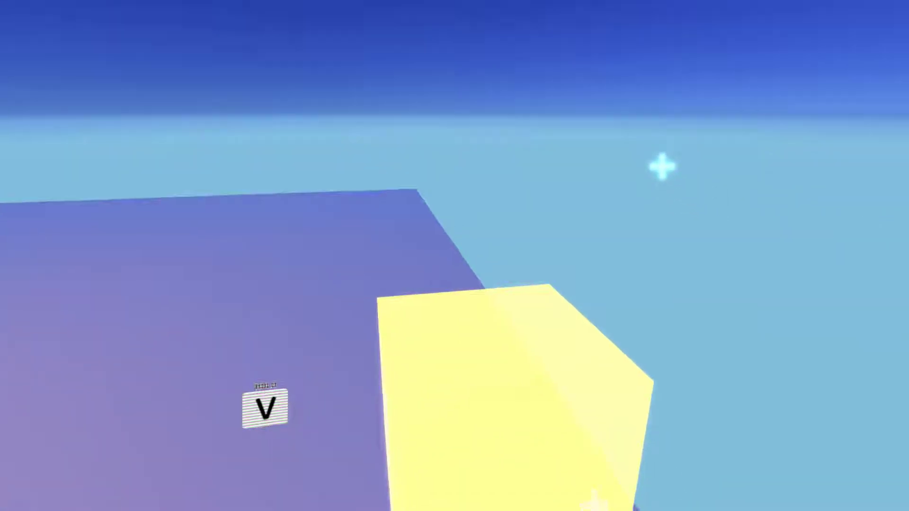
key("s")
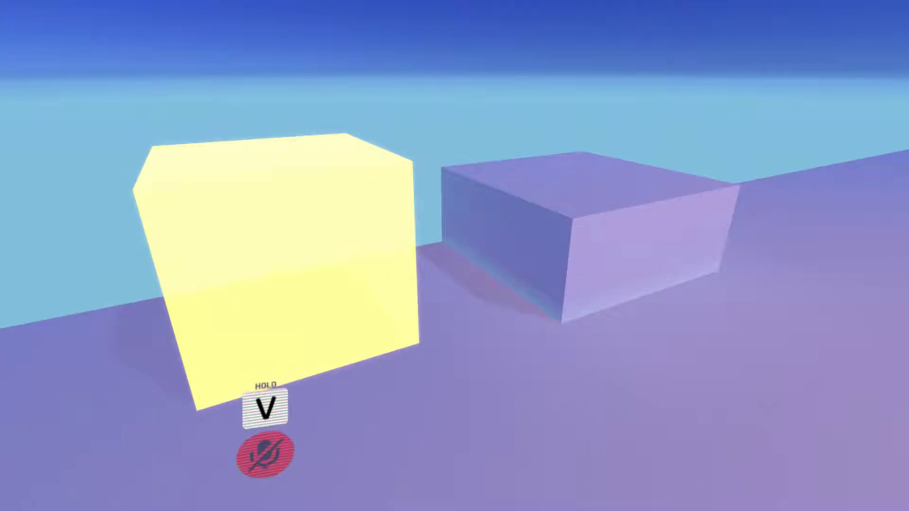
key("Escape")
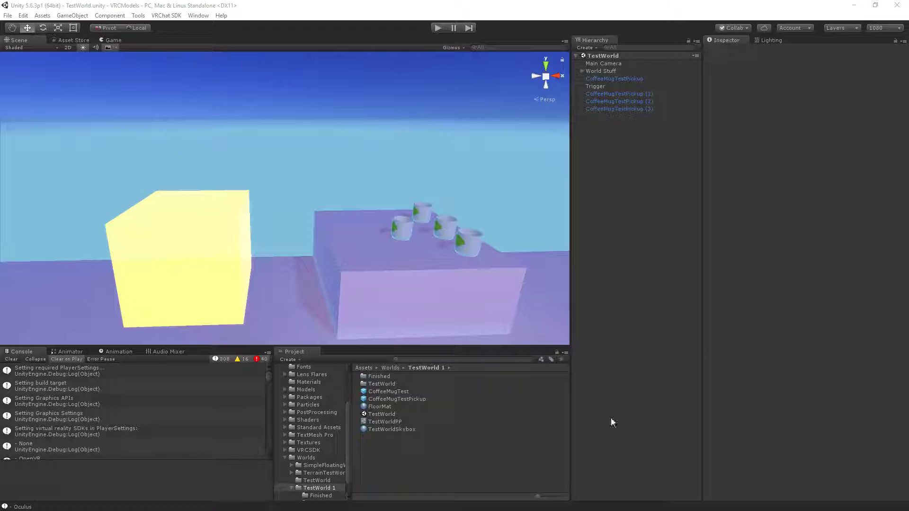
- Move Trigger above CoffeeMugTestPickup in the hierarchy and remove the DestroyObject action from that mug's OnEnterTrigger event
left_click_drag(604, 87, 608, 73)
left_click(616, 86)
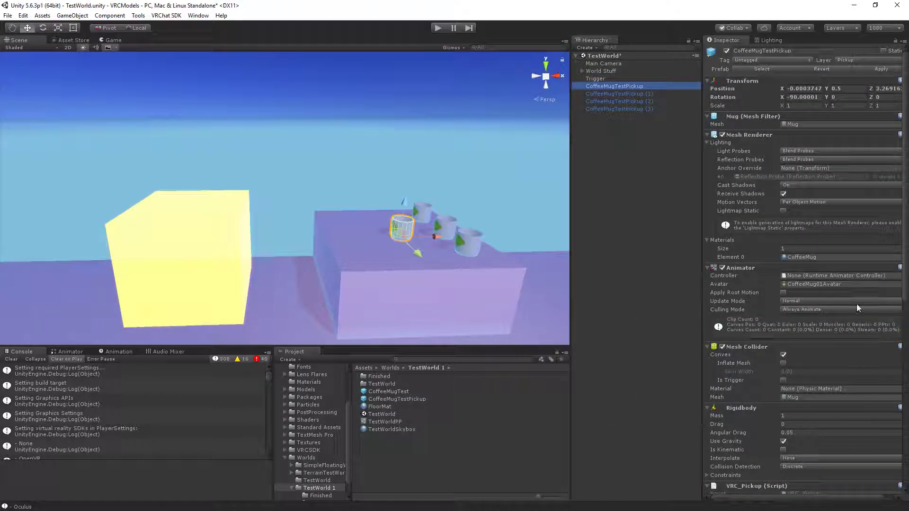
scroll(855, 303, "down", 8)
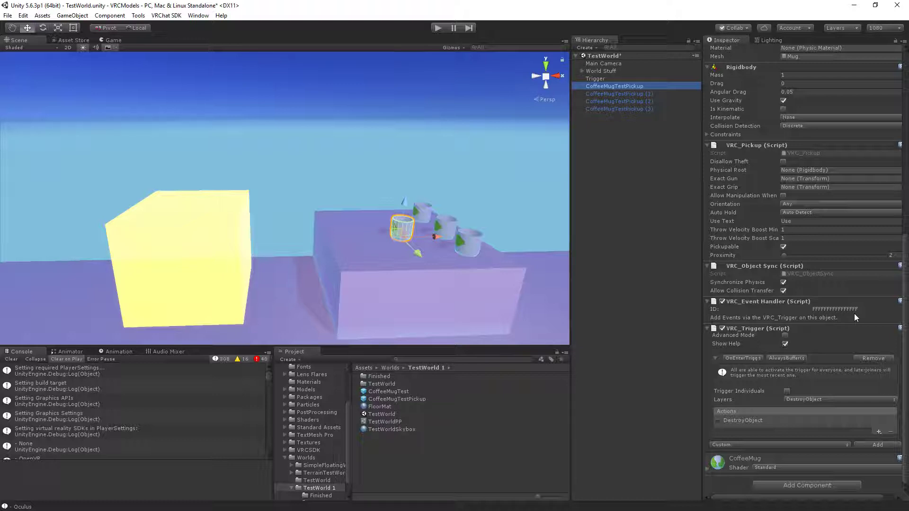
left_click(756, 419)
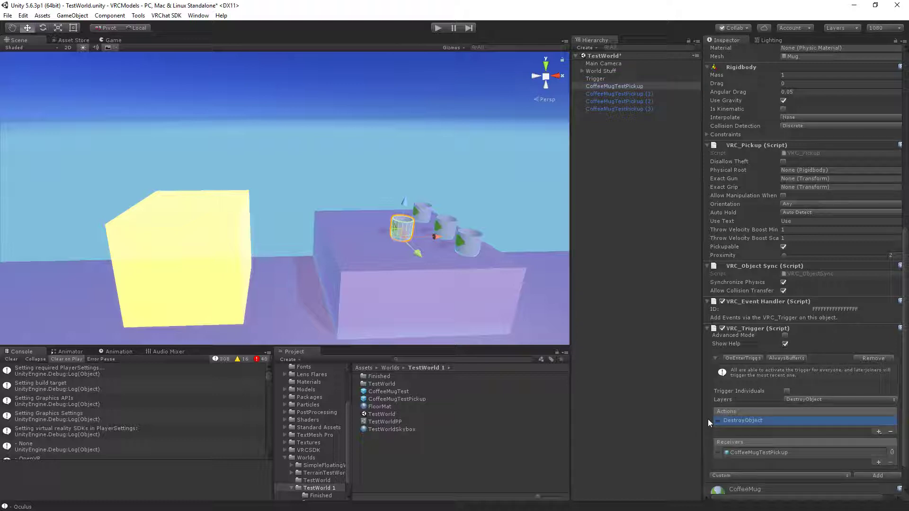
left_click(889, 432)
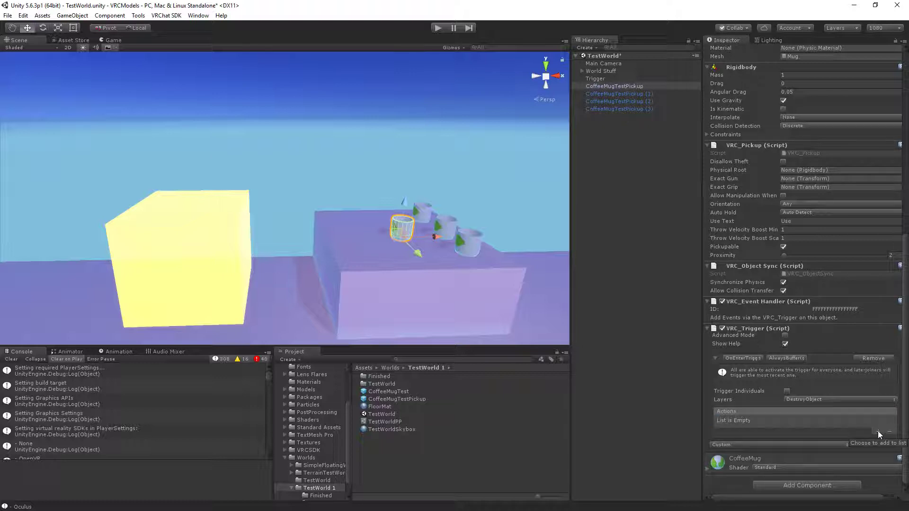
- Add CoffeeMugTestPickup's TeleportTo scene event as an OnEnterTrigger action and open the action's settings
left_click(878, 431)
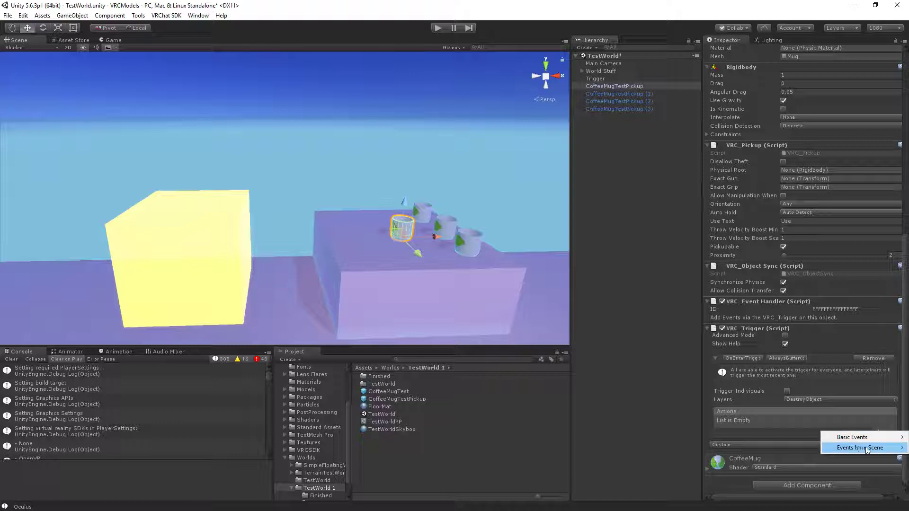
mouse_move(858, 448)
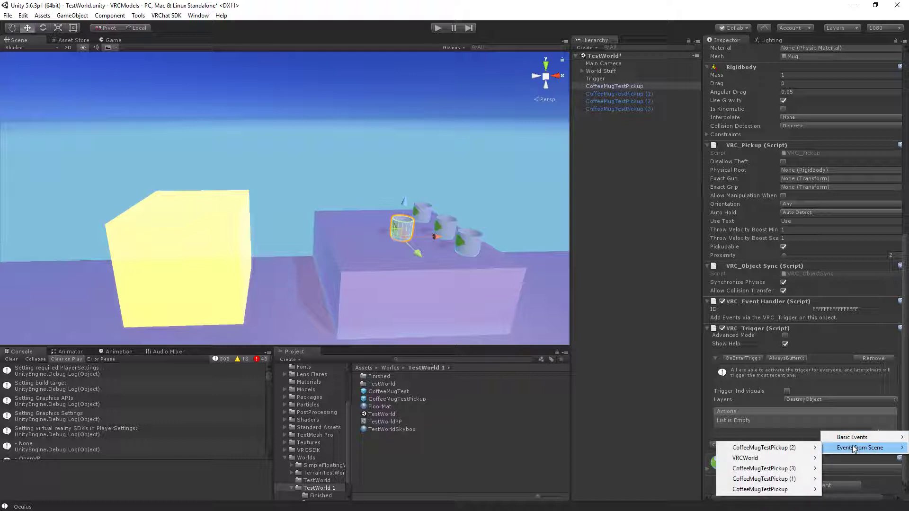
mouse_move(793, 495)
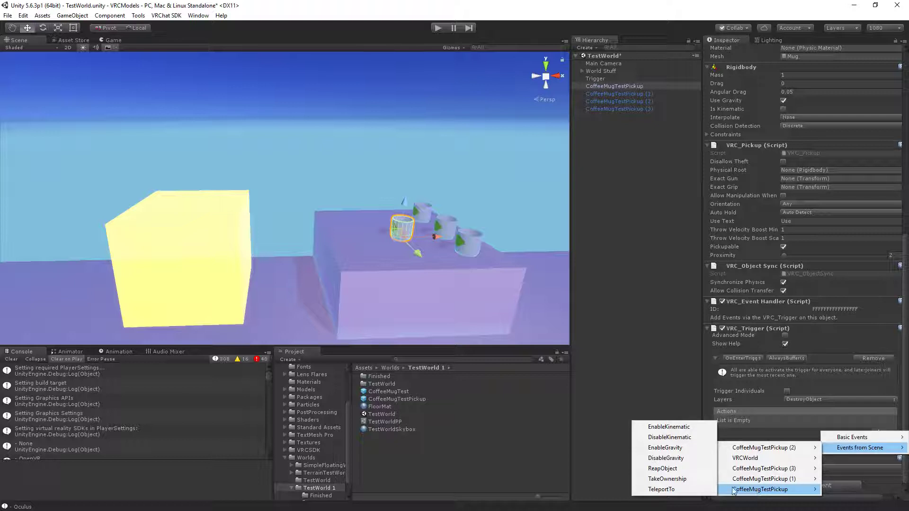
left_click(698, 490)
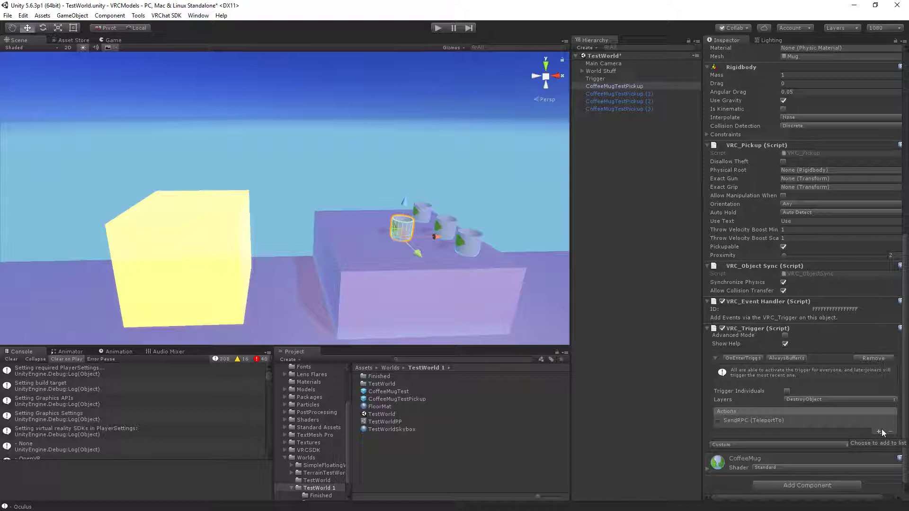
left_click(767, 419)
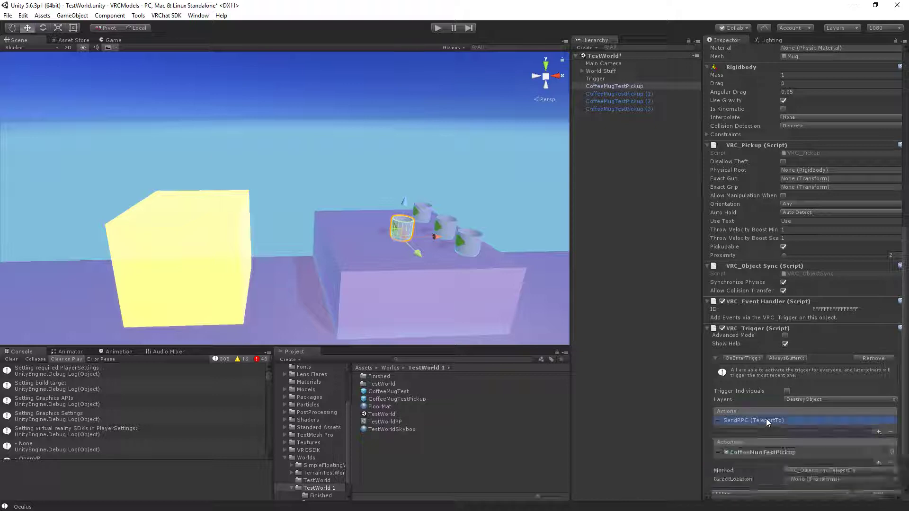
- Create an empty object from CoffeeMugTestPickup, move it out to the scene root, and raise it above the mugs to a Y position of about 0.85
scroll(767, 419, "down", 2)
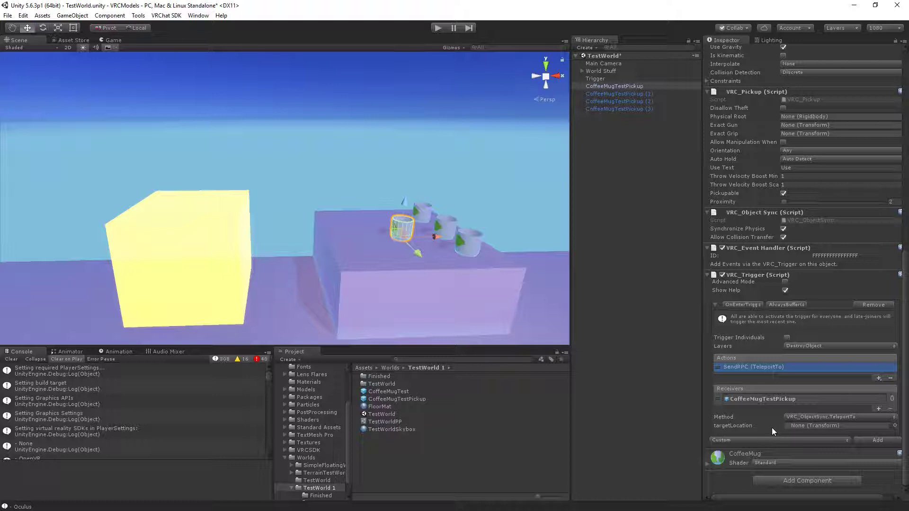
right_click(609, 86)
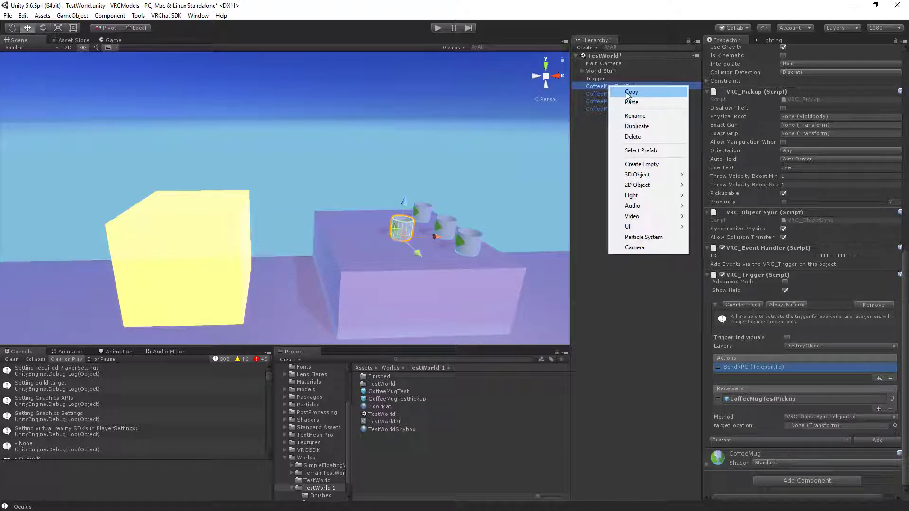
left_click(642, 164)
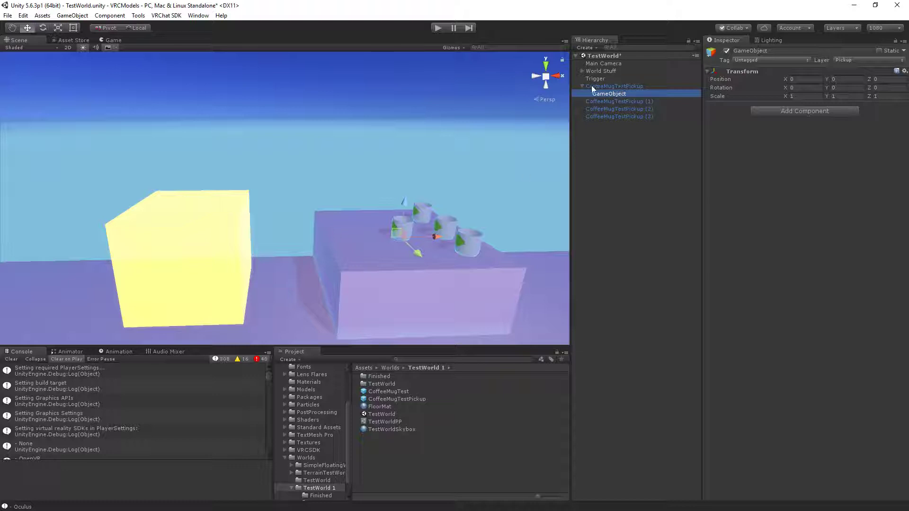
left_click_drag(613, 94, 620, 172)
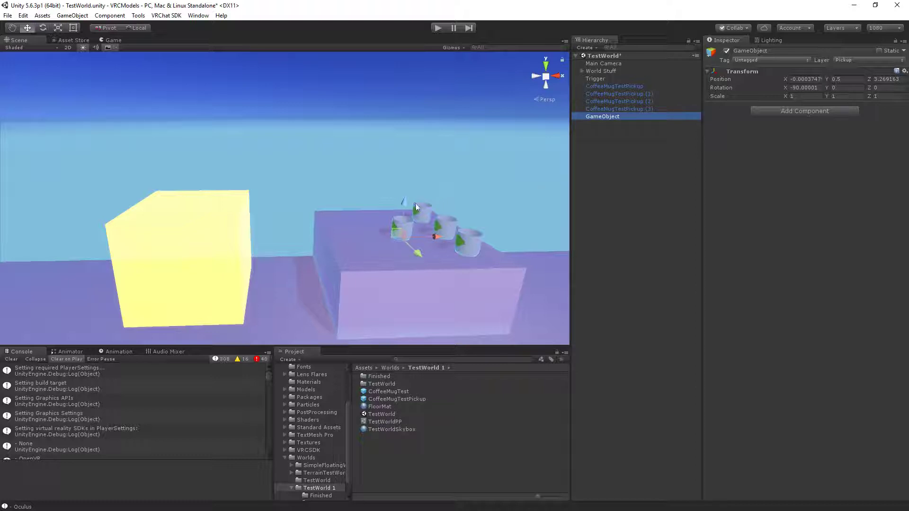
left_click_drag(404, 203, 409, 160)
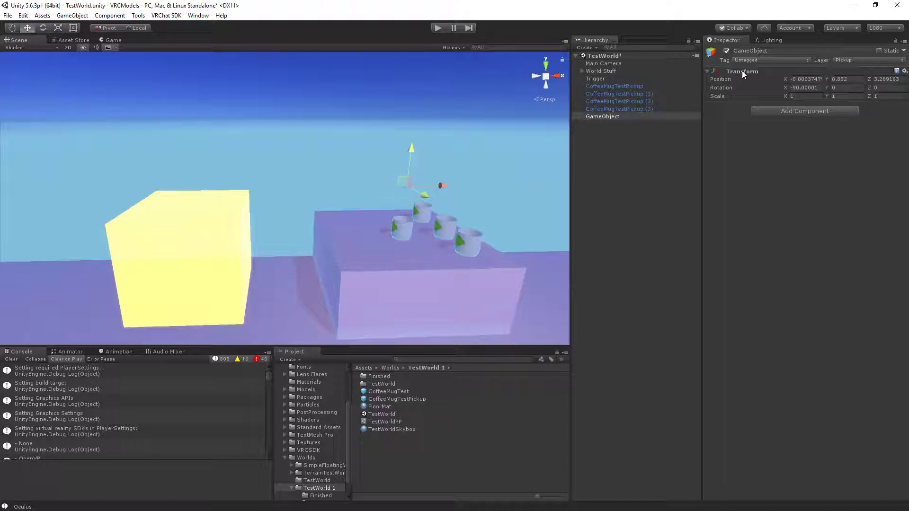
- Give the empty object a green circle icon and rename it Respawn Point
left_click(711, 52)
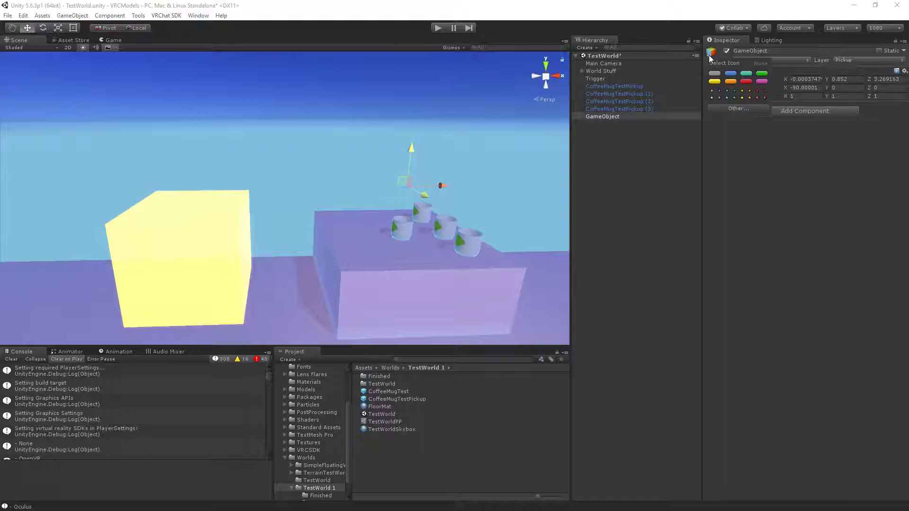
left_click(735, 90)
left_click(624, 118)
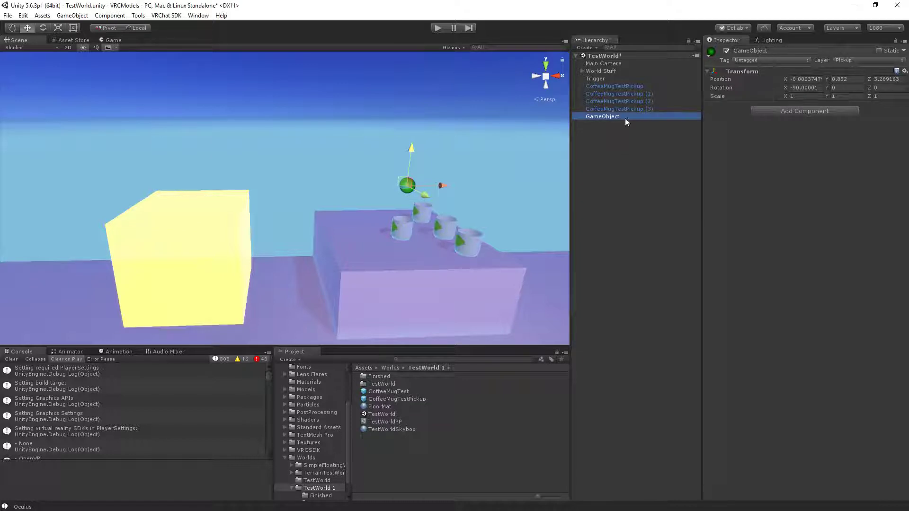
type("R")
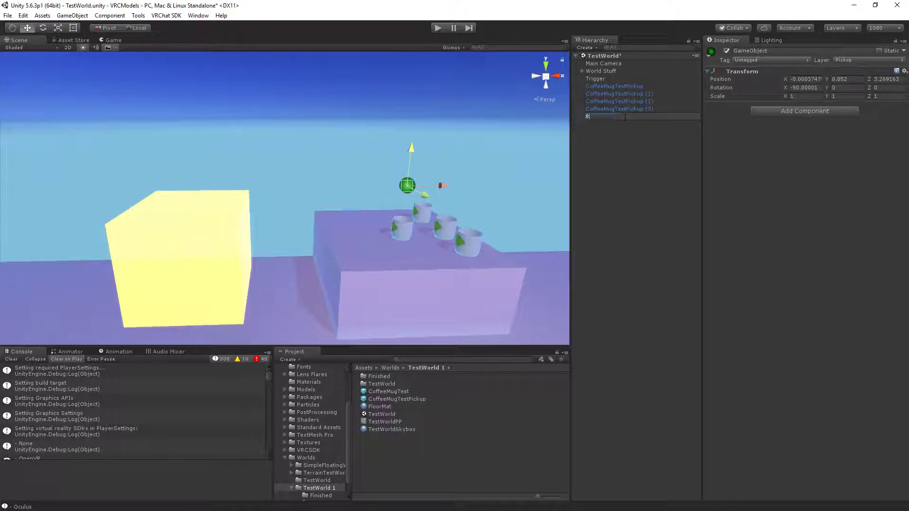
type("espawn Point")
key("Return")
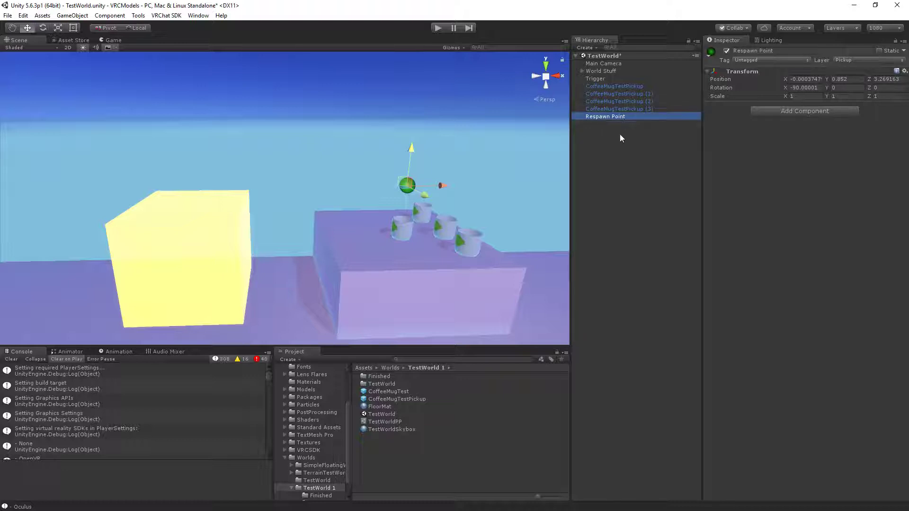
left_click(616, 117)
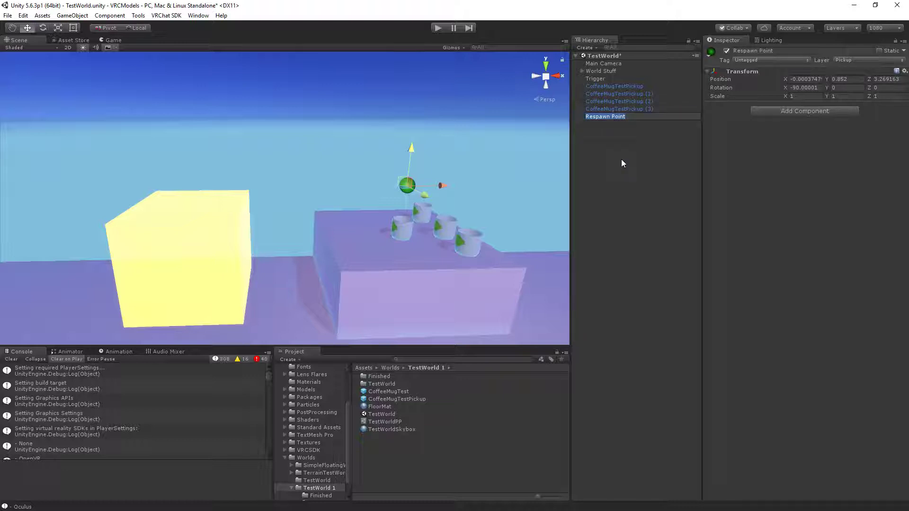
left_click(621, 160)
left_click(618, 117)
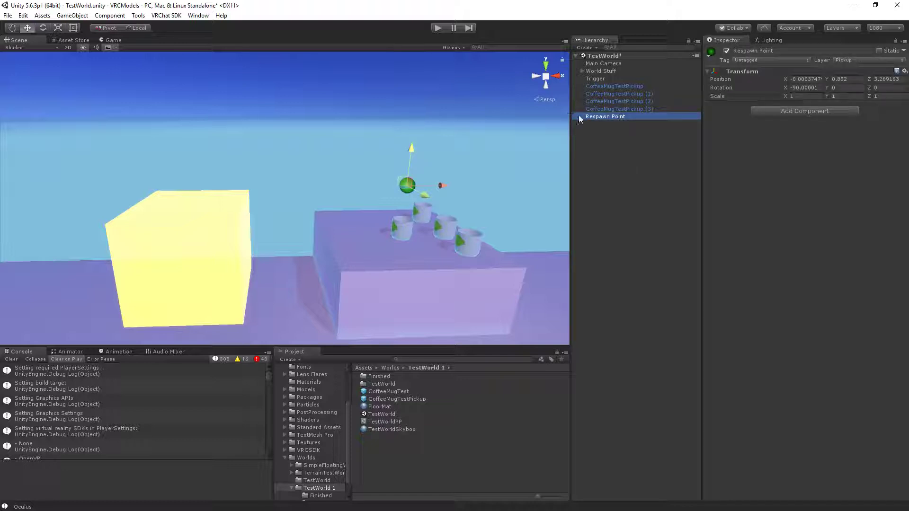
left_click(756, 50)
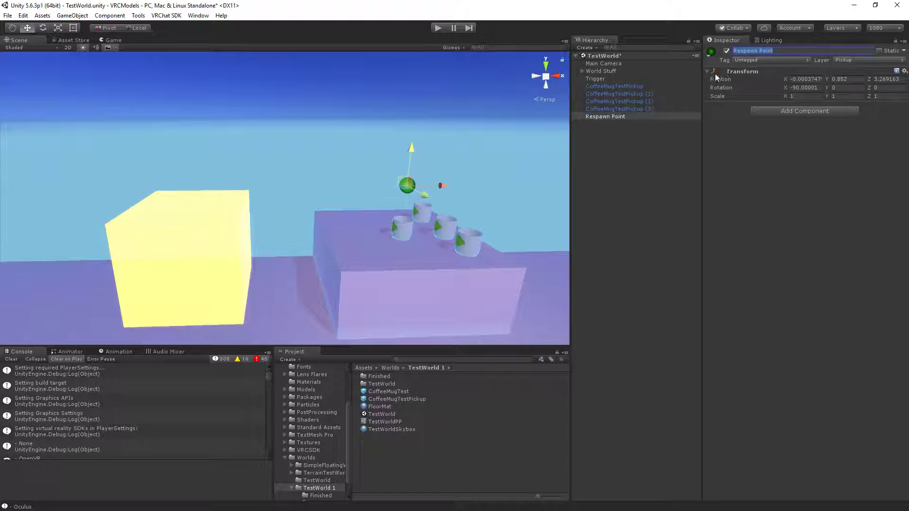
left_click(620, 190)
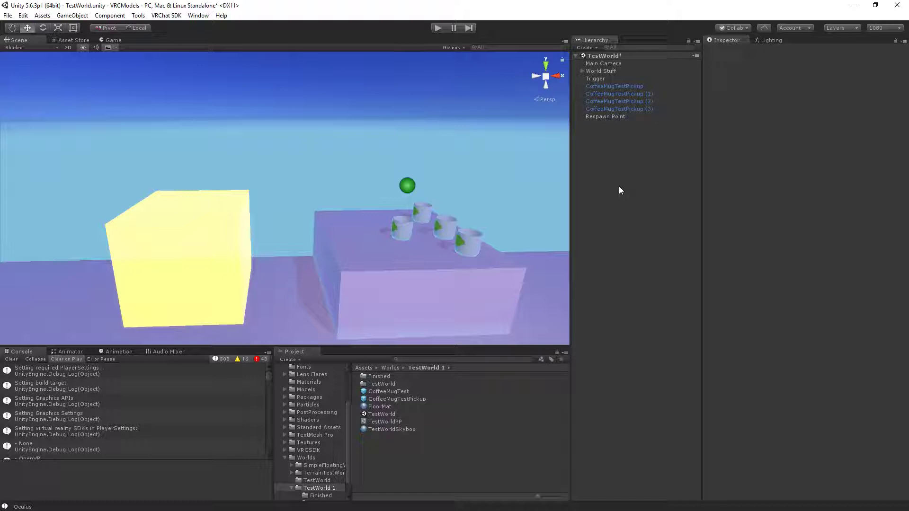
- Assign Respawn Point as the targetLocation of the TeleportTo action in CoffeeMugTestPickup's OnEnterTrigger event
left_click(632, 87)
scroll(812, 329, "down", 10)
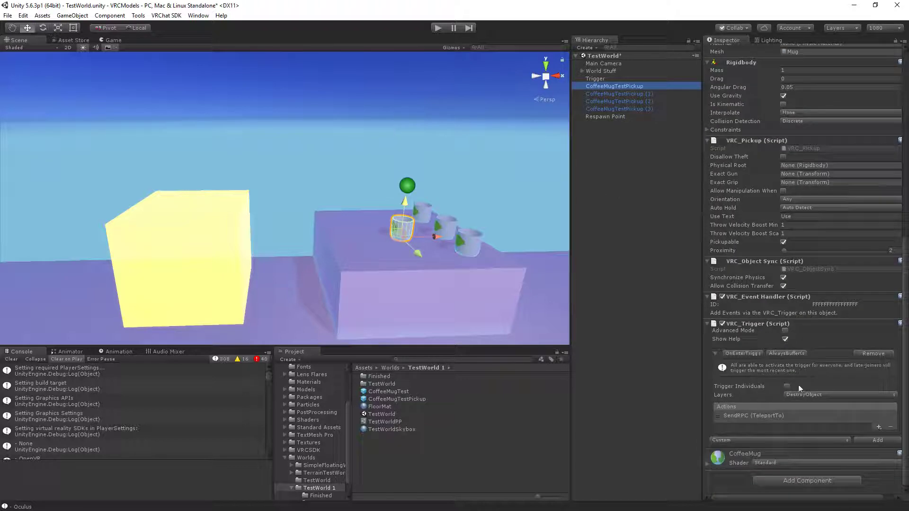
left_click(777, 416)
scroll(781, 412, "down", 2)
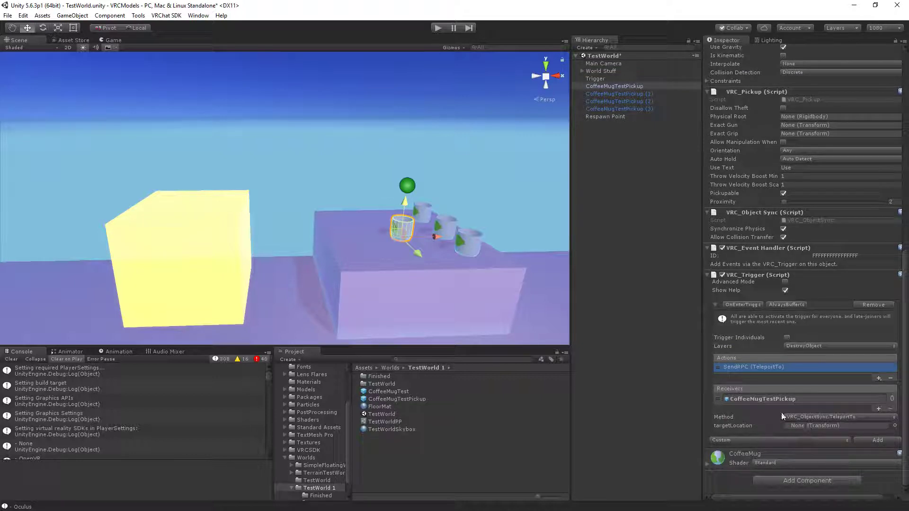
left_click_drag(613, 118, 814, 425)
- Review CoffeeMugTestPickup's components and apply its changes to the prefab
scroll(814, 425, "up", 12)
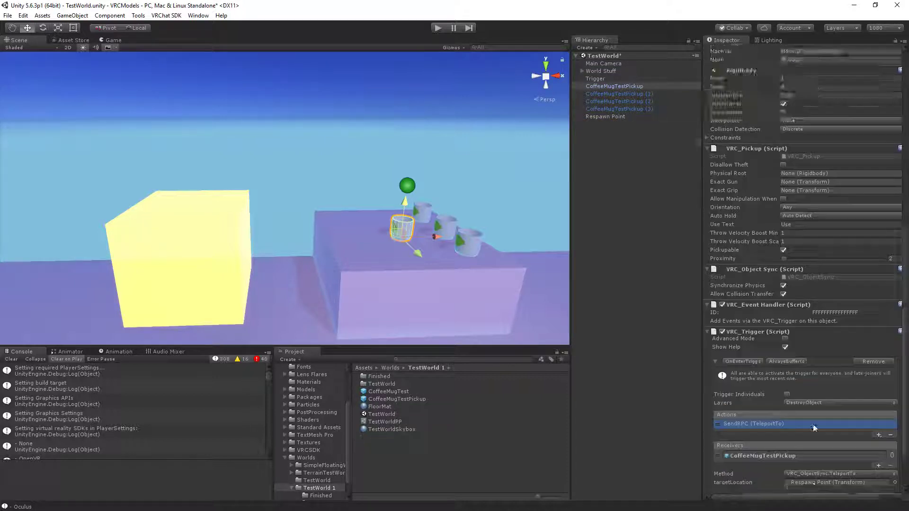
scroll(813, 428, "down", 8)
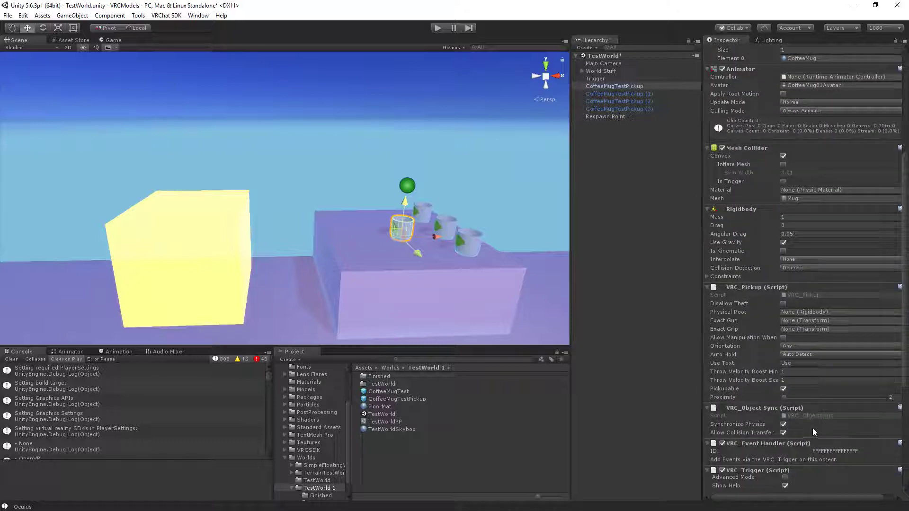
scroll(813, 428, "up", 8)
left_click(882, 69)
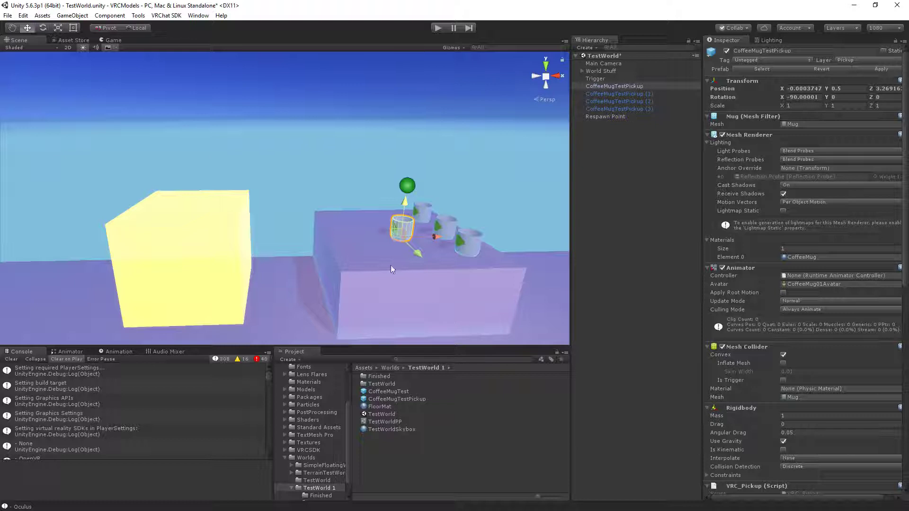
left_click_drag(391, 269, 384, 268, "alt")
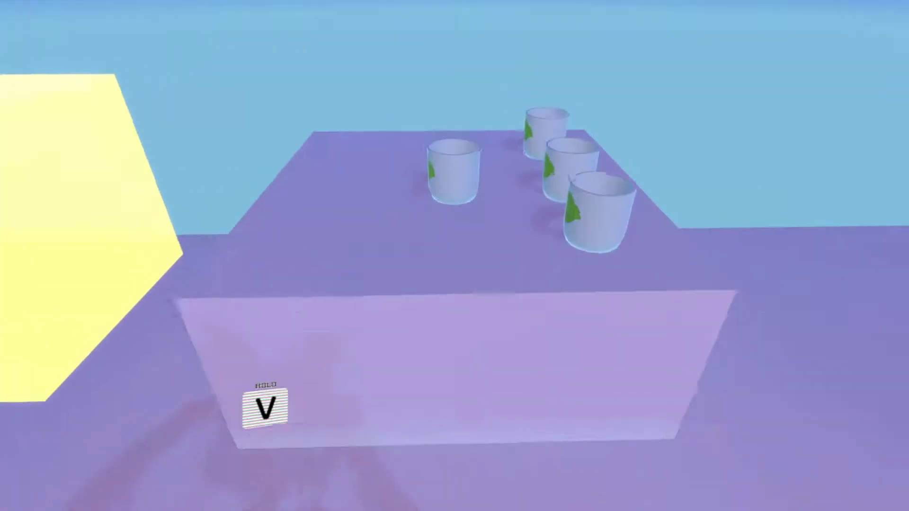
- In the VRChat test world, walk up to the table, grab a mug, drop it on the floor and pick it up again
key("w")
left_click(455, 256)
key("s")
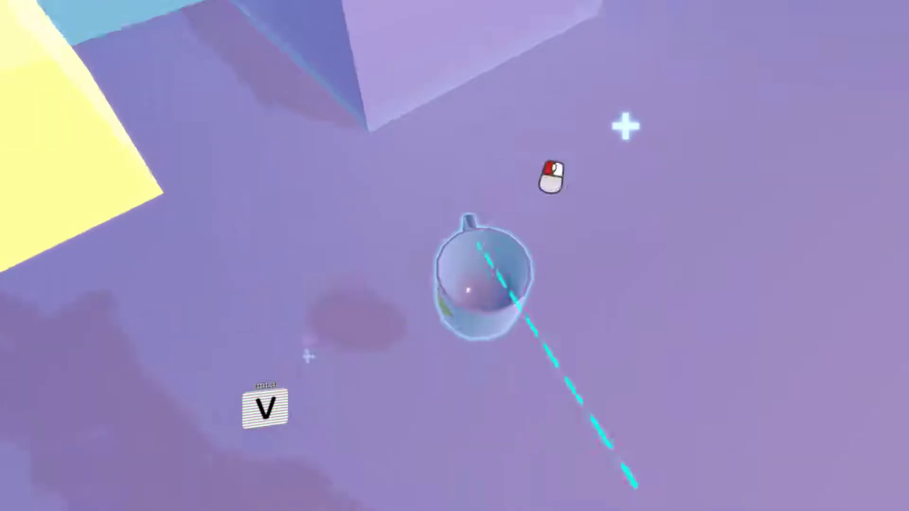
left_click(455, 255)
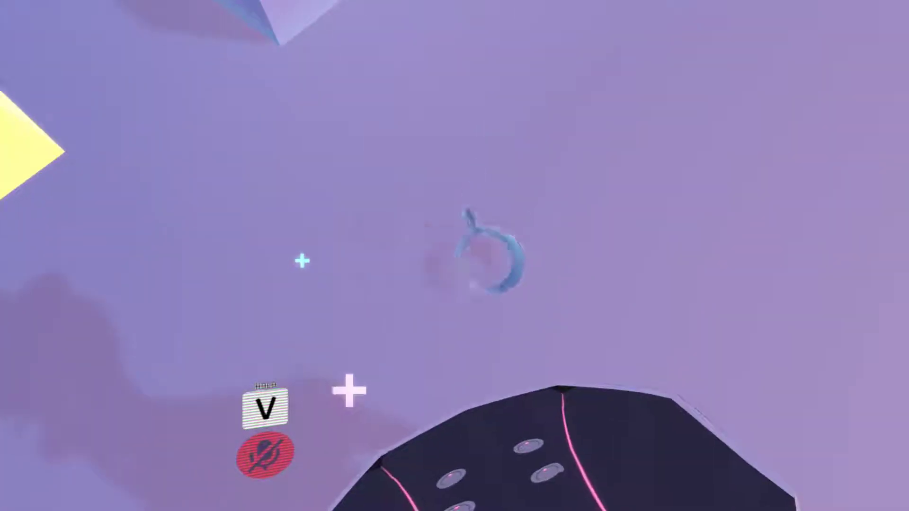
left_click(455, 256)
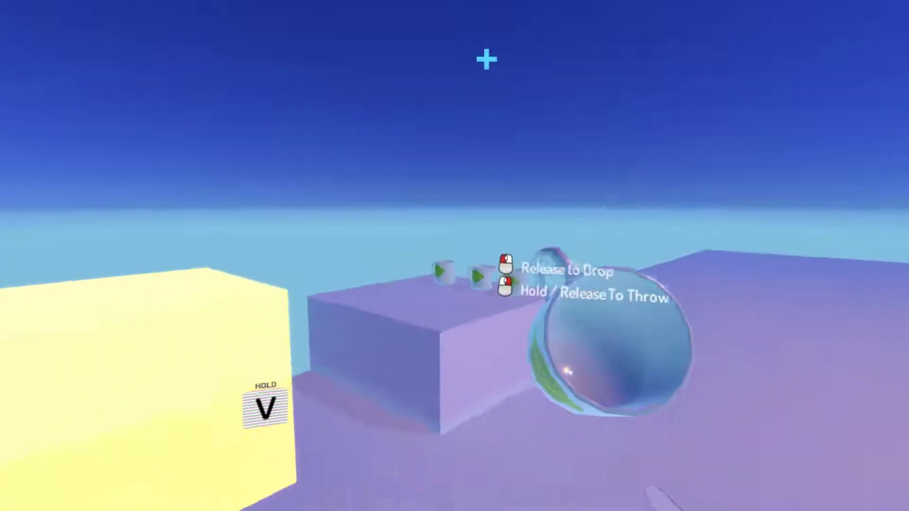
- Carry the held mug around the yellow cube and up to its sides to test the teleport trigger
key("w")
key("a")
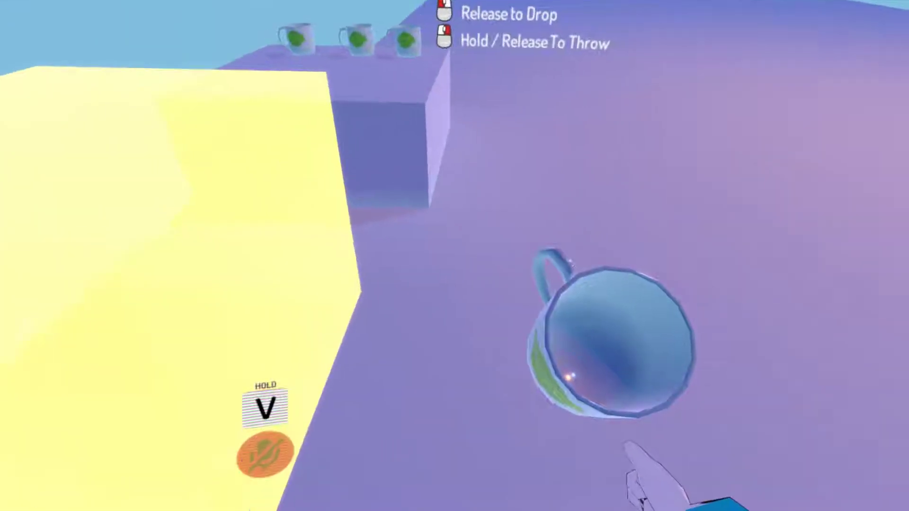
key("d")
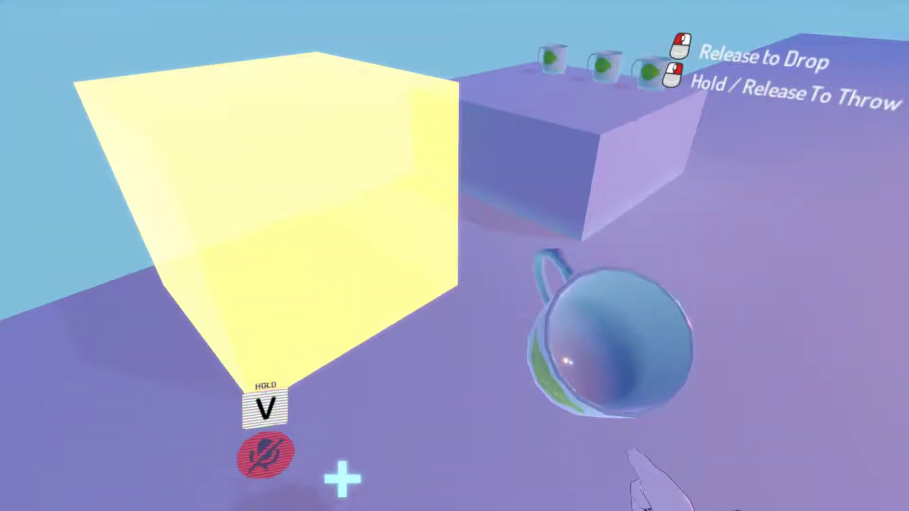
key("w")
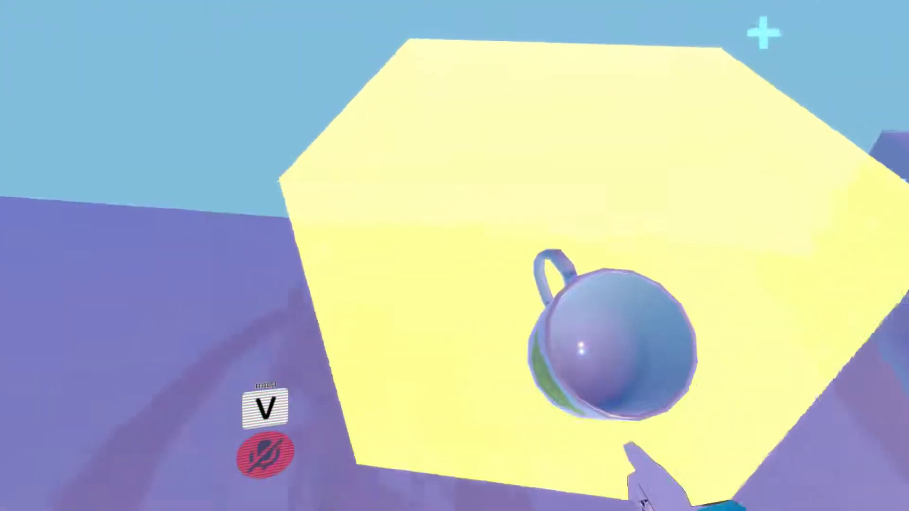
key("w")
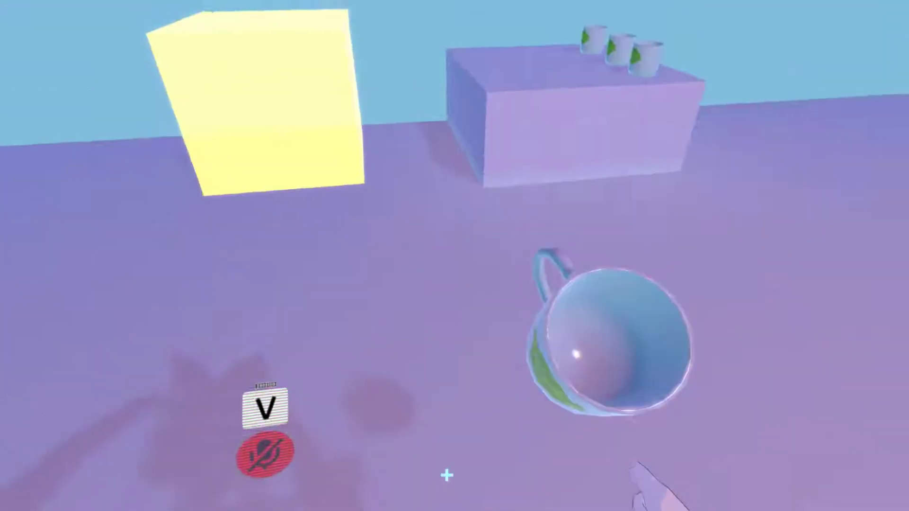
- Release the mug onto the floor, grab it again, and carry it into the yellow cube
right_click(454, 256)
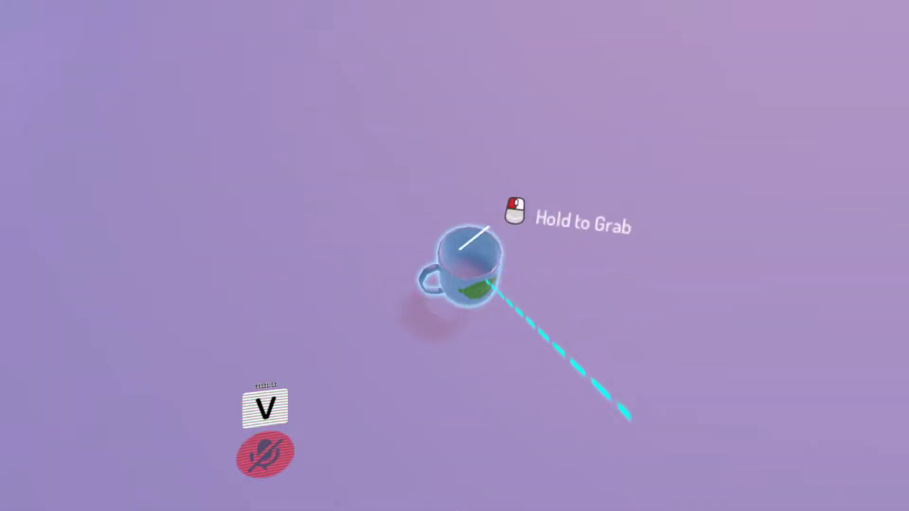
left_click(455, 256)
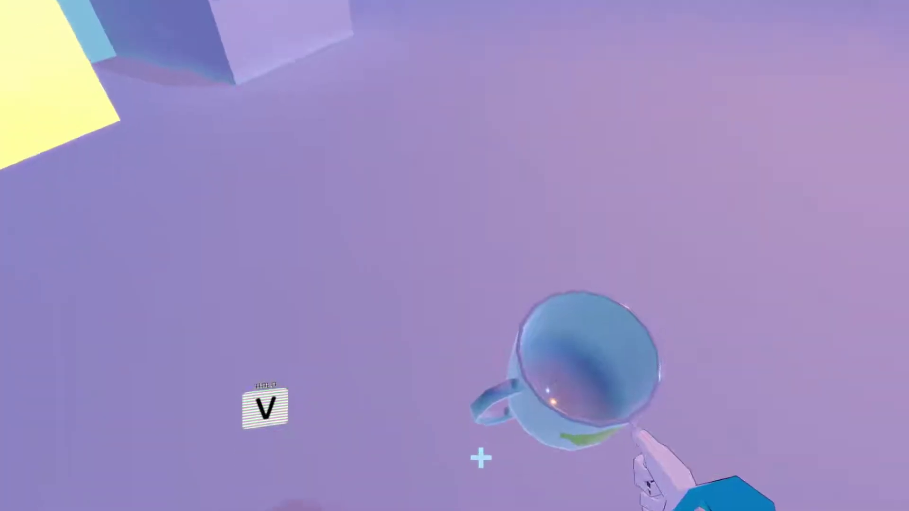
key("w")
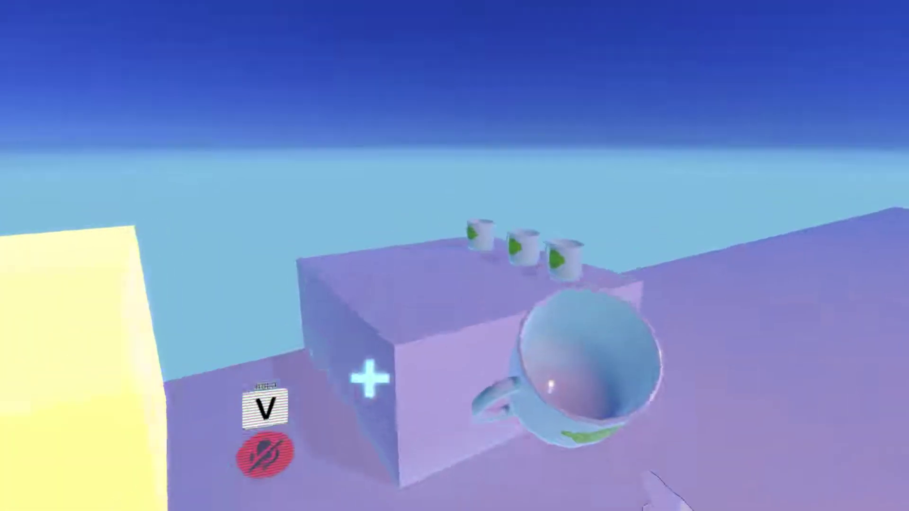
key("s")
key("a")
key("w")
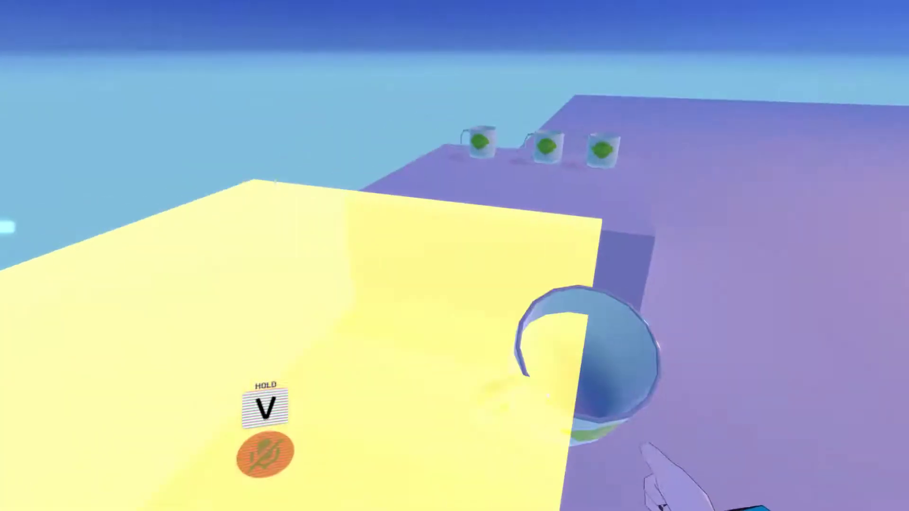
key("v")
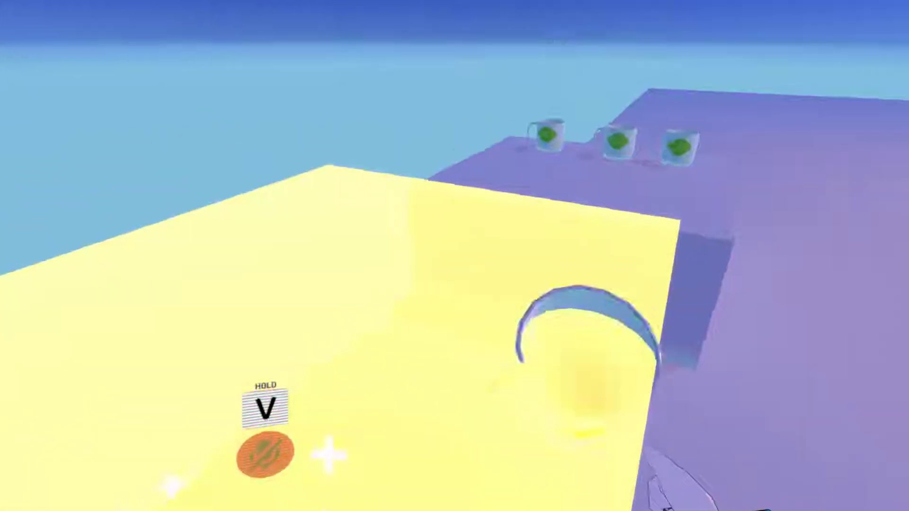
key("v")
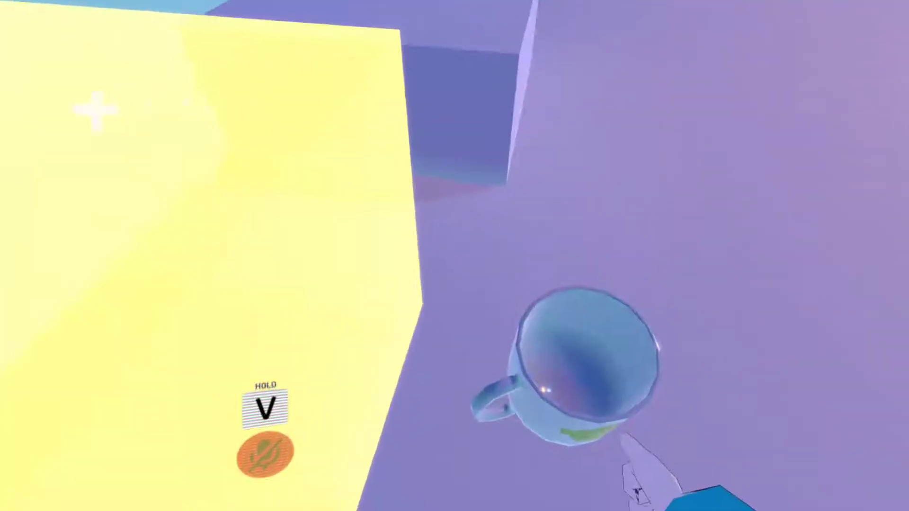
- Carry the held mug along the side of the yellow cube, moving it toward and away from the trigger
key("d")
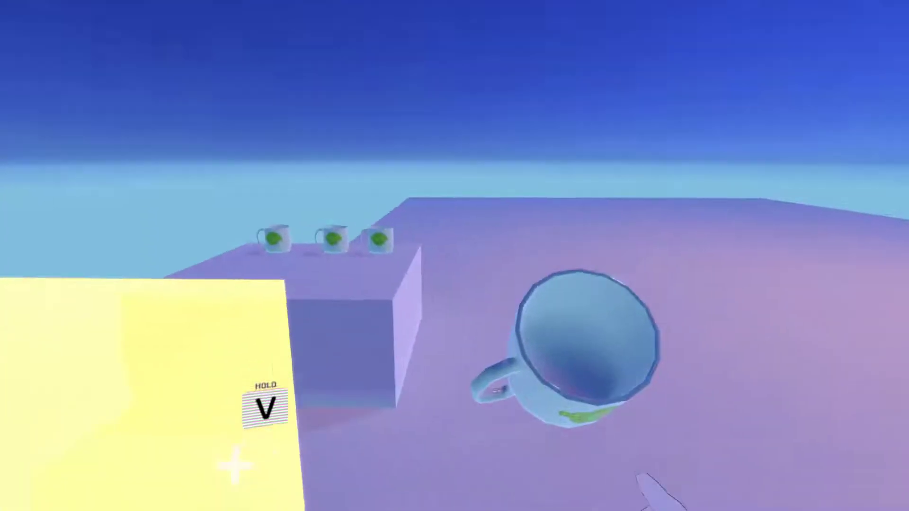
key("d")
key("a")
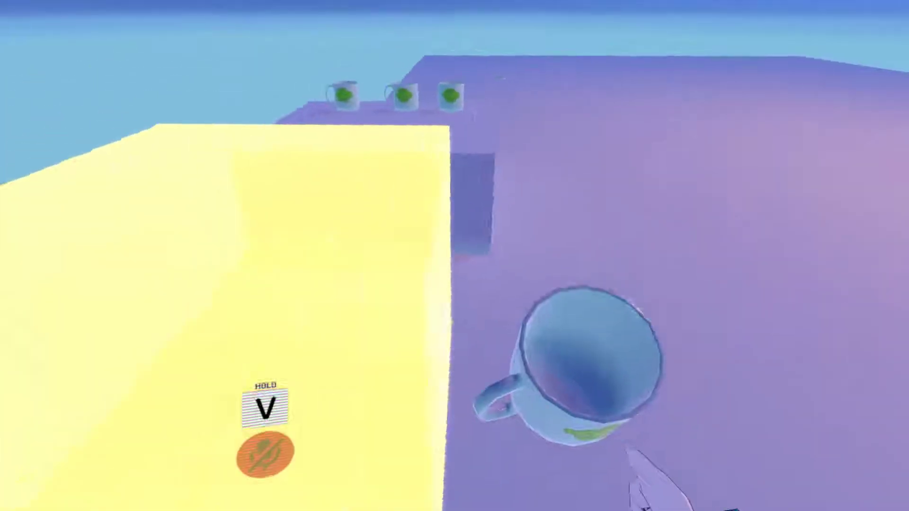
key("d")
key("w")
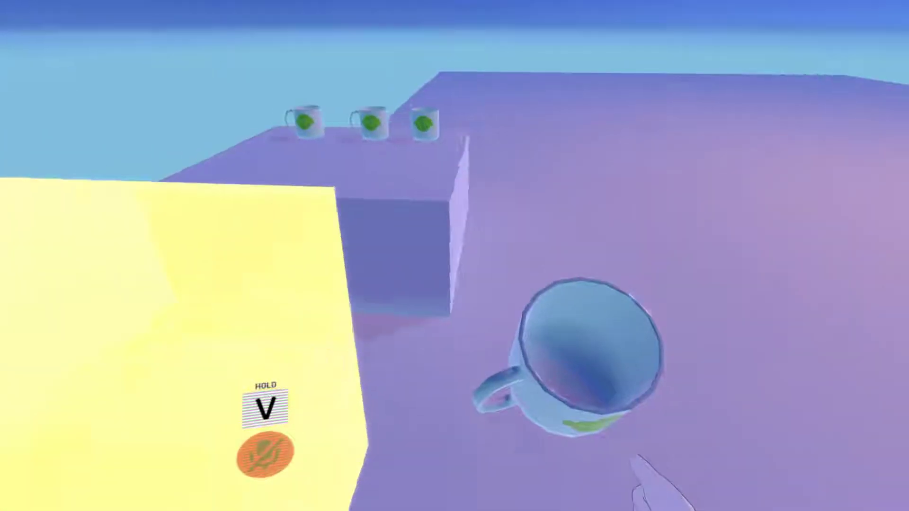
key("a")
key("a")
- Move the held mug repeatedly across the yellow cube's edge until it is well inside the cube
key("d")
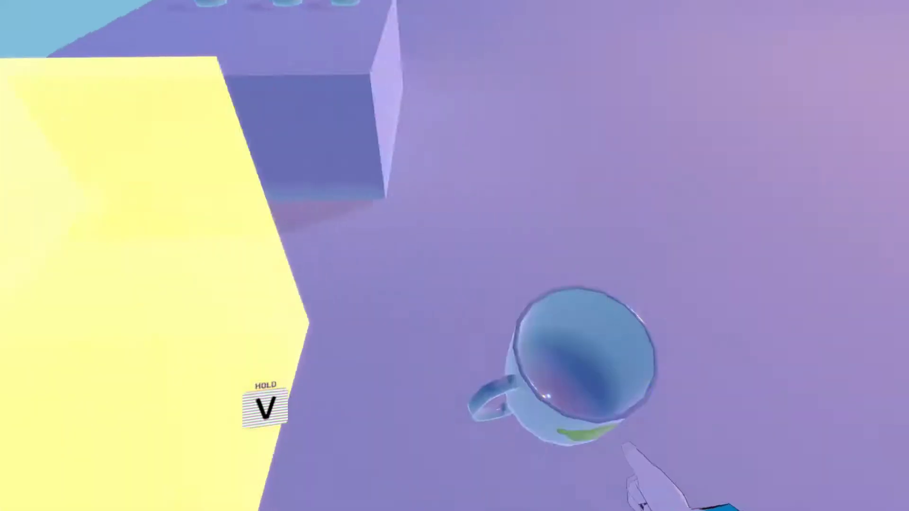
key("a")
key("d")
key("d")
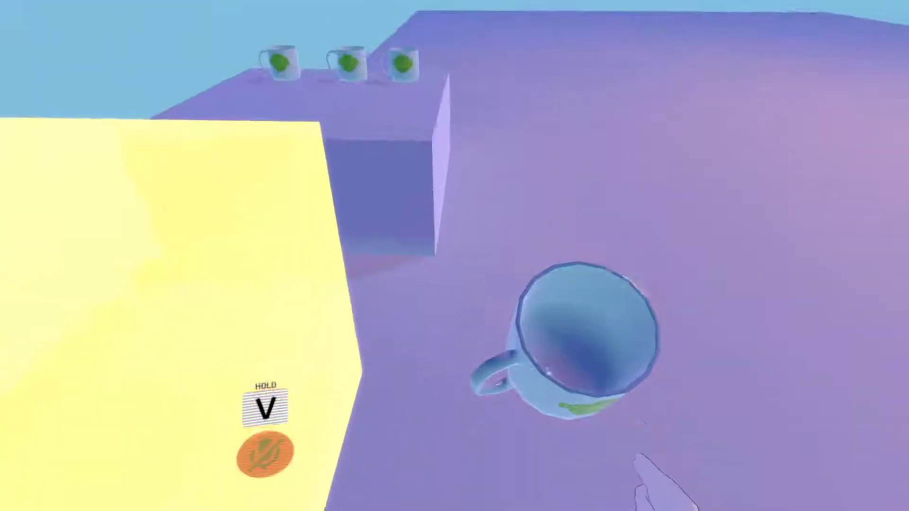
key("a")
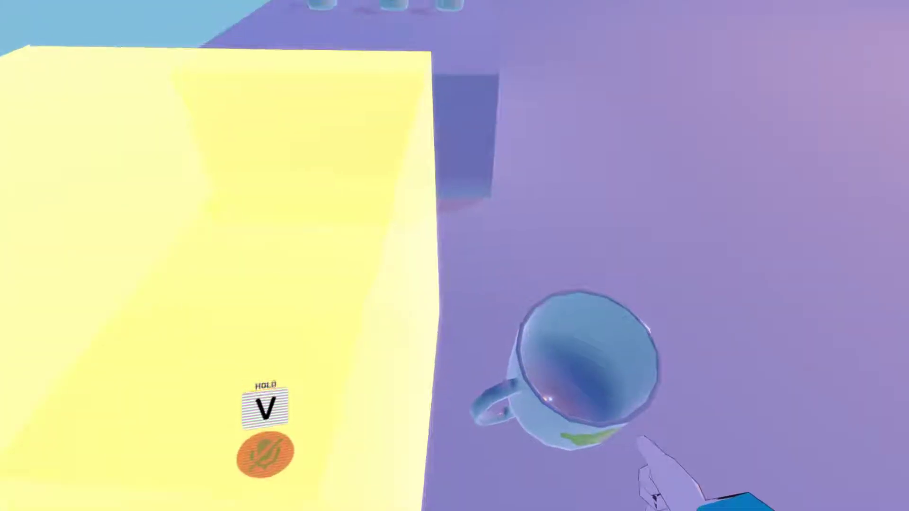
key("a")
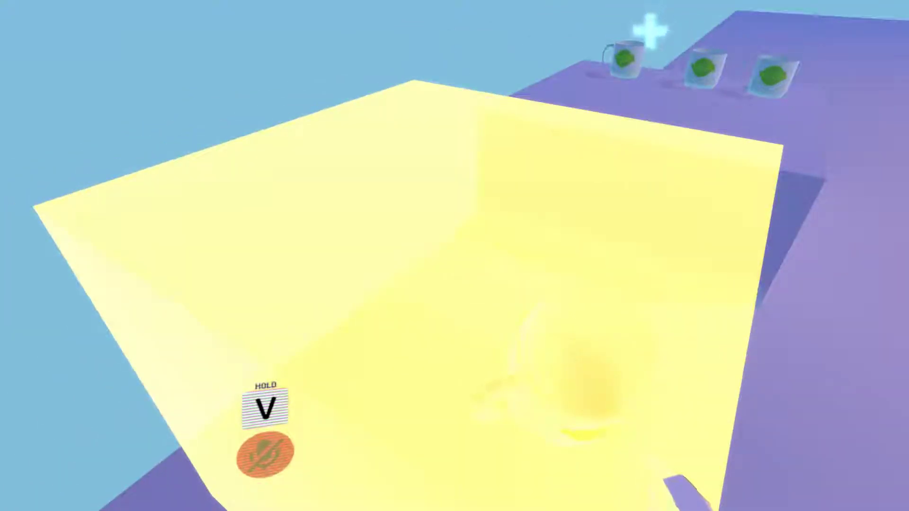
key("a")
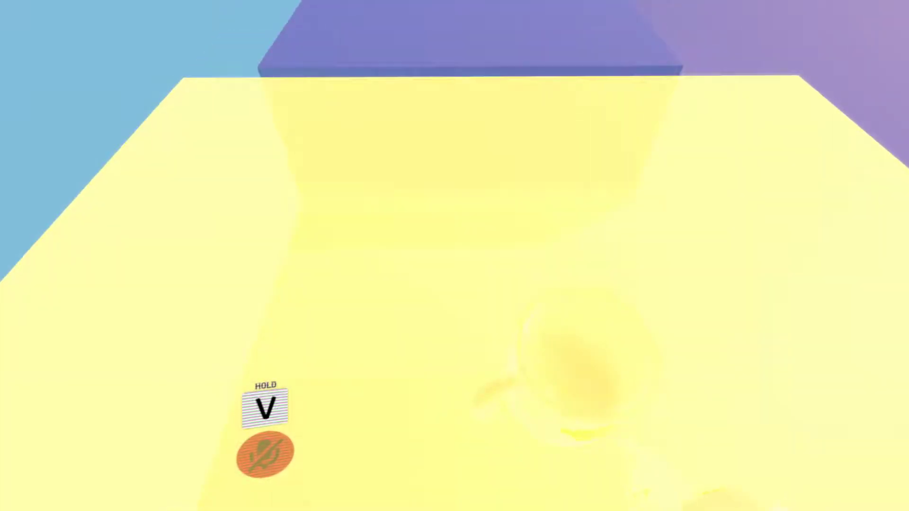
- Release the mug inside the yellow cube, step back, and examine it from outside the cube
key("s")
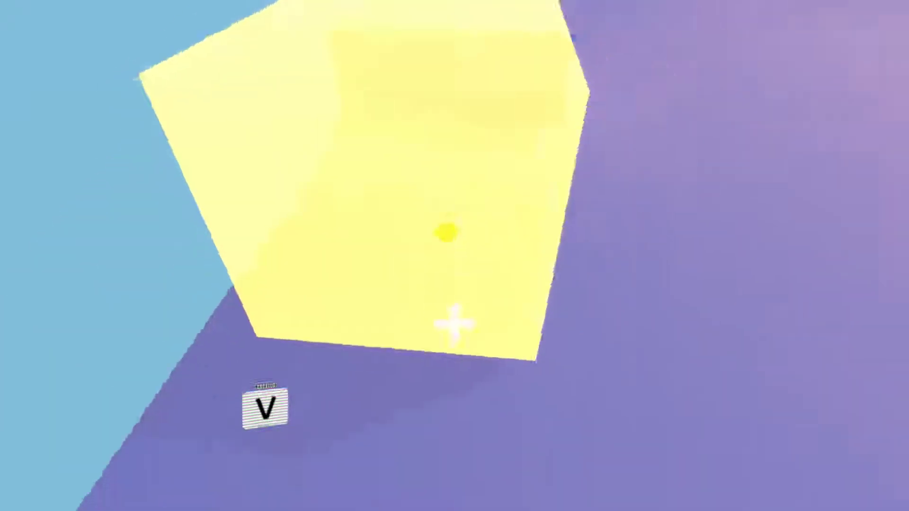
key("d")
key("a")
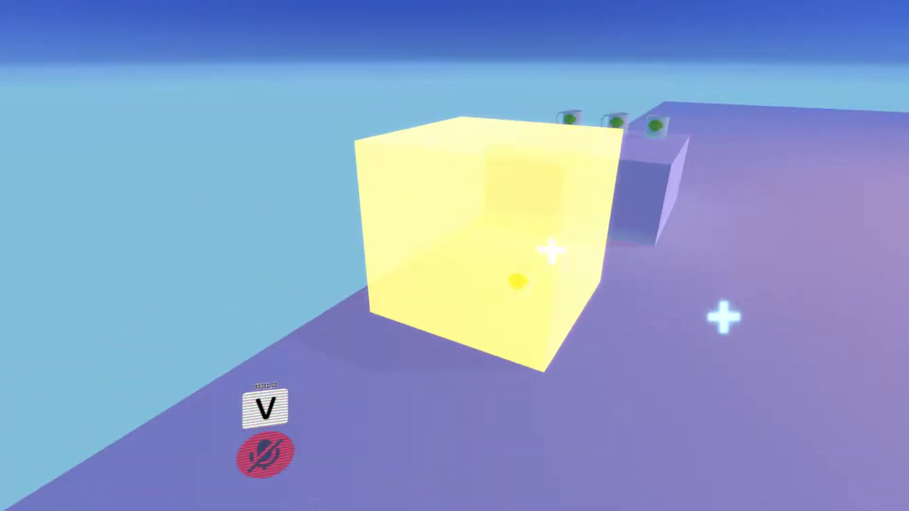
key("w")
key("w")
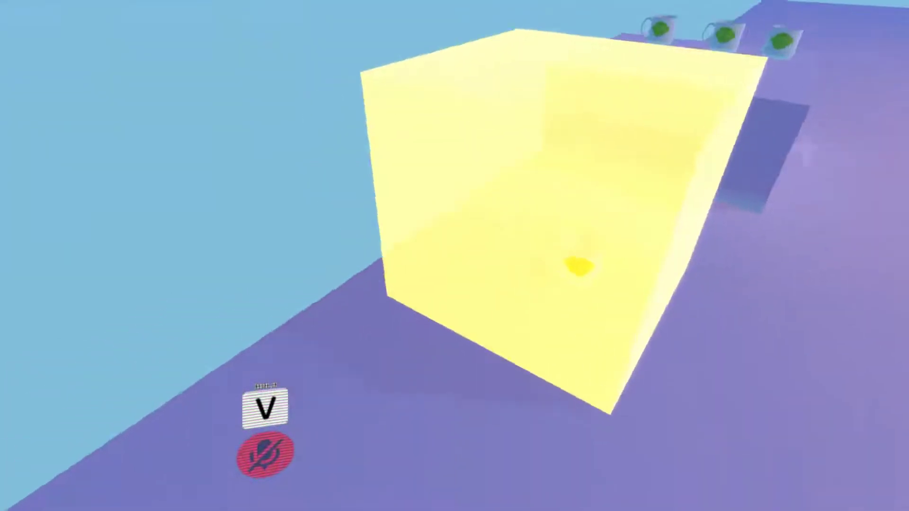
key("s")
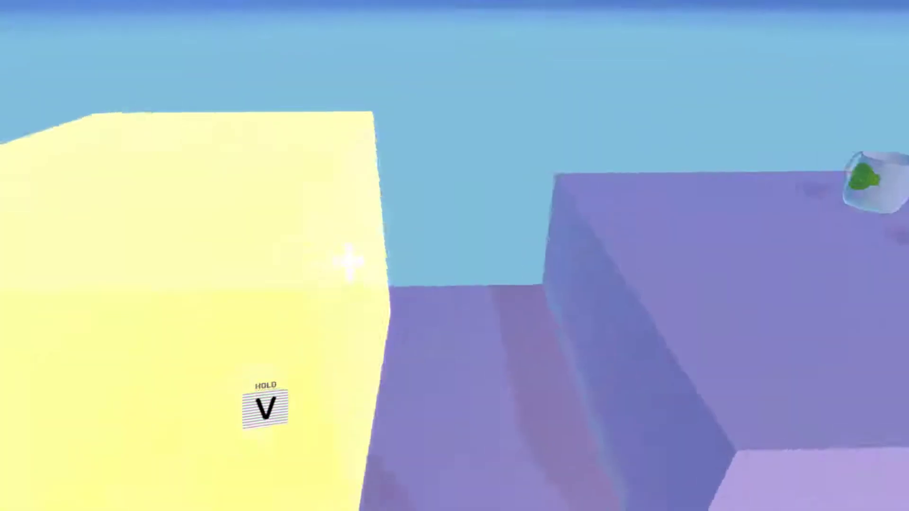
- Grab the nearest mug from the table, carry it back in front of the yellow cube, and toss it in
key("w")
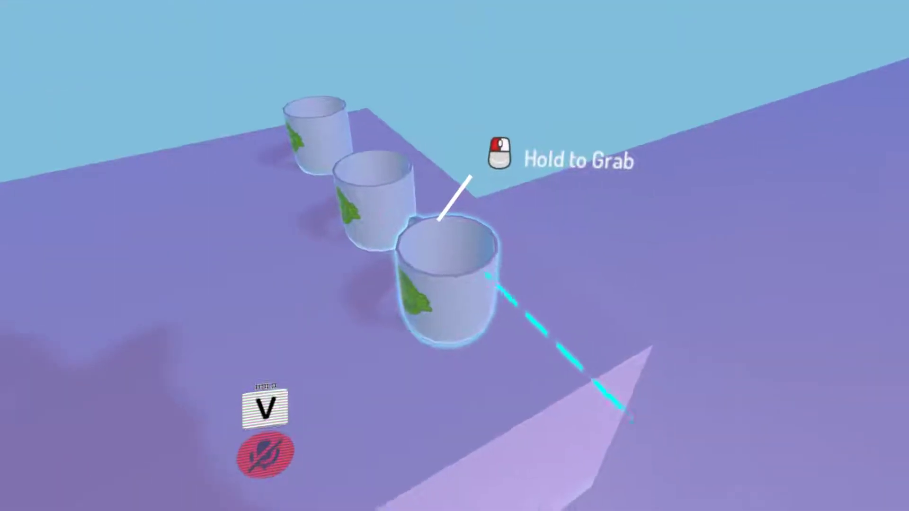
key("s")
left_click_drag(479, 289, 561, 412)
key("s")
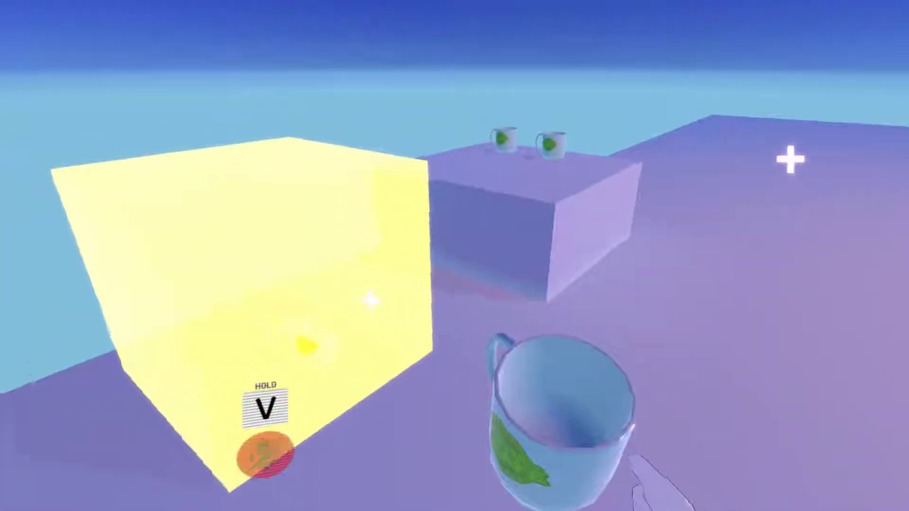
key("w")
key("s")
key("w")
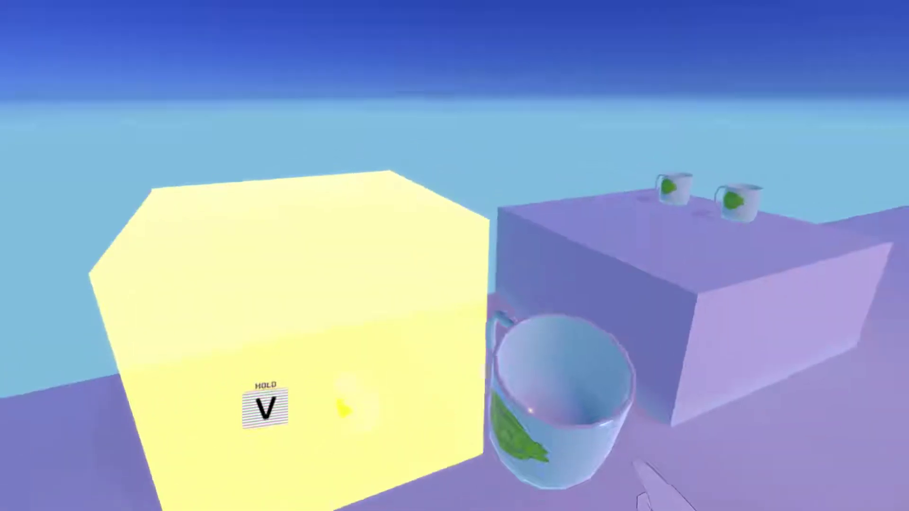
key("s")
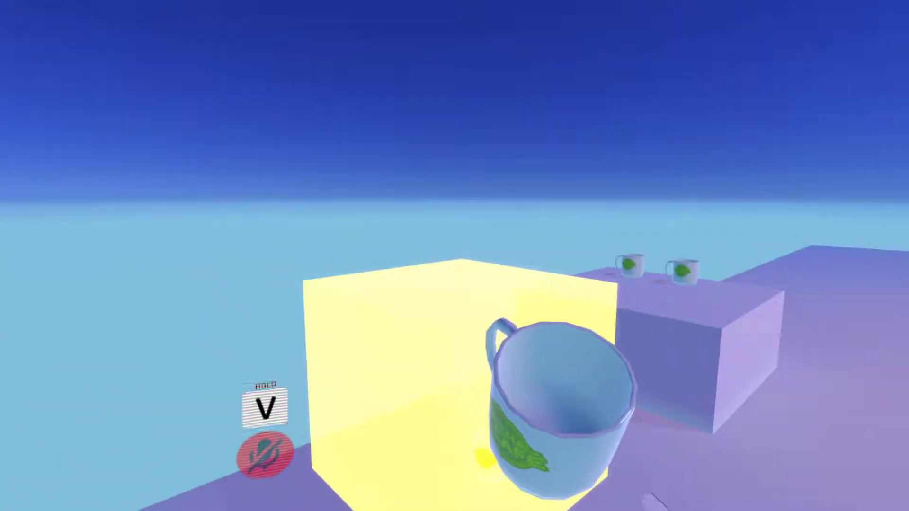
- Return to the table, grab another mug, back away, and throw it into the yellow cube
key("w")
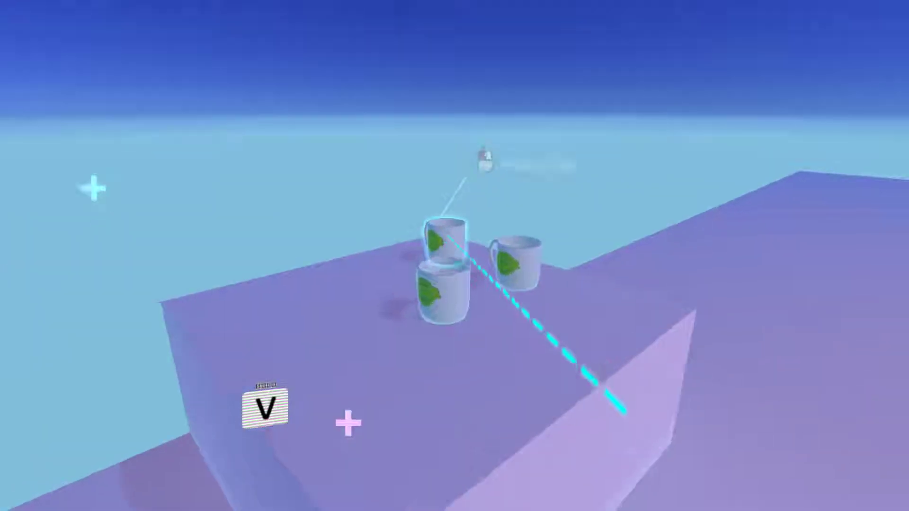
left_click(454, 255)
key("s")
key("s")
left_click(300, 165)
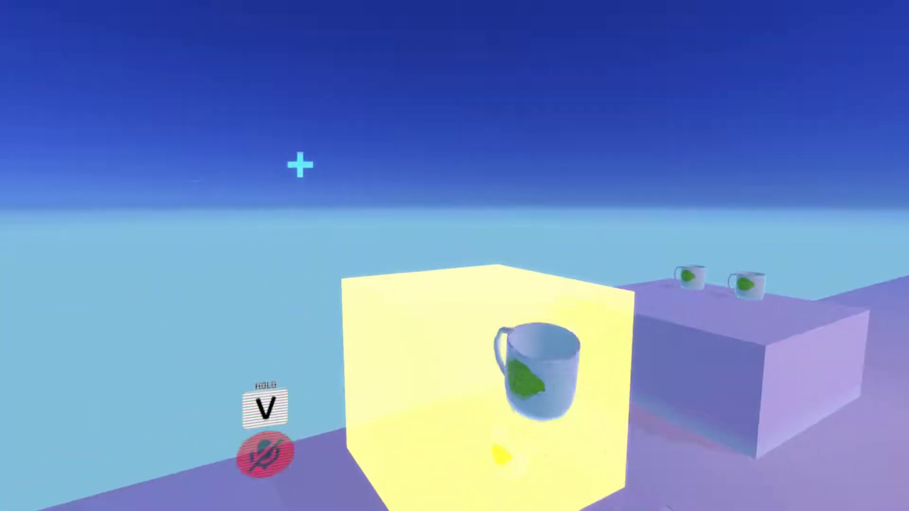
- Throw two more mugs from the table into the yellow cube, one after the other
key("w")
left_click(462, 236)
key("s")
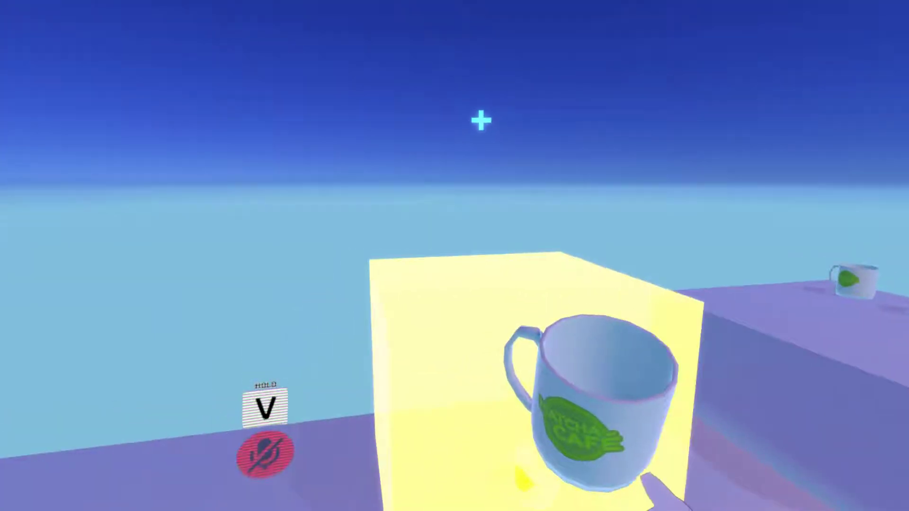
left_click(481, 120)
key("w")
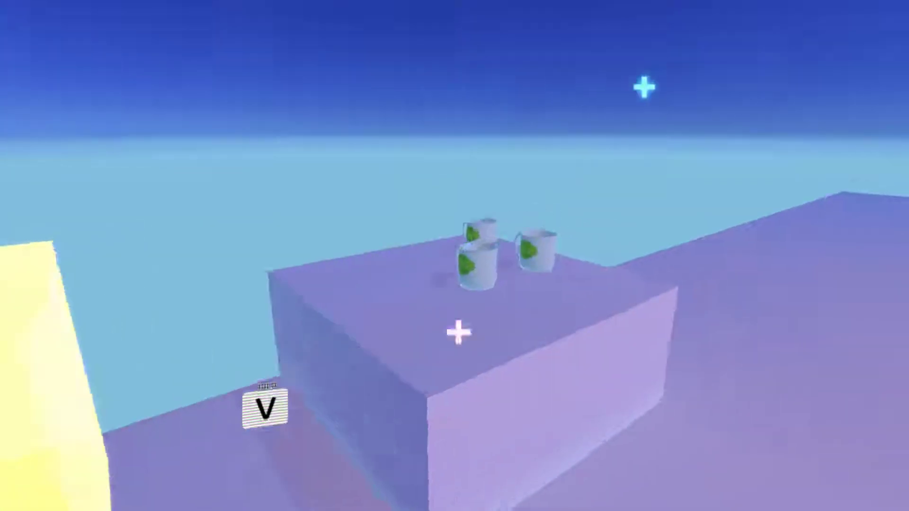
left_click(468, 240)
key("s")
left_click(242, 365)
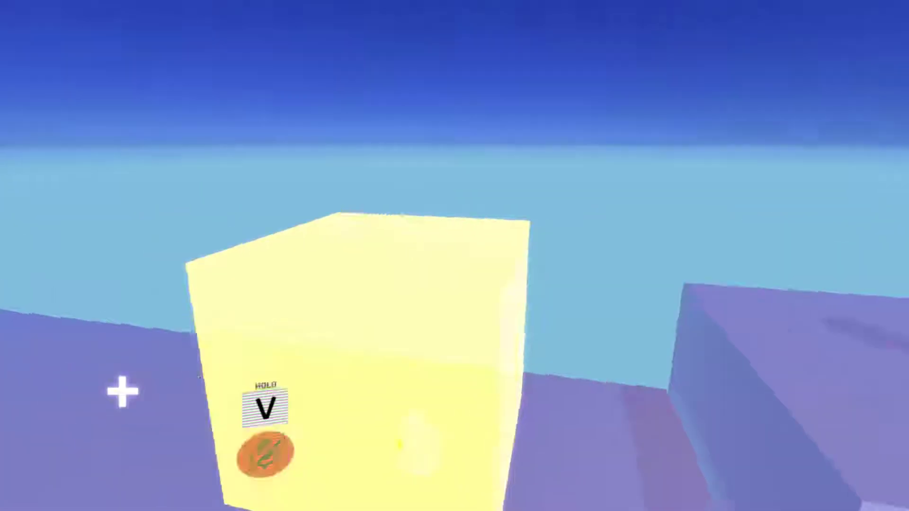
- Take one more mug from the table, throw it at the yellow cube from beside the table, and back away
key("w")
key("w")
left_click(491, 291)
key("s")
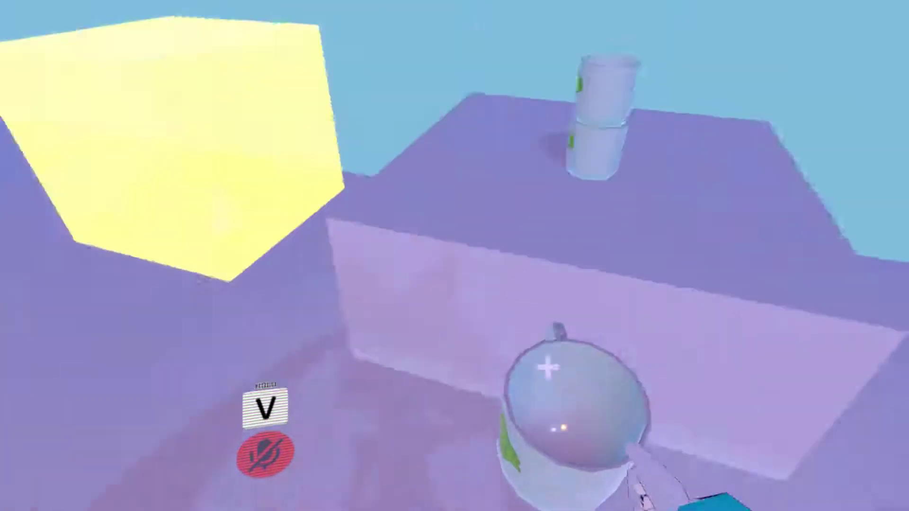
left_click(533, 378)
key("s")
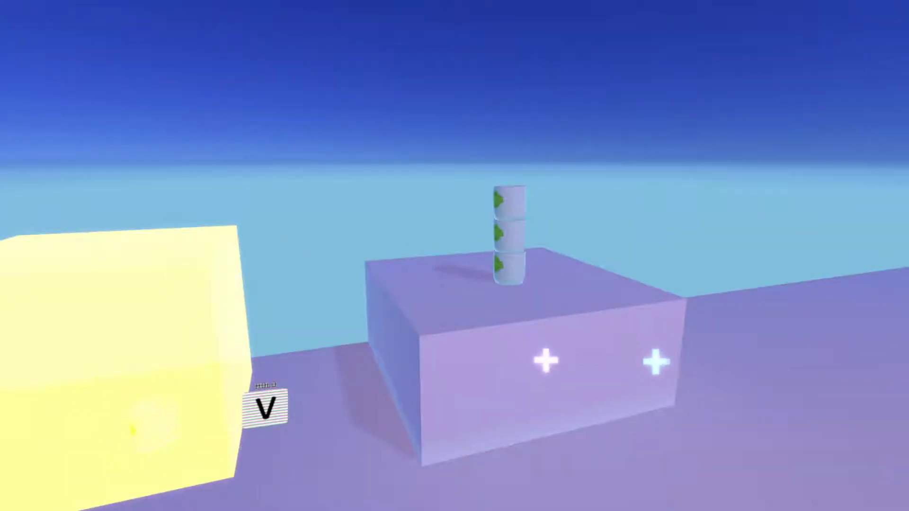
- Walk around the yellow cube and examine the mug inside it and the mugs stacked on the table
key("a")
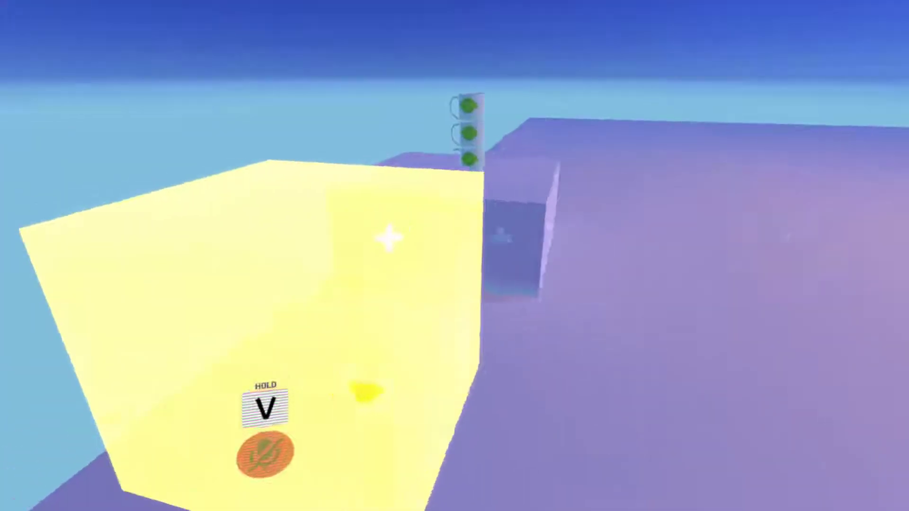
key("a")
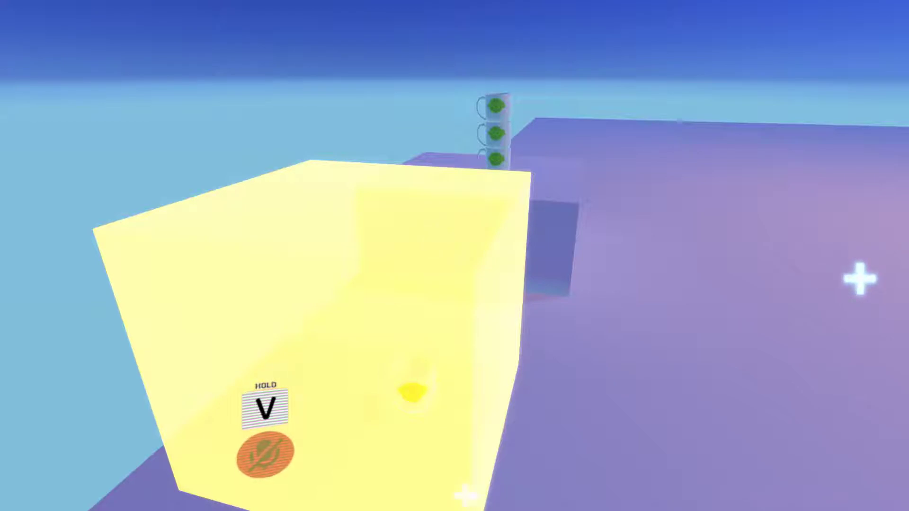
key("w")
key("d")
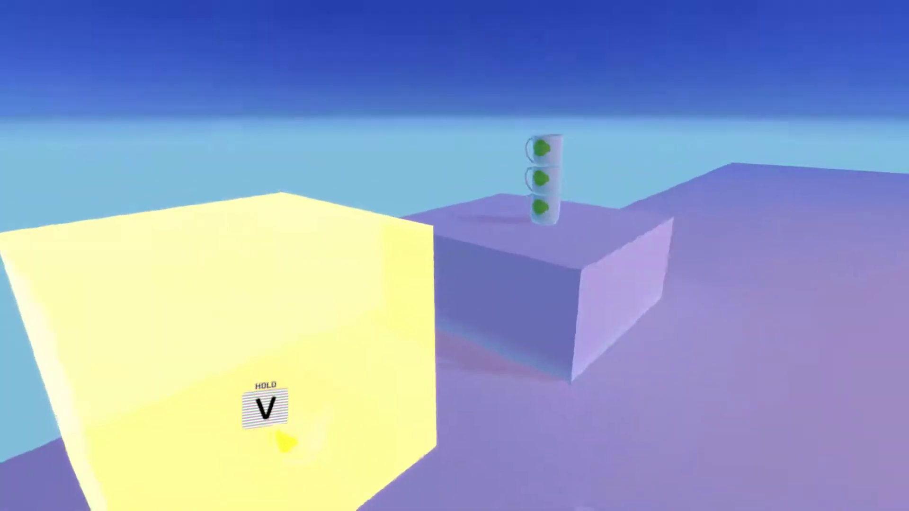
- Walk up to the stacked mugs, grab one, and carry it into the yellow cube
key("d")
key("w")
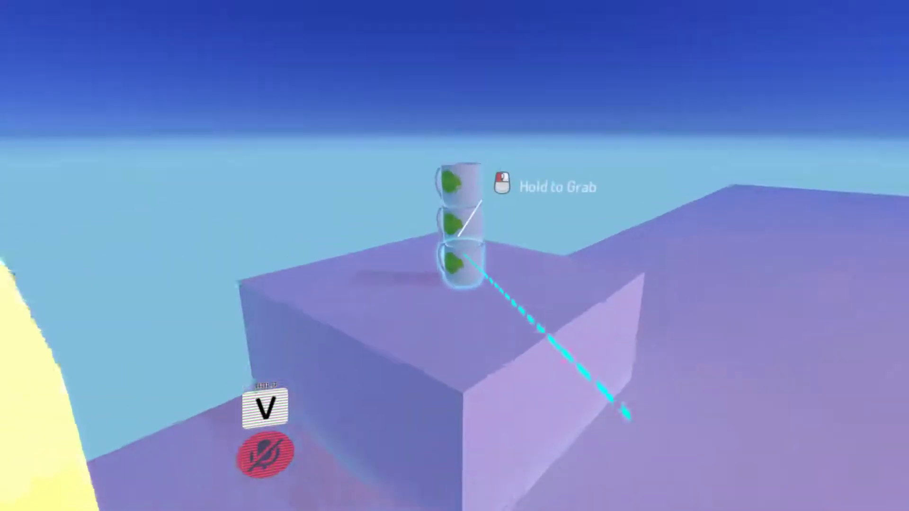
left_click(467, 223)
key("s")
key("a")
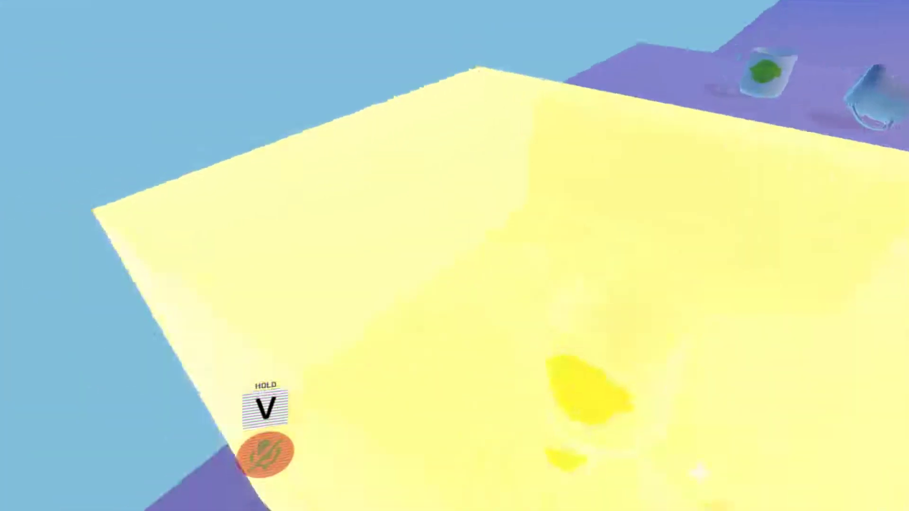
- Move the held mug sideways in and out of the yellow cube to test the teleport trigger while carrying
key("d")
key("a")
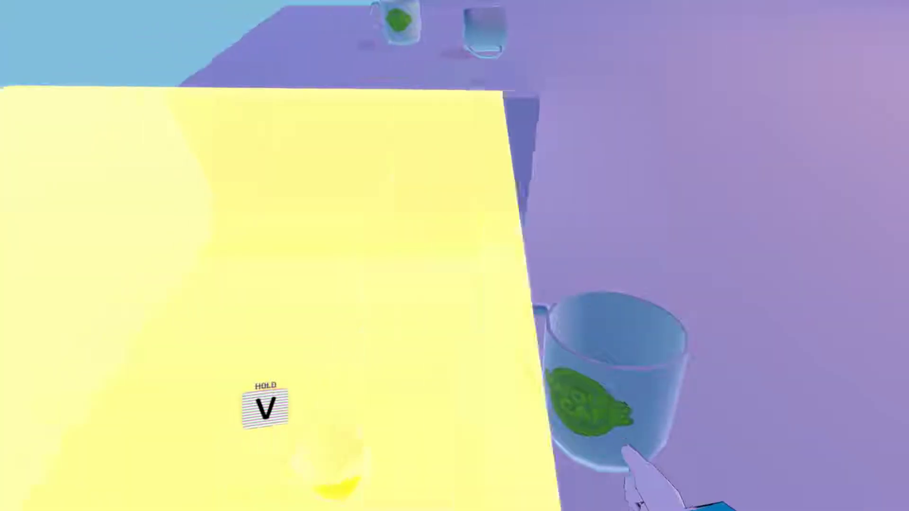
key("d")
key("a")
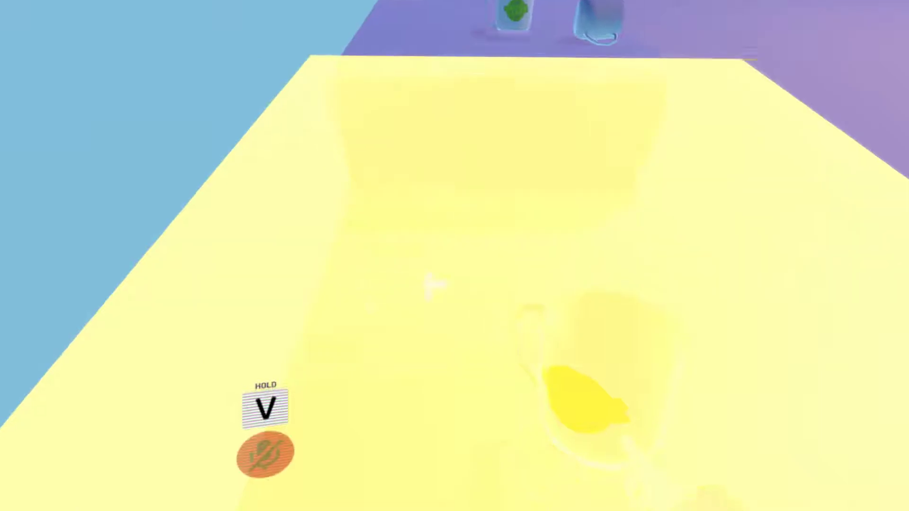
key("s")
key("d")
key("w")
key("a")
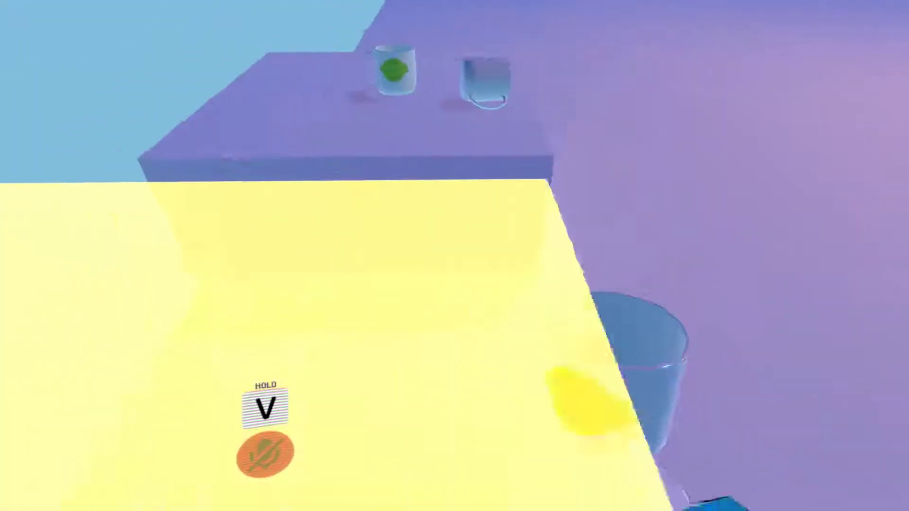
- Let go of the mug inside the yellow cube, step back, and walk toward the table
key("s")
key("d")
key("a")
key("d")
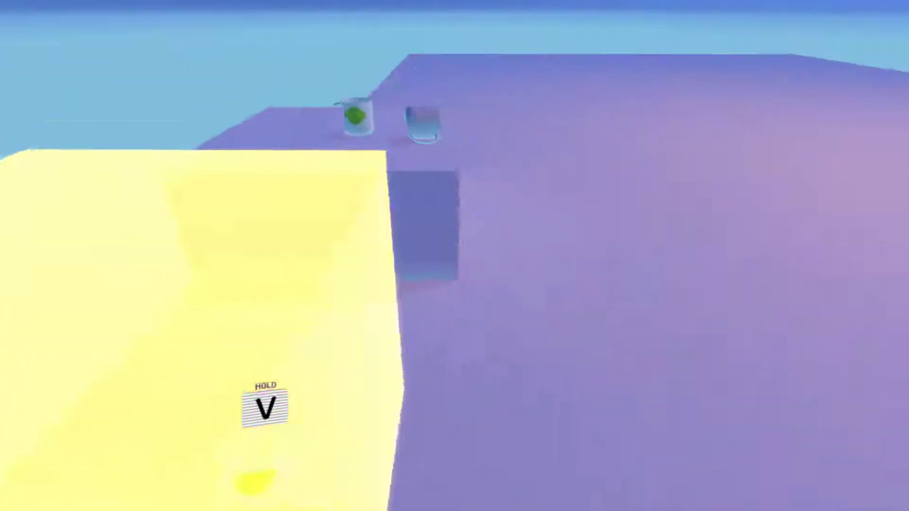
key("s")
key("w")
key("w")
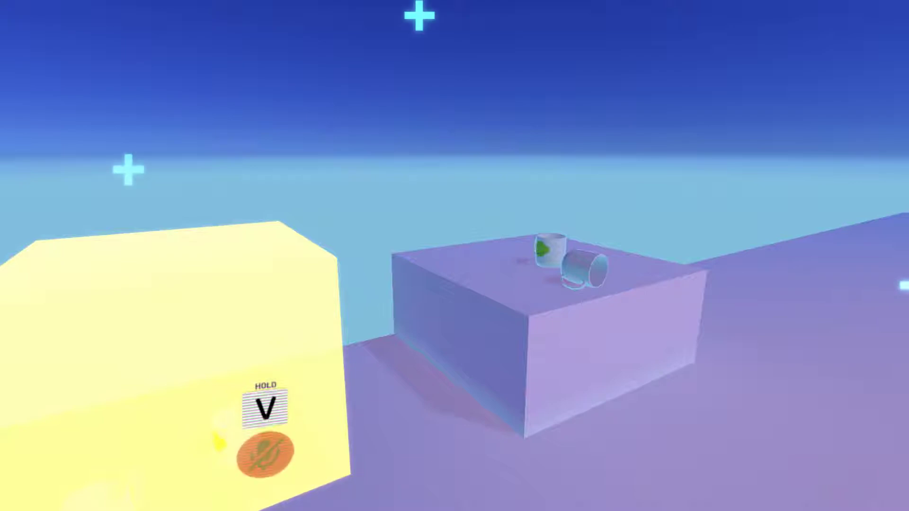
- Grab the mug lying on its side on the table and back away with it
left_click_drag(530, 344, 464, 270)
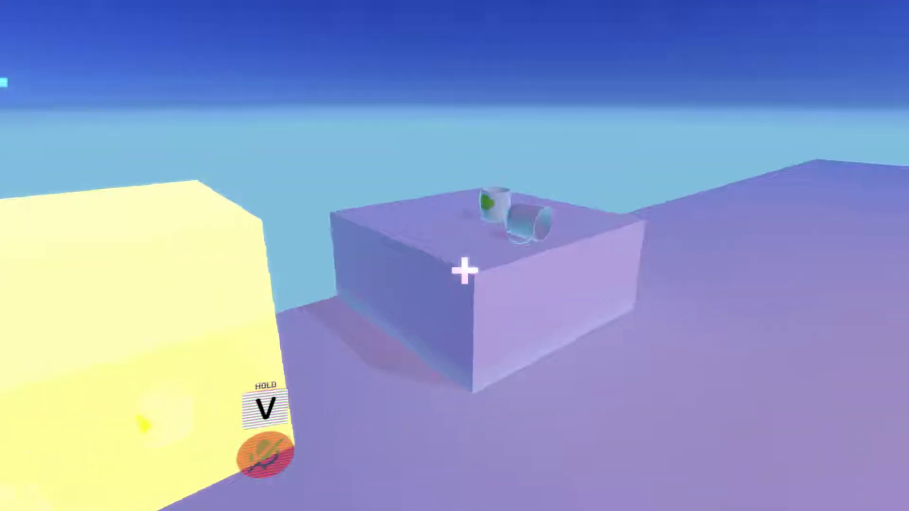
key("w")
left_click(456, 268)
key("s")
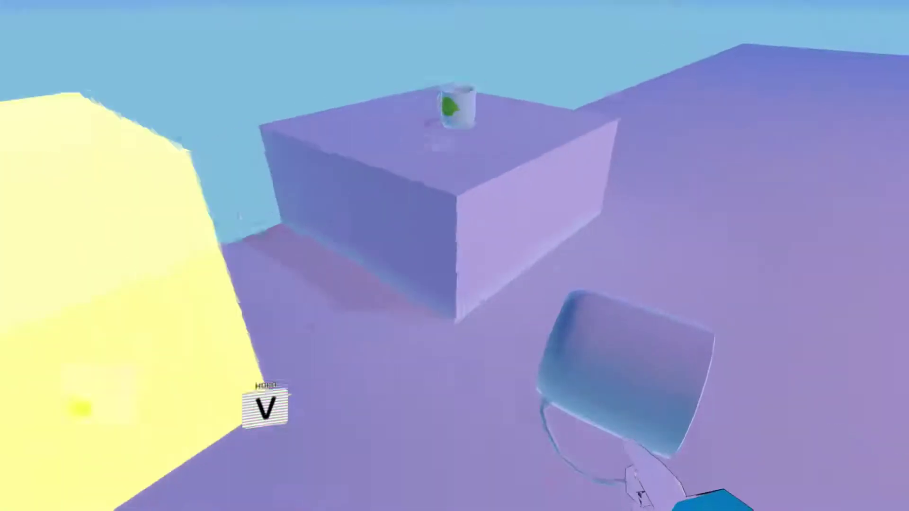
- Carry the held mug into the yellow cube to test the teleport trigger again
key("a")
key("w")
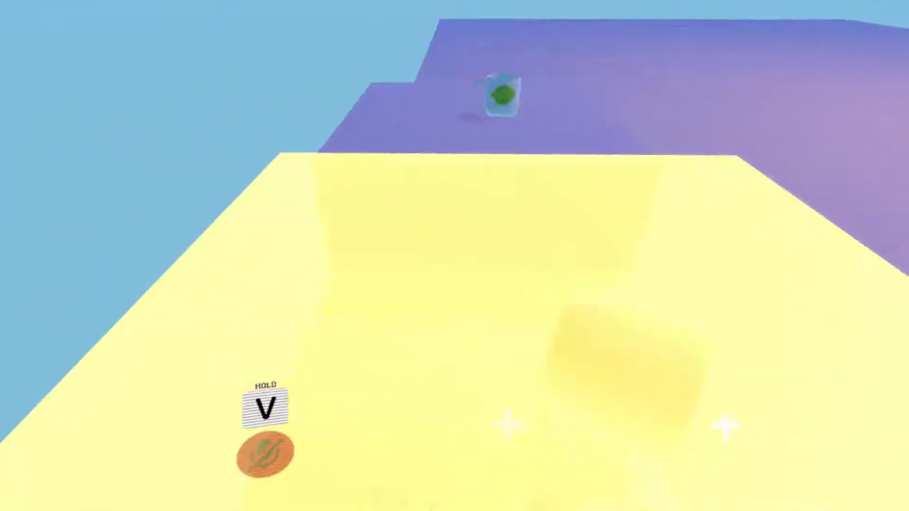
key("d")
key("w")
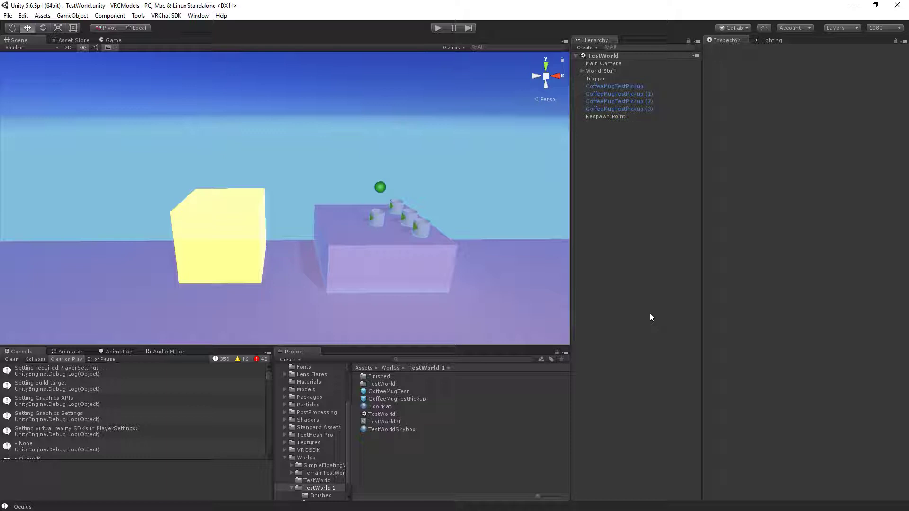
- Inspect the TeleportTo action on CoffeeMugTestPickup's trigger and the scene events available for that mug
left_click(629, 85)
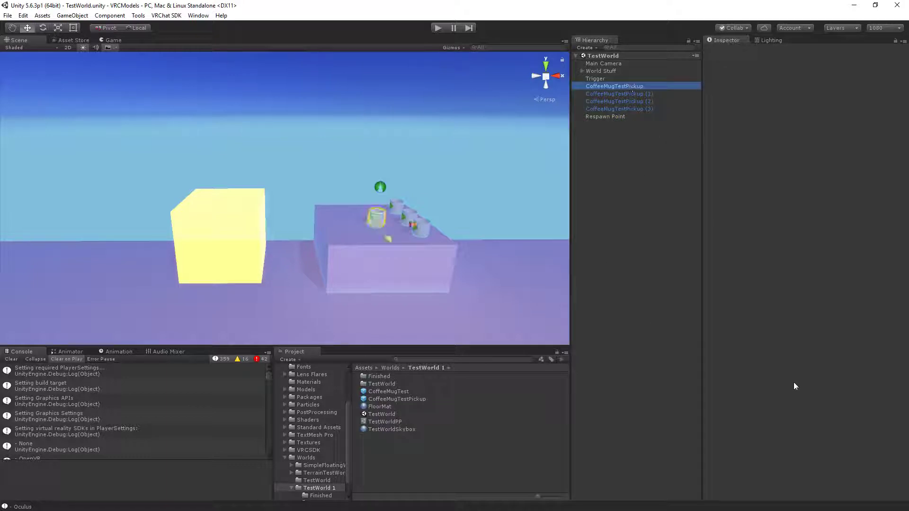
scroll(804, 365, "down", 8)
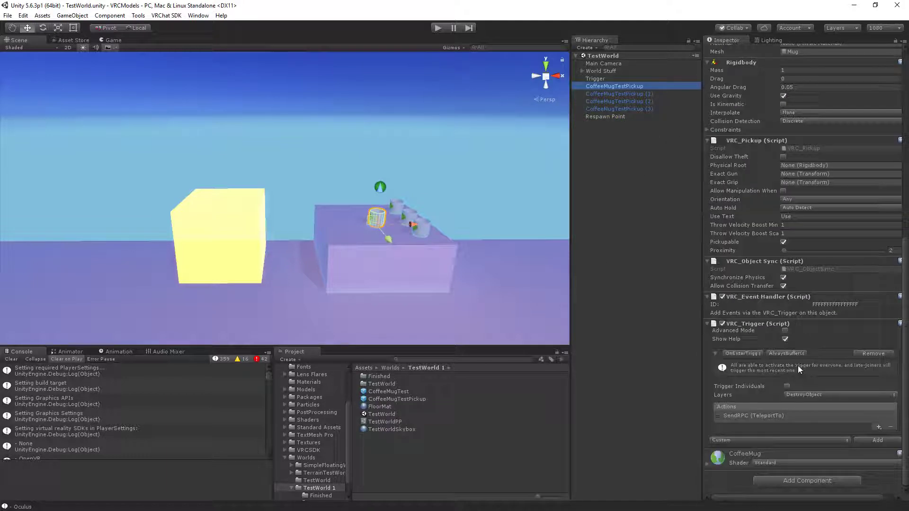
left_click(746, 415)
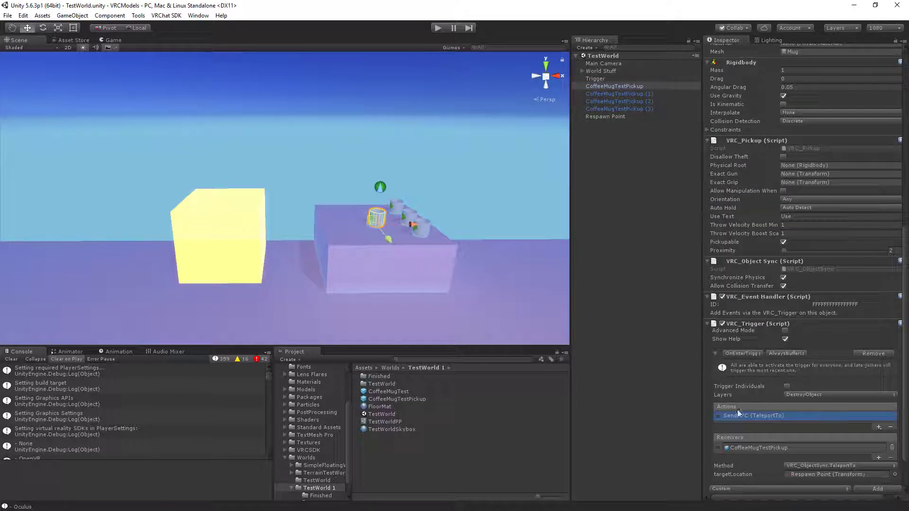
left_click(879, 427)
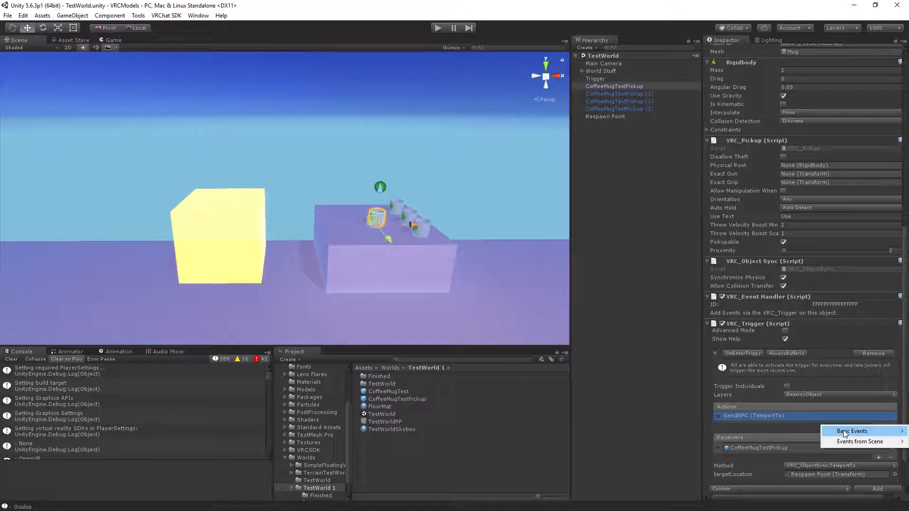
mouse_move(834, 442)
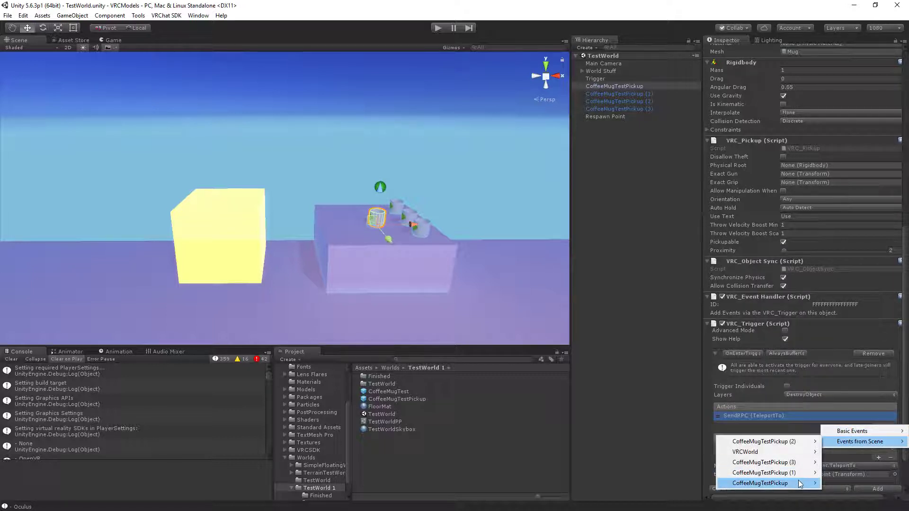
mouse_move(767, 483)
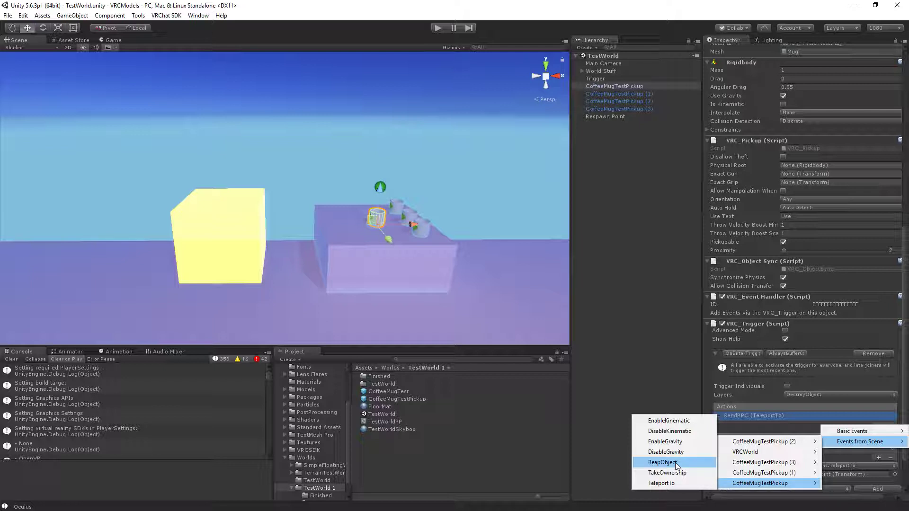
left_click(774, 413)
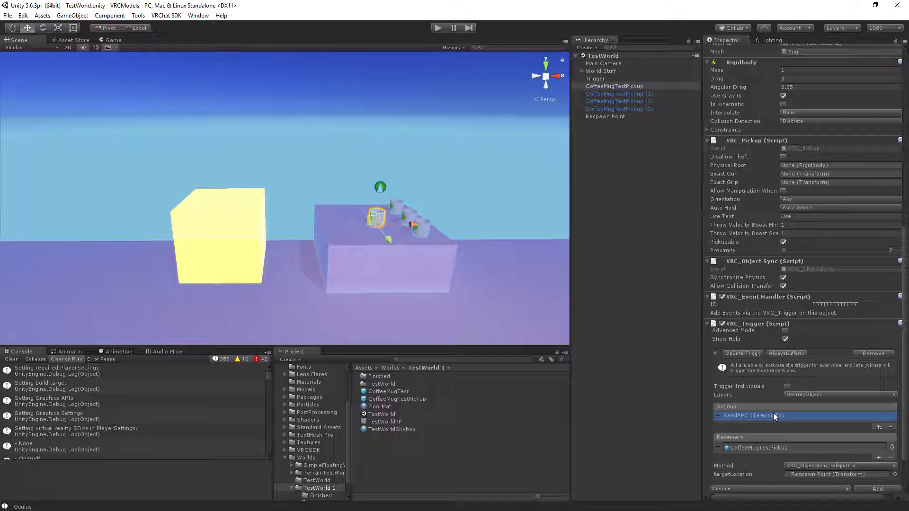
- Create an empty child object under CoffeeMugTestPickup and name it RespawnTimer
right_click(623, 84)
left_click(656, 163)
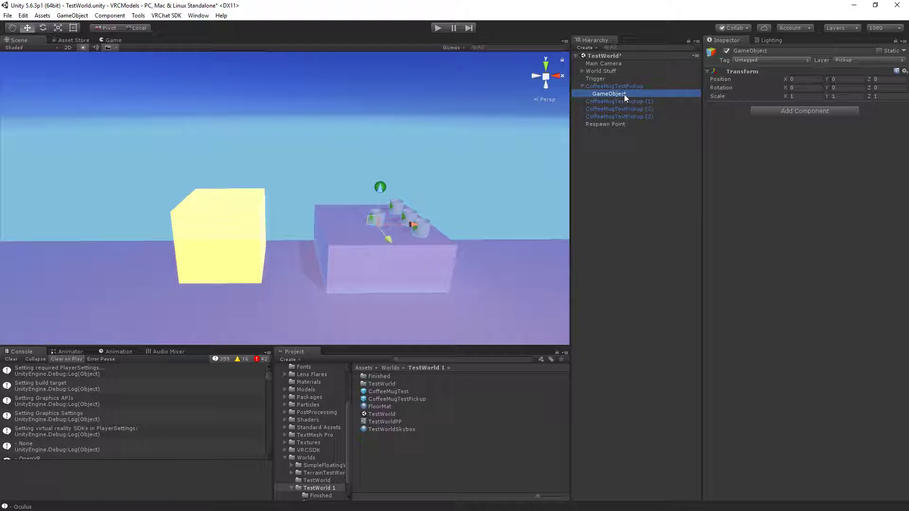
left_click(625, 93)
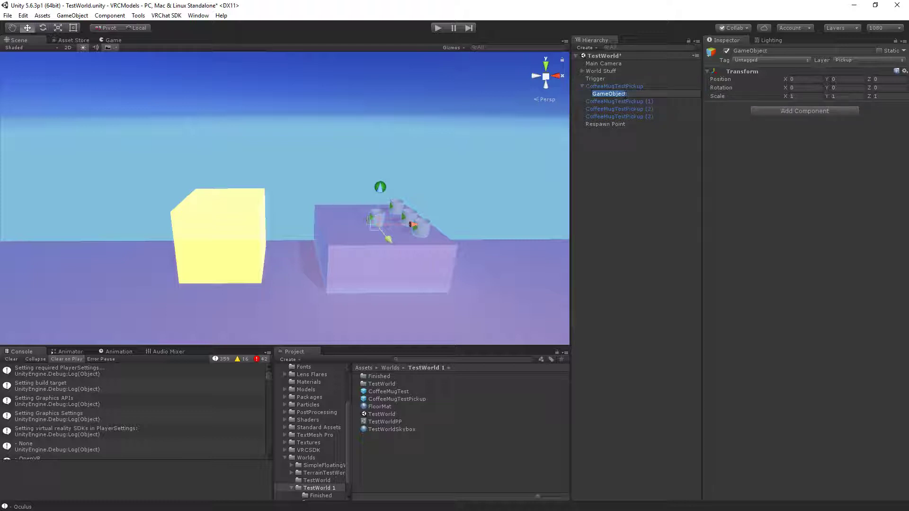
type("RespawnTimer")
key("Return")
- Add a VRC_Trigger component to RespawnTimer and give it an OnTimer trigger
left_click(824, 112)
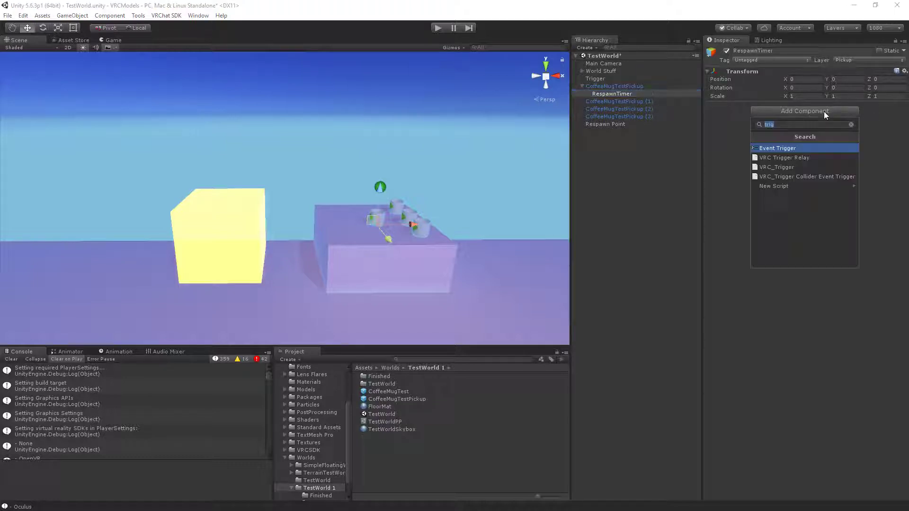
left_click(803, 167)
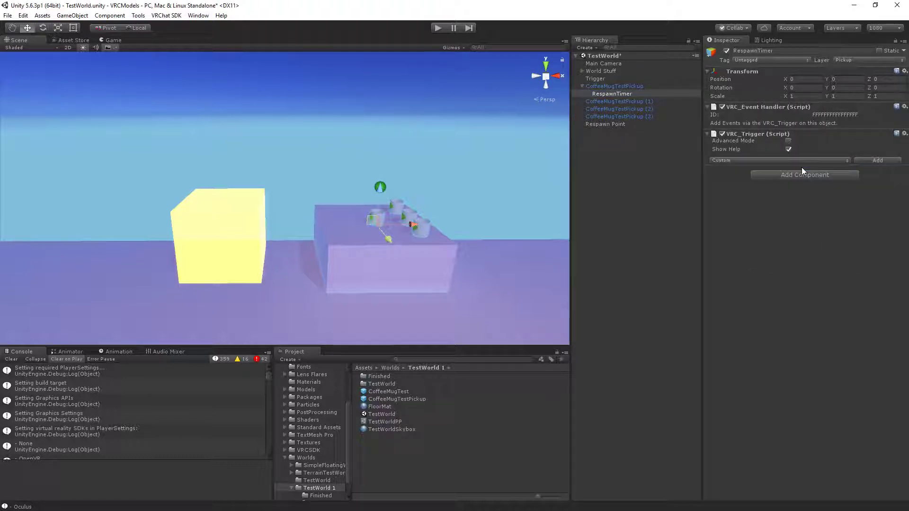
left_click(752, 160)
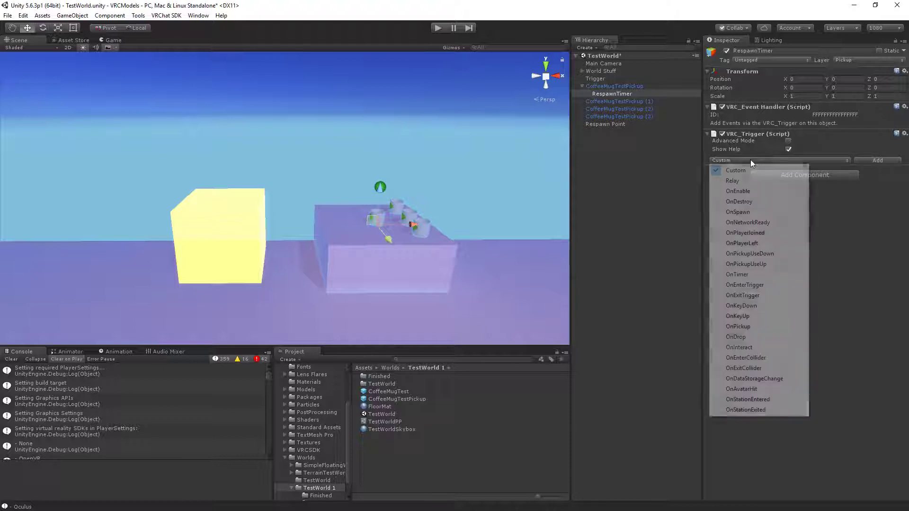
left_click(749, 276)
left_click(876, 161)
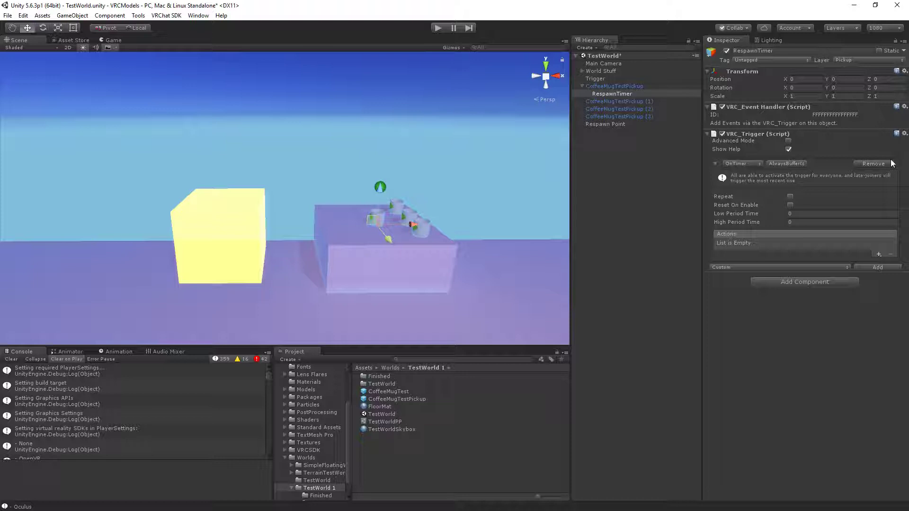
- Enable Repeat and Reset On Enable for the OnTimer trigger, and set its low and high period times to 0.5
left_click(790, 197)
left_click(790, 205)
left_click(727, 52)
left_click(727, 52)
left_click(817, 214)
type("0.5")
key("Tab")
type("0.5")
- Add a TeleportTo action for CoffeeMugTestPickup with Respawn Point as its target location to the timer, and deactivate RespawnTimer
left_click(878, 256)
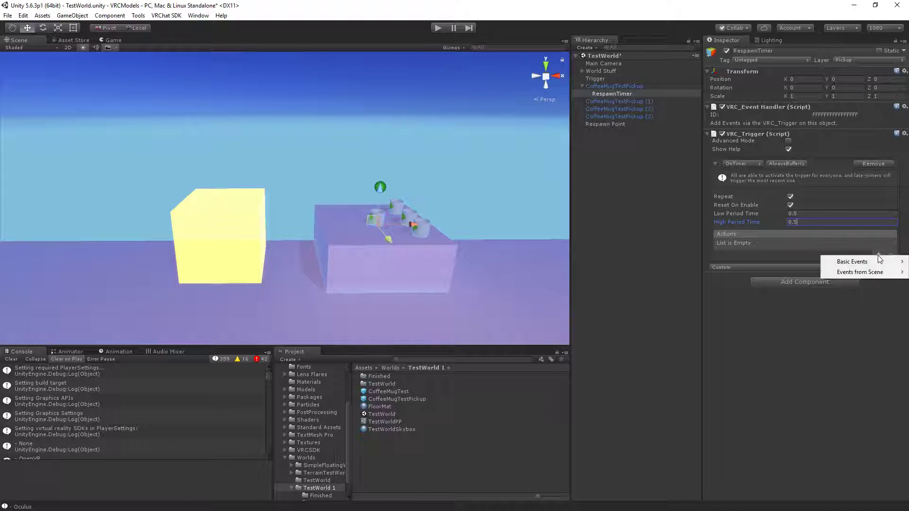
mouse_move(870, 273)
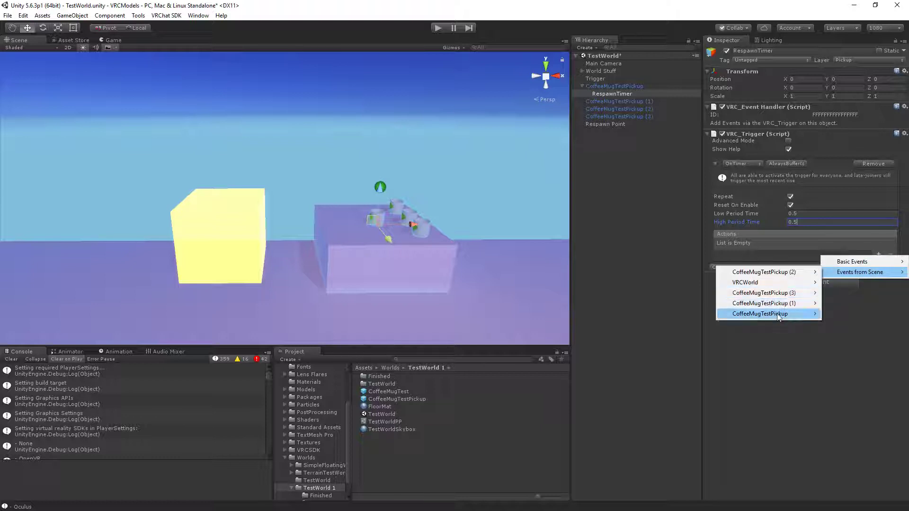
mouse_move(775, 316)
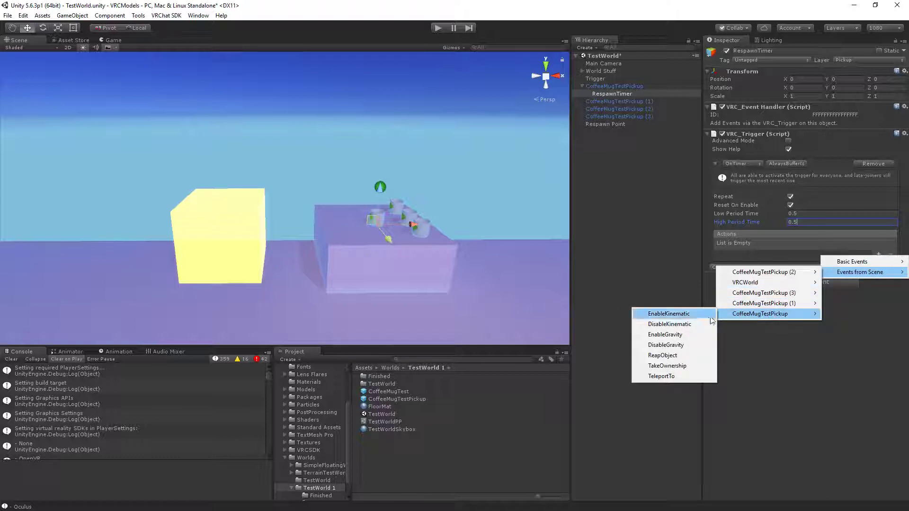
left_click(670, 378)
left_click(778, 243)
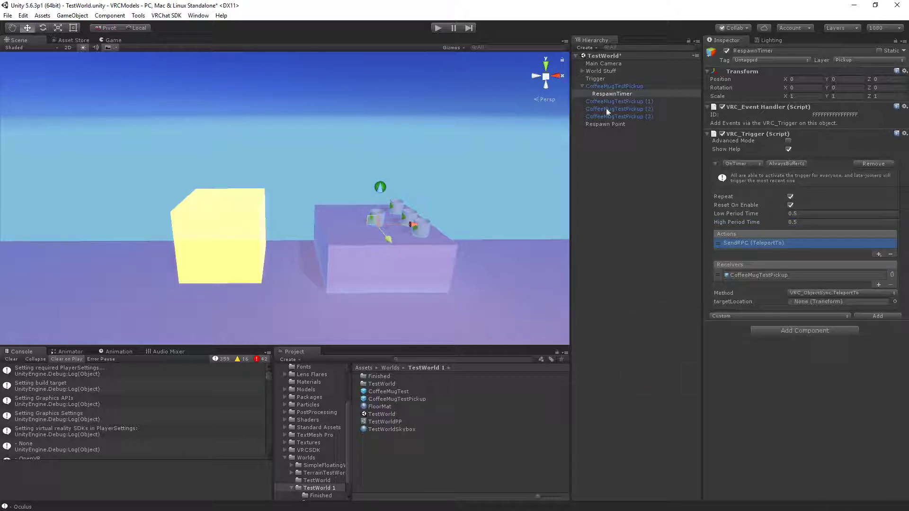
left_click_drag(608, 122, 817, 302)
left_click(727, 51)
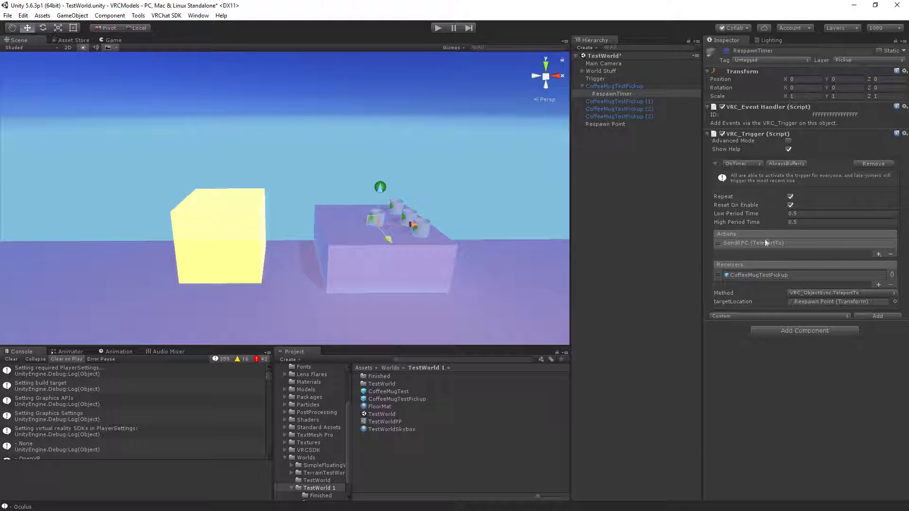
- Remove the TeleportTo action from CoffeeMugTestPickup's OnEnterTrigger
left_click(641, 88)
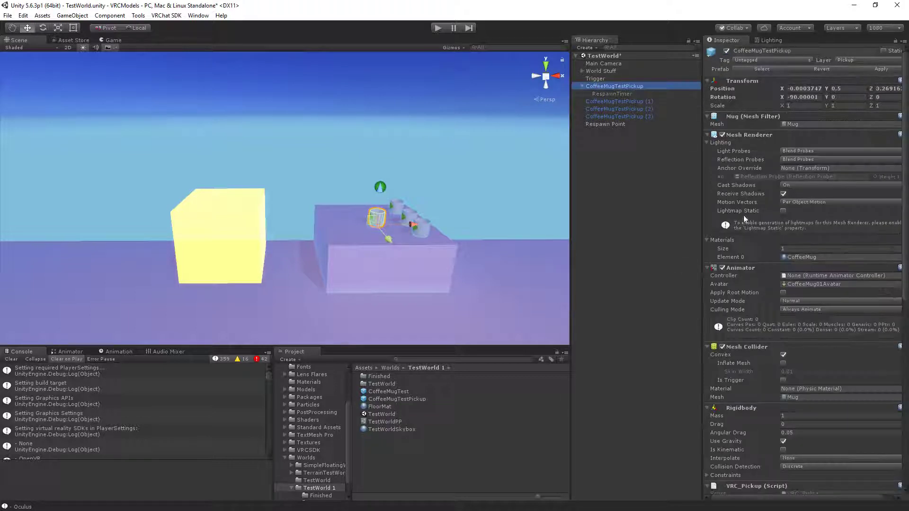
scroll(800, 308, "down", 12)
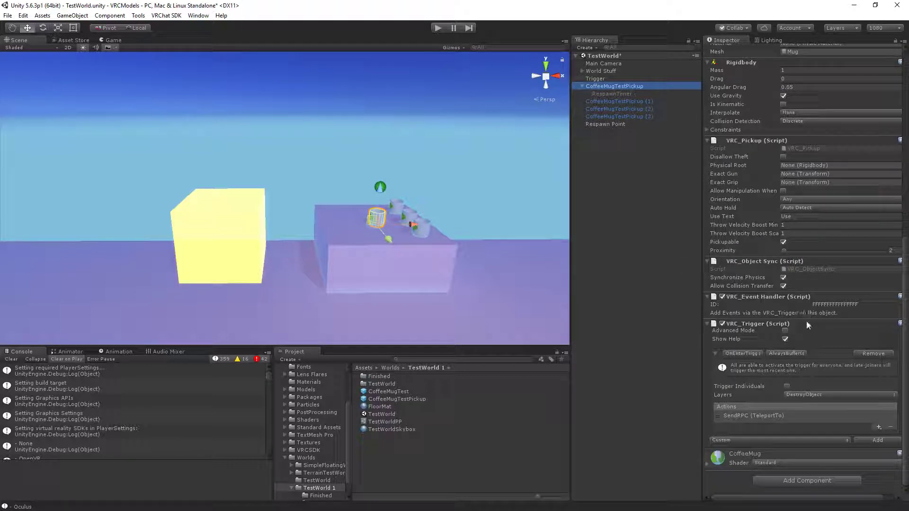
left_click(763, 416)
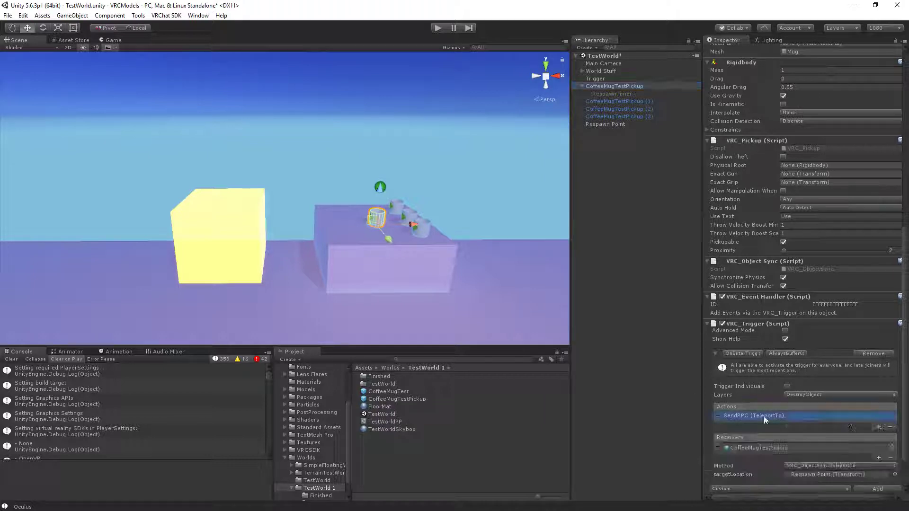
left_click(890, 428)
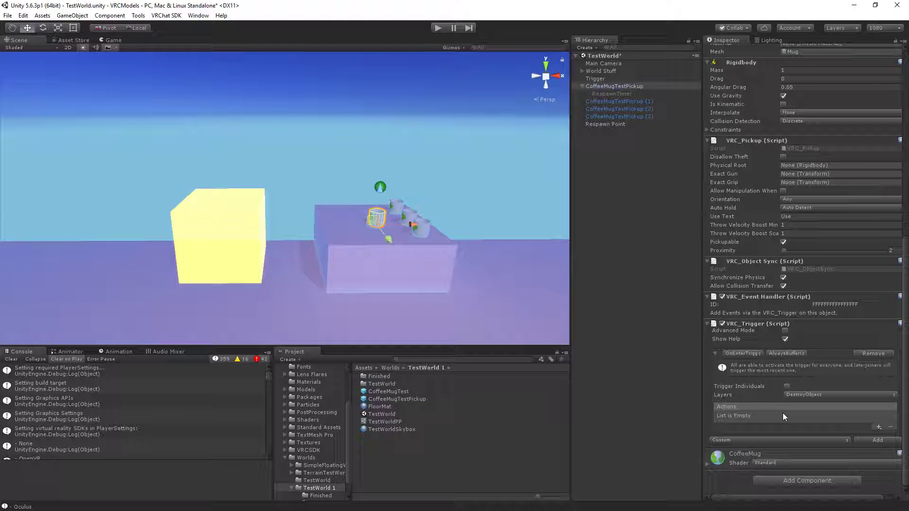
- Add a SetGameObjectActive action to the mug's OnEnterTrigger with RespawnTimer as receiver and the operation set to True
left_click(879, 427)
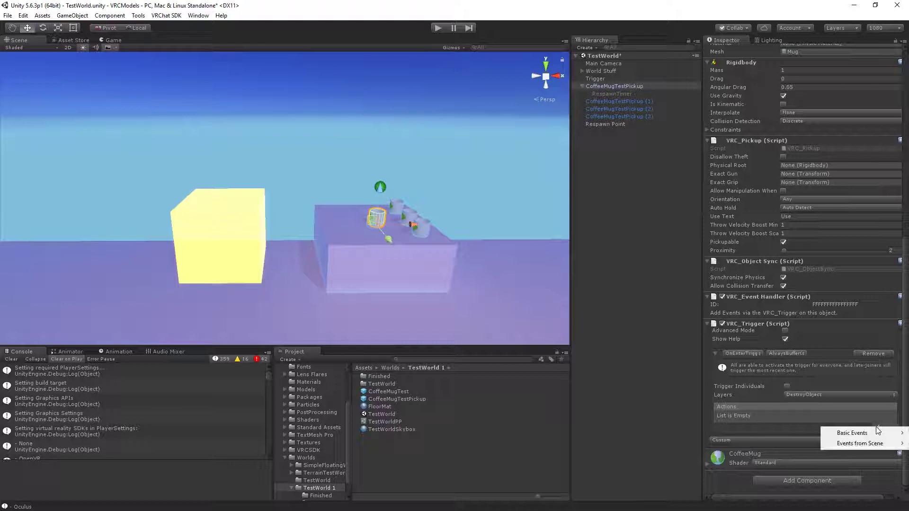
mouse_move(877, 434)
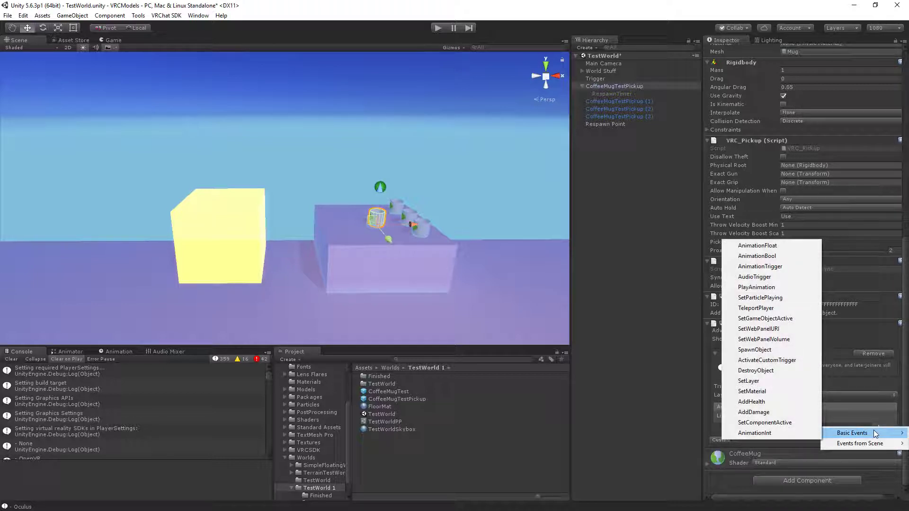
left_click(765, 319)
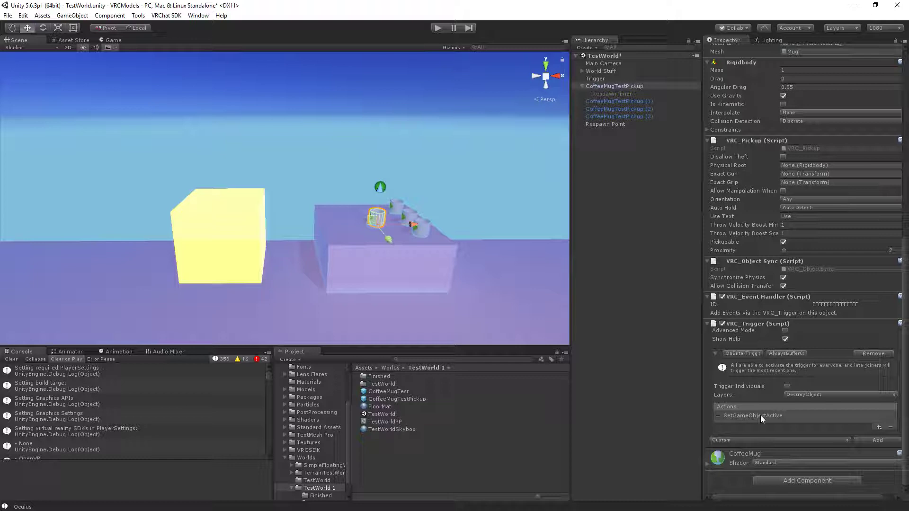
left_click(761, 415)
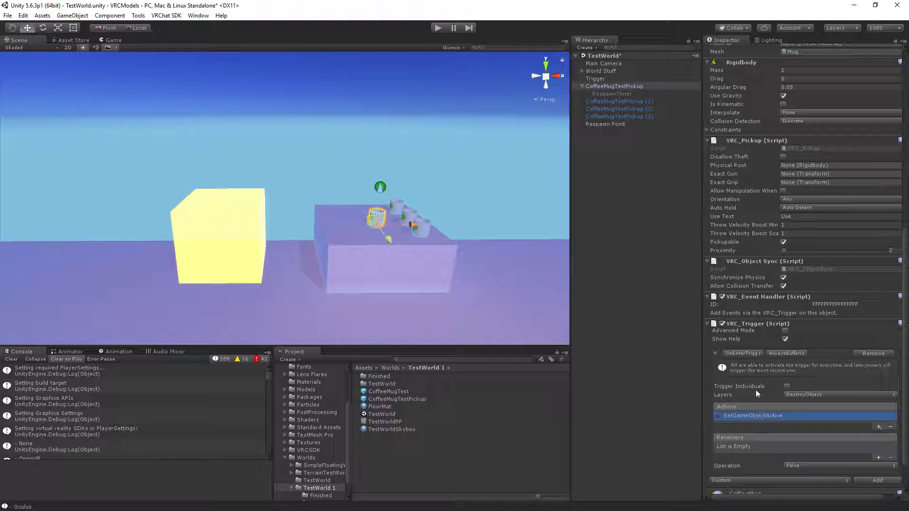
left_click(879, 457)
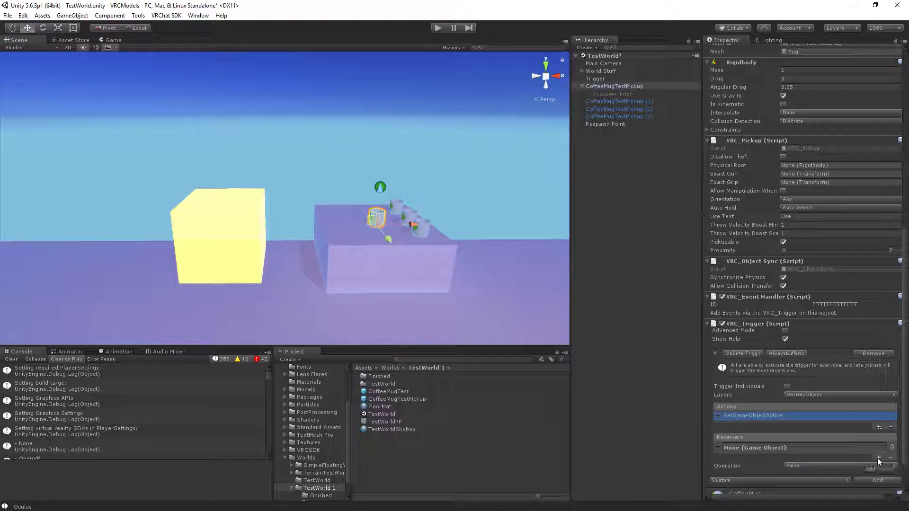
left_click_drag(615, 93, 772, 444)
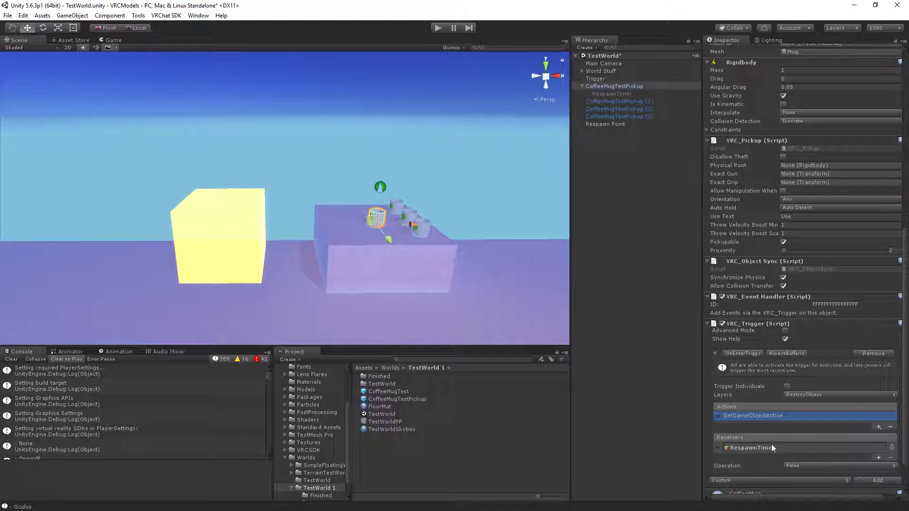
left_click(796, 467)
left_click(806, 483)
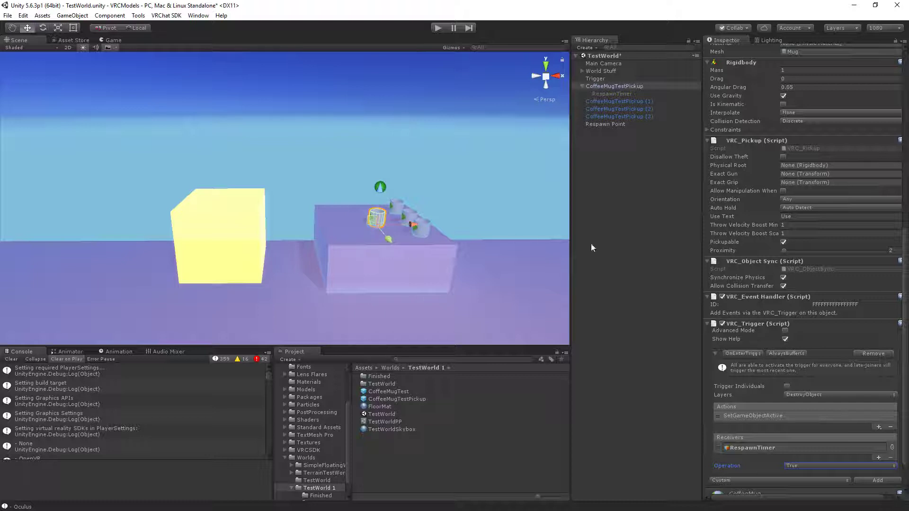
- Toggle the active state of the RespawnTimer object
left_click(619, 93)
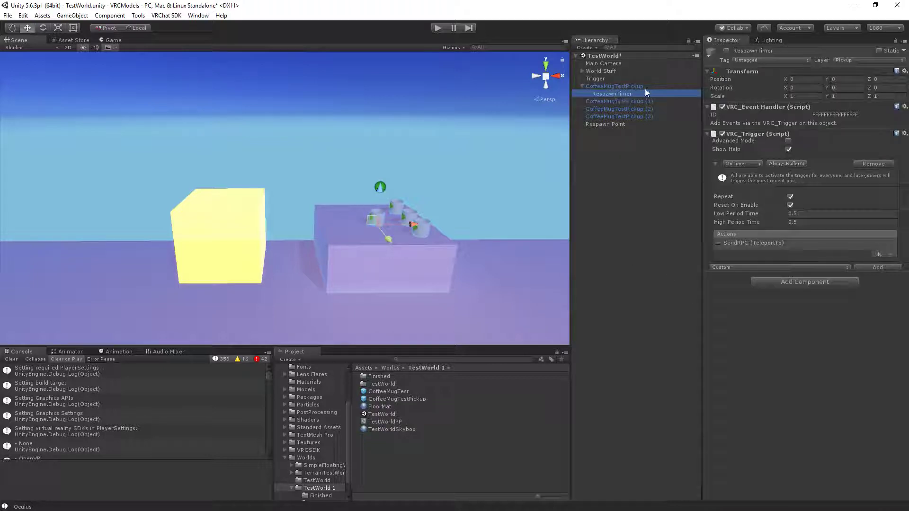
left_click(728, 51)
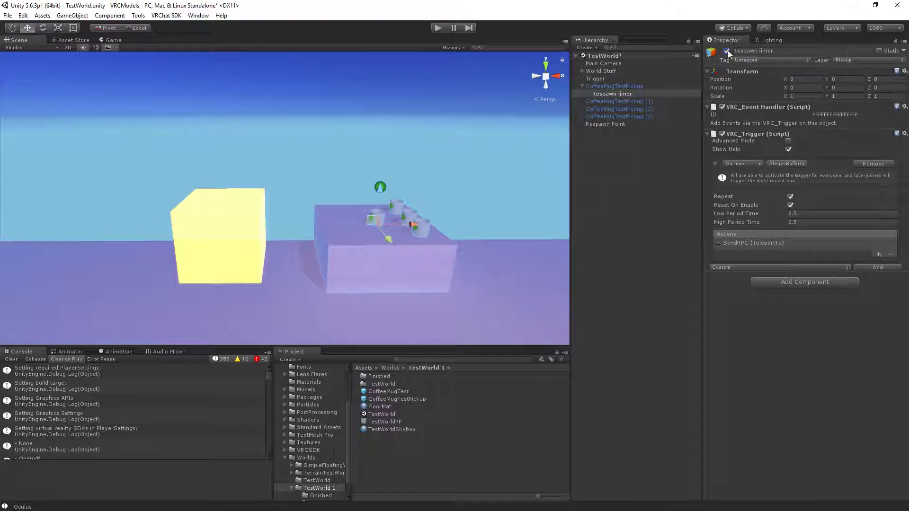
- Add an OnExitTrigger event to the VRC_Trigger of CoffeeMugTestPickup
left_click(634, 86)
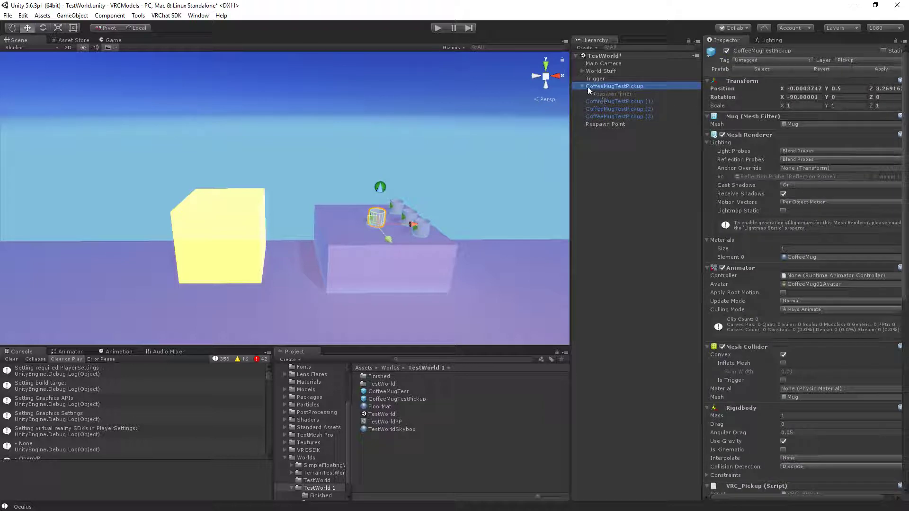
scroll(822, 386, "down", 5)
scroll(822, 387, "down", 10)
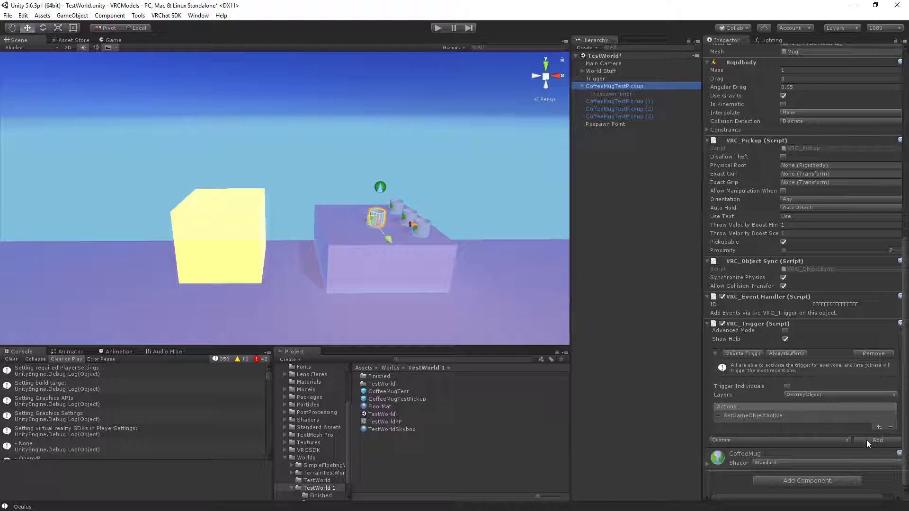
left_click(841, 439)
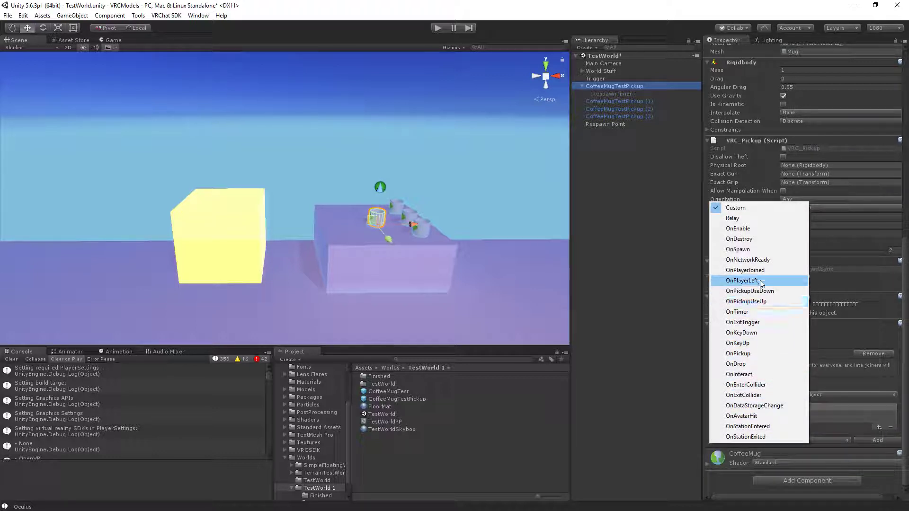
left_click(751, 323)
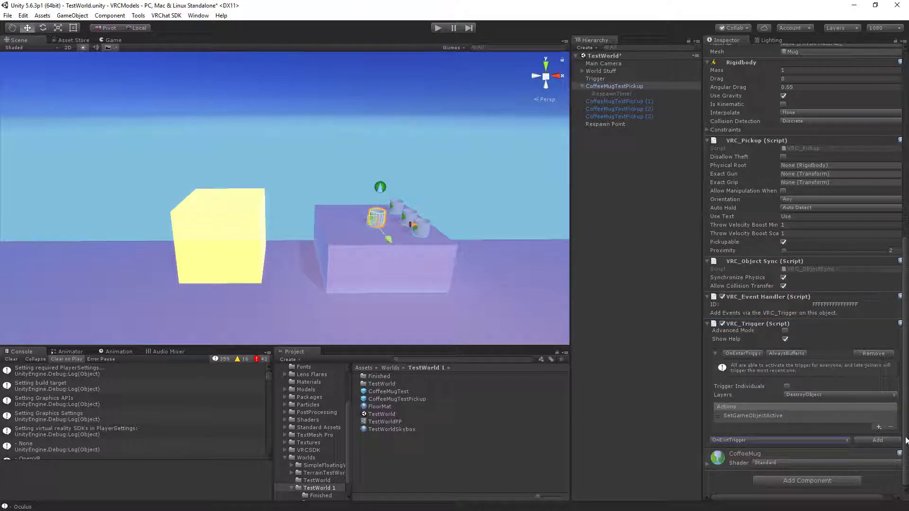
left_click(878, 439)
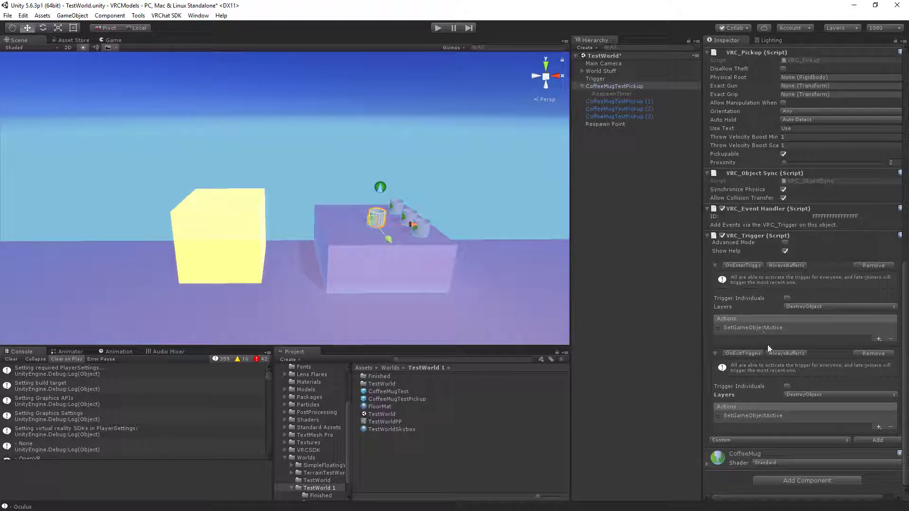
- Set the operation of OnExitTrigger's SetGameObjectActive action on RespawnTimer to False
left_click(787, 416)
scroll(789, 414, "down", 2)
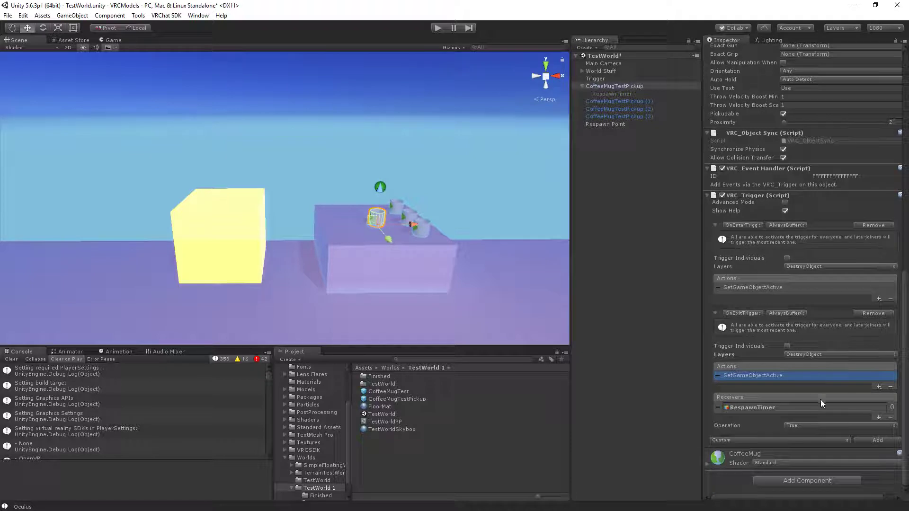
left_click(817, 424)
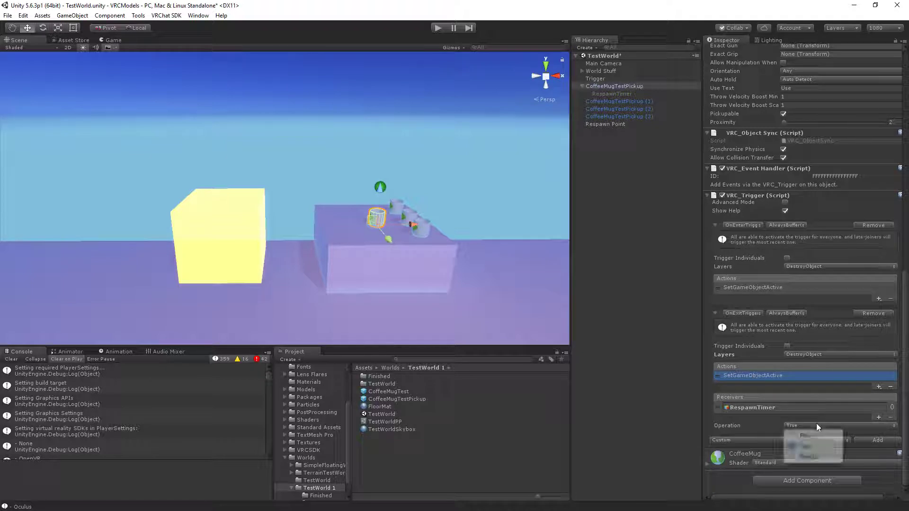
left_click(814, 431)
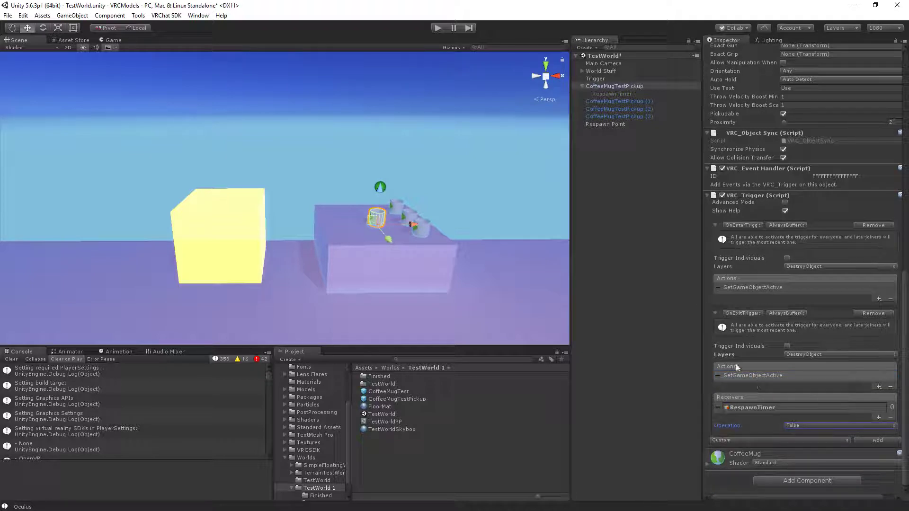
- Check RespawnTimer's settings, reselect CoffeeMugTestPickup and save the scene
left_click(613, 92)
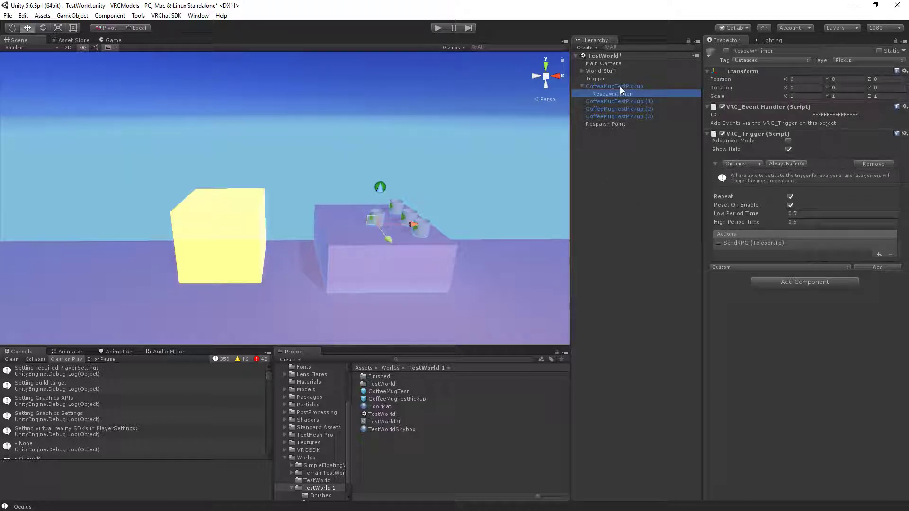
left_click(620, 87)
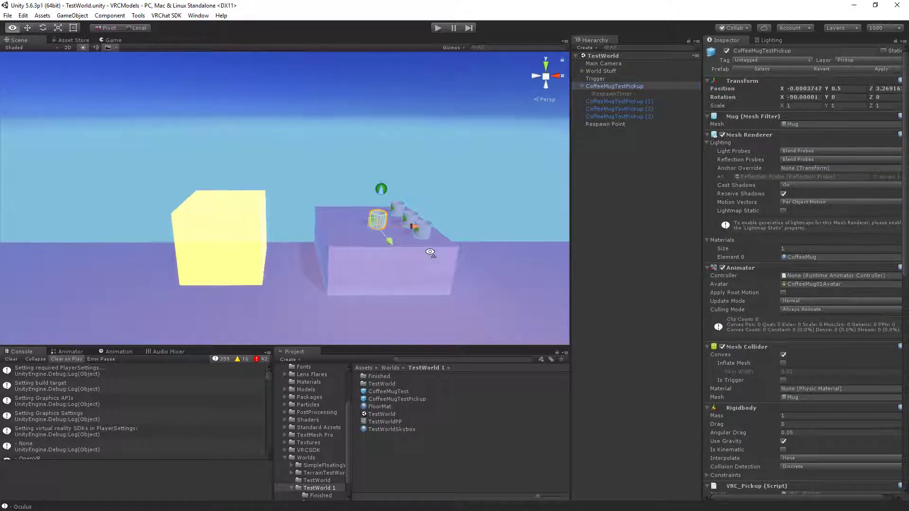
scroll(425, 247, "up", 5)
scroll(425, 248, "down", 5)
key("ctrl+s")
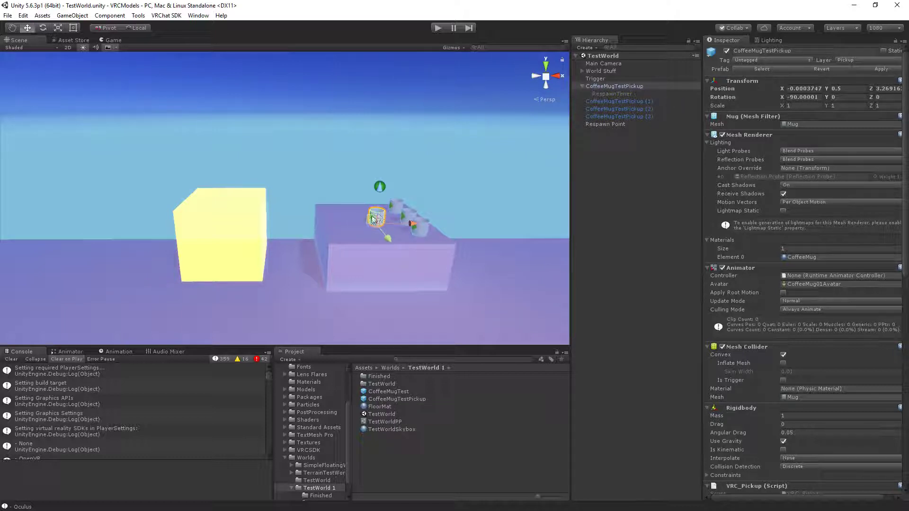
- Move CoffeeMugTestPickup along X into the yellow trigger cube and activate its RespawnTimer
middle_click_drag(301, 233, 228, 231)
scroll(227, 230, "up", 3)
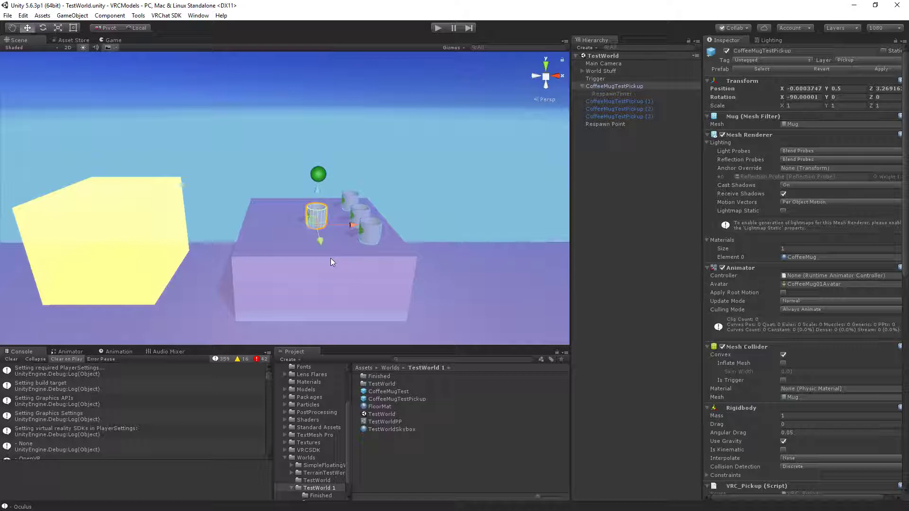
right_click_drag(368, 227, 389, 225)
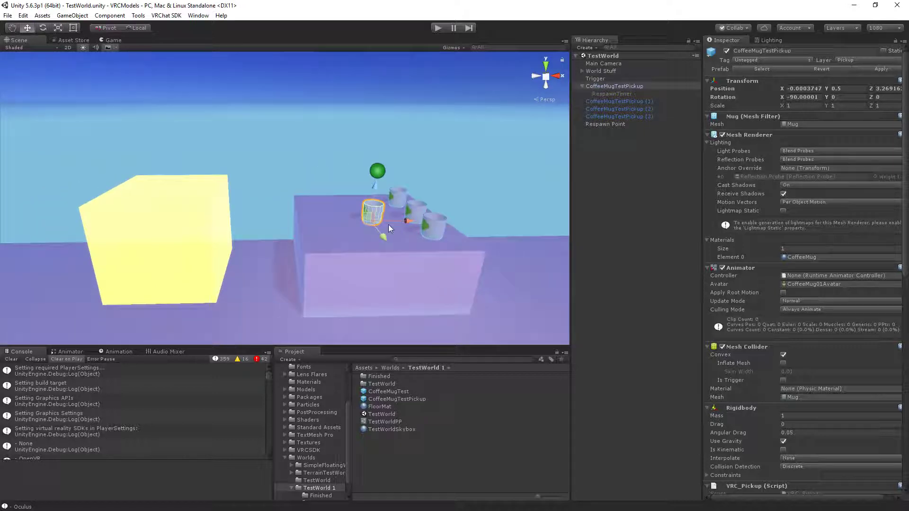
left_click_drag(404, 221, 241, 221)
left_click(625, 94)
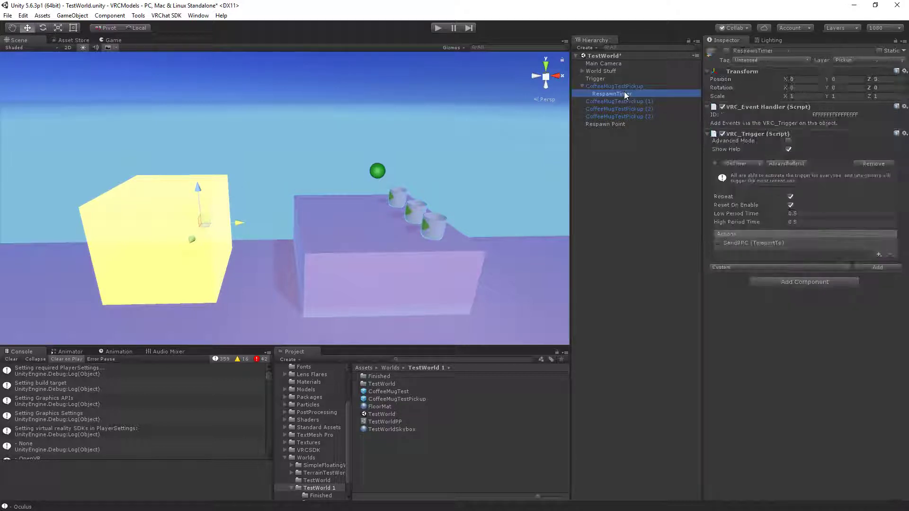
left_click(727, 51)
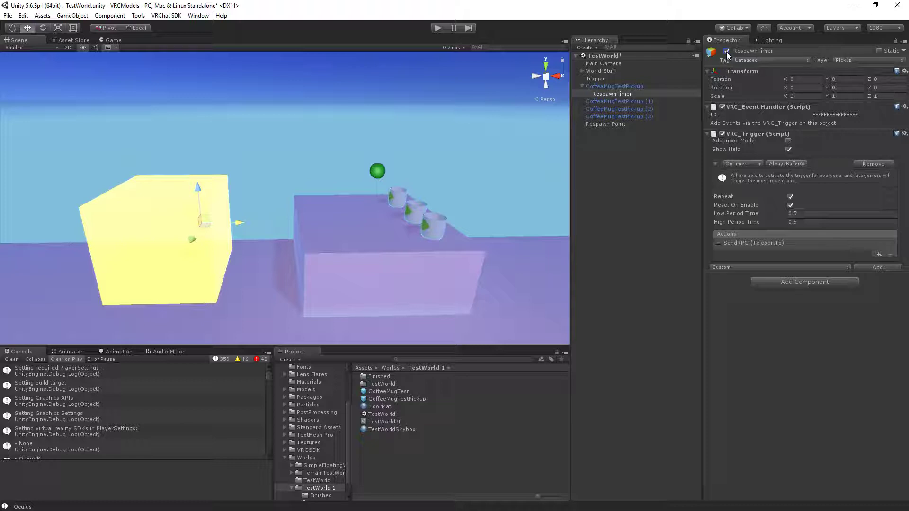
- Try moving the mug back toward the table and lowering it inside the yellow cube, undoing each move
left_click_drag(239, 222, 367, 198)
key("ctrl+z")
left_click(607, 86)
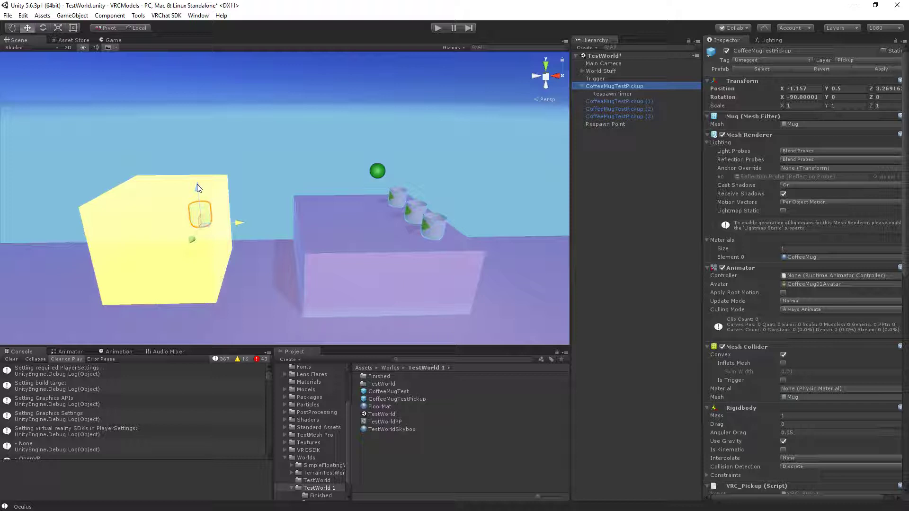
left_click_drag(197, 185, 189, 236)
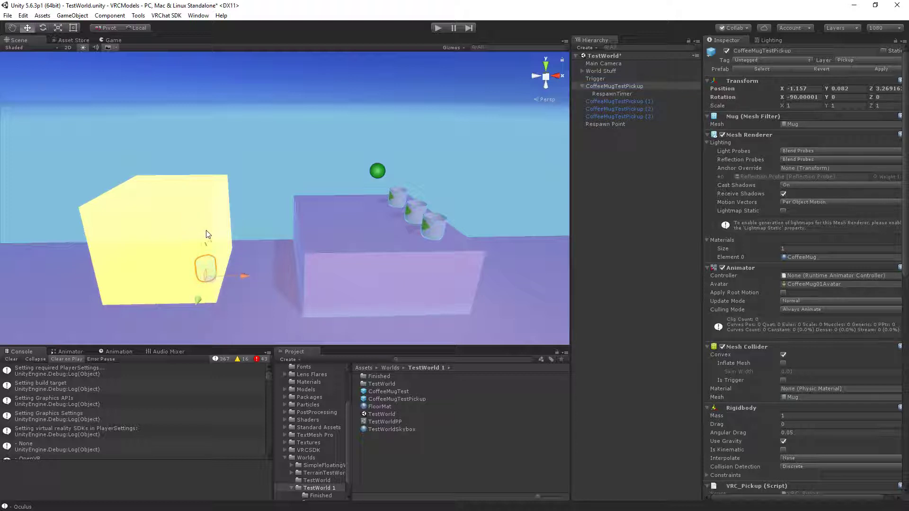
key("ctrl+z")
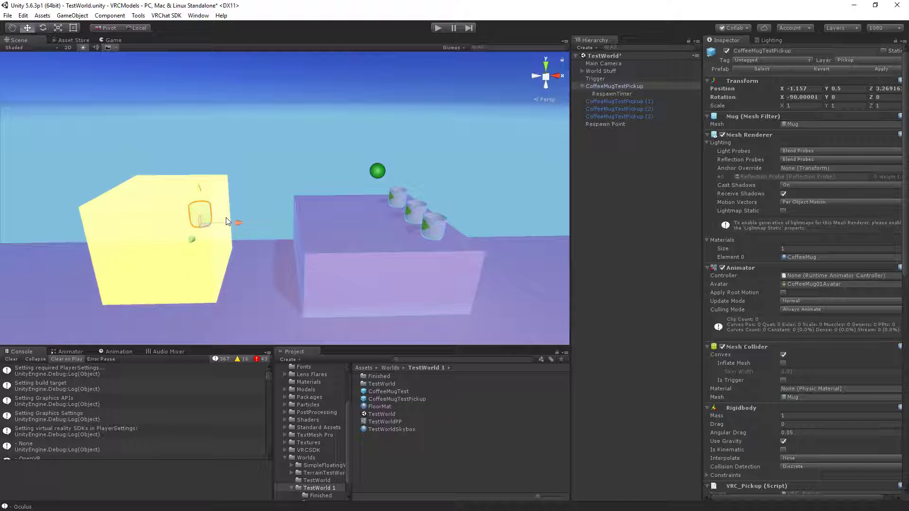
left_click_drag(251, 228, 400, 220)
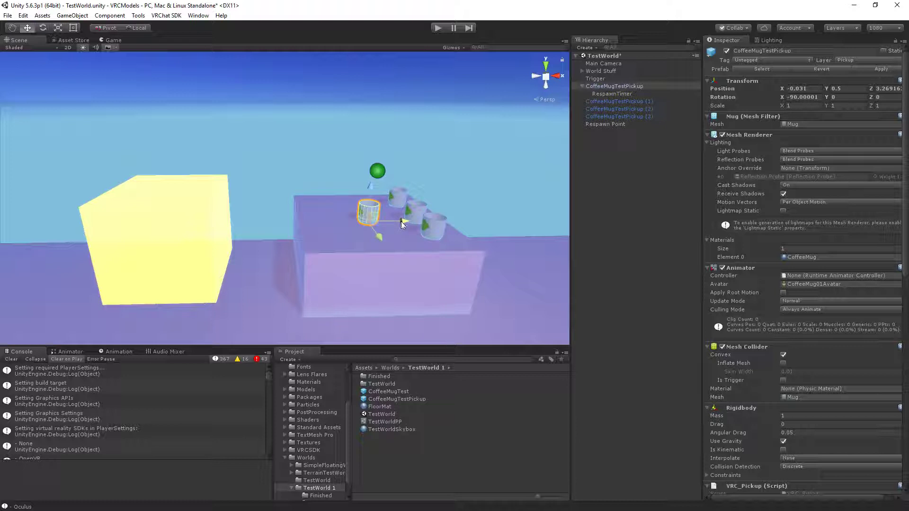
key("ctrl+z")
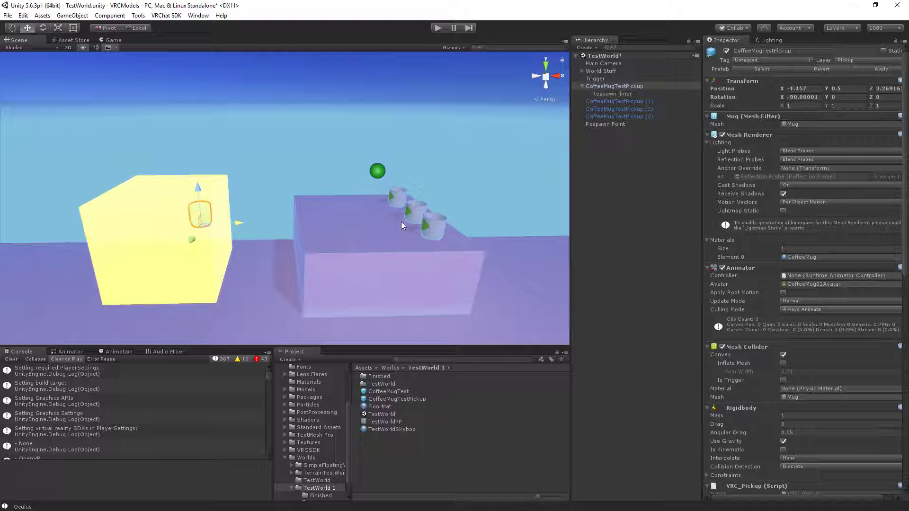
- Move the mug out of the yellow cube to about X -0.748, review its OnExitTrigger and deactivate RespawnTimer
left_click_drag(240, 227, 299, 220)
scroll(827, 417, "down", 10)
scroll(828, 417, "down", 5)
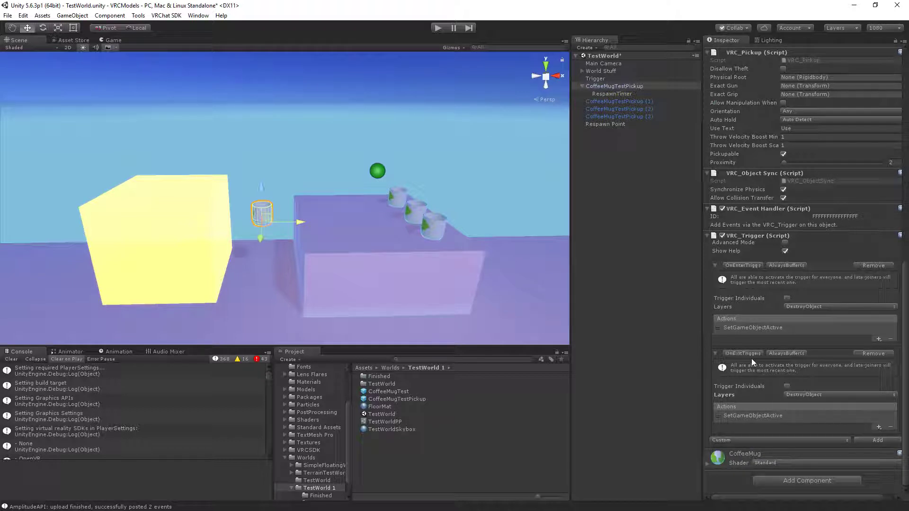
left_click(607, 93)
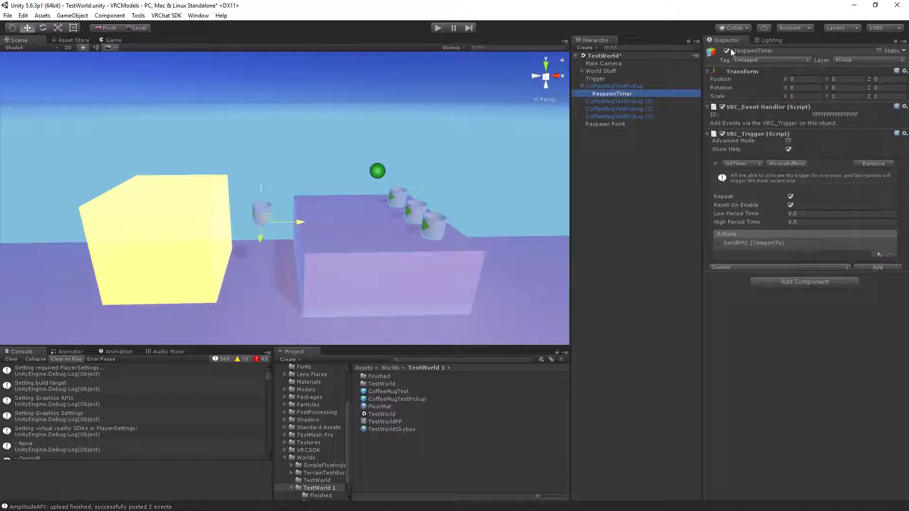
left_click(622, 87)
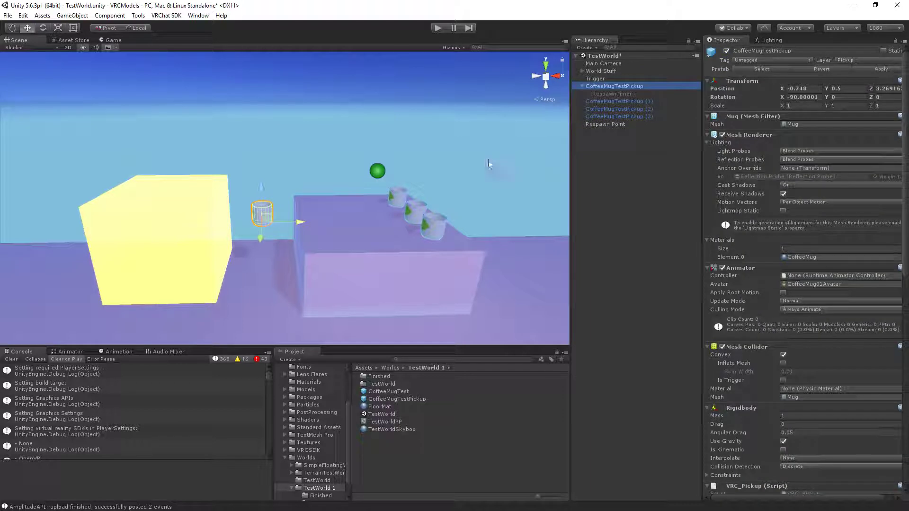
- Move CoffeeMugTestPickup back onto the table at about X 0.004 and apply its changes to the prefab
left_click_drag(300, 221, 409, 221)
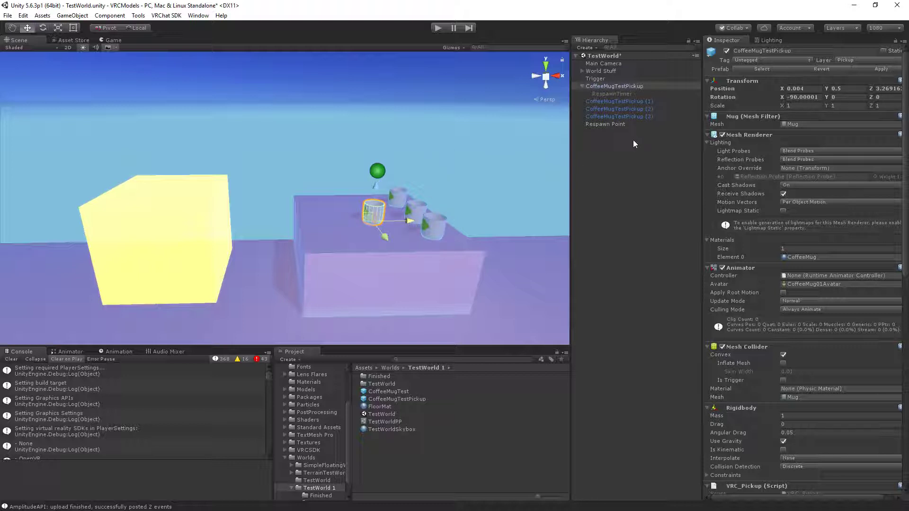
left_click(871, 67)
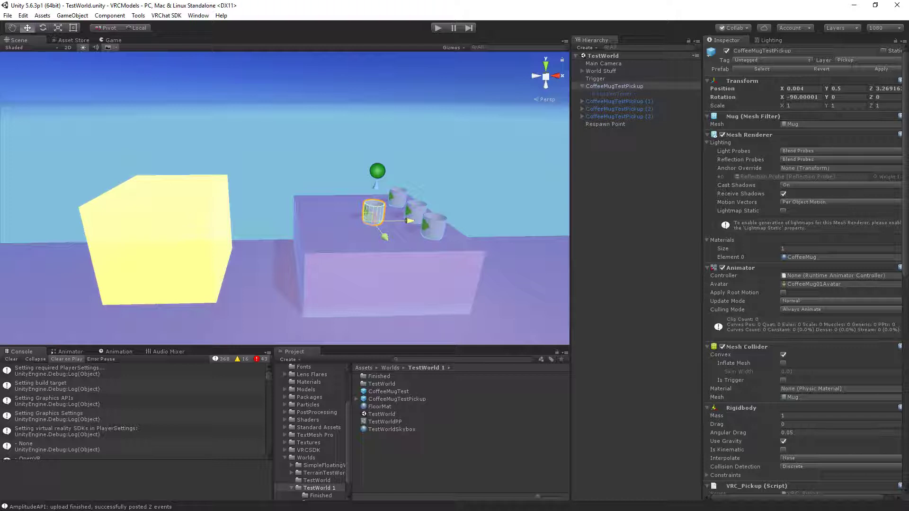
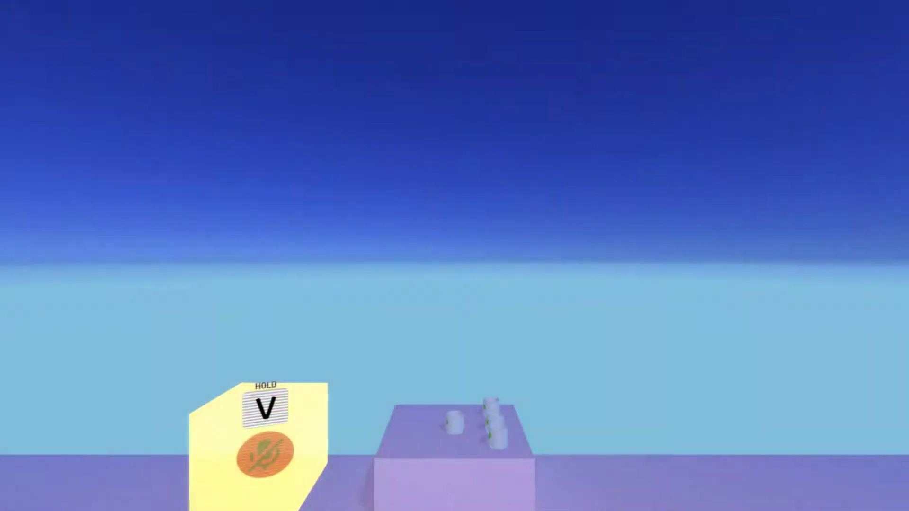
- Test the world in VRChat by grabbing a mug from the table, taking it to the yellow trigger cube and returning to the mugs
key("w")
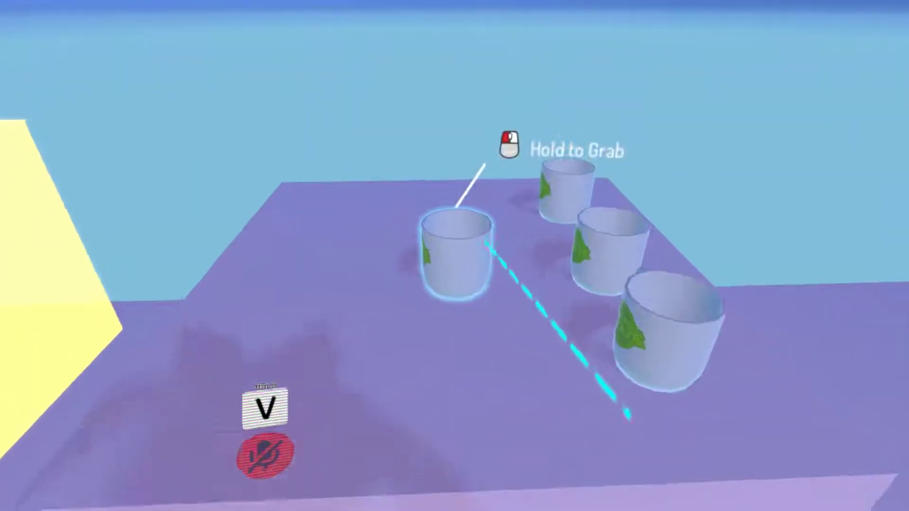
key("s")
left_click_drag(454, 256, 454, 256)
key("a")
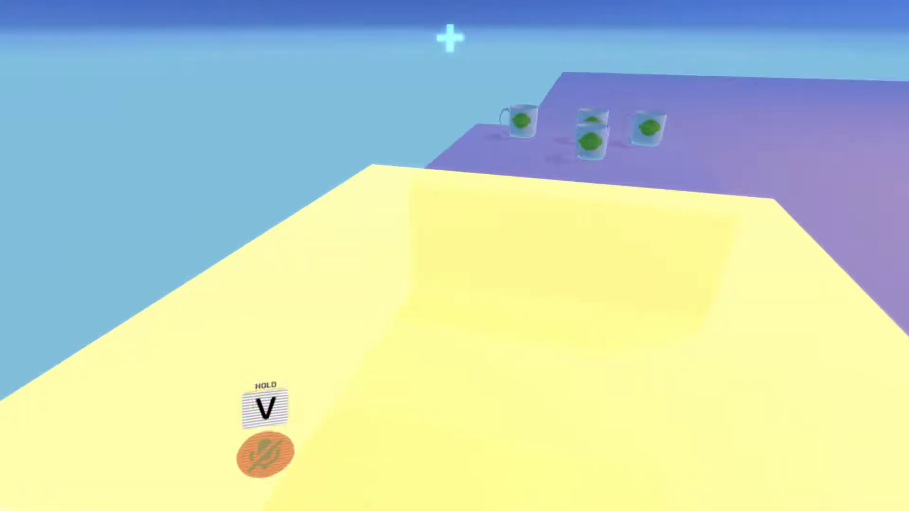
key("w")
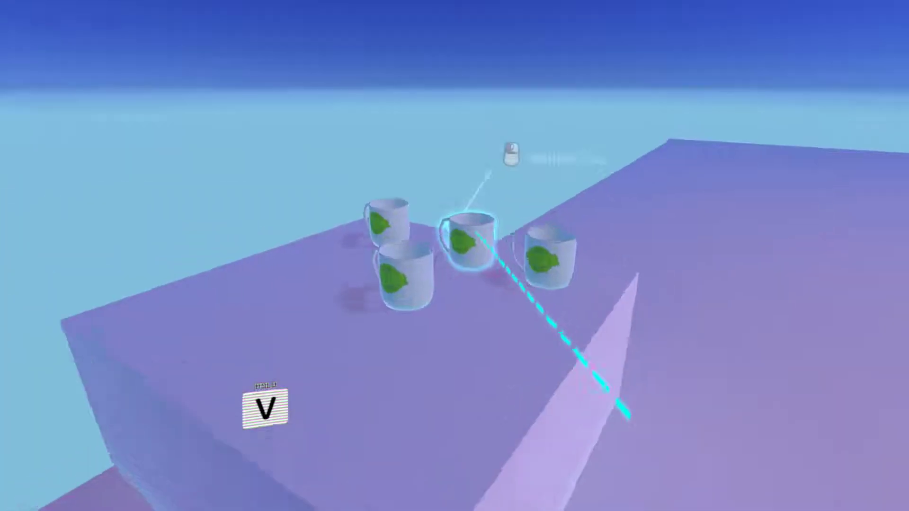
- In the running VRChat test world, grab a mug from the table and carry it into the yellow trigger cube
key("s")
left_click_drag(455, 256, 455, 255)
key("s")
key("w")
key("s")
left_click_drag(493, 177, 76, 257)
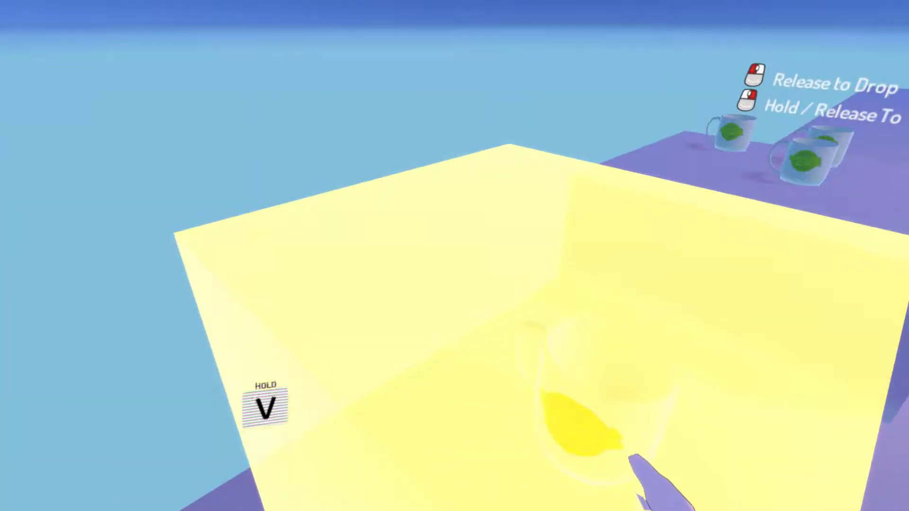
- Put more of the mugs through the yellow cube to test their respawning at the table
key("a")
left_click_drag(455, 256, 469, 208)
key("d")
key("w")
key("s")
key("a")
key("w")
key("w")
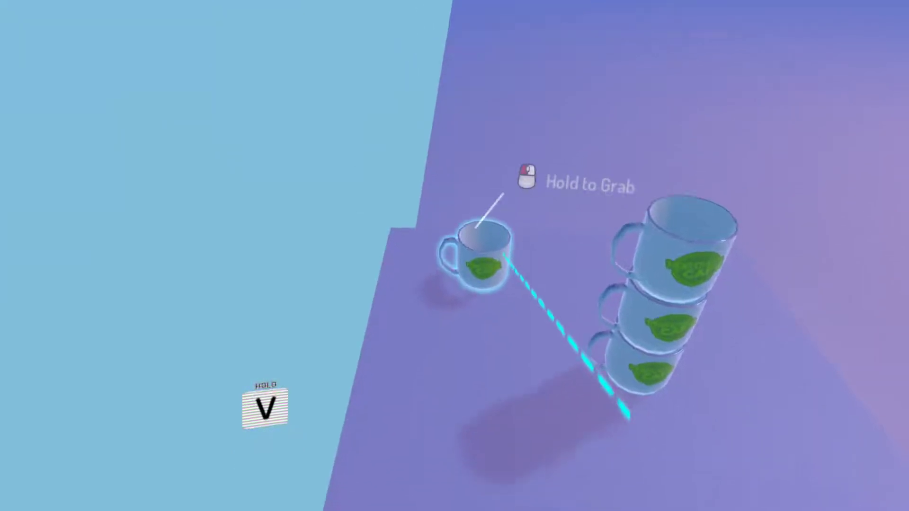
- Grab the last loose mug on the table and carry it into the yellow cube
left_click_drag(455, 256, 455, 256)
key("s")
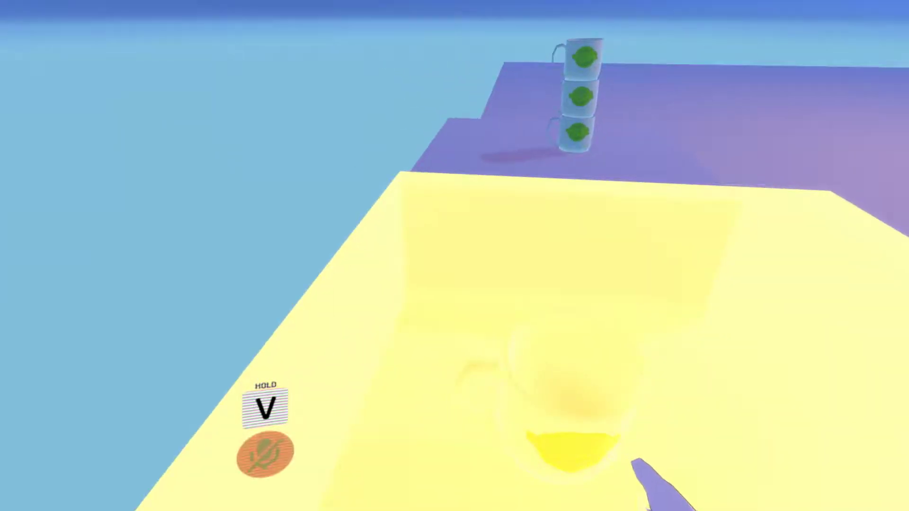
left_click(455, 256)
key("d")
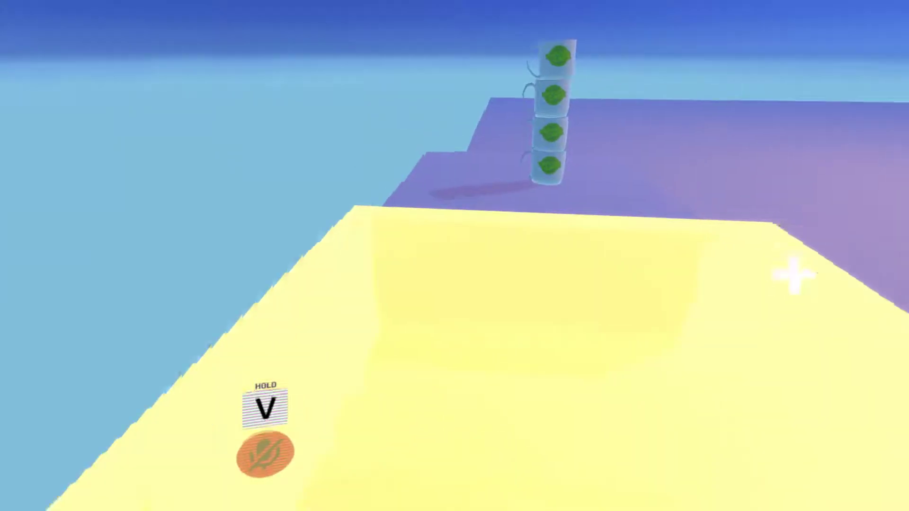
- Walk around the stacked mugs, topple the stack, and close the test world to return to Unity
key("d")
key("w")
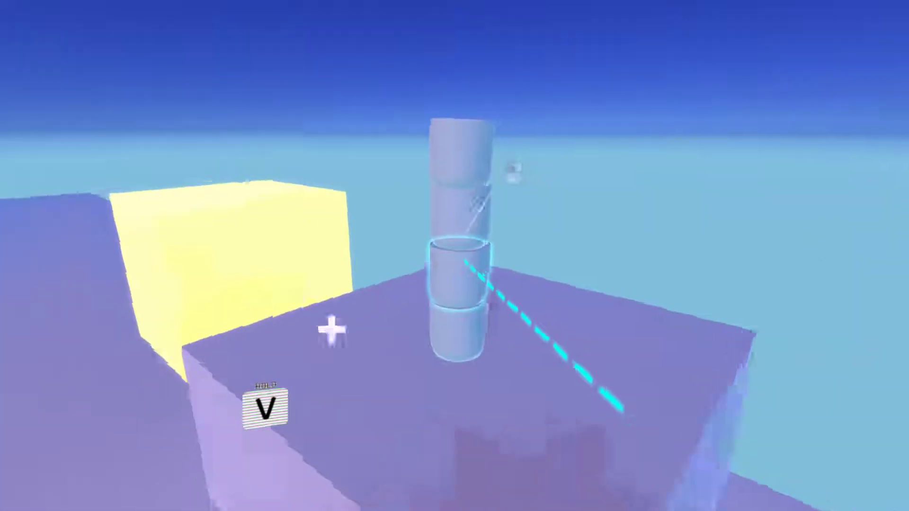
key("w")
left_click(455, 256)
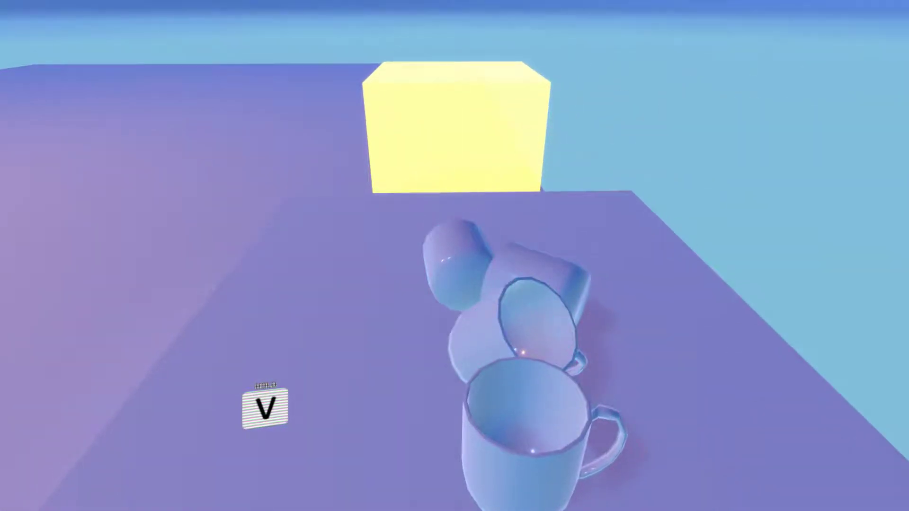
key("alt+F4")
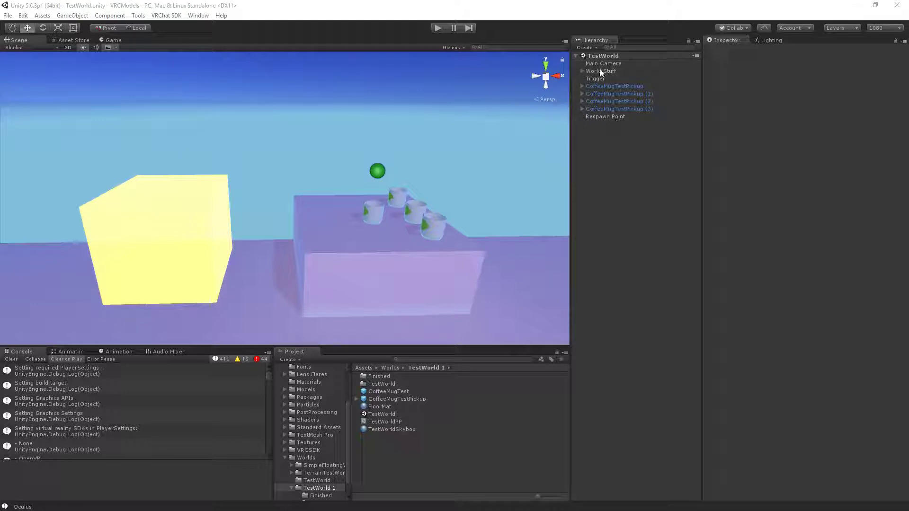
- Examine the scene descriptor's respawn settings on the VRCWorld object inside World Stuff
left_click(581, 71)
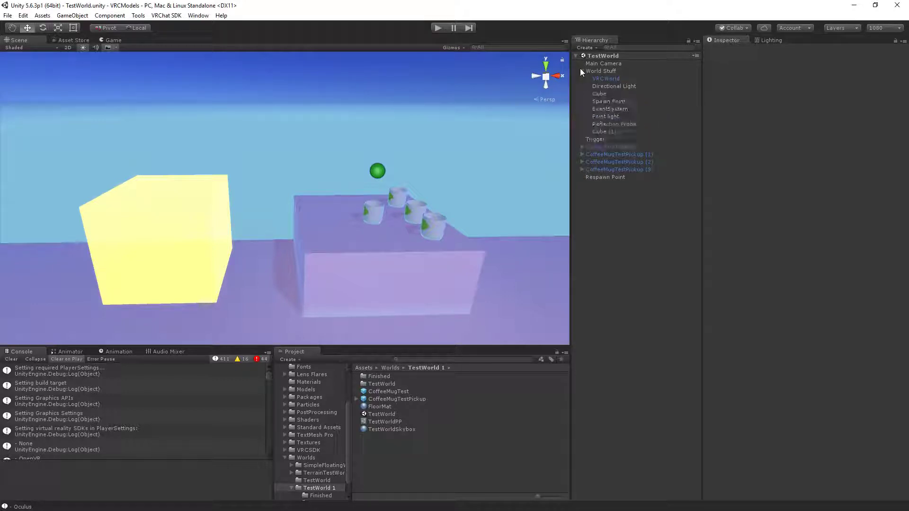
left_click(616, 78)
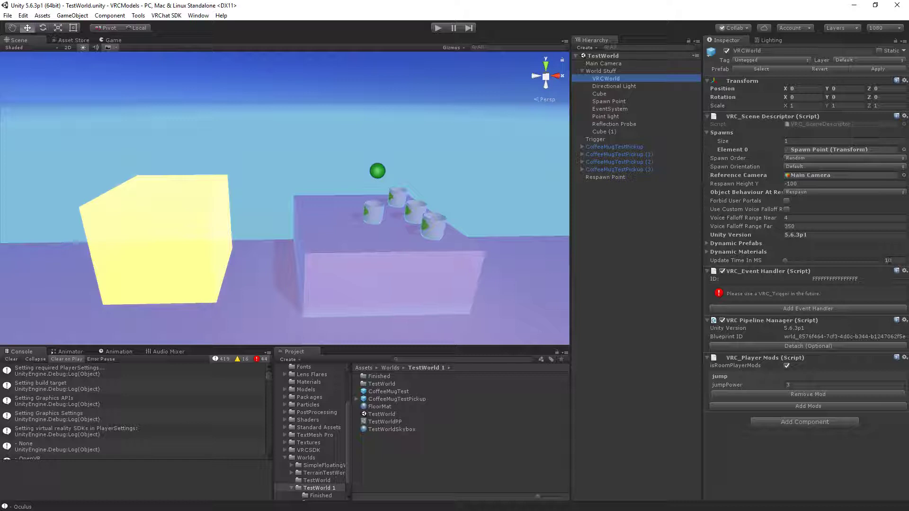
left_click(583, 72)
- Set the Low and High Period Time of CoffeeMugTestPickup's RespawnTimer trigger to 0.01 and apply the change to the prefab
left_click(598, 87)
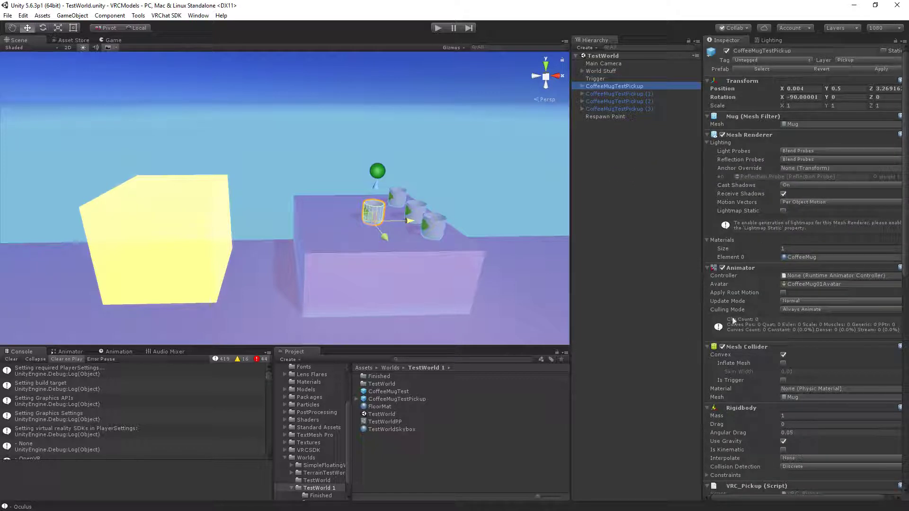
left_click(583, 86)
left_click(609, 94)
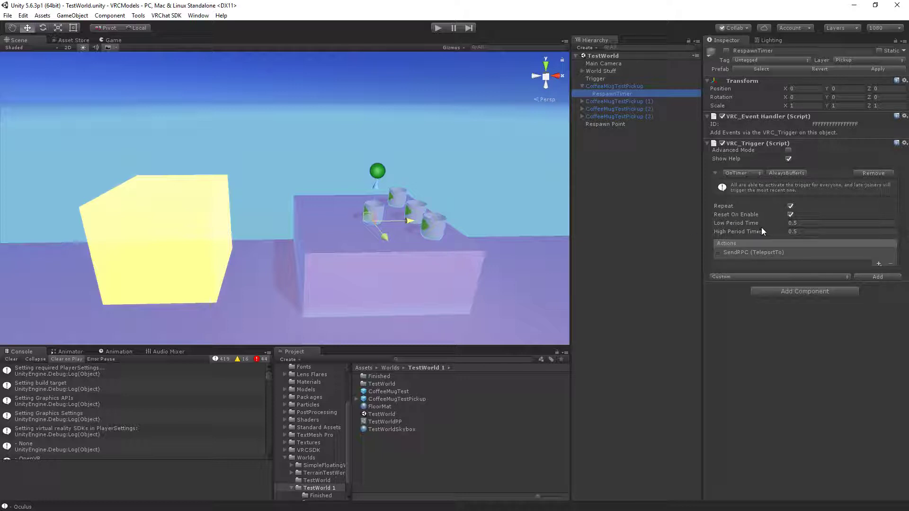
left_click(796, 224)
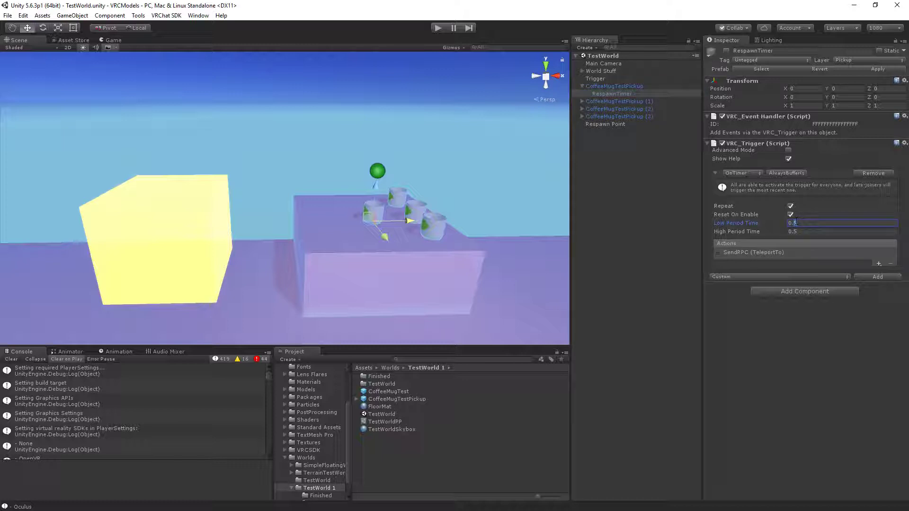
type("0.1")
left_click(814, 232)
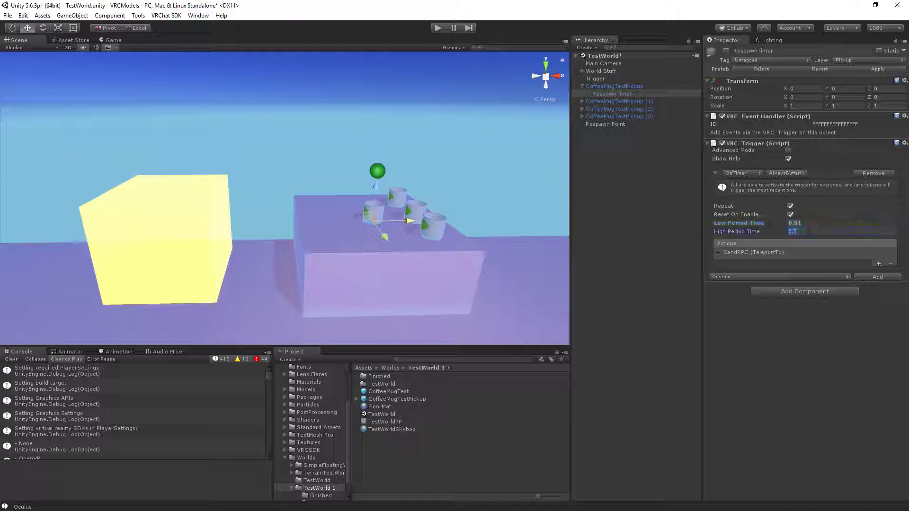
type("0.01")
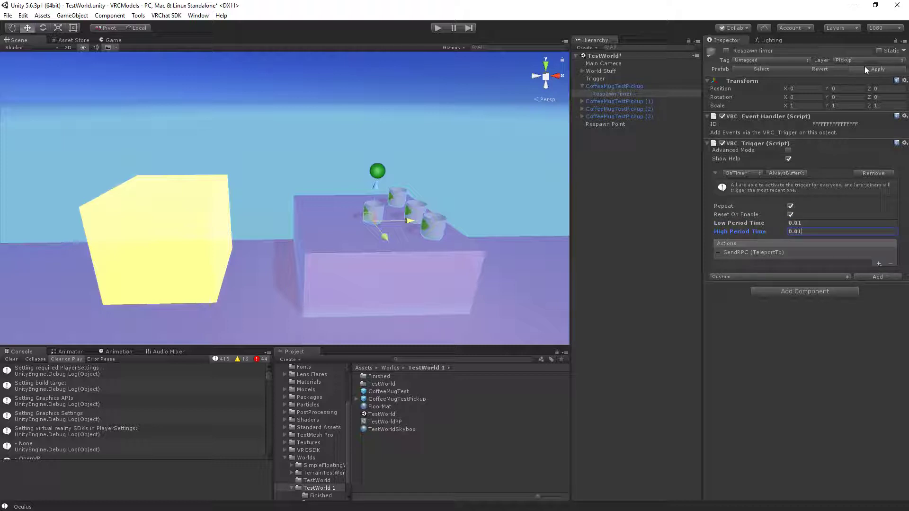
left_click(865, 67)
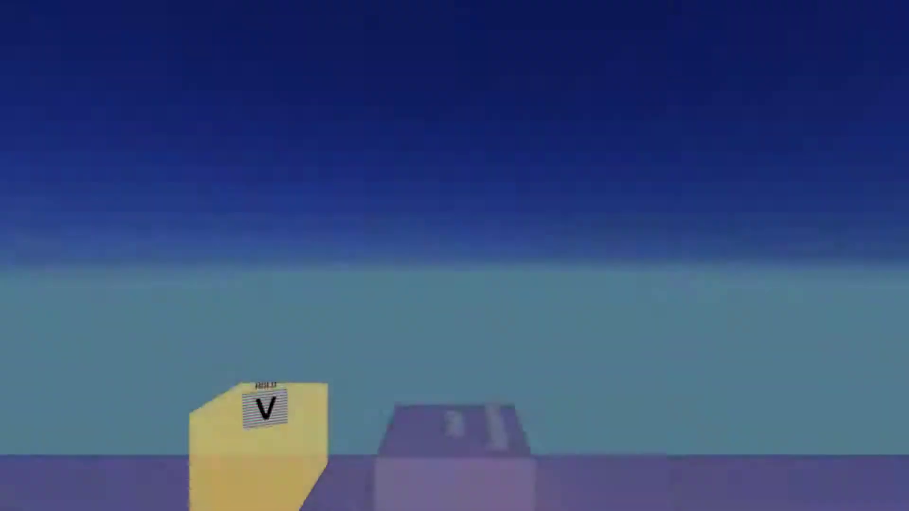
- In the VRChat test world, grab the nearest mug from the table and bring it into the yellow cube to test the shorter respawn timer
key("w")
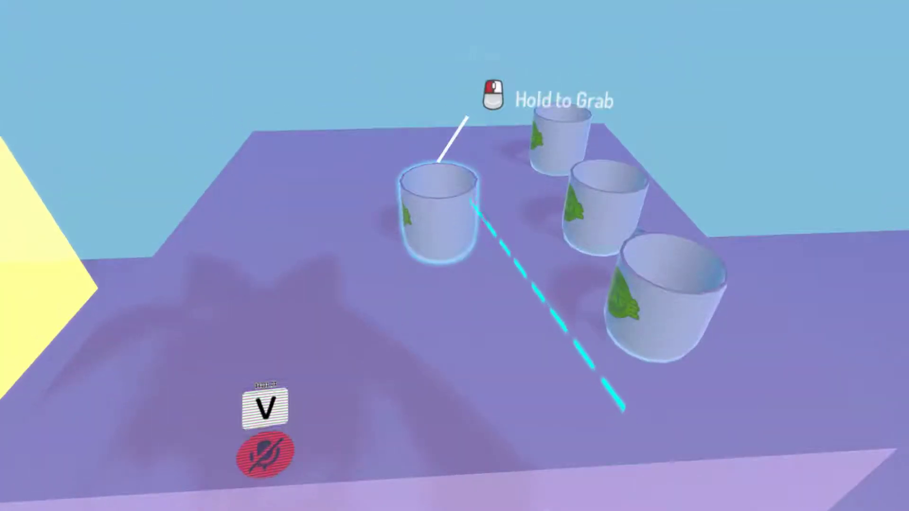
key("s")
left_click_drag(471, 202, 344, 113)
key("a")
right_click(677, 93)
key("a")
key("w")
key("s")
key("w")
key("w")
key("s")
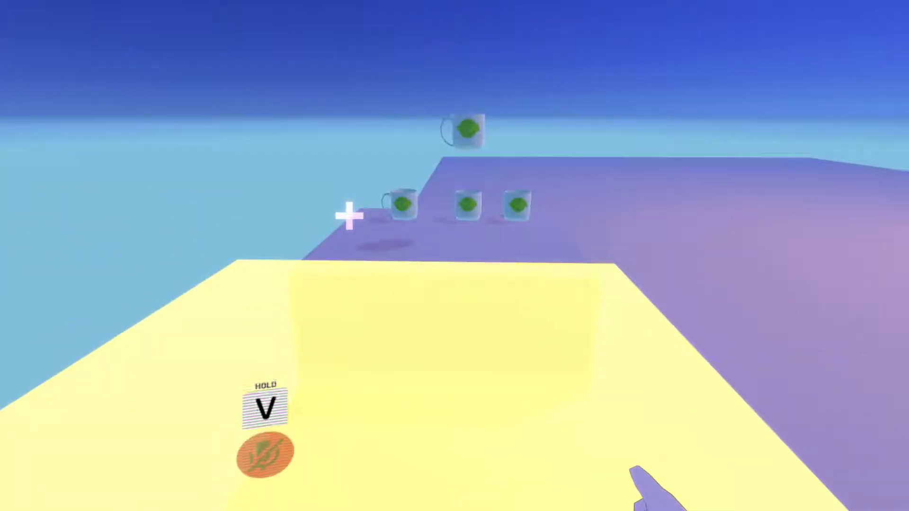
- Test how a held mug behaves when it is moved in and out of the yellow cube
key("d")
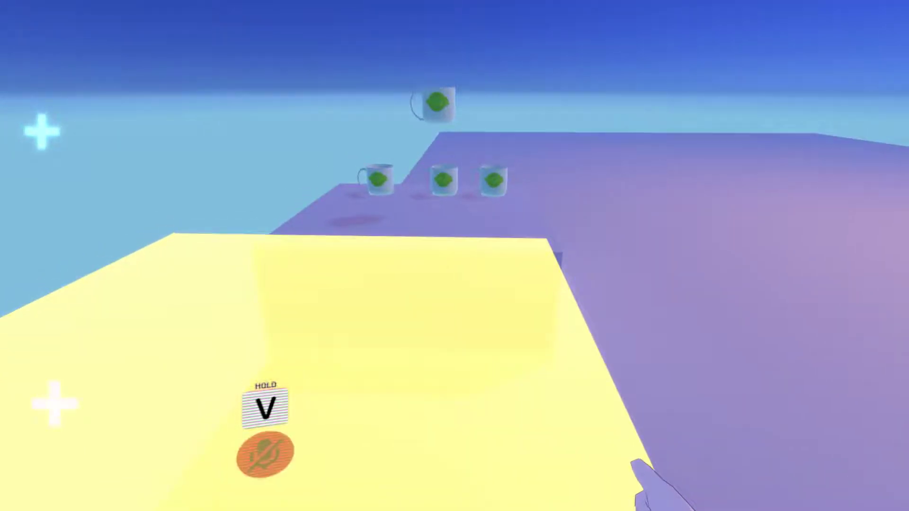
key("d")
key("a")
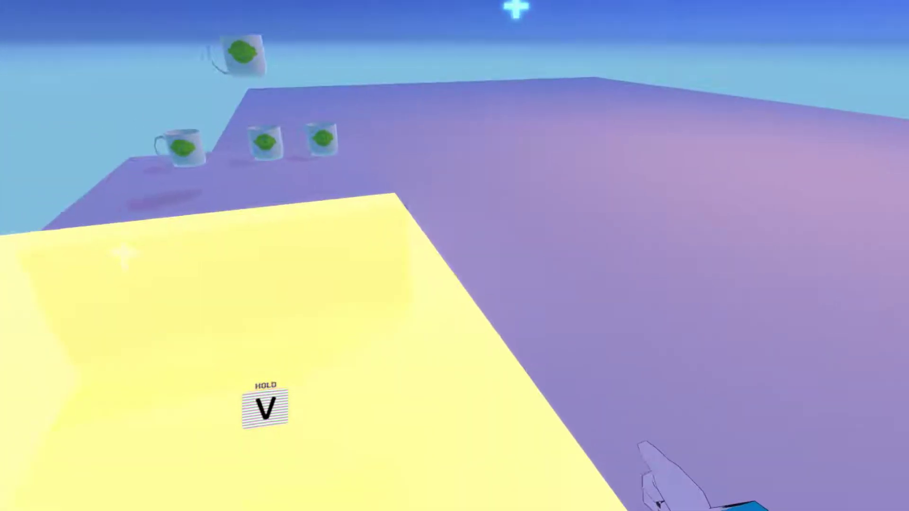
key("w")
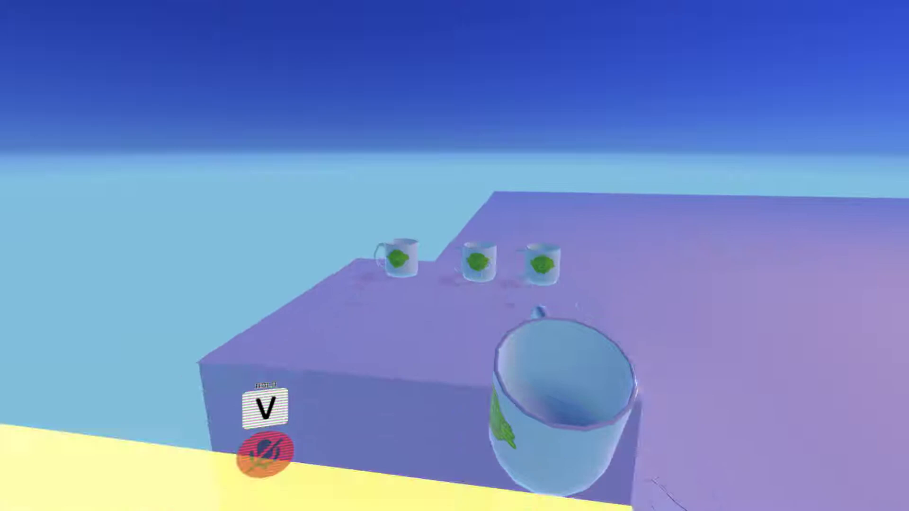
key("s")
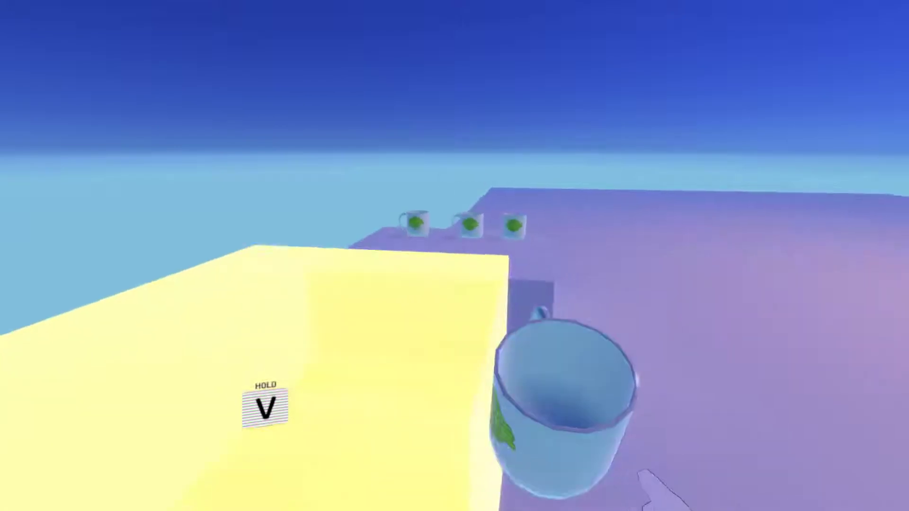
right_click(455, 255)
key("w")
key("a")
key("d")
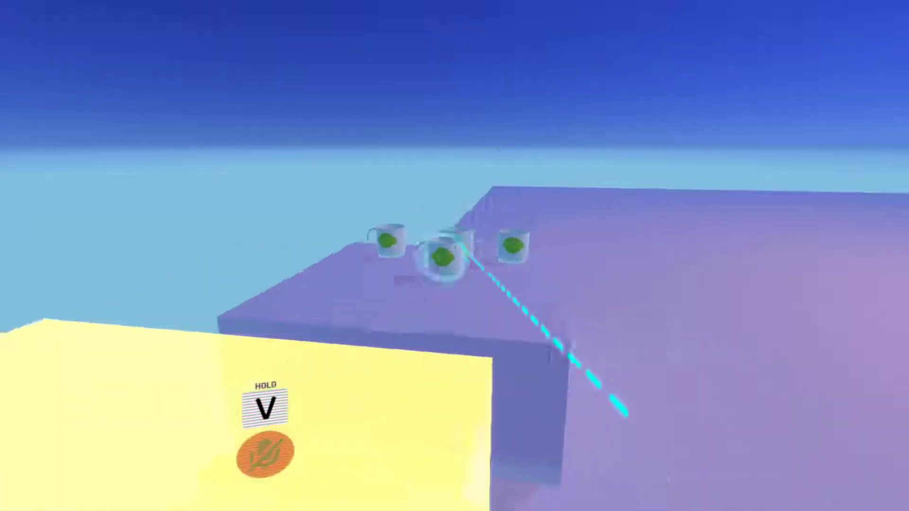
- Grab mugs from the table in turn and carry them toward the yellow cube
key("w")
left_click(436, 264)
key("s")
right_click(365, 126)
key("w")
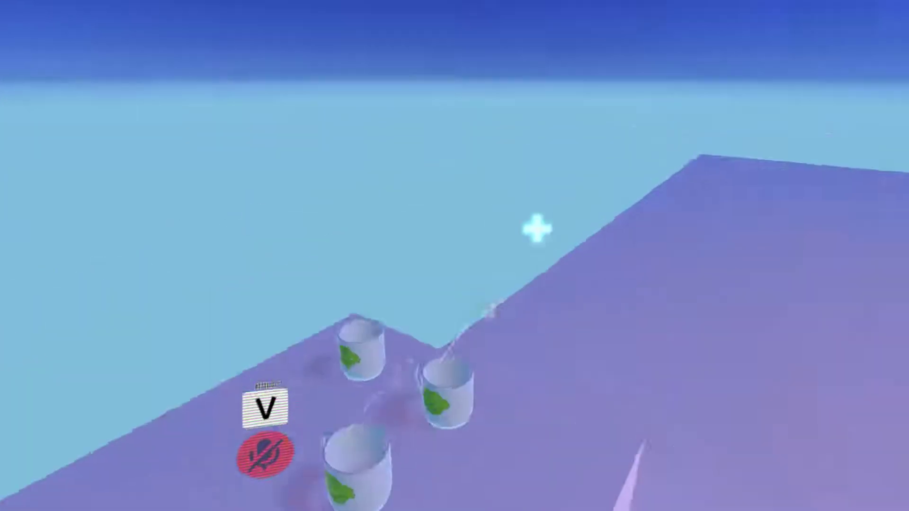
left_click(455, 256)
key("s")
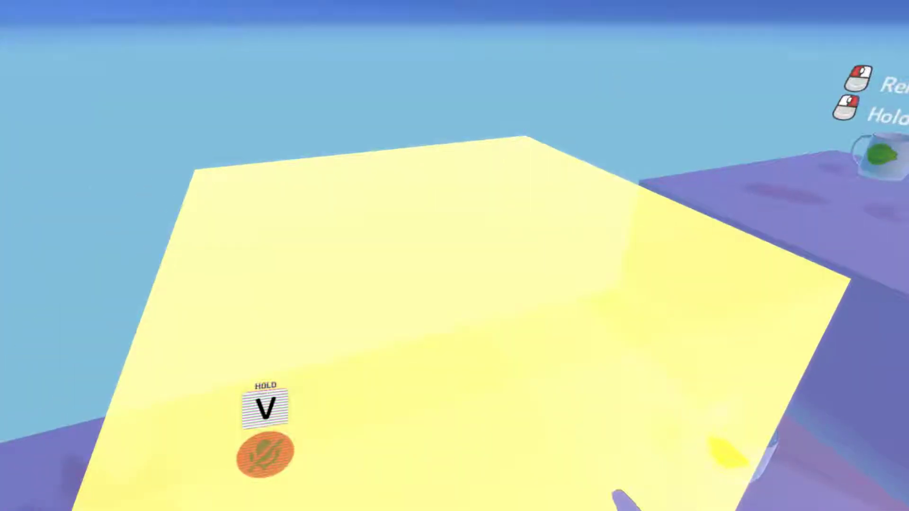
- Pick up the mug lying on the floor between the cube and table and put it through the yellow cube
key("w")
key("s")
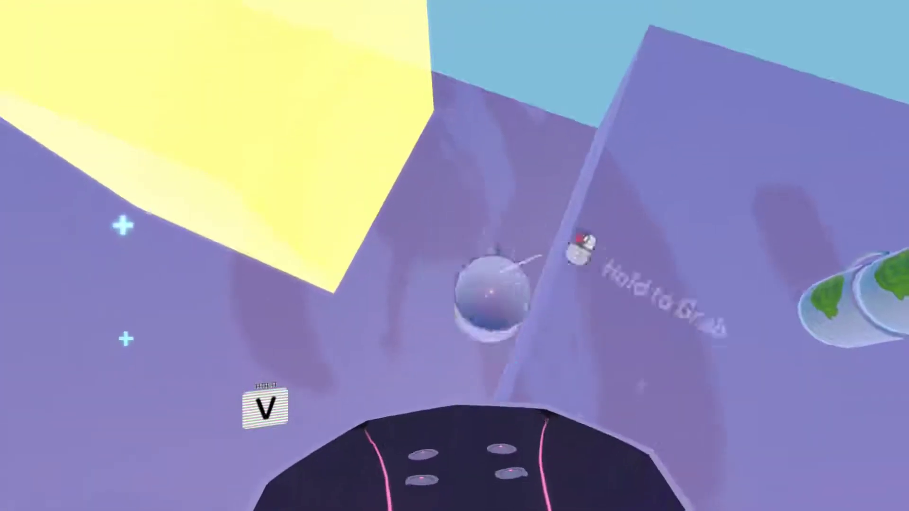
left_click(455, 256)
key("w")
key("s")
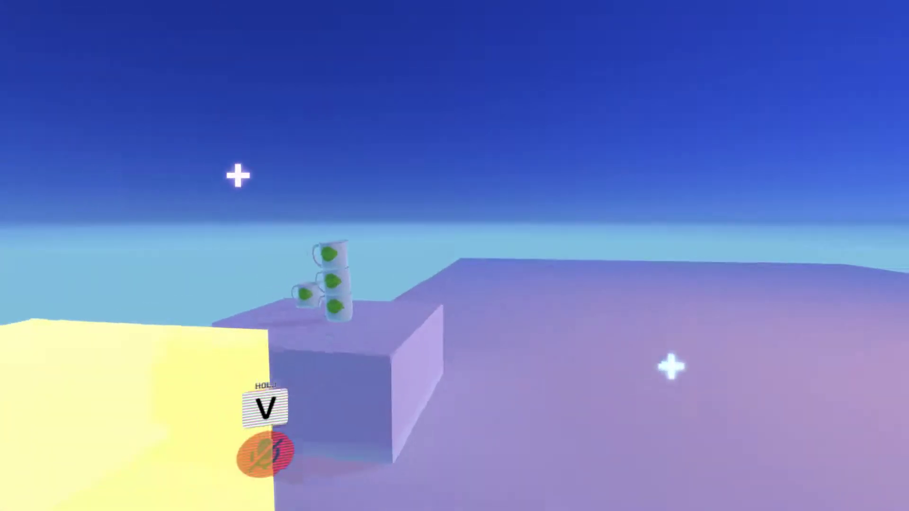
- Carry the remaining loose mug beside the stack into the yellow cube to test its respawn
key("w")
key("w")
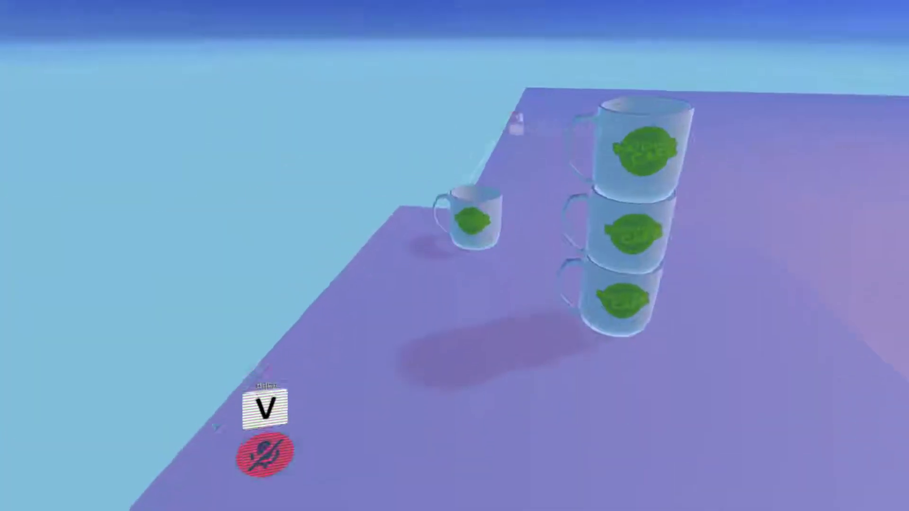
left_click(471, 475)
key("s")
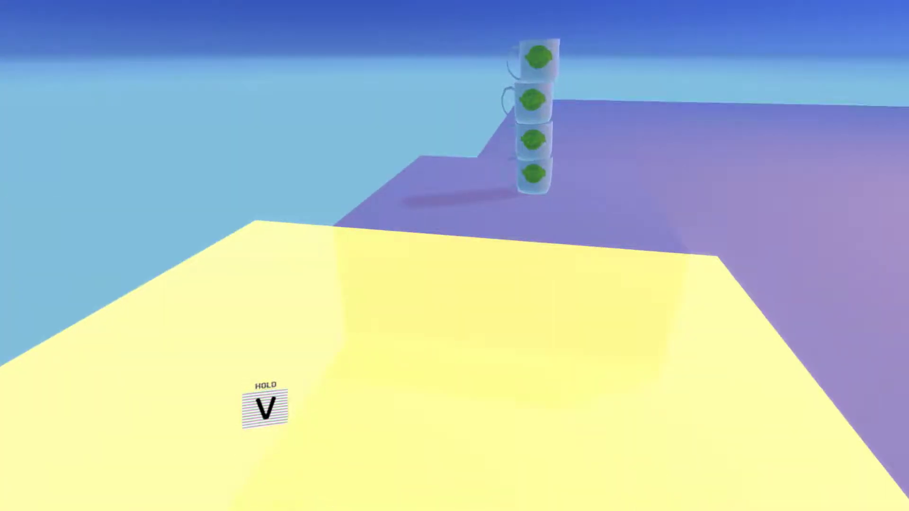
- Pull a mug out of the four-mug stack and carry it into the yellow cube
key("s")
key("d")
key("w")
key("w")
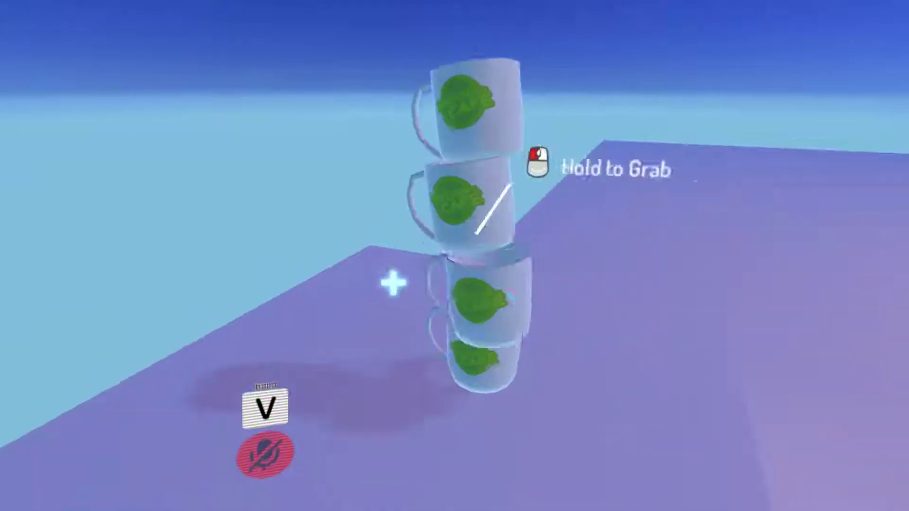
left_click(475, 234)
key("s")
key("a")
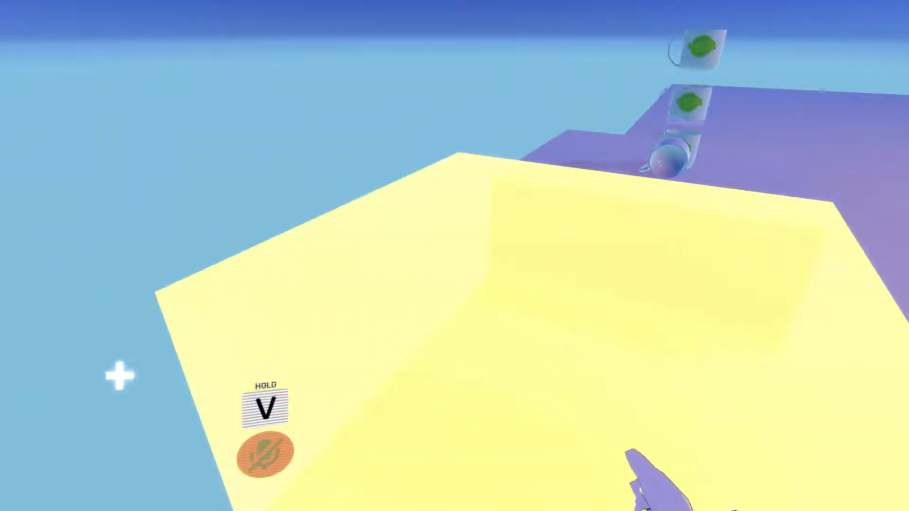
- Put the toppled mug through the yellow cube, check the stack, and leave the test world for Unity
key("d")
key("w")
key("s")
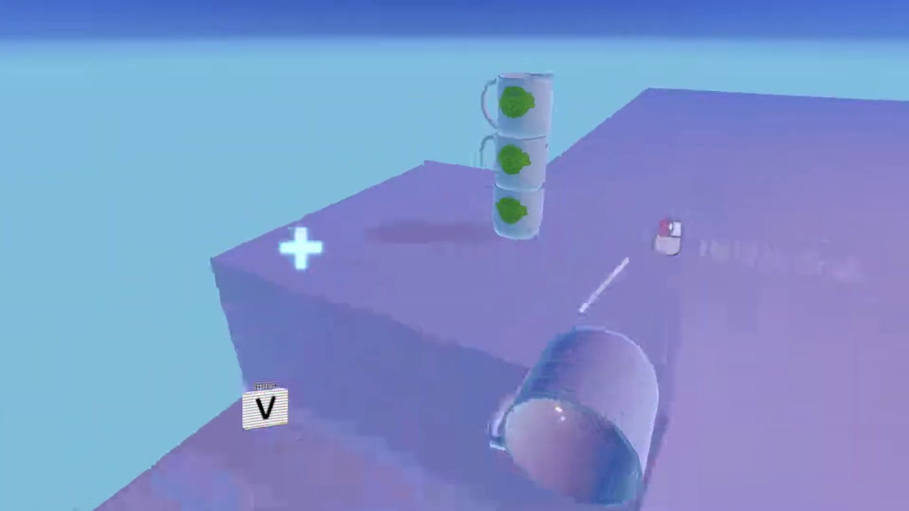
key("w")
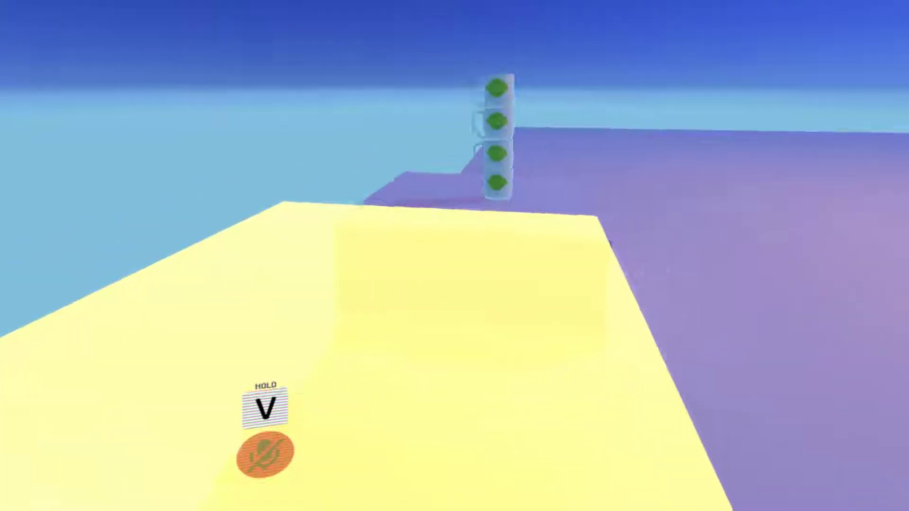
key("s")
key("w")
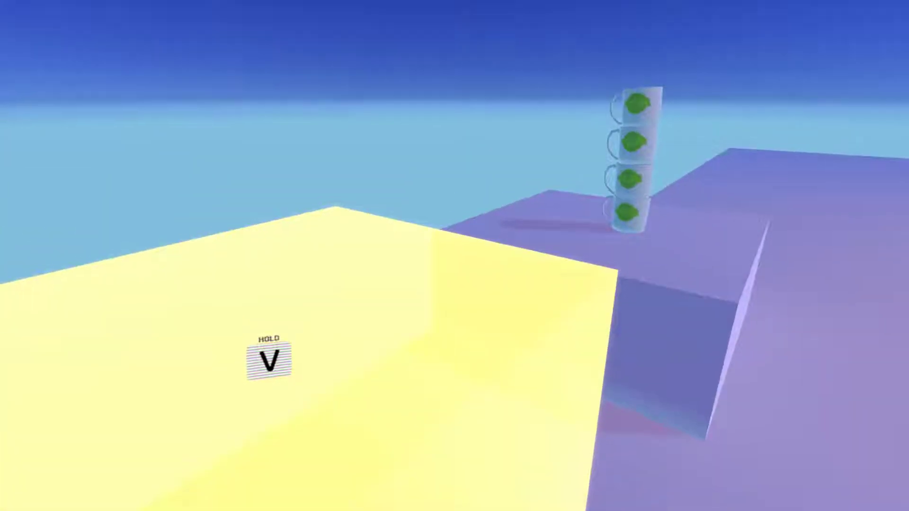
key("Escape")
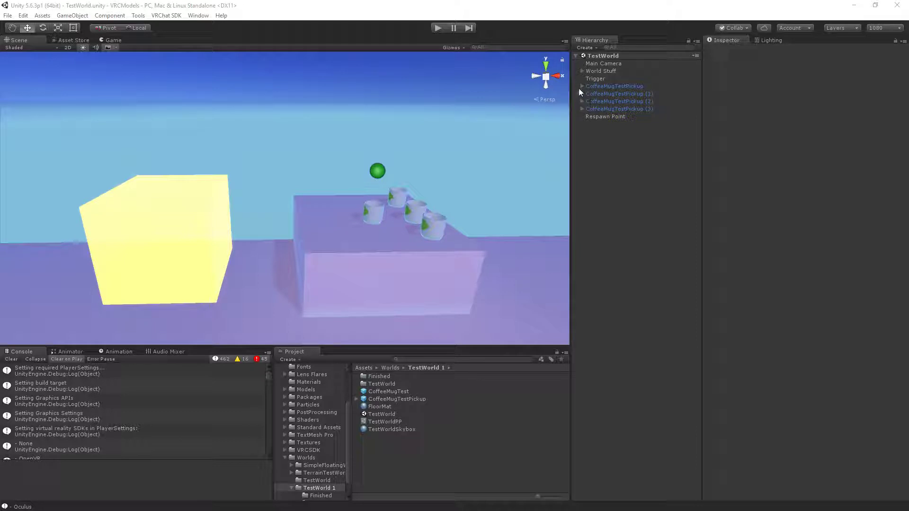
- Review the first coffee mug's trigger settings and open its RespawnTimer child object
left_click(581, 86)
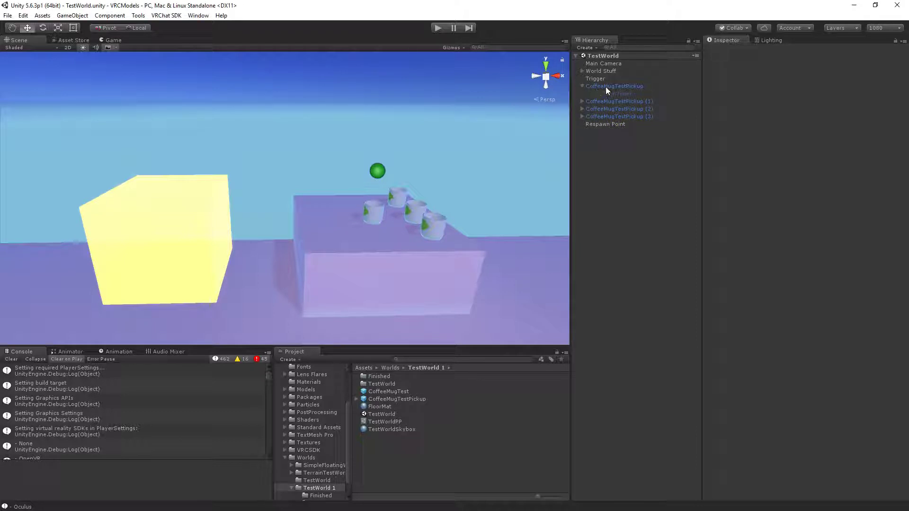
left_click(604, 87)
left_click(582, 86)
scroll(762, 232, "down", 15)
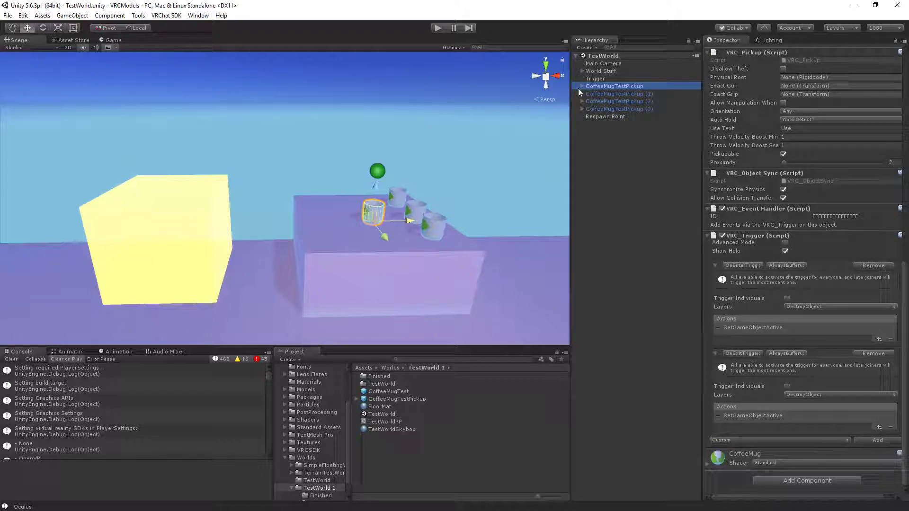
left_click(581, 87)
left_click(603, 94)
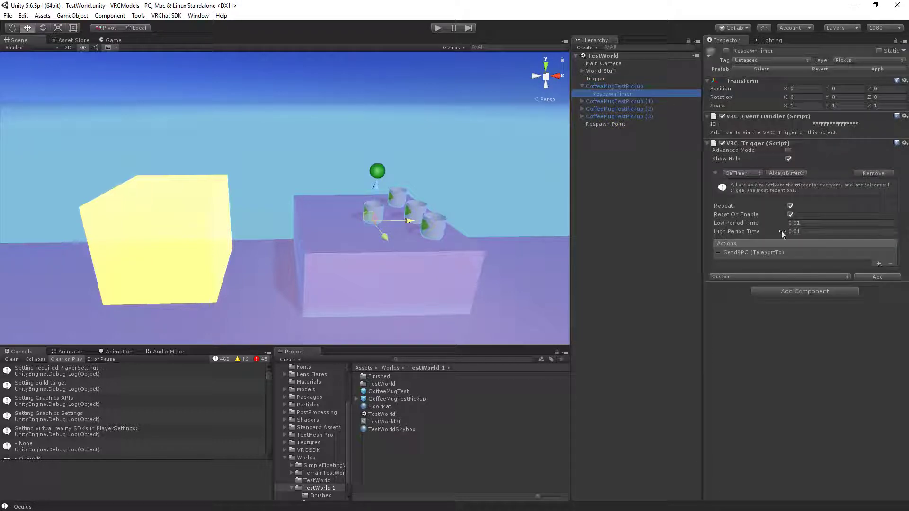
- Add a SetComponentActive action to RespawnTimer's OnTimer trigger with CoffeeMugTestPickup as receiver and check which components it can target
left_click(879, 265)
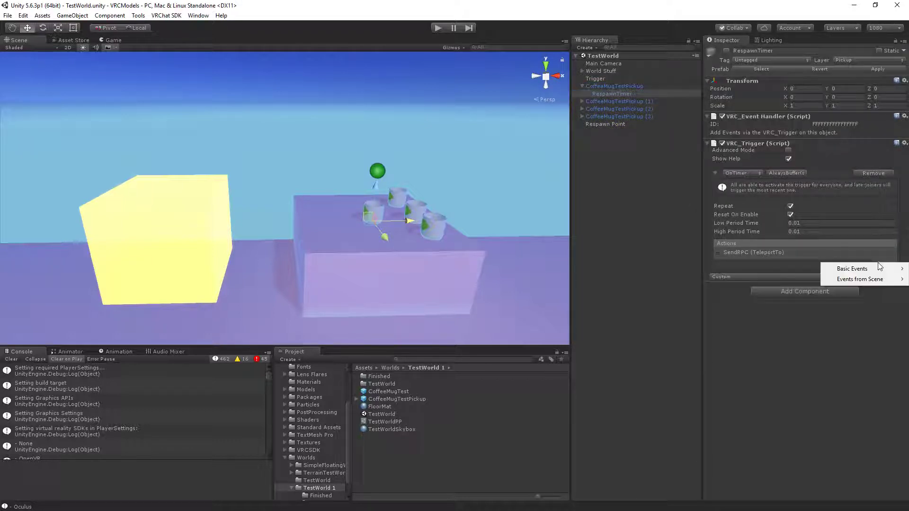
mouse_move(867, 272)
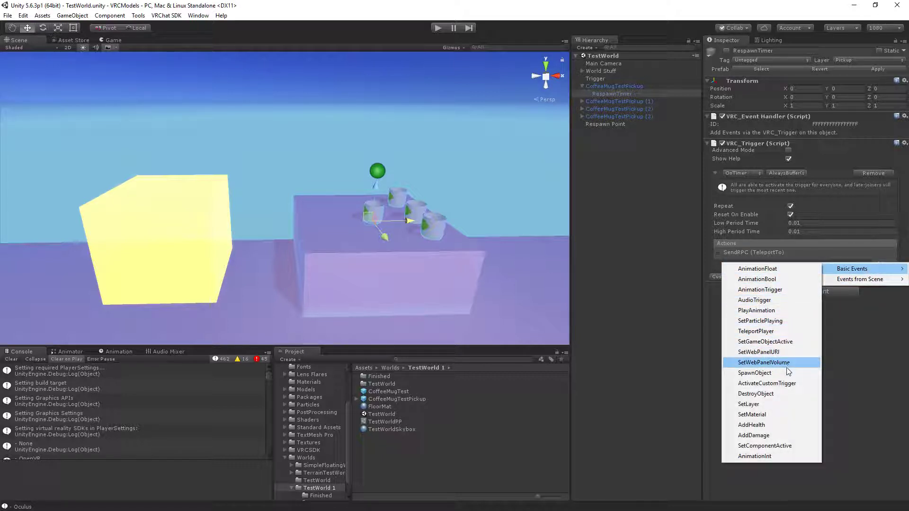
left_click(771, 448)
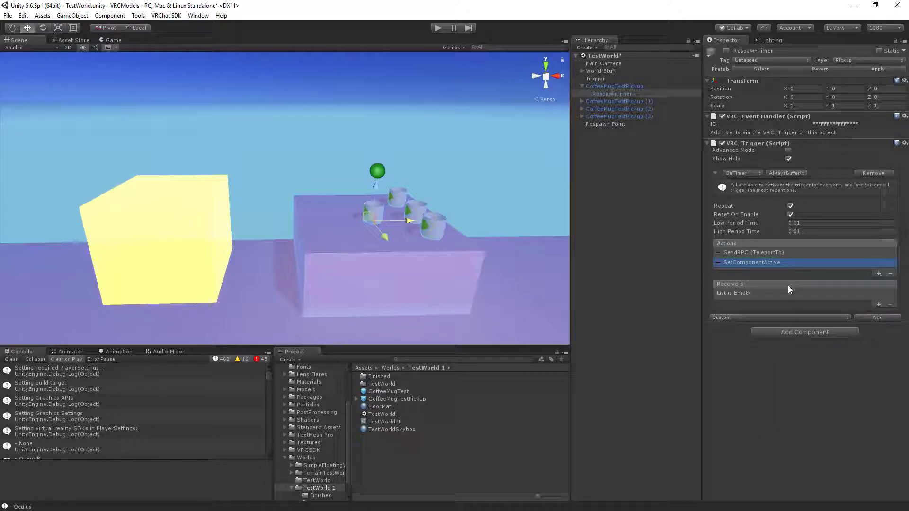
left_click(878, 303)
left_click_drag(624, 90, 757, 294)
left_click(833, 313)
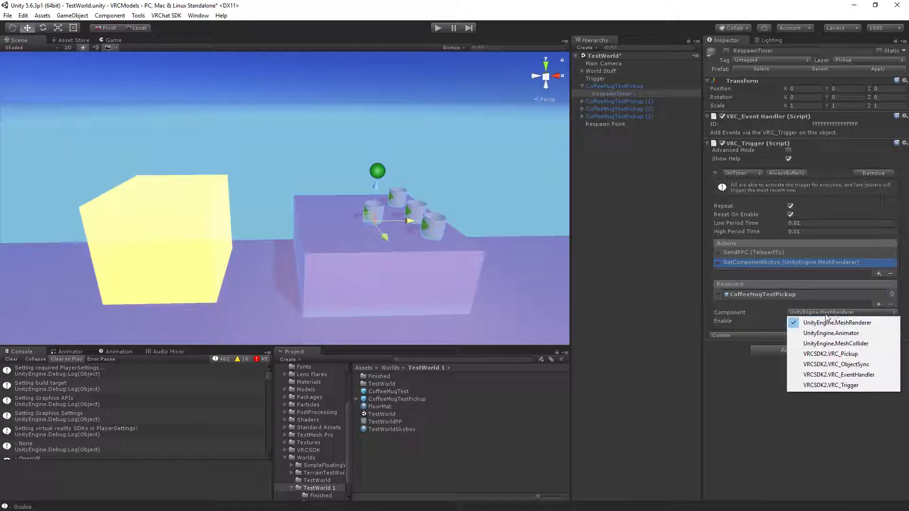
left_click(744, 313)
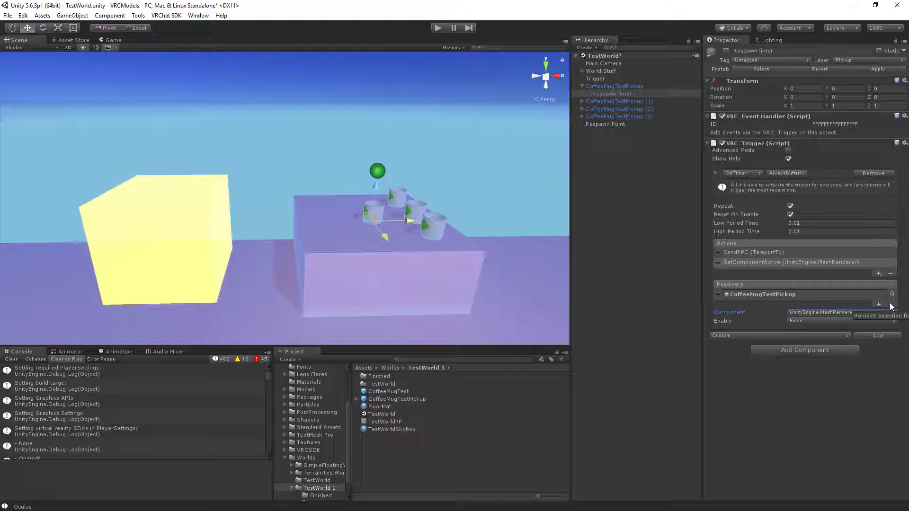
- Remove the SetComponentActive action from the RespawnTimer trigger and return to the collapsed mug object
left_click(829, 262)
left_click(891, 274)
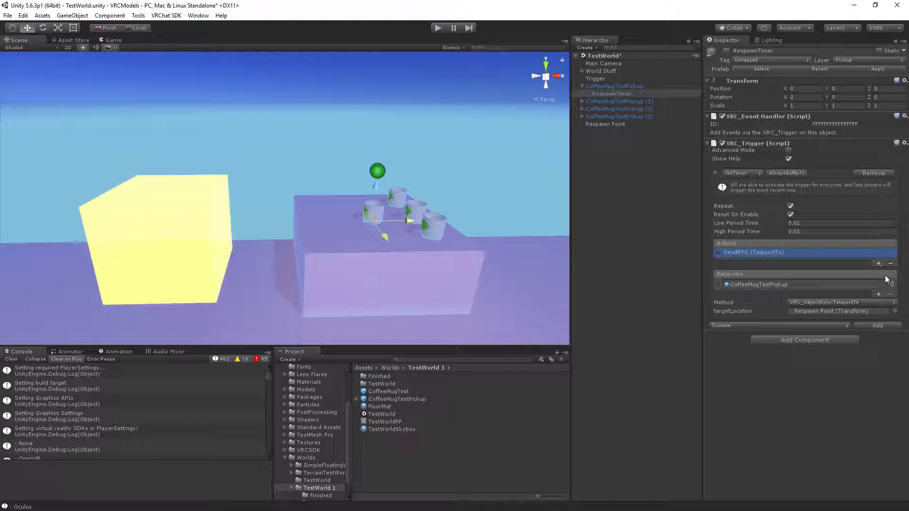
left_click(618, 87)
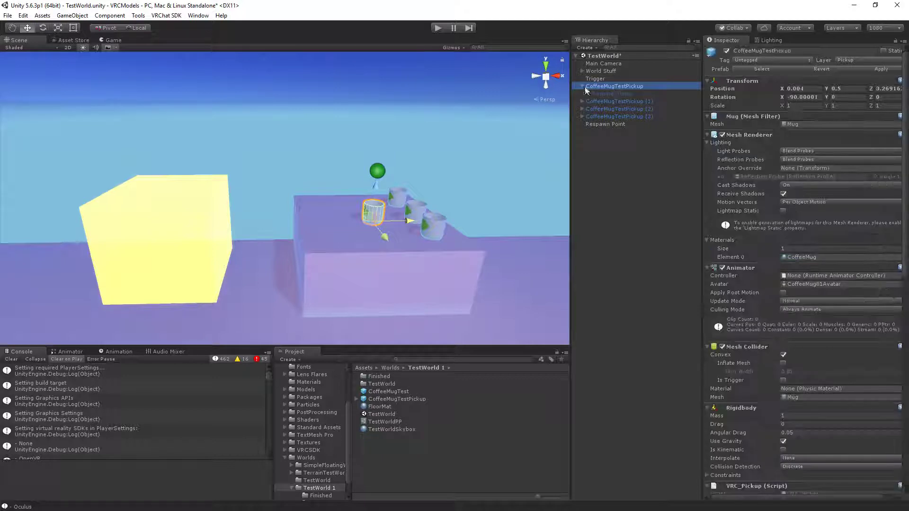
left_click(583, 87)
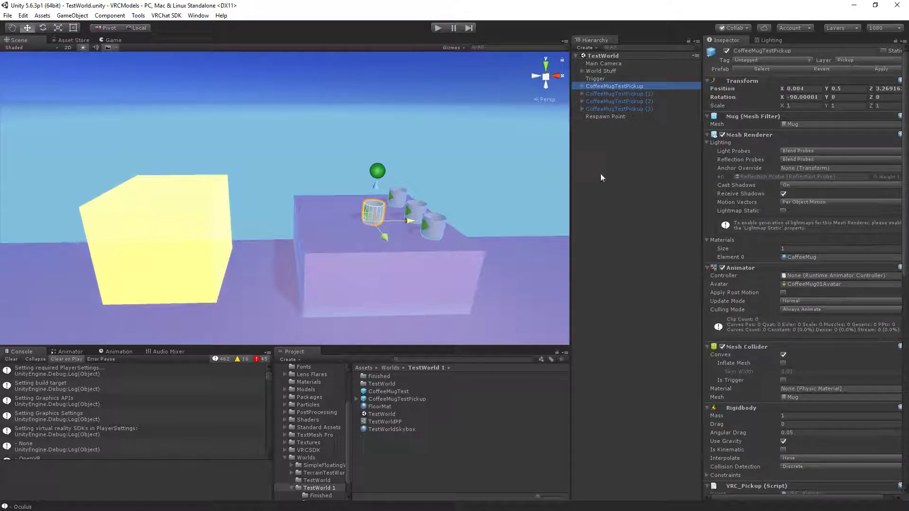
- Duplicate the yellow Trigger cube and move the copy away from the table to about X -4.04, Y 0.43, Z 3.46
left_click_drag(467, 174, 308, 178, "alt")
scroll(459, 182, "down", 8)
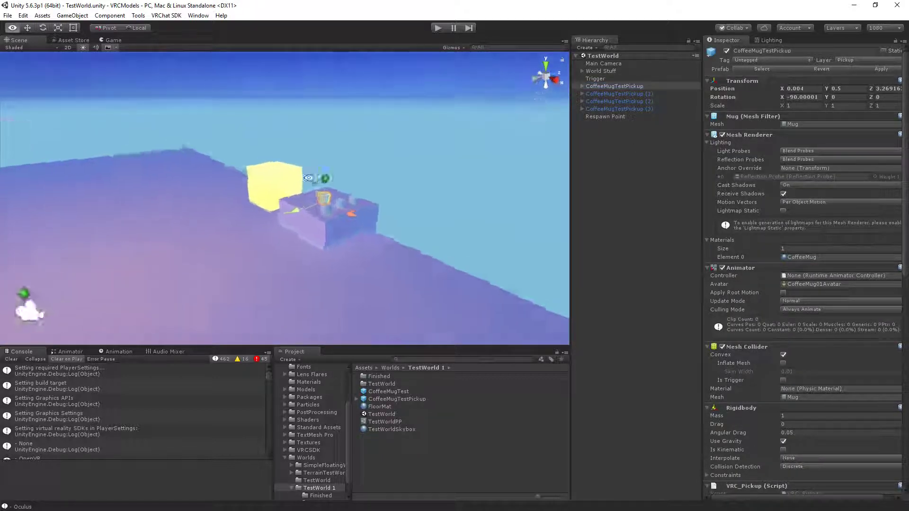
right_click_drag(308, 178, 478, 156)
left_click(595, 79)
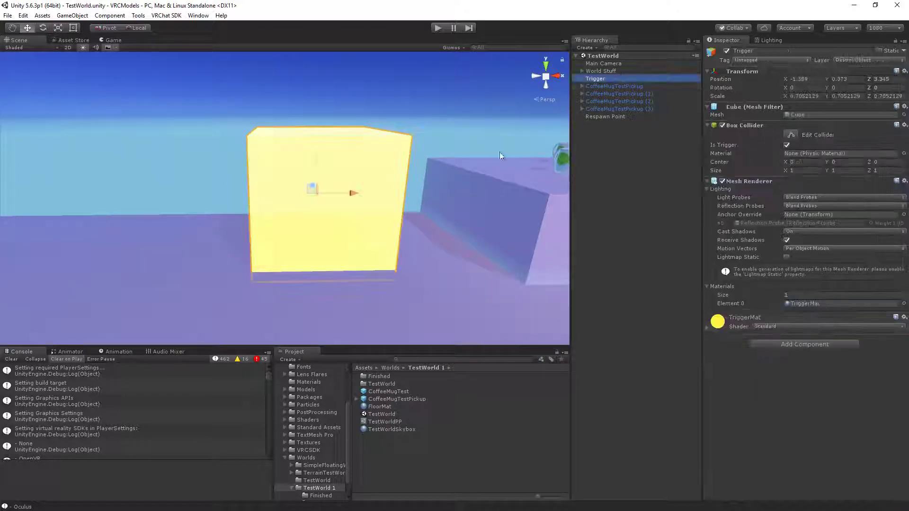
key("s")
right_click_drag(413, 208, 280, 246)
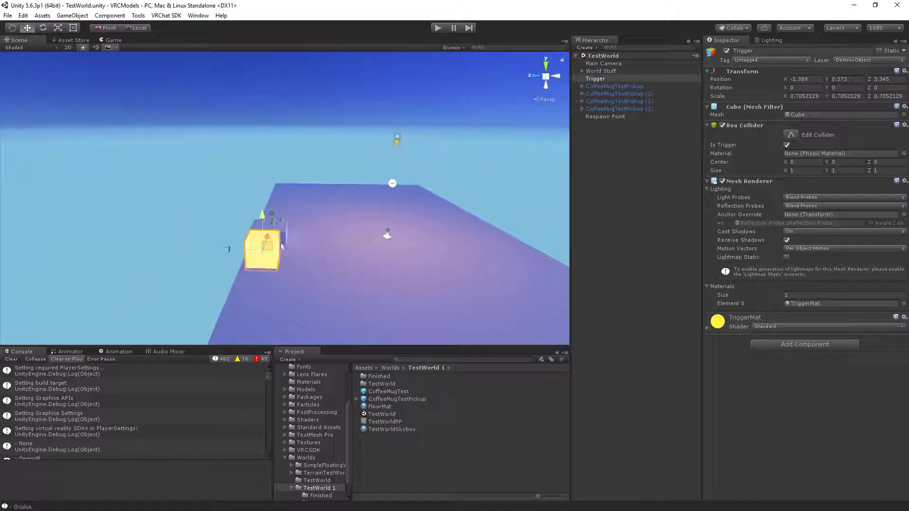
left_click_drag(268, 238, 268, 279)
key("ctrl+z")
key("ctrl+d")
mouse_move(268, 278)
right_mouse_down()
mouse_move(278, 281)
mouse_move(268, 283)
right_mouse_up()
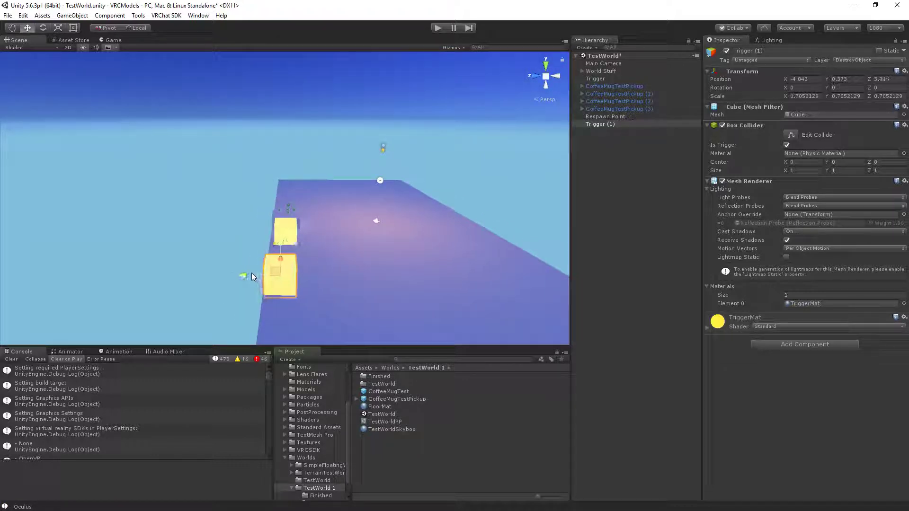
key("r")
key("w")
right_click_drag(278, 247, 159, 219)
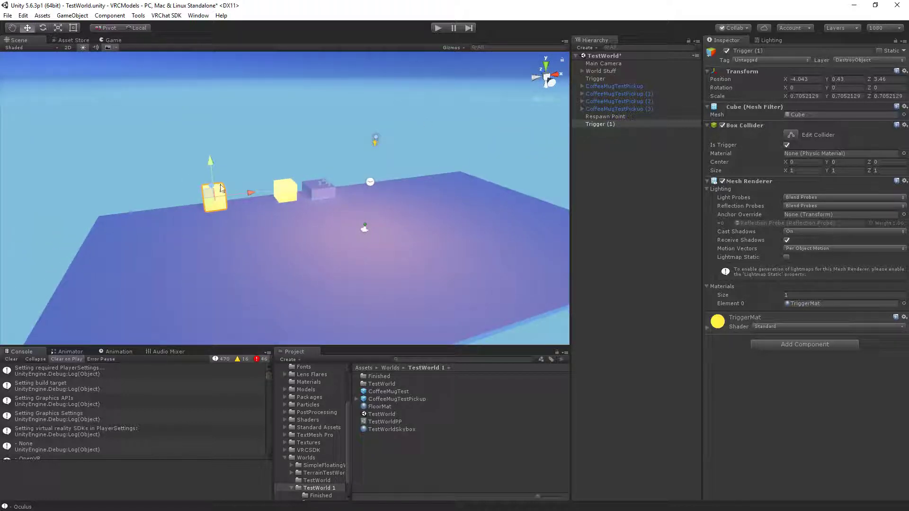
- Stretch the copied trigger cube into a wall with a Z scale of about 7.69 and a Y scale of about 3.89
right_click_drag(226, 232, 406, 214)
key("r")
key("t")
left_click_drag(316, 203, 600, 208)
key("f")
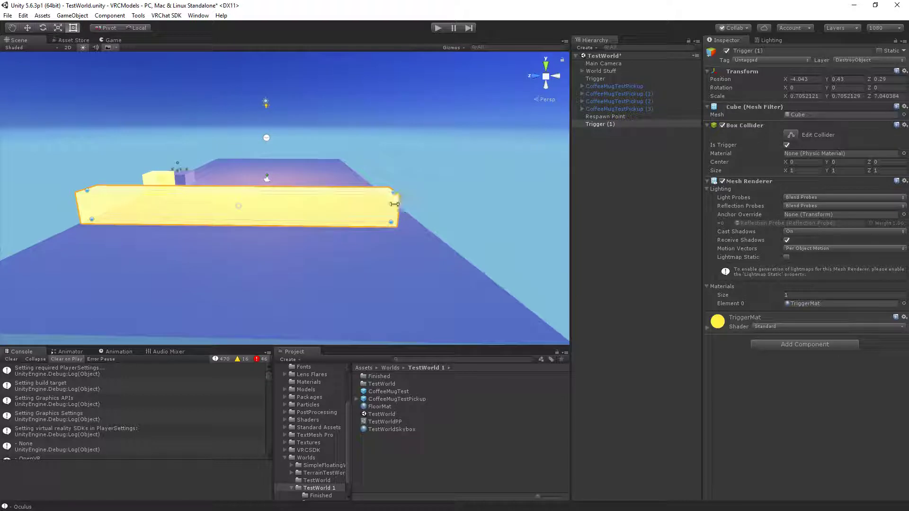
left_click_drag(405, 208, 414, 209)
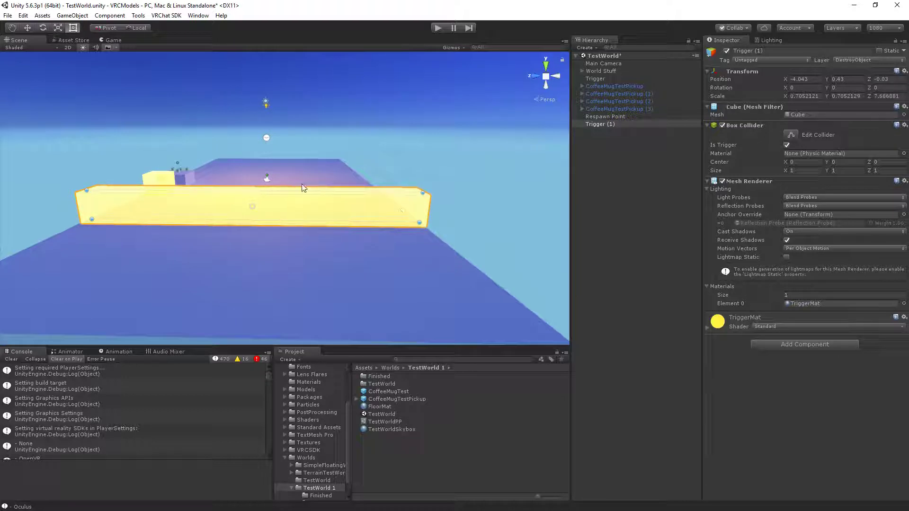
left_click_drag(303, 186, 268, 49)
right_click_drag(377, 169, 154, 142)
key("w")
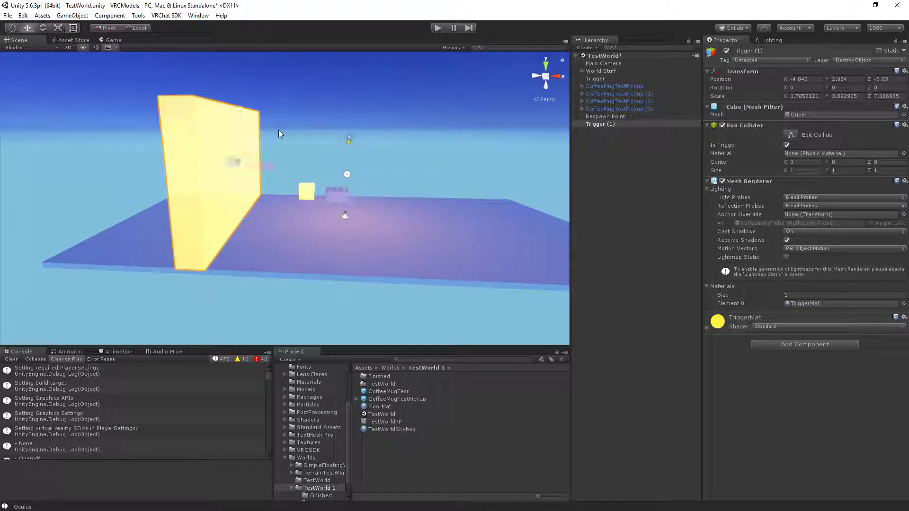
- Duplicate the trigger wall and rotate the copy 90 degrees about the Y axis
key("ctrl+d")
key("e")
left_click_drag(260, 173, 155, 186)
right_click_drag(275, 176, 274, 160)
key("w")
key("w")
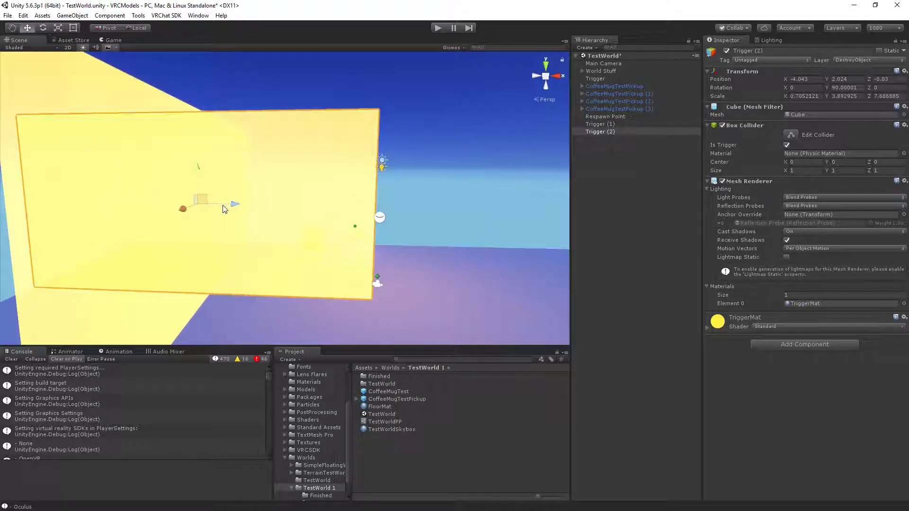
- Move the rotated wall behind the table to about Z 4.18 and stretch its length to a scale of about 9.42
left_click_drag(183, 209, 209, 159)
key("w")
right_click_drag(271, 166, 192, 181)
key("s")
left_click_drag(239, 184, 259, 185)
key("a")
right_click_drag(260, 186, 442, 188)
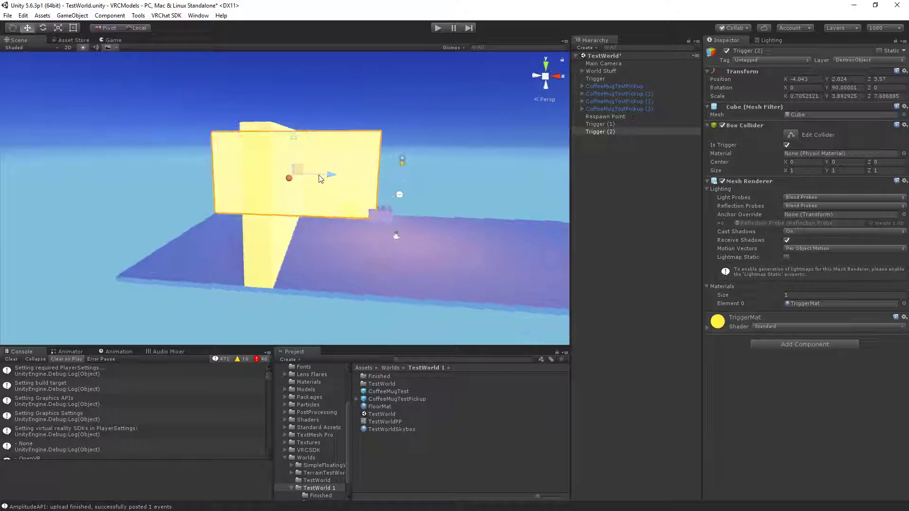
left_click_drag(320, 174, 373, 172)
key("w")
right_click_drag(373, 172, 326, 147)
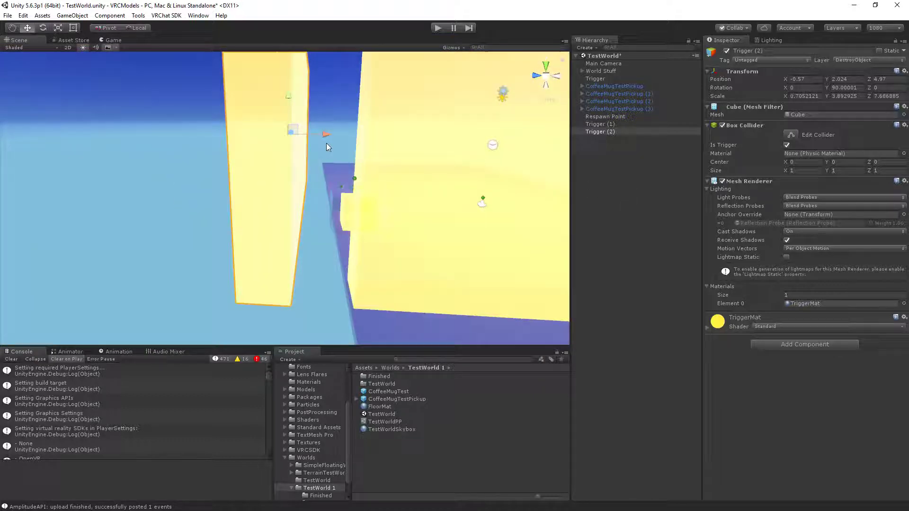
left_click_drag(327, 147, 136, 142)
key("t")
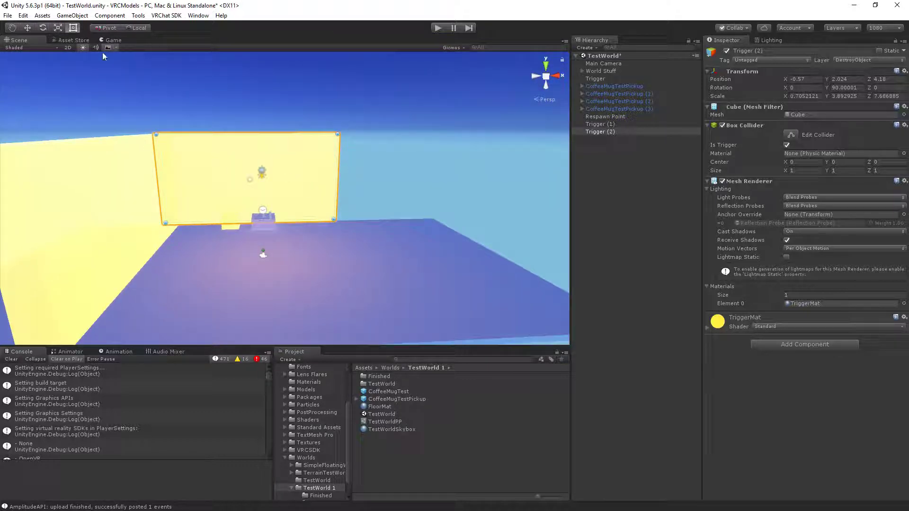
left_click_drag(335, 170, 226, 247)
- Close the enclosure by duplicating the long wall to about Z -4.12 and the end wall to about X 4.73
key("ctrl+d")
left_click_drag(327, 185, 103, 200)
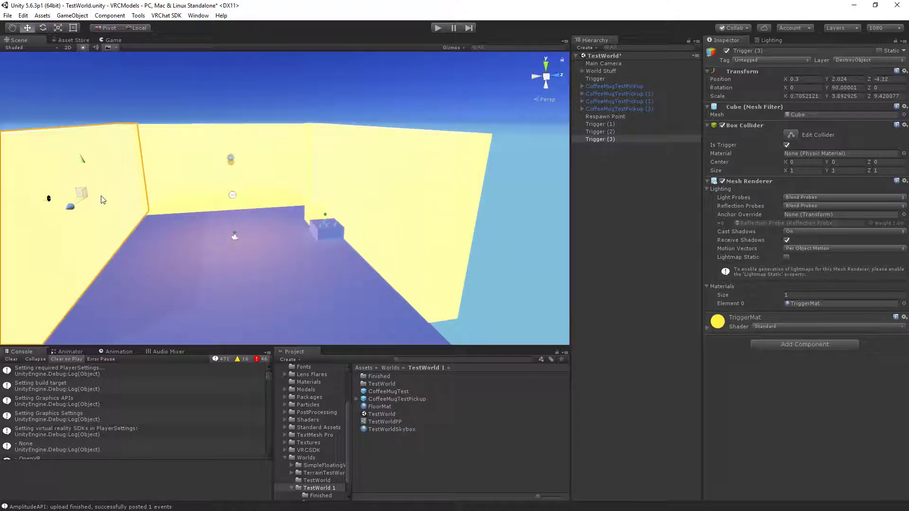
left_click(296, 148)
key("ctrl+d")
left_click_drag(231, 182, 458, 232)
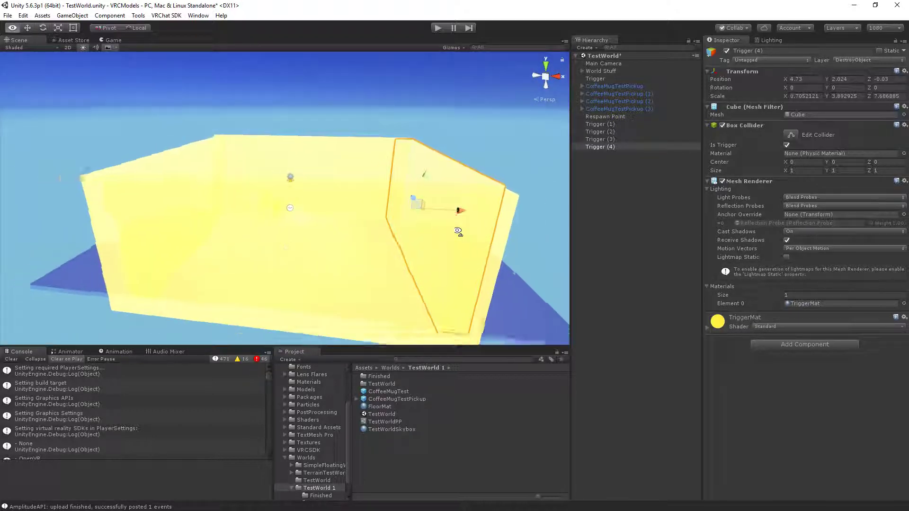
- Deselect the walls and inspect the four-sided trigger enclosure around the table from several angles
right_click_drag(458, 231, 482, 239)
left_click(604, 257)
right_click_drag(413, 222, 463, 250)
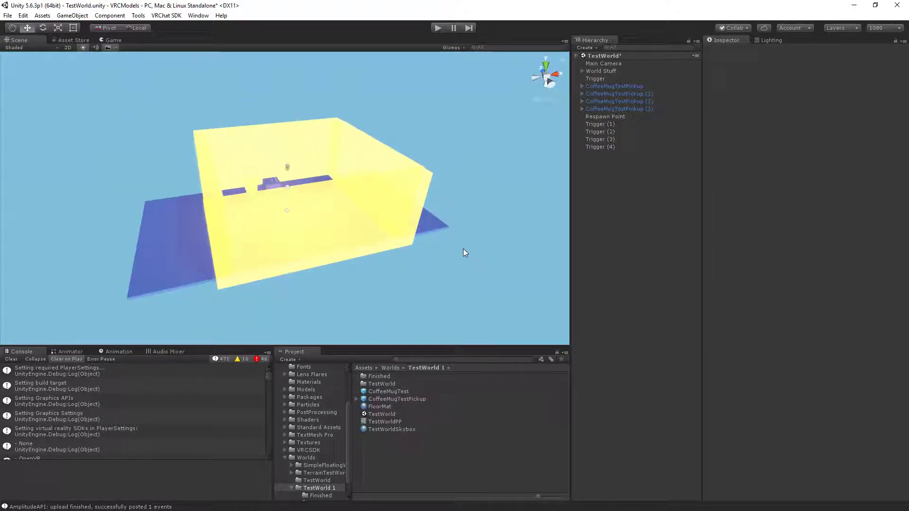
right_click_drag(464, 250, 396, 114)
key("w")
right_click_drag(263, 128, 283, 289)
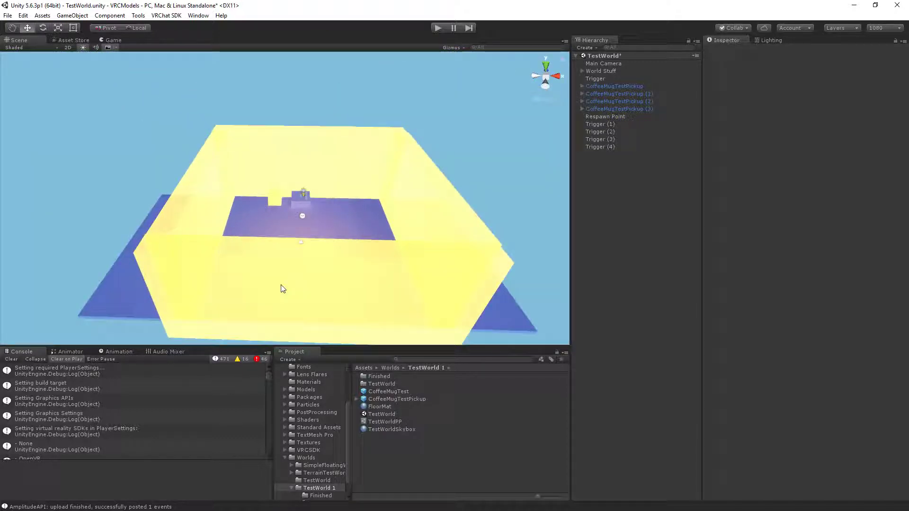
key("w")
right_click_drag(427, 267, 433, 263)
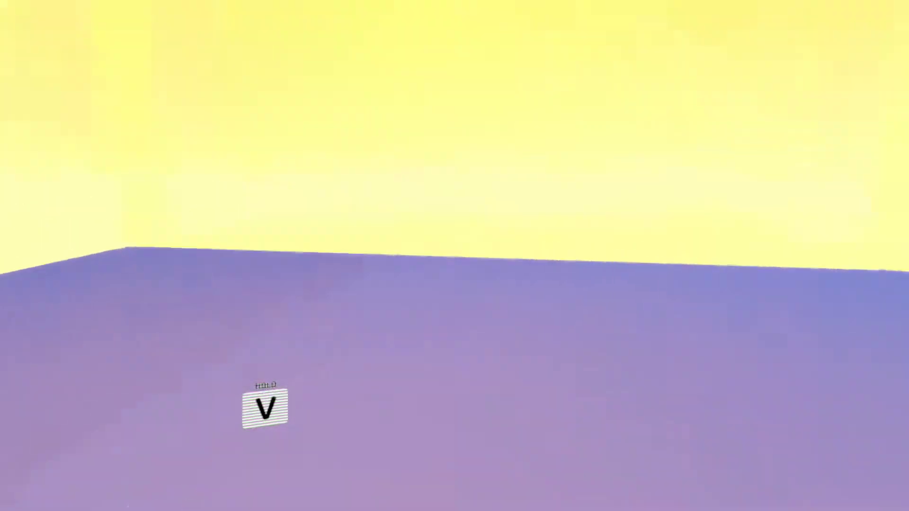
- In the VRChat test world, pick up the single mug on the table and carry it to the yellow trigger walls
key("w")
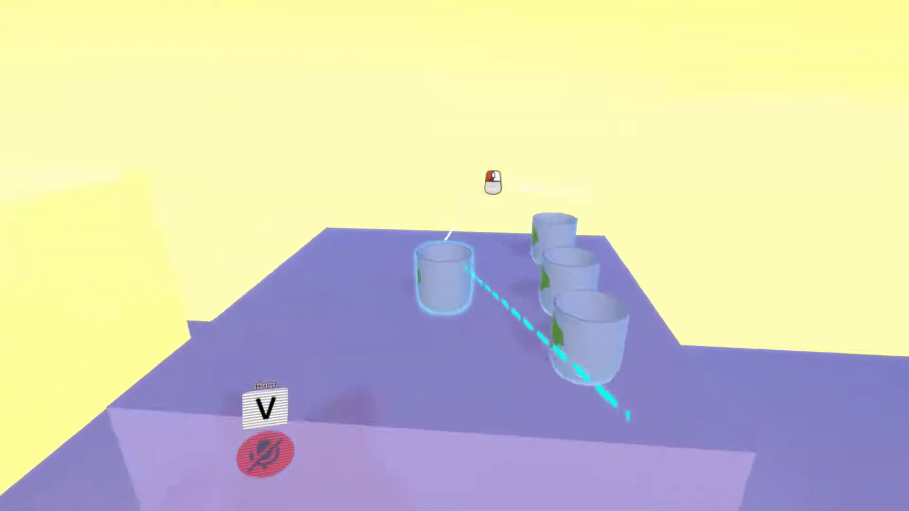
left_click(454, 256)
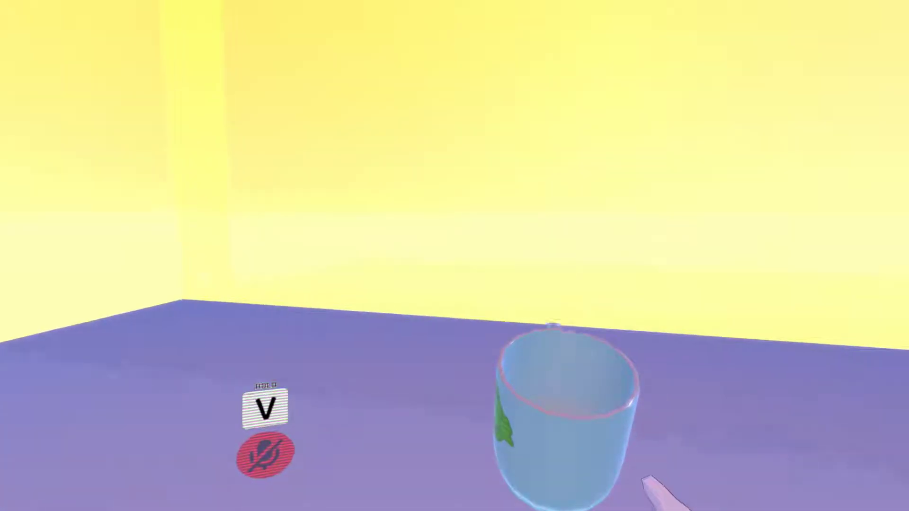
key("d")
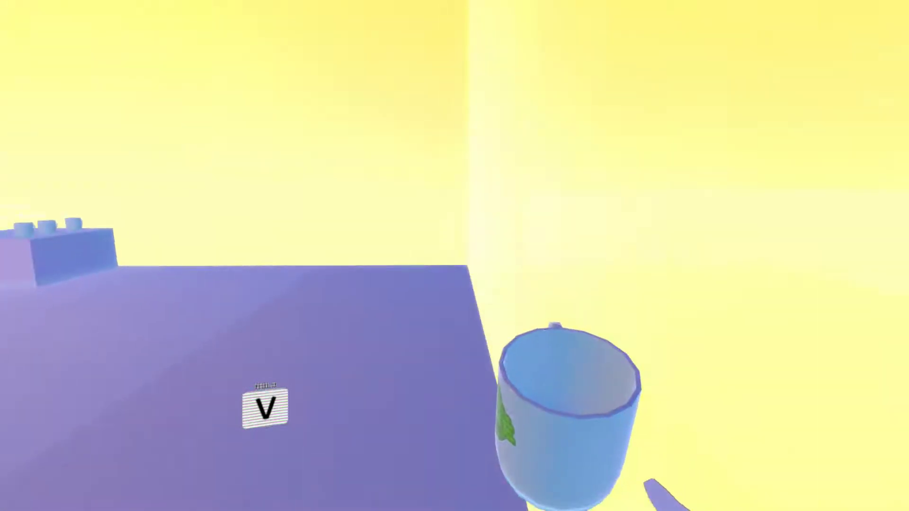
right_click(262, 321)
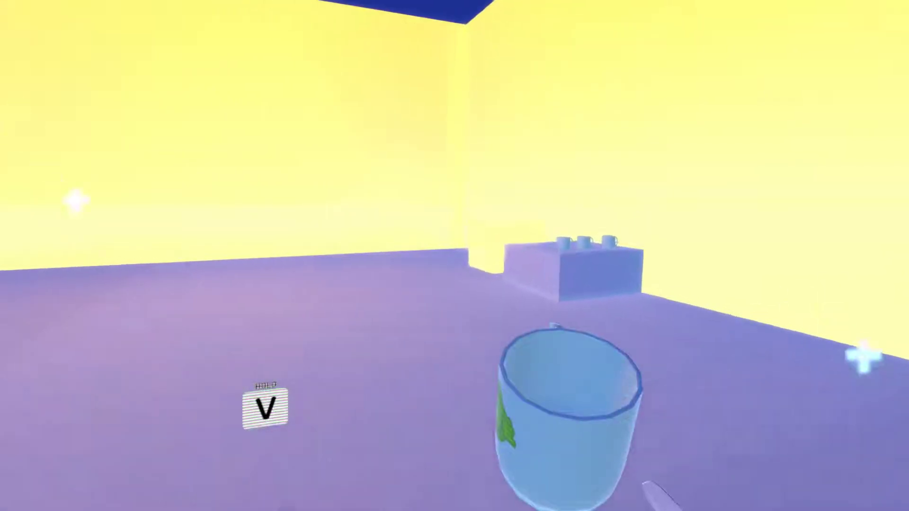
- Carry the held mug around inside the yellow enclosure and move it into a trigger wall to test its respawn
key("w")
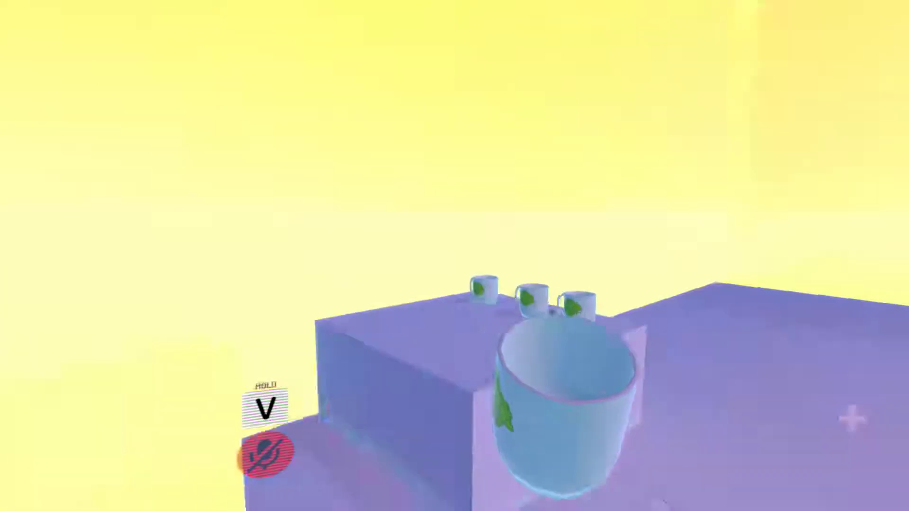
key("w")
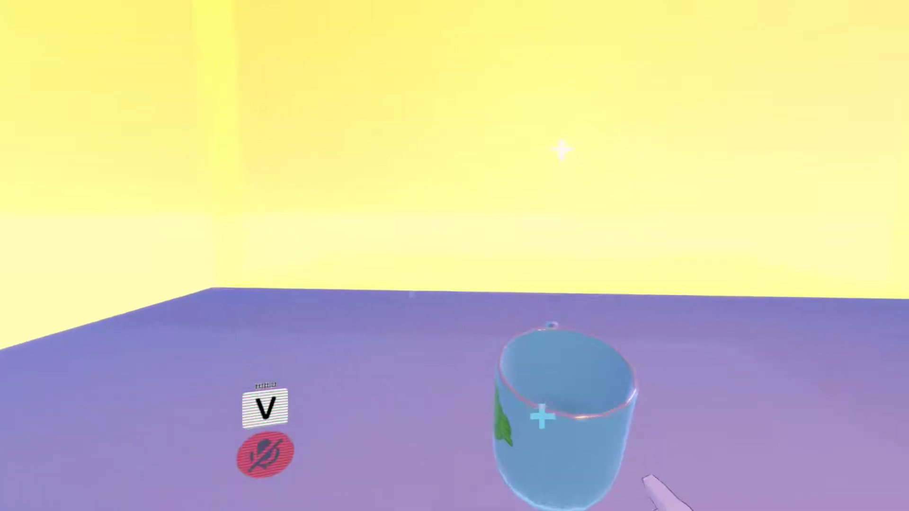
key("d")
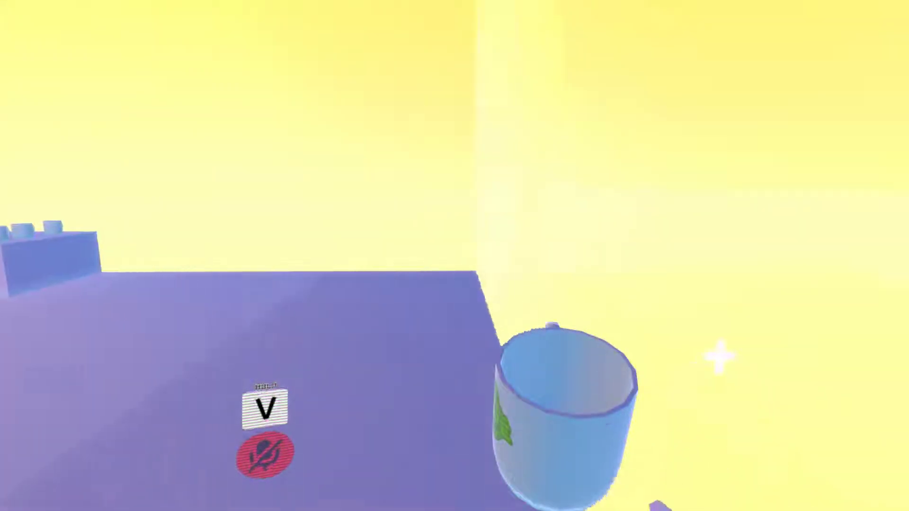
key("a")
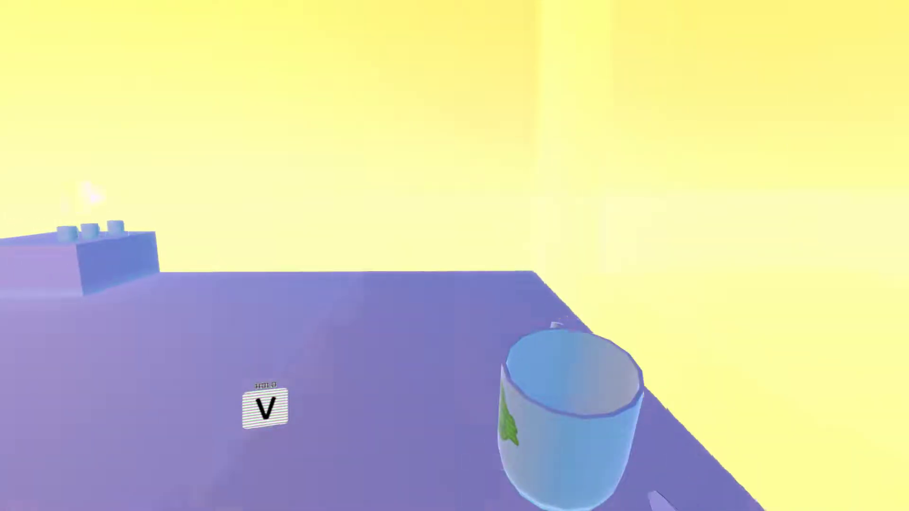
key("w")
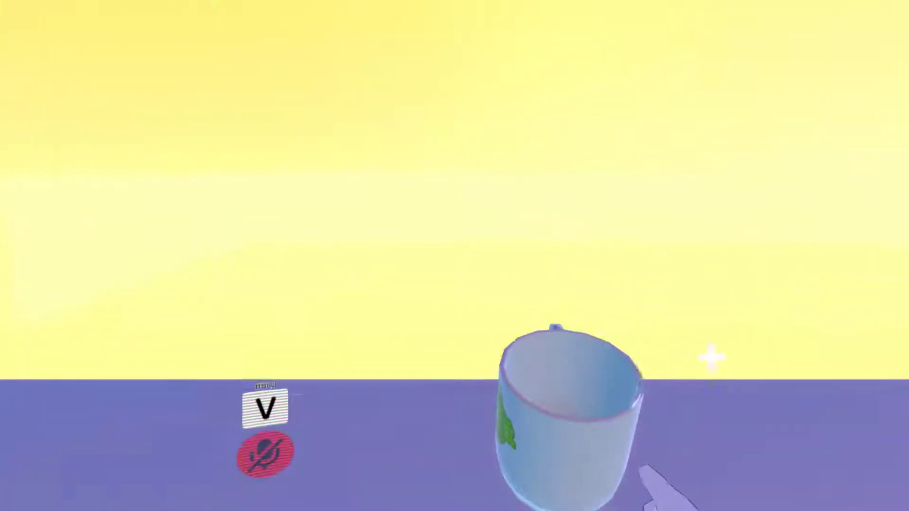
key("w")
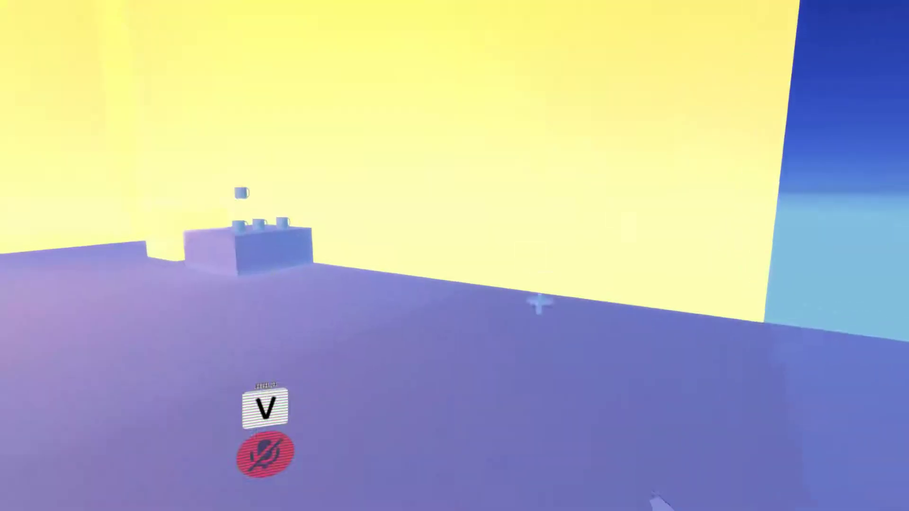
key("s")
key("w")
key("w")
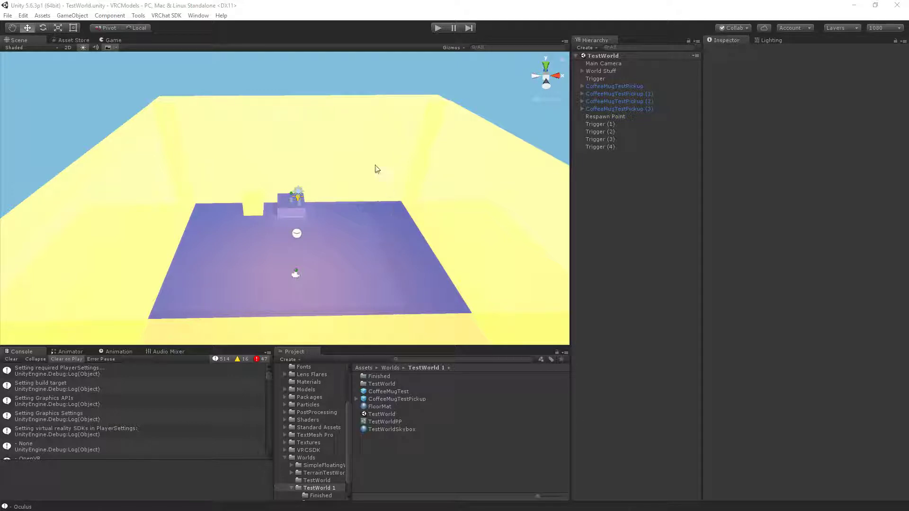
- Delete the two side trigger walls and the front one, keeping only the wall behind the table
left_click(366, 188)
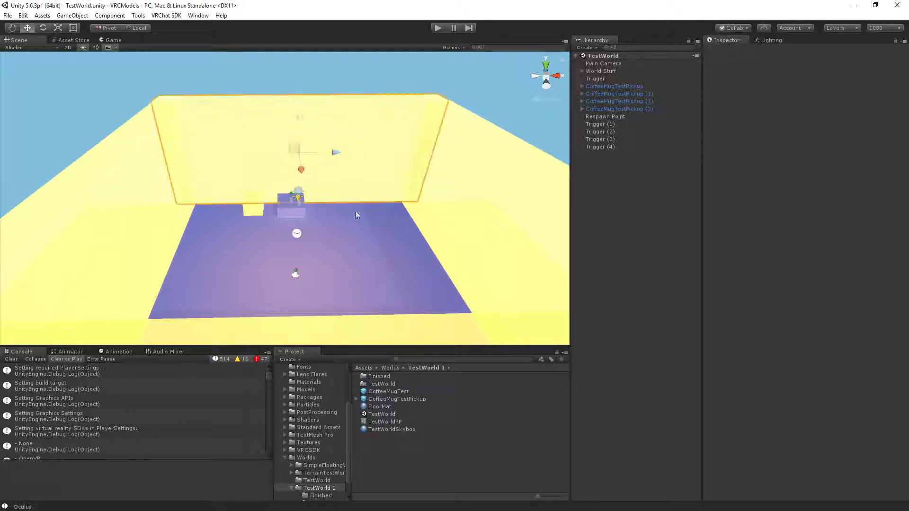
left_click(483, 219)
left_click(98, 225, "shift")
left_click(369, 335, "shift")
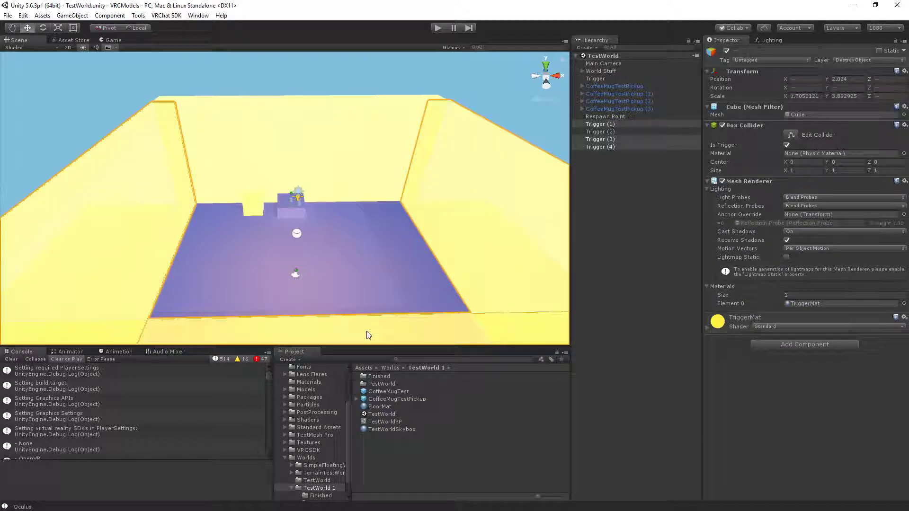
key("Delete")
- Stretch the remaining trigger wall into a box covering the whole floor, with a scale of about 9.80 × 4.35 × 9.42
left_click(347, 189)
left_click_drag(347, 189, 277, 218, "alt")
key("w")
key("t")
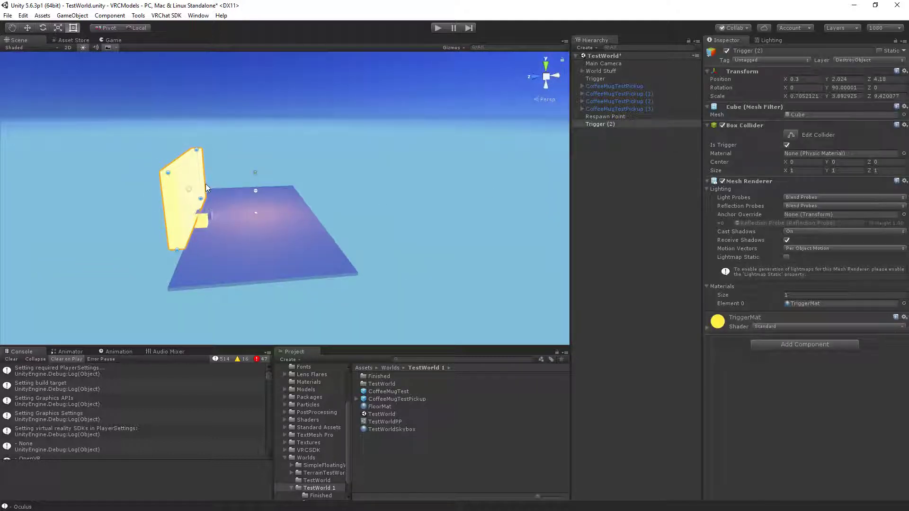
left_click_drag(202, 182, 226, 177)
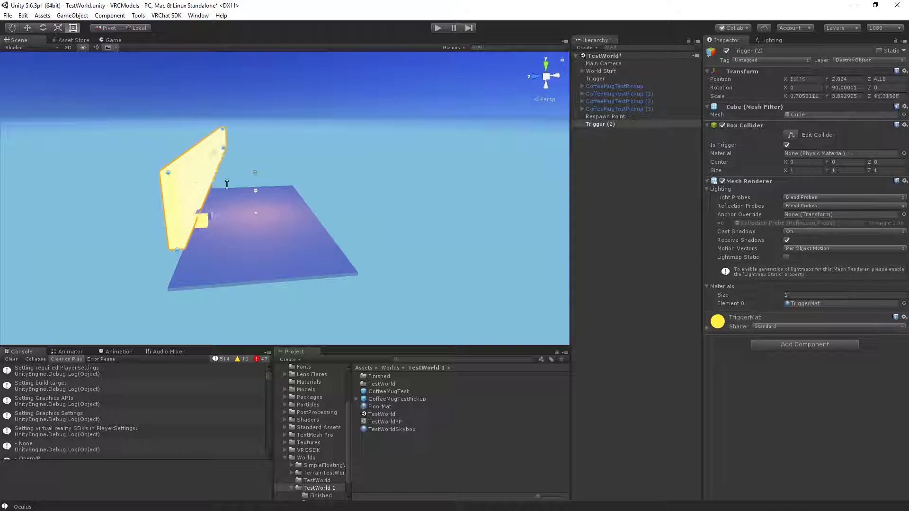
key("ctrl+z")
key("w")
mouse_move(262, 195)
right_mouse_down()
mouse_move(226, 219)
mouse_move(253, 186)
right_mouse_up()
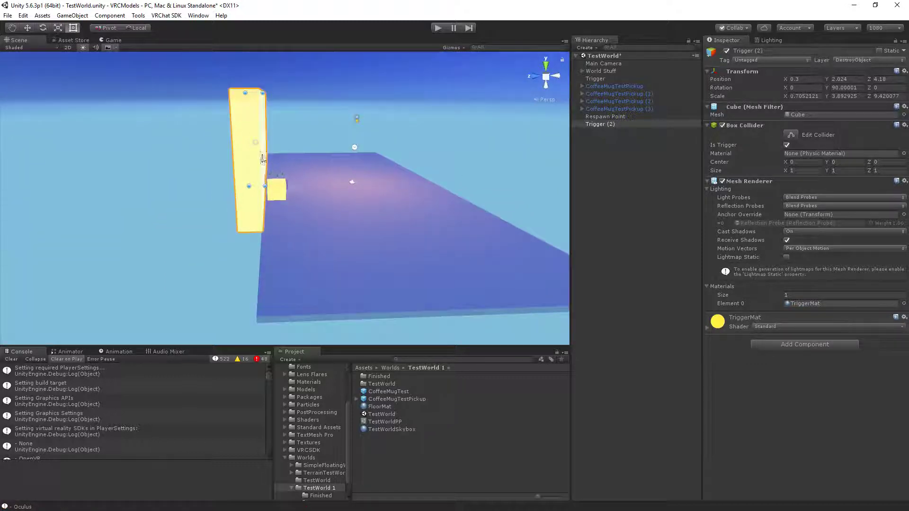
left_click_drag(253, 187, 469, 164)
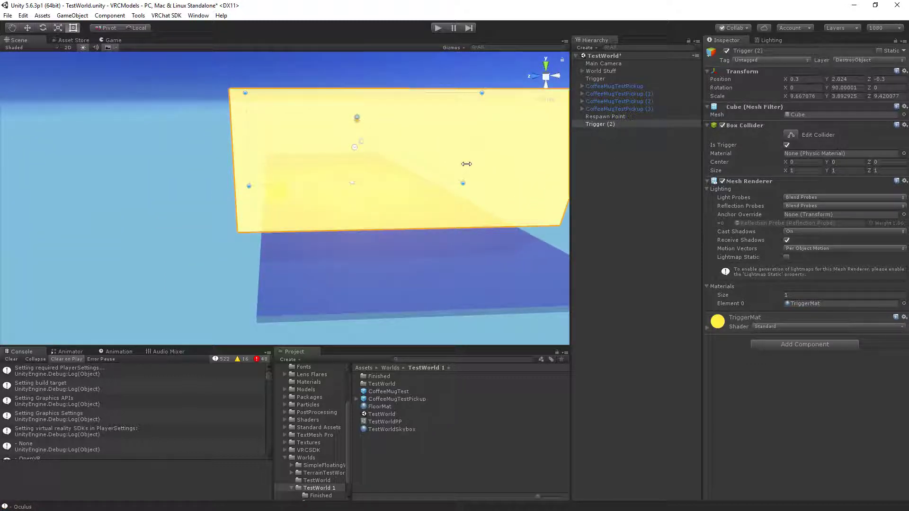
left_click_drag(361, 183, 360, 195)
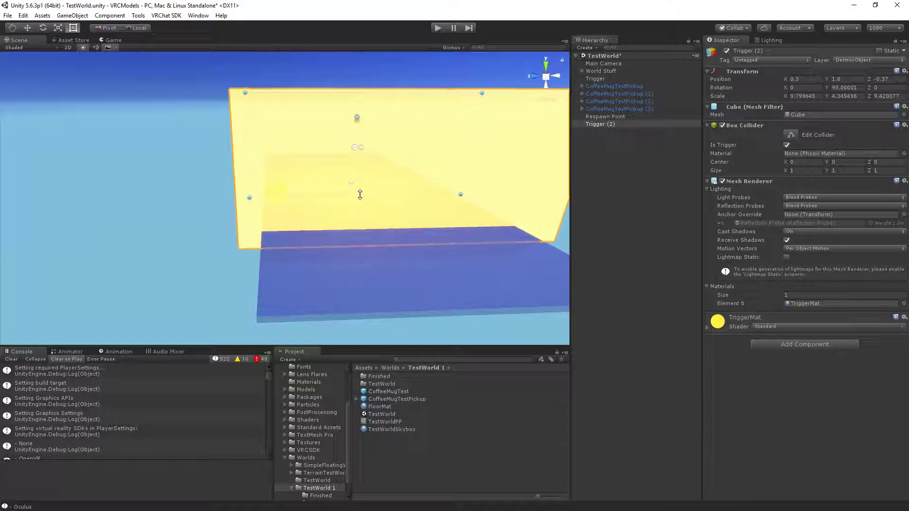
- Swap the first mug's trigger events so the first entry is OnExitTrigger and the second is OnEnterTrigger
right_click_drag(360, 195, 588, 138)
left_click(637, 86)
scroll(787, 290, "down", 10)
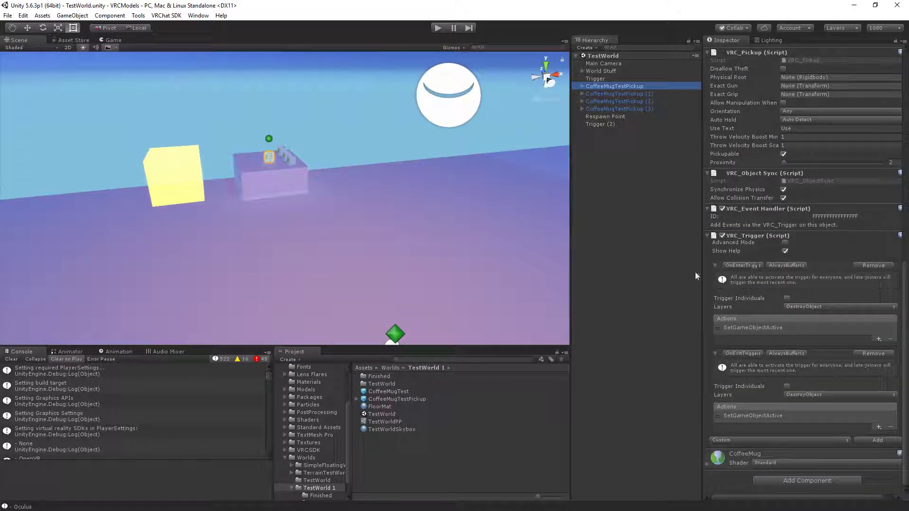
left_click(749, 264)
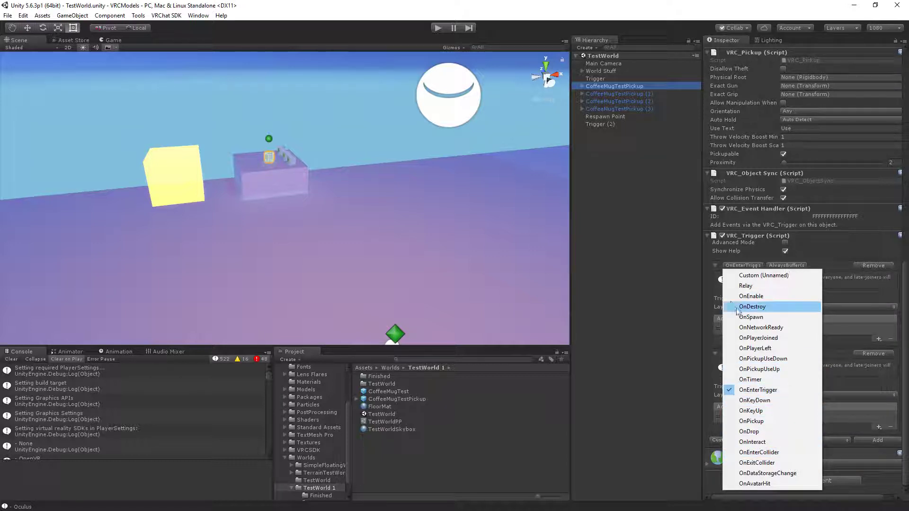
left_click(763, 464)
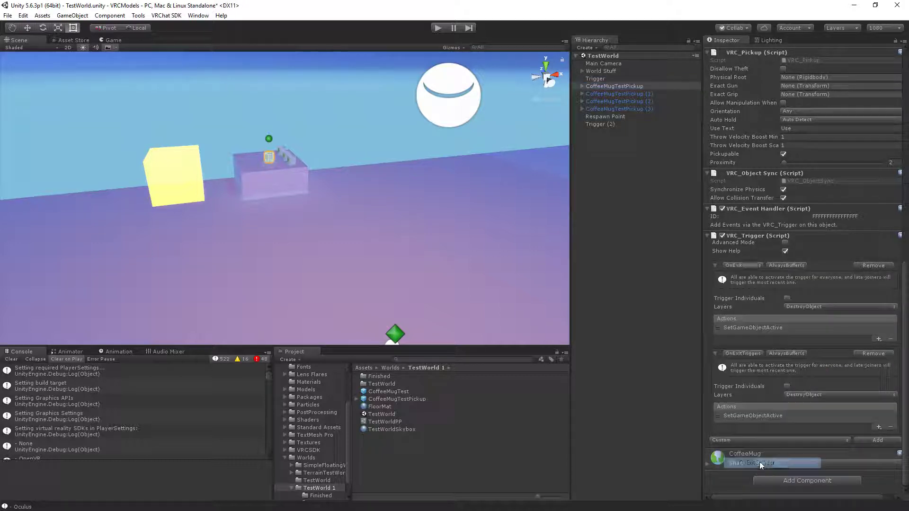
left_click(751, 352)
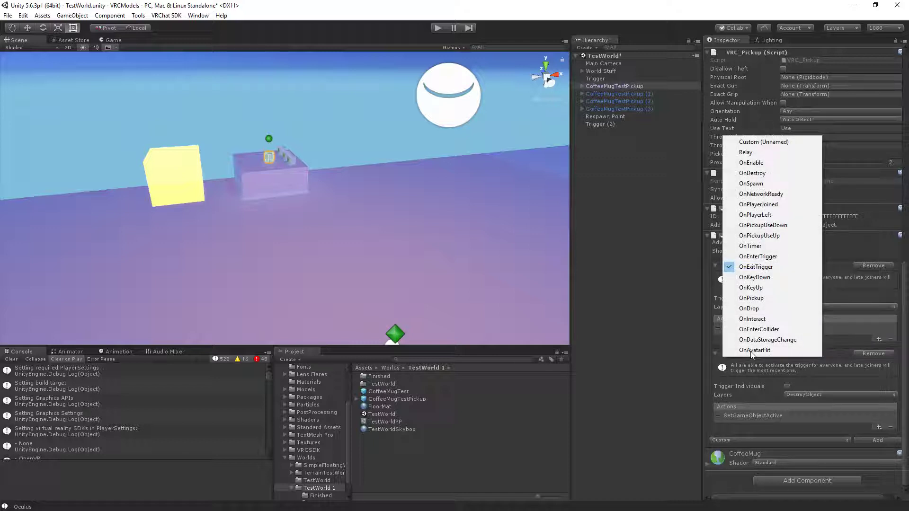
left_click(760, 257)
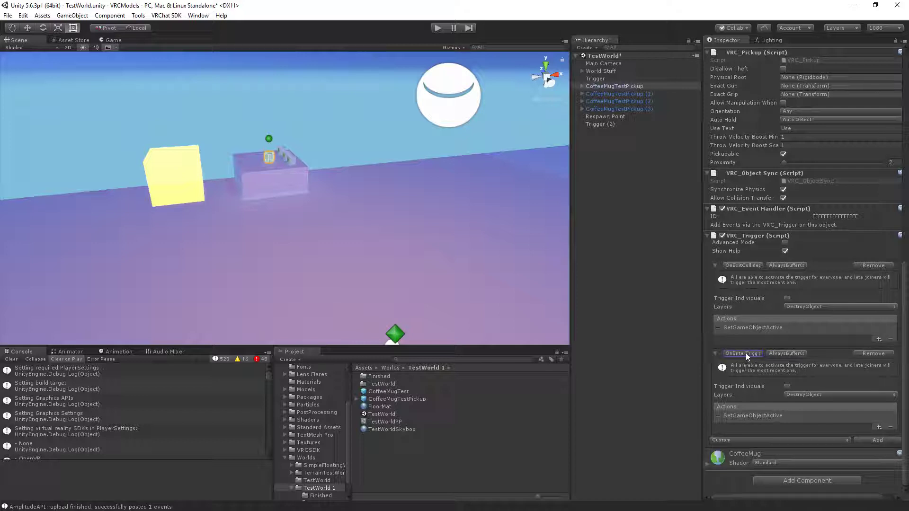
left_click(739, 265)
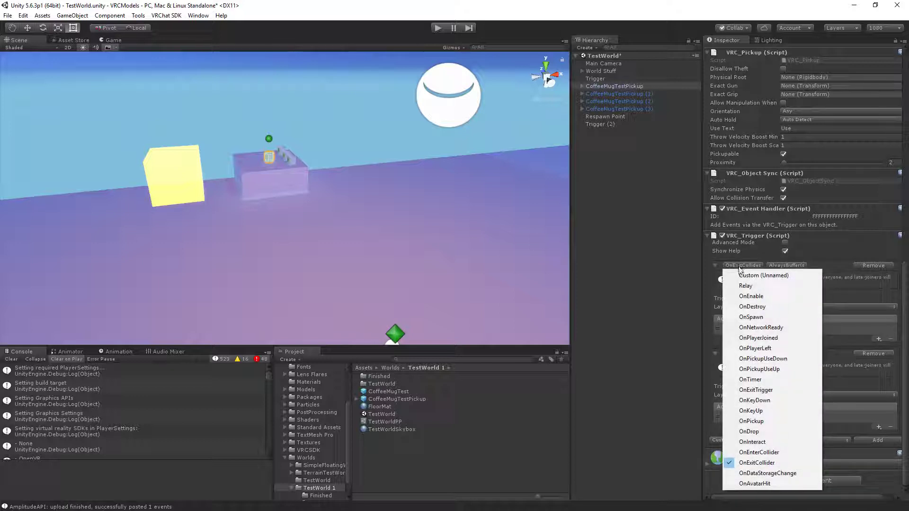
left_click(761, 389)
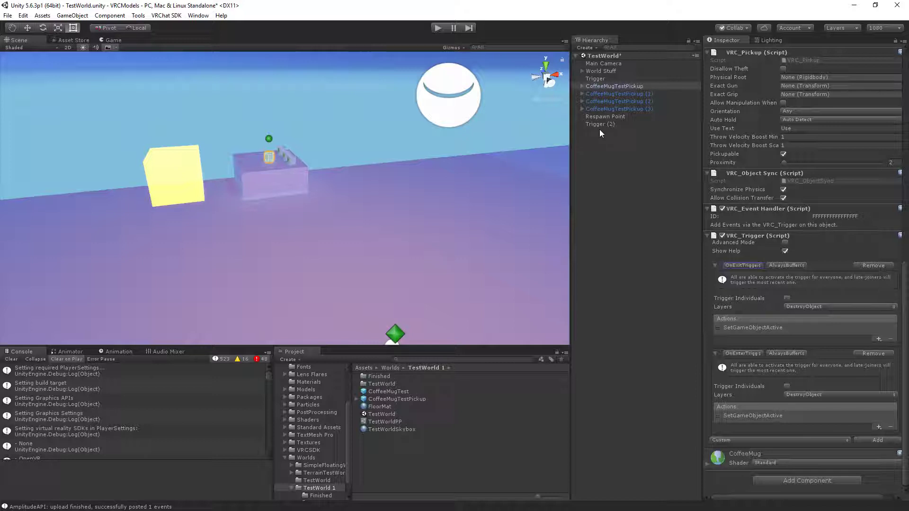
- Try moving the first mug out of the large trigger box, and undo the move
key("f")
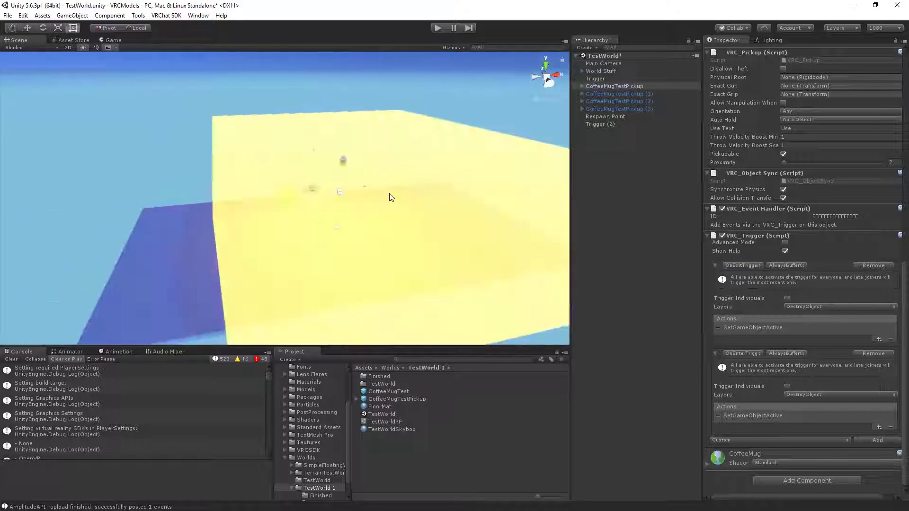
key("w")
left_click_drag(344, 191, 226, 200)
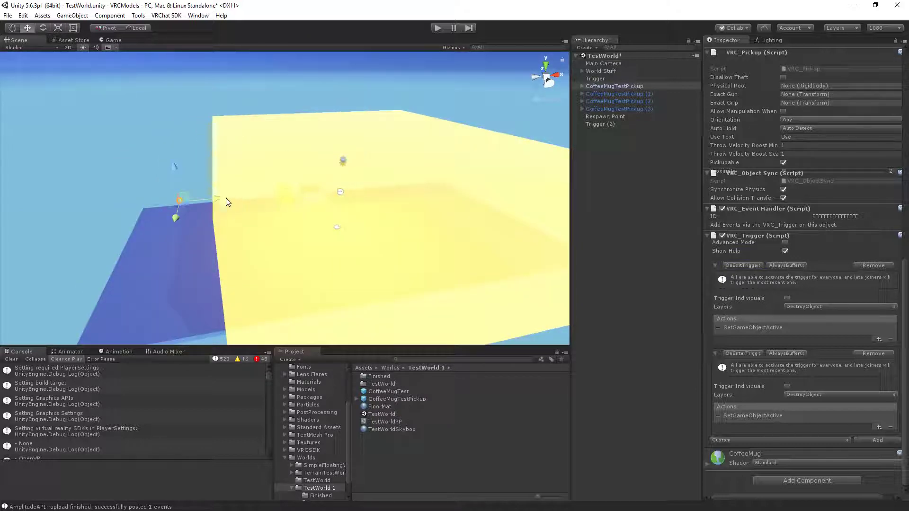
key("ctrl+z")
- Delete the small trigger cube beside the table
right_click_drag(328, 211, 371, 198)
key("s")
key("w")
left_click(123, 210)
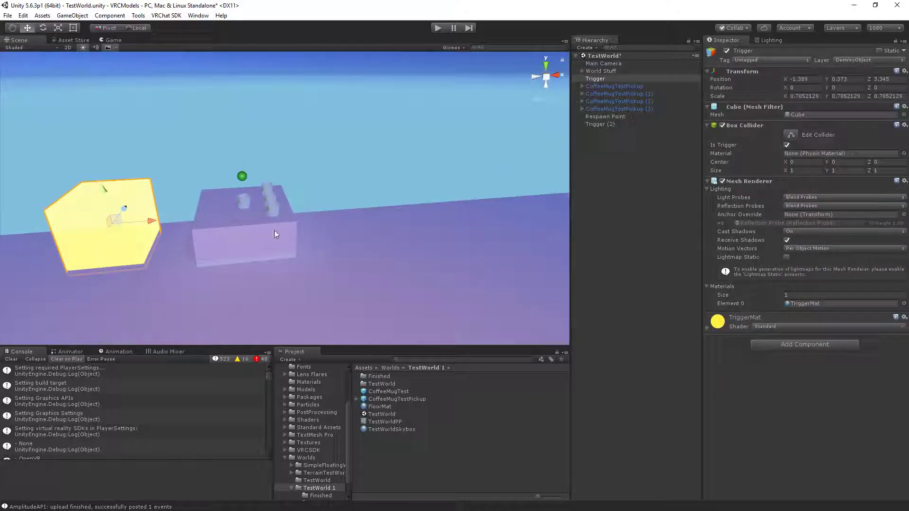
key("Delete")
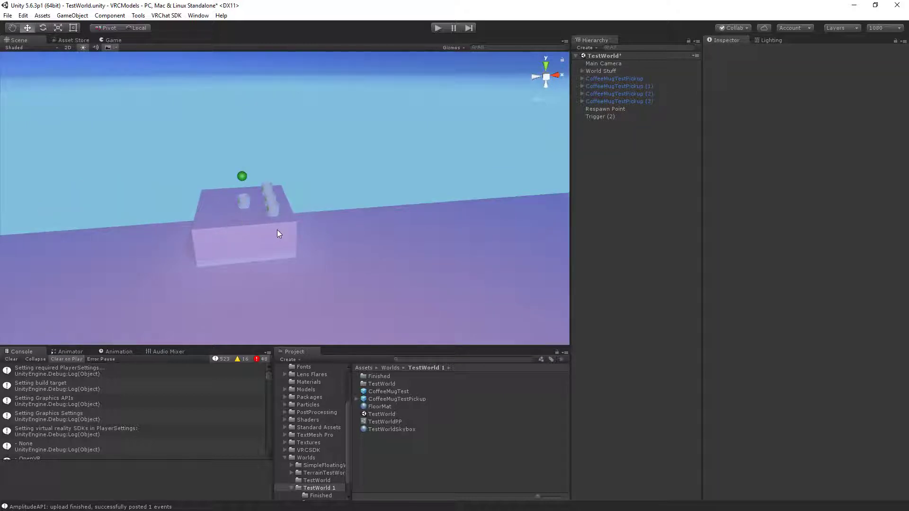
- Apply the first mug's swapped trigger events to its prefab
right_click_drag(277, 230, 345, 231)
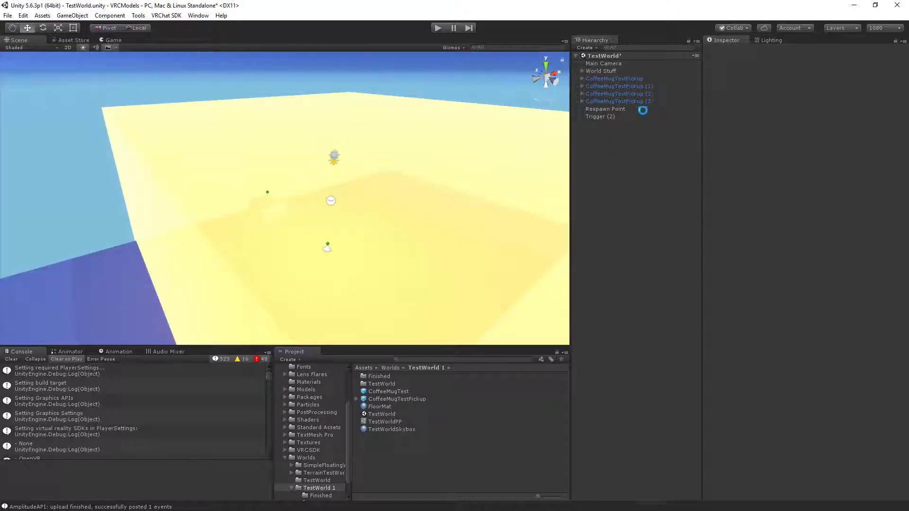
left_click(616, 78)
left_click(867, 68)
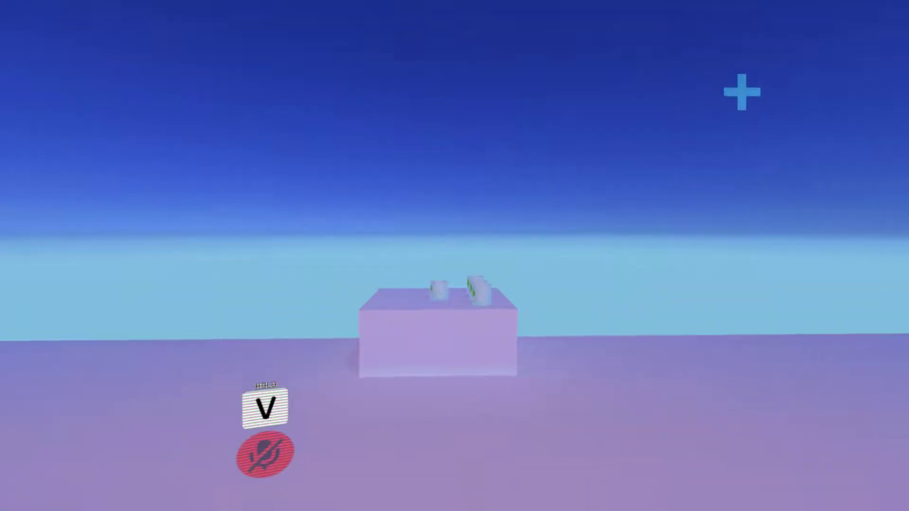
- In the VRChat test world, pick up the single mug on the table and carry it out of the large trigger box
key("w")
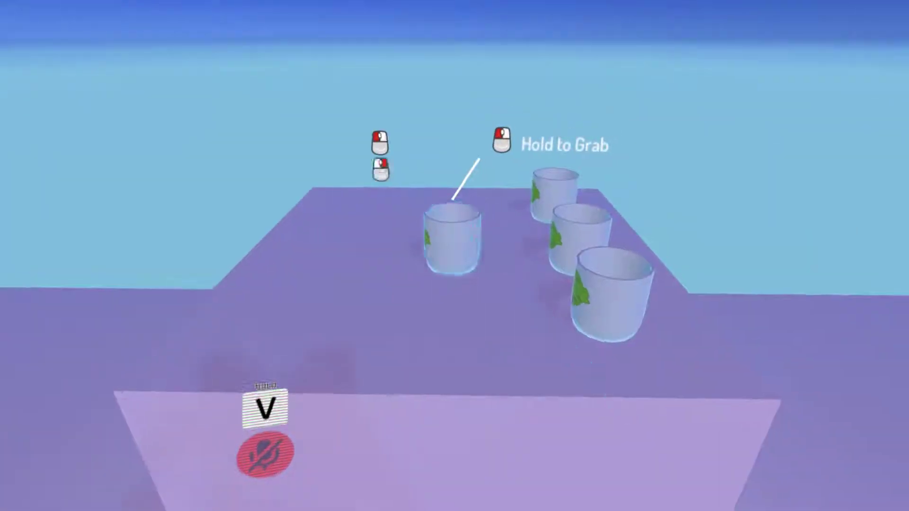
left_click(454, 256)
key("s")
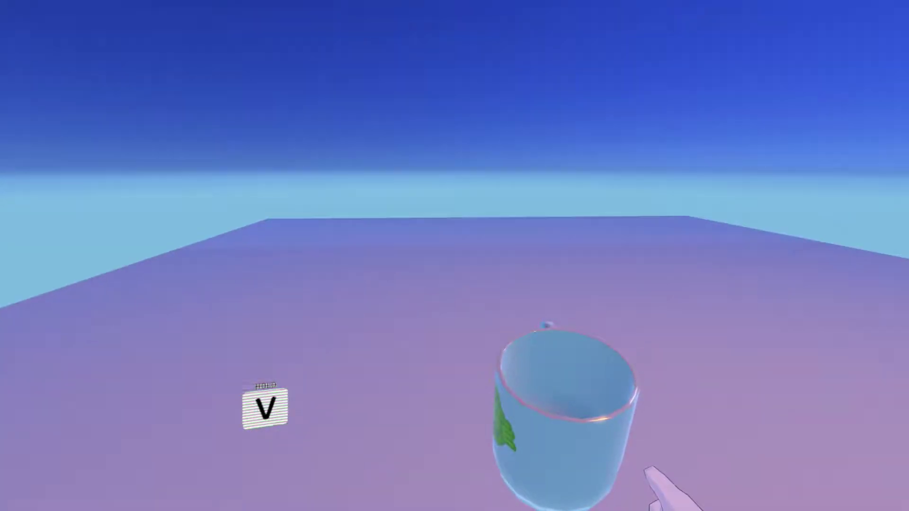
left_click_drag(454, 256, 462, 509)
left_click(455, 255)
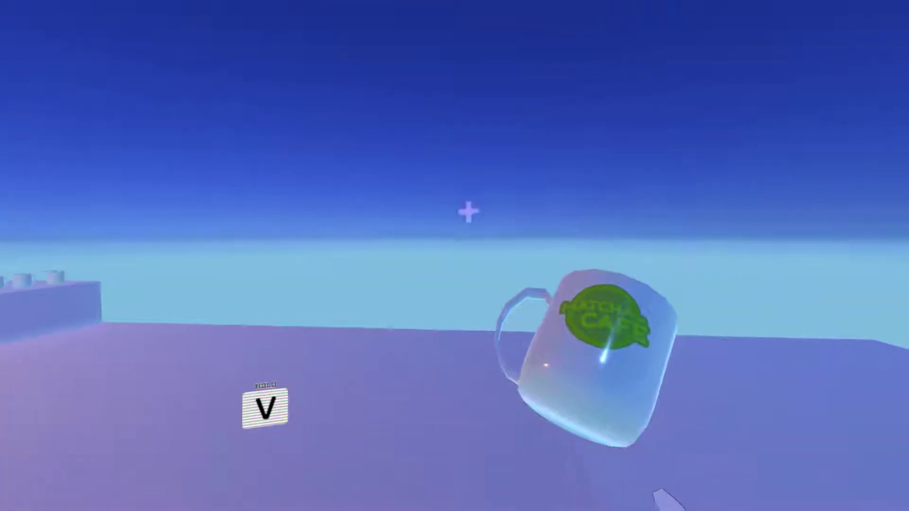
key("d")
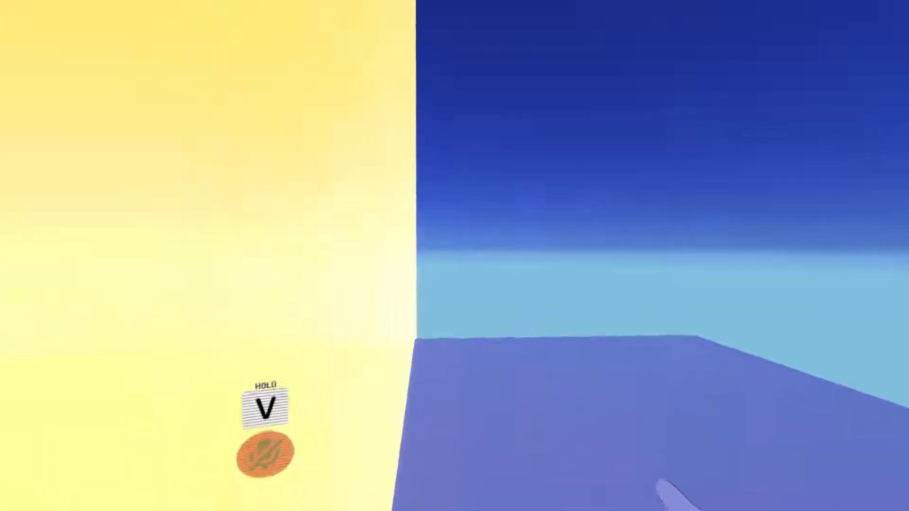
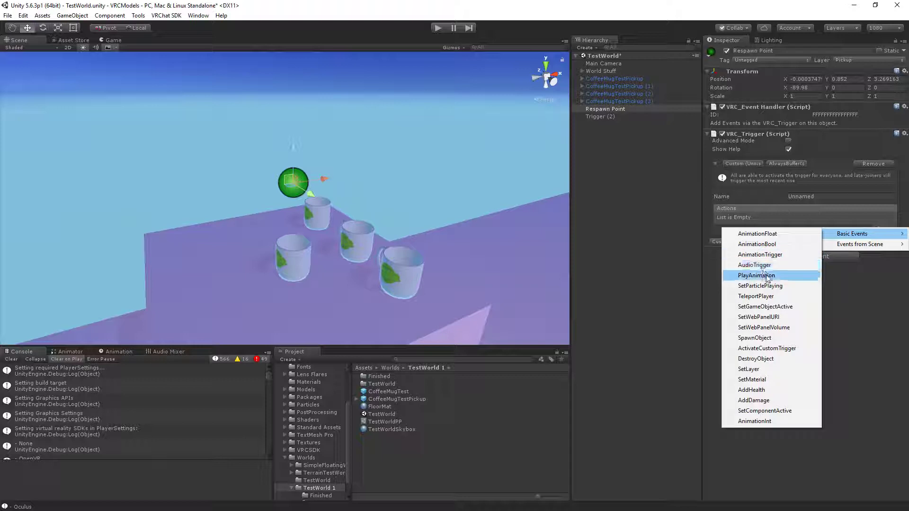
- Add a SpawnObject action to the Respawn Point's custom trigger and assign CoffeeMugTestPickup as its prefab
left_click(787, 337)
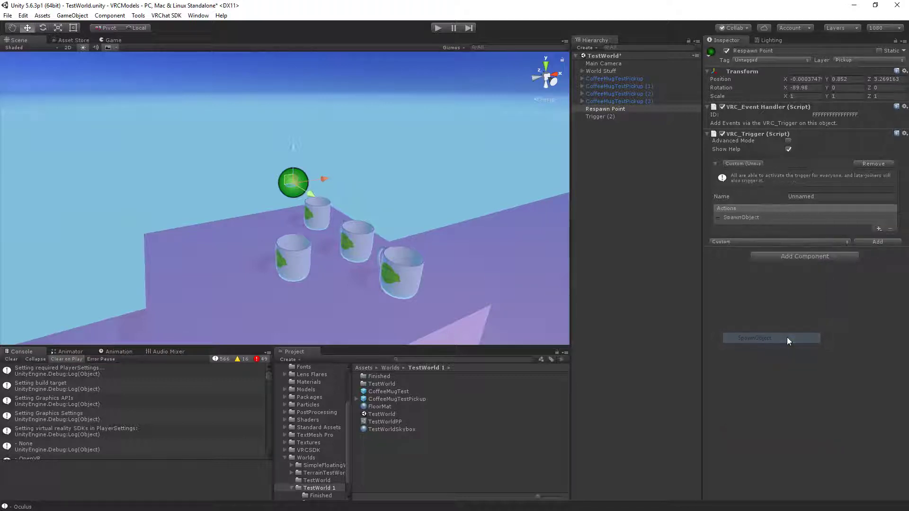
left_click(742, 217)
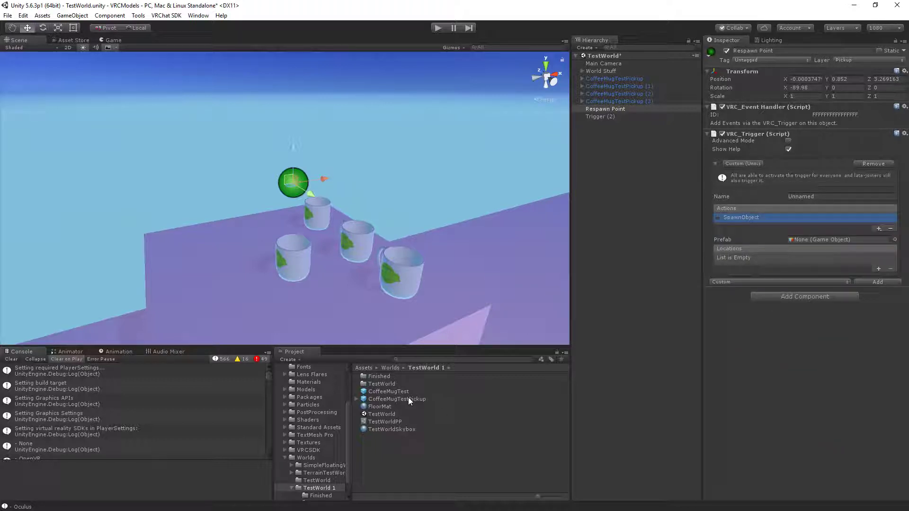
left_click_drag(408, 397, 811, 240)
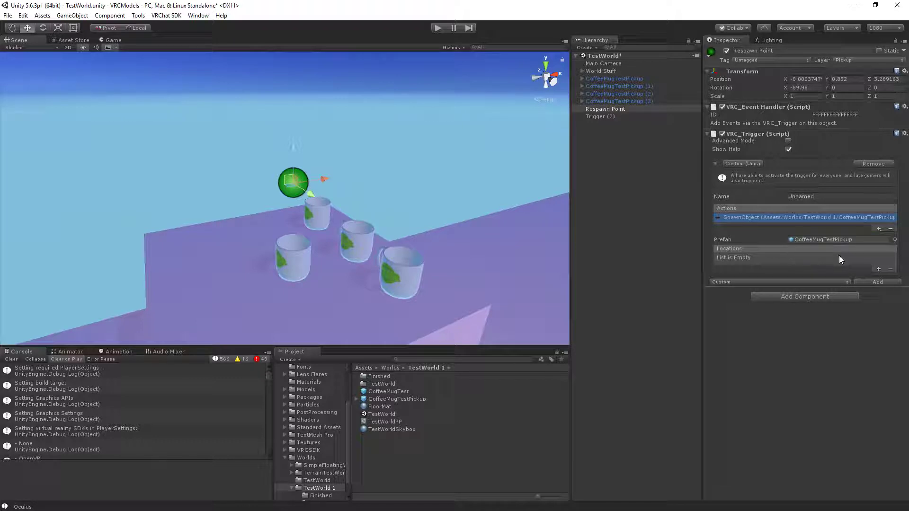
- Add a location to the Respawn Point's SpawnObject action and assign the Respawn Point itself as its transform
left_click(879, 269)
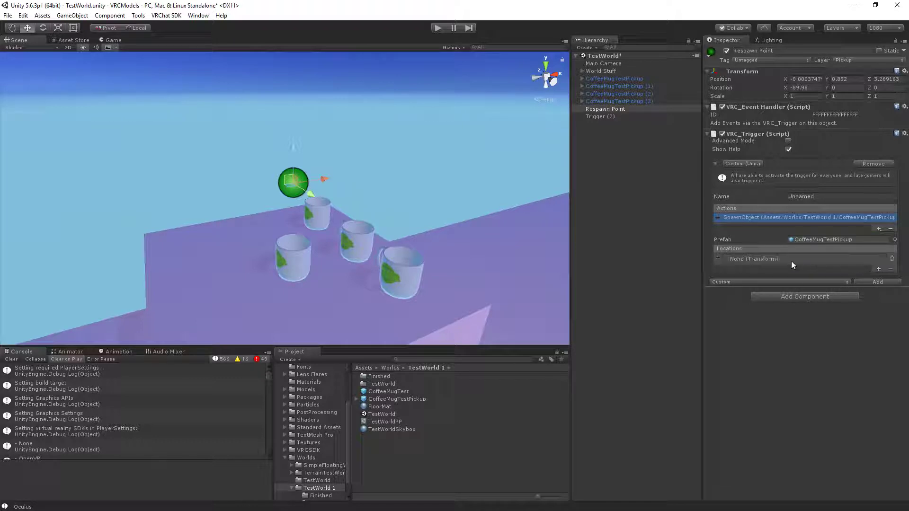
left_click(610, 109)
left_click_drag(611, 110, 777, 260)
- Examine the first mug's OnExitTrigger layer, its SetGameObjectActive receiver and the basic events available for it
left_click(635, 78)
scroll(822, 286, "down", 15)
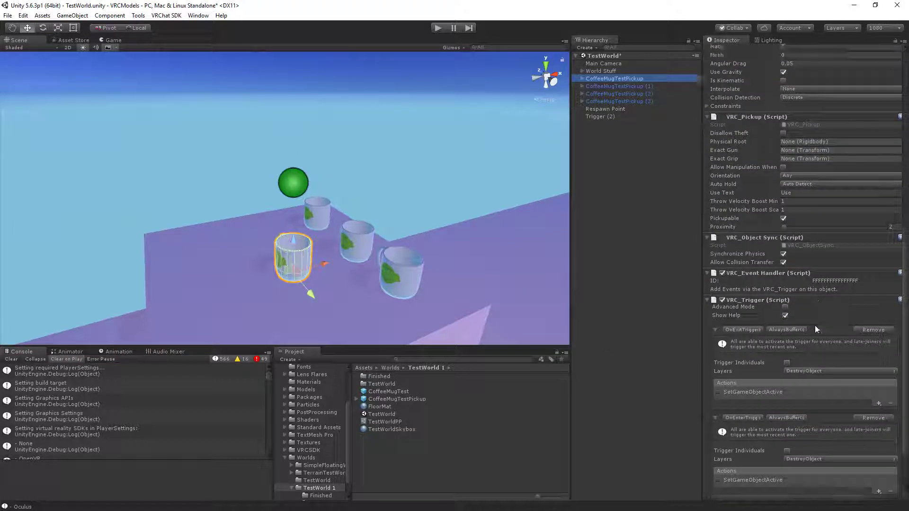
scroll(763, 334, "down", 1)
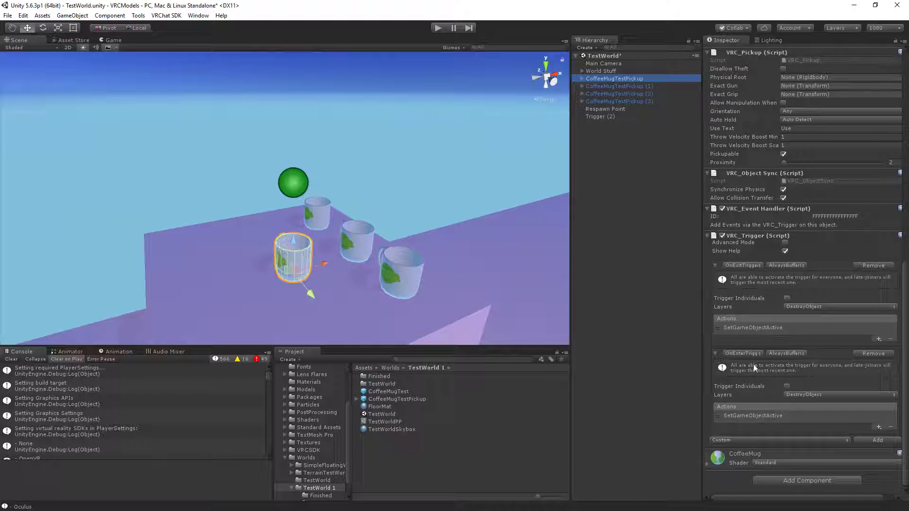
left_click(801, 308)
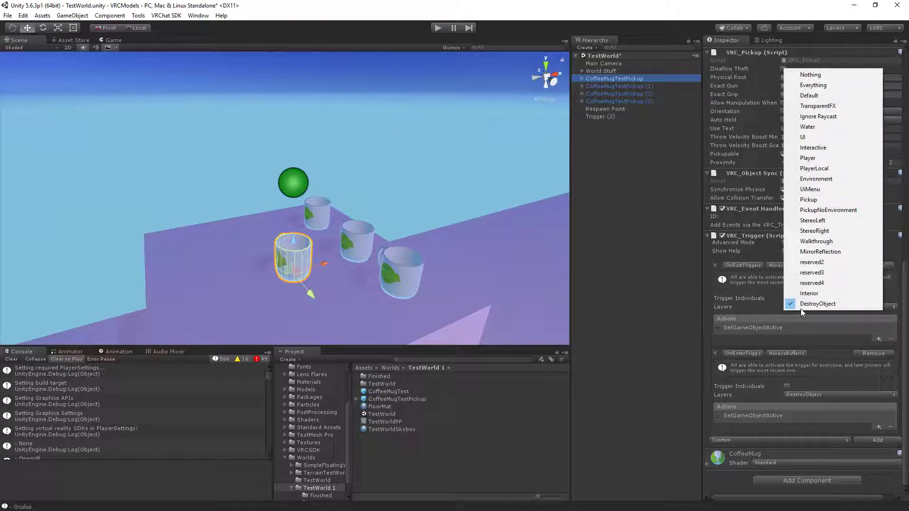
left_click(766, 327)
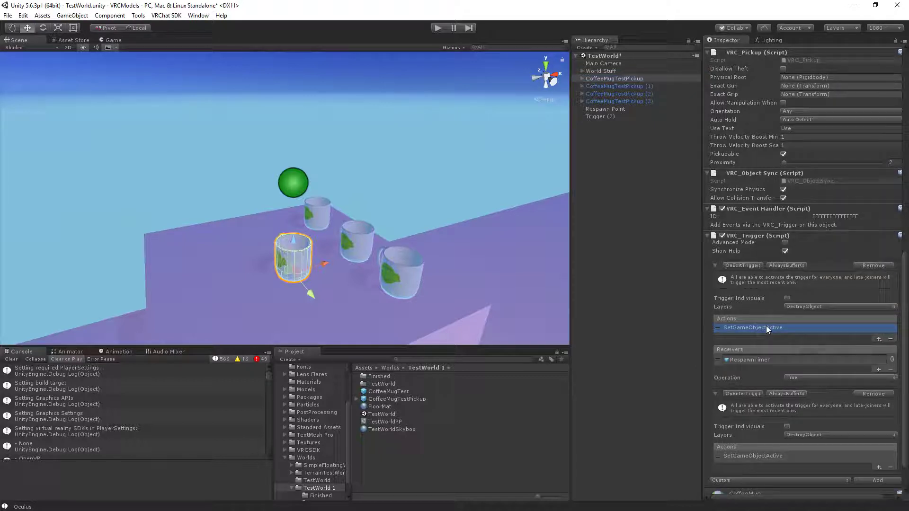
left_click(880, 339)
mouse_move(868, 346)
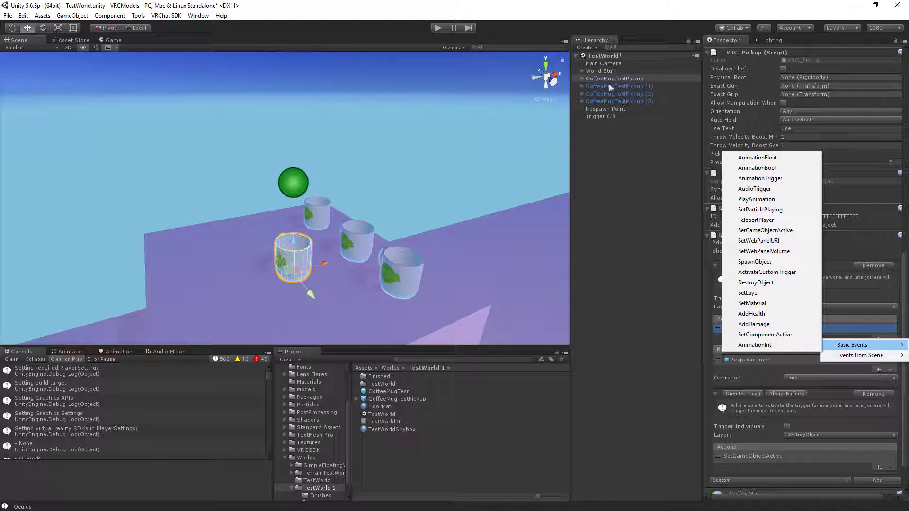
left_click(669, 357)
- Inspect the large trigger box, and look up DestroyObject among the basic events of the first mug's OnExitTrigger
left_click(602, 117)
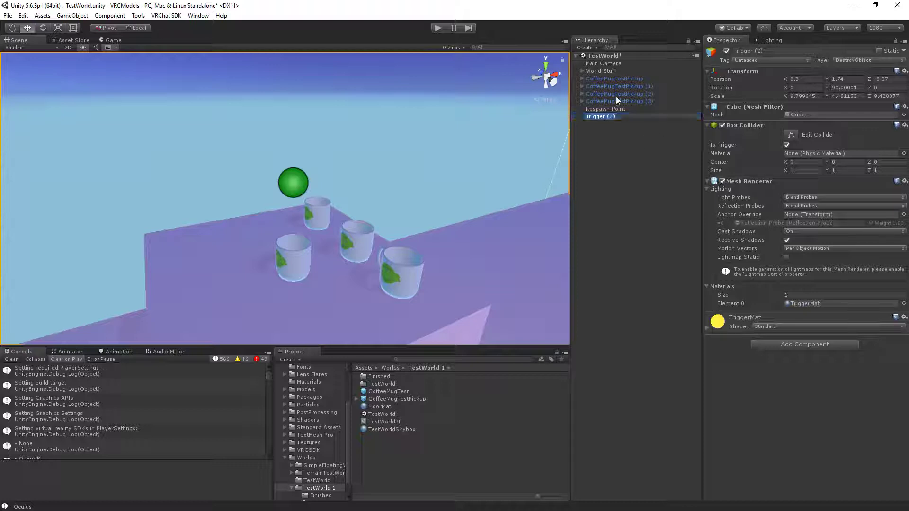
left_click(625, 79)
scroll(848, 327, "down", 9)
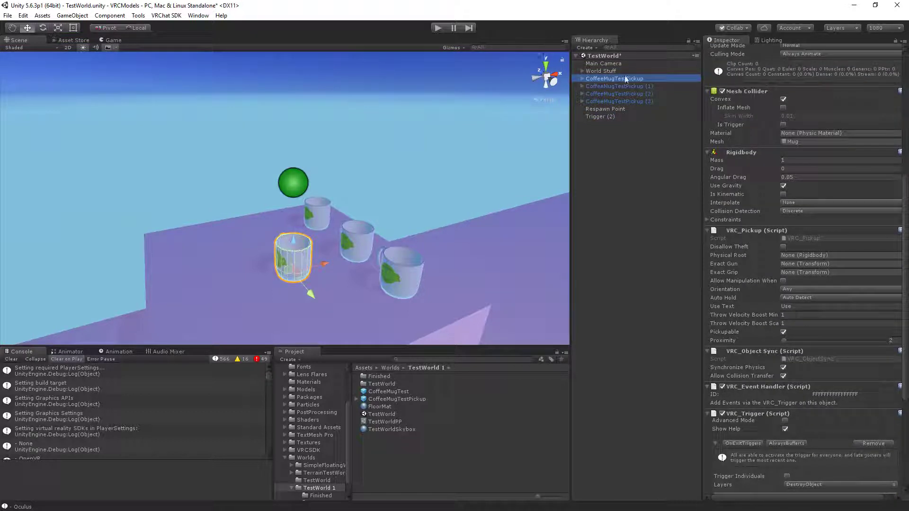
scroll(828, 339, "down", 5)
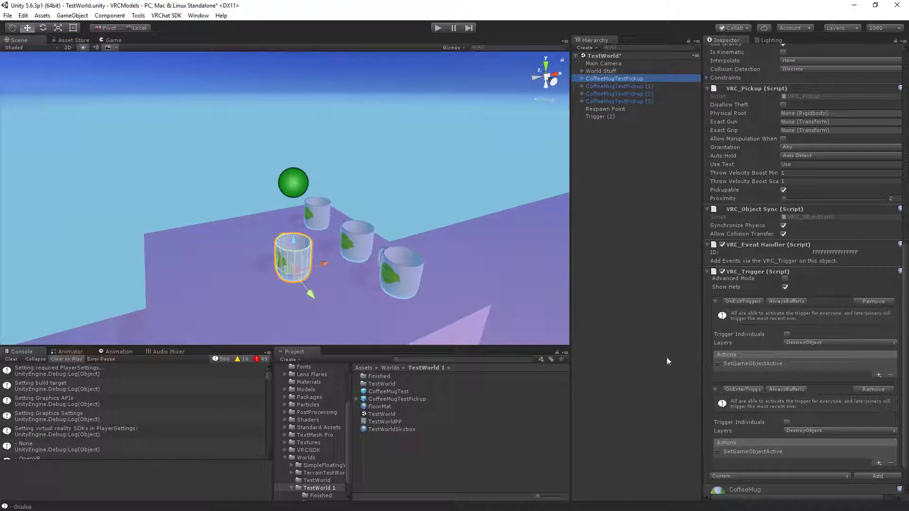
left_click(879, 377)
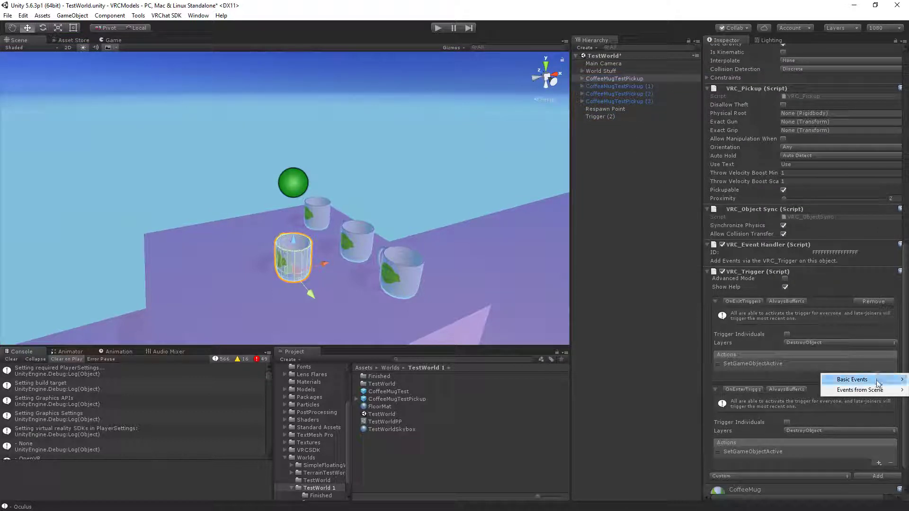
mouse_move(852, 379)
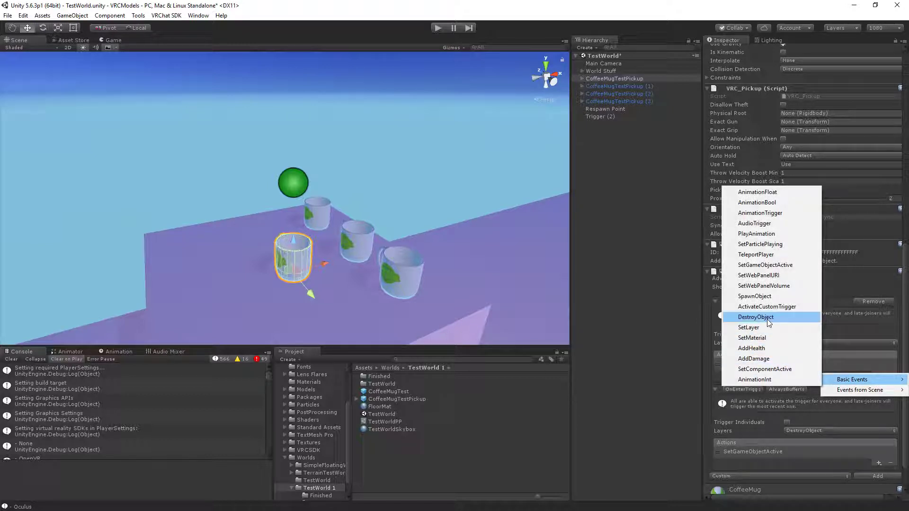
left_click(501, 240)
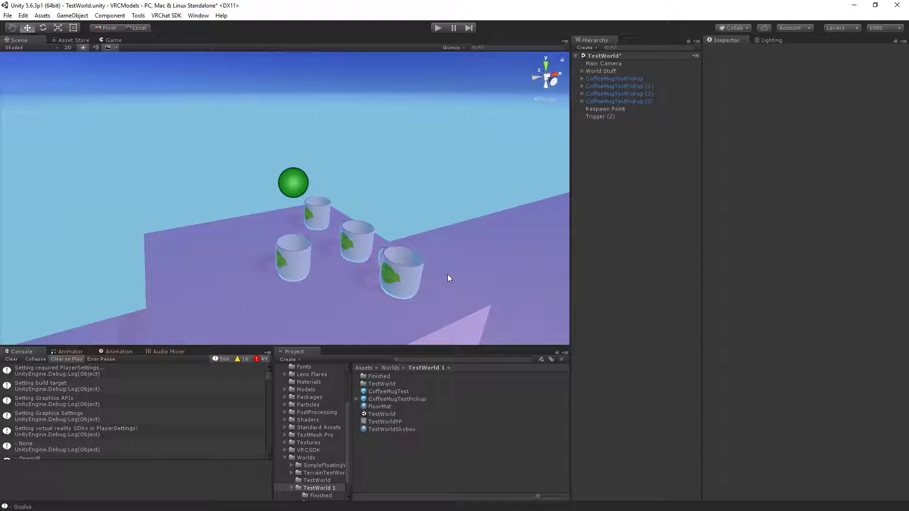
- Expand the first CoffeeMugTestPickup in the hierarchy and save the scene
left_click_drag(493, 208, 456, 204, "alt")
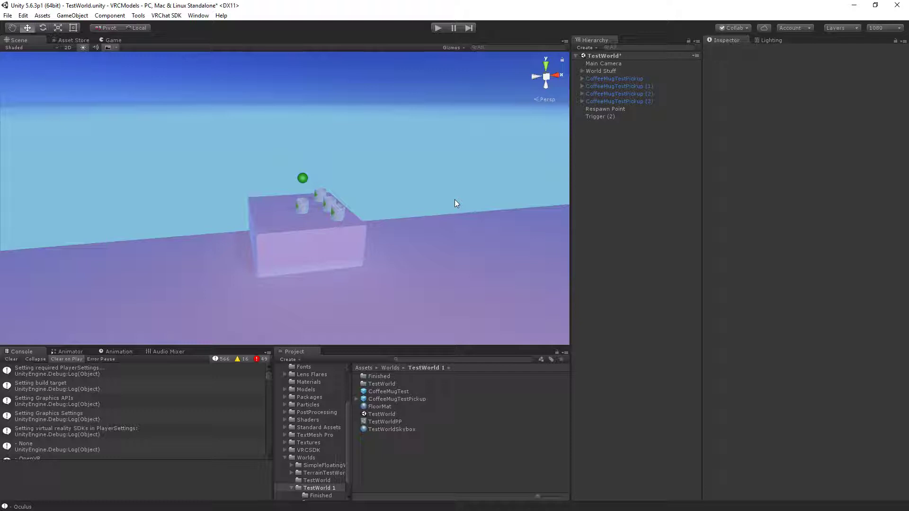
left_click_drag(637, 77, 583, 80)
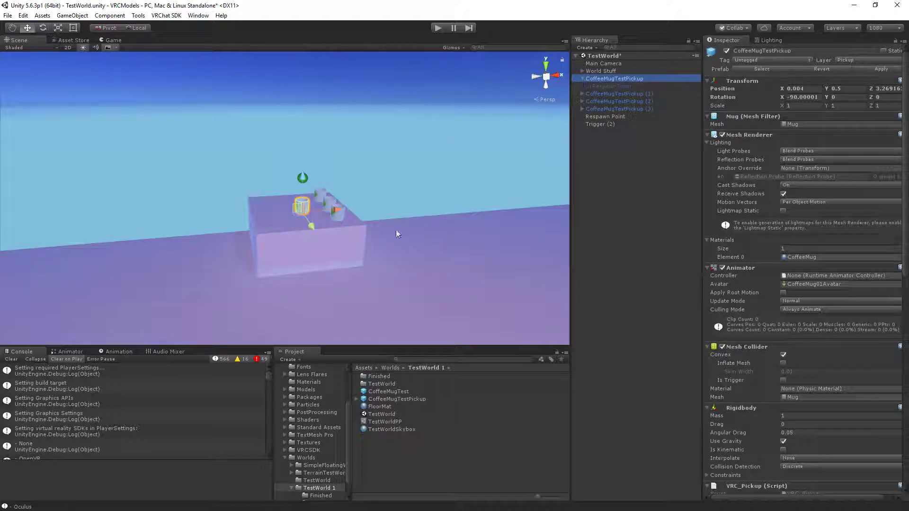
key("w")
mouse_move(396, 231)
right_mouse_down()
mouse_move(375, 223)
mouse_move(385, 219)
right_mouse_up()
key("ctrl+s")
key("s")
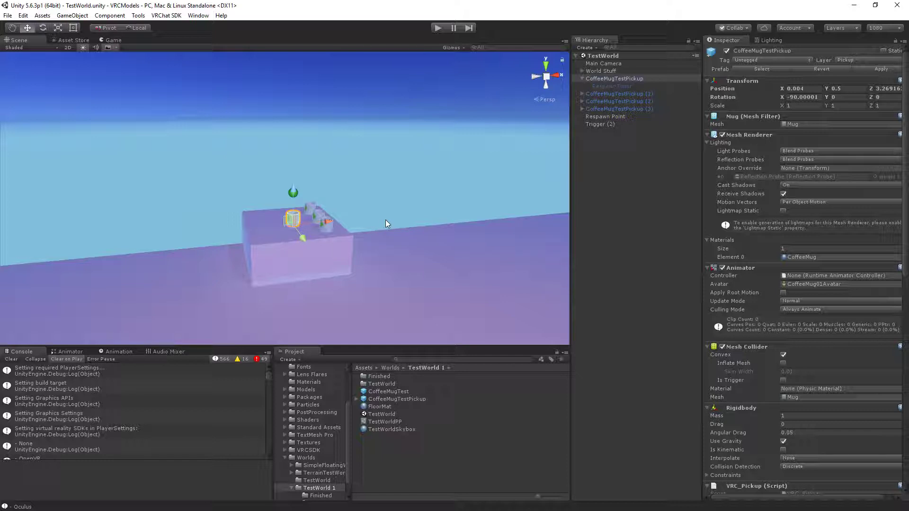
- Add a Particle System as a child of the first CoffeeMugTestPickup
key("w")
right_click_drag(386, 220, 557, 203)
key("s")
key("w")
right_click(629, 78)
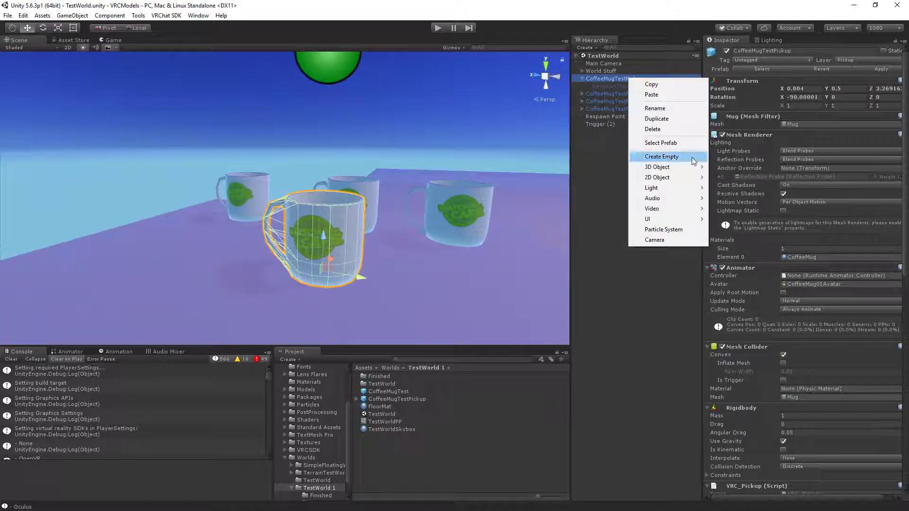
left_click(669, 232)
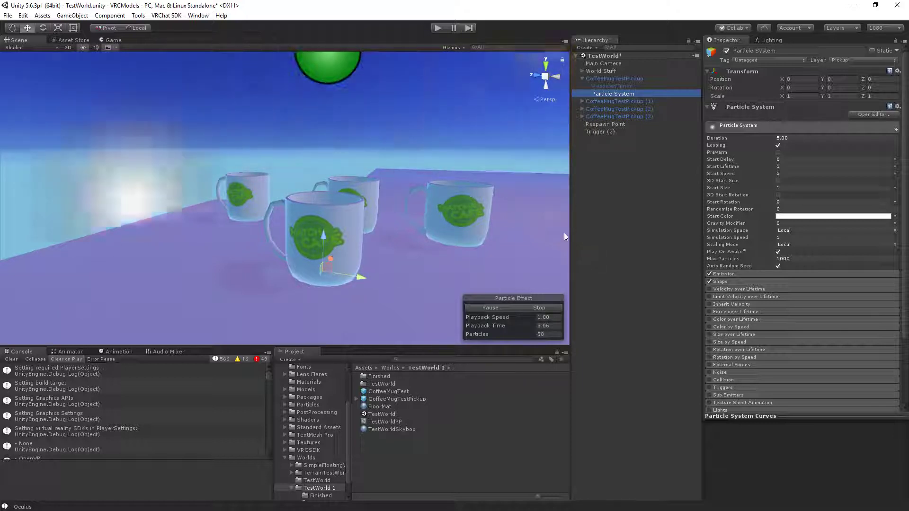
- Examine the default particle emission around the table from several distances and angles
key("s")
right_click_drag(351, 221, 370, 228)
key("w")
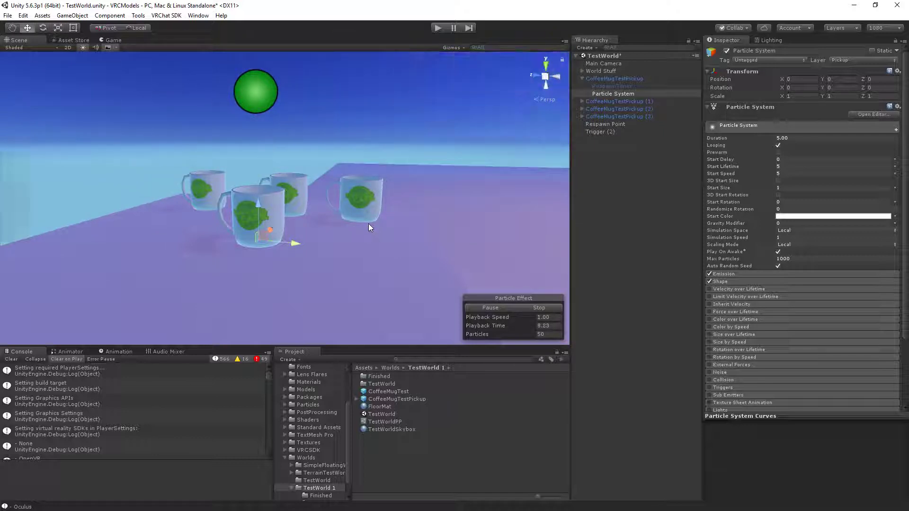
key("s")
right_click_drag(393, 231, 205, 231)
key("s")
key("d")
key("s")
key("d")
key("a")
key("w")
key("s")
key("w")
key("d")
right_click_drag(235, 203, 298, 206)
key("a")
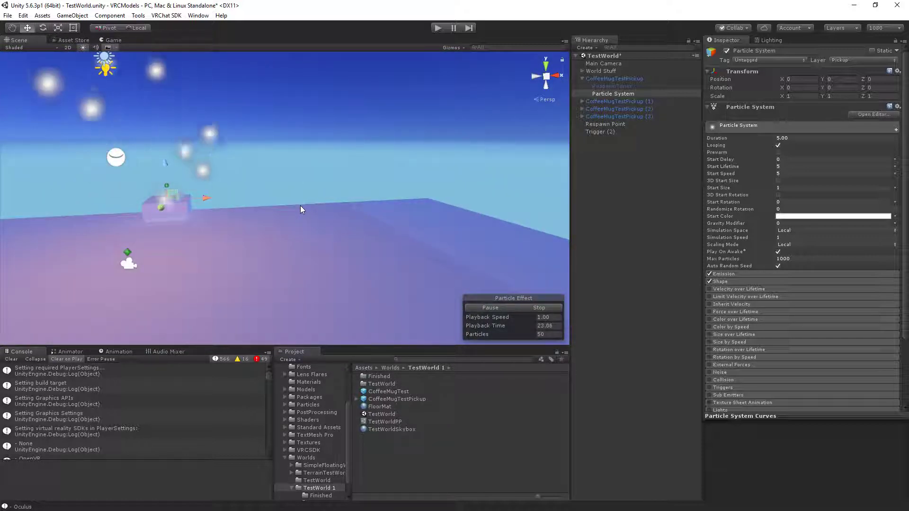
key("w")
right_click_drag(300, 206, 318, 216)
key("s")
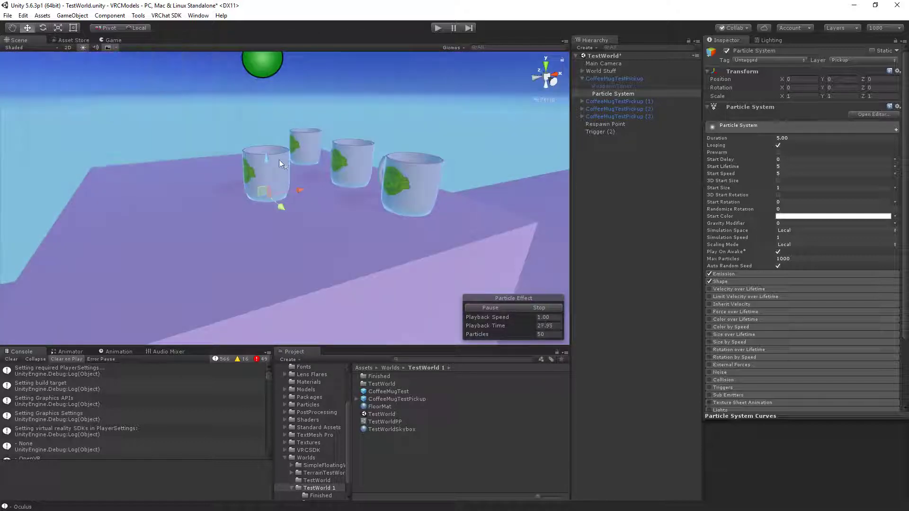
- Raise the particle system above the first mug to a Z position of about 0.25
left_click_drag(266, 151, 264, 62)
right_click_drag(264, 218, 254, 182)
key("s")
- Set the particle system's Start Speed to 0 and Start Size to 0.1
left_click(788, 173)
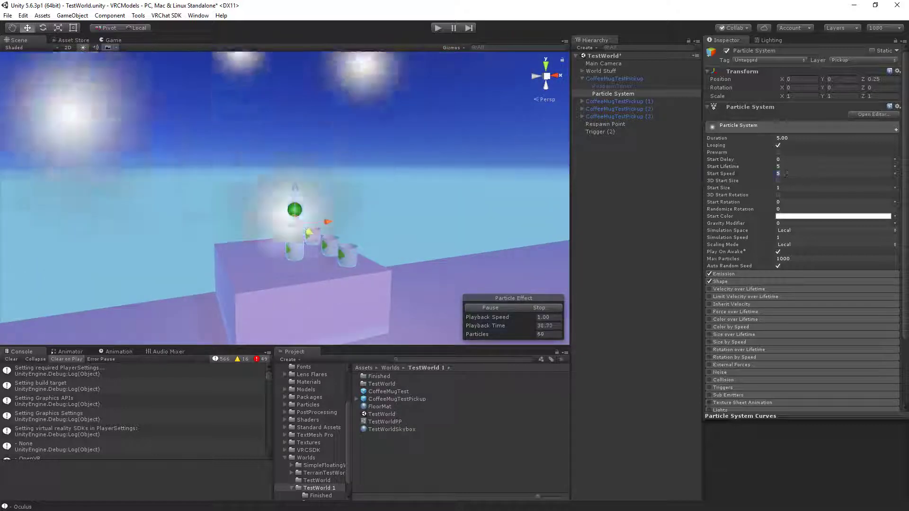
type("0")
key("Tab")
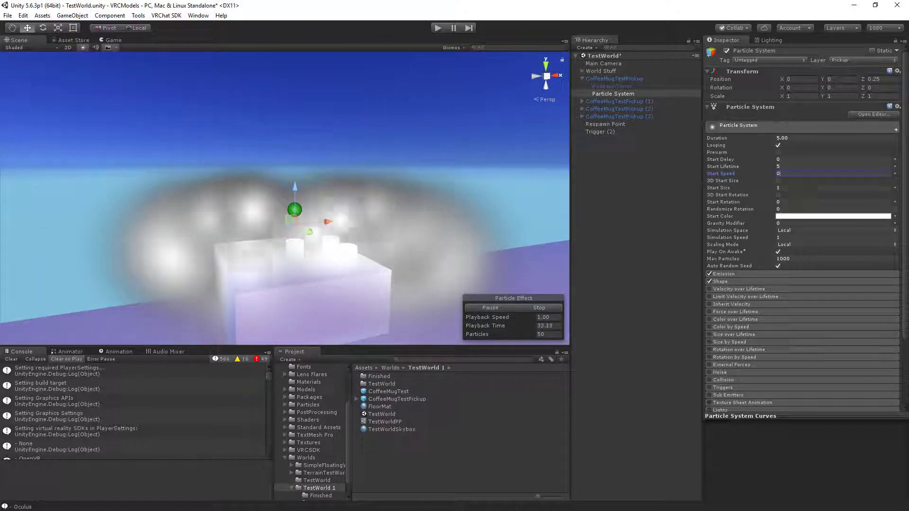
type("0.1")
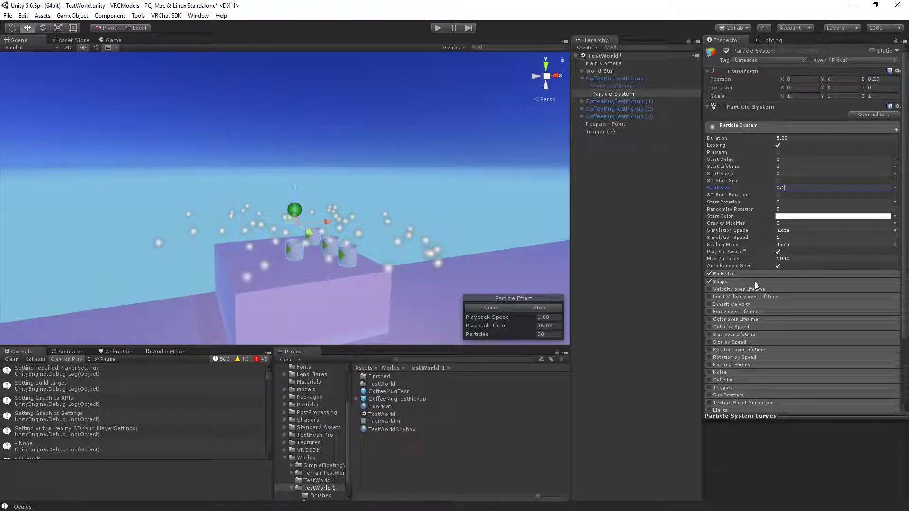
- Disable the particle system's Shape module and set its emission to Rate over Time 0 and Rate over Distance 10
left_click(710, 281)
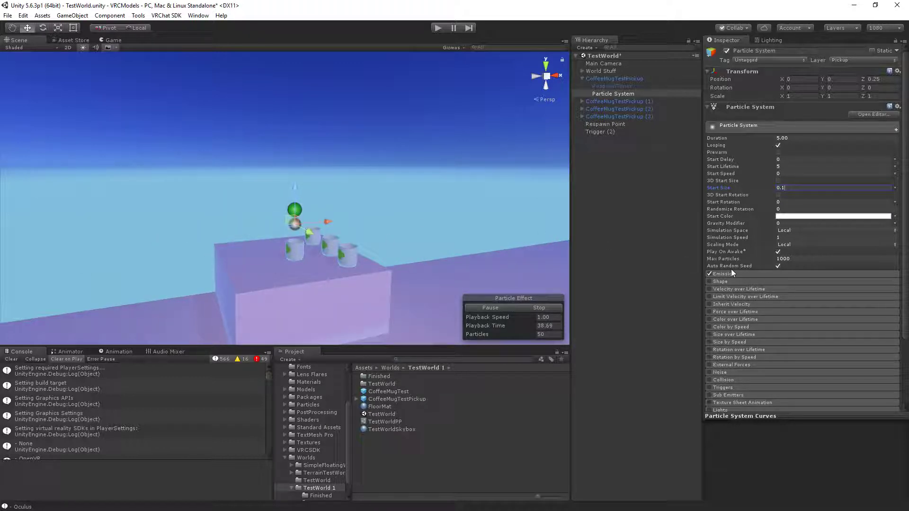
left_click(791, 275)
left_click(790, 282)
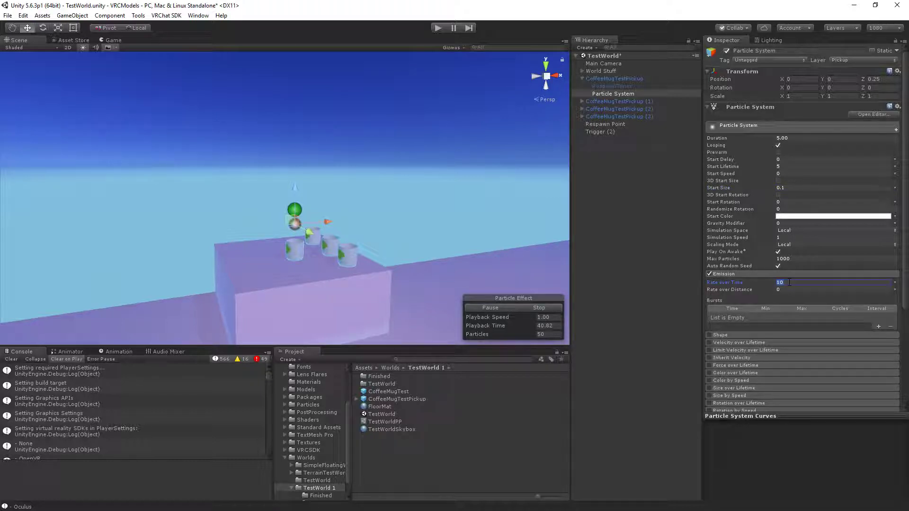
type("0")
key("Tab")
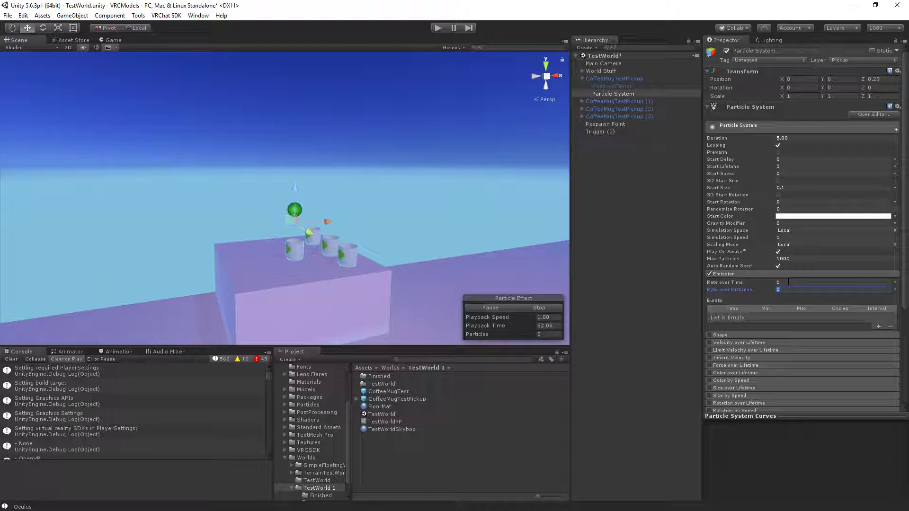
type("10")
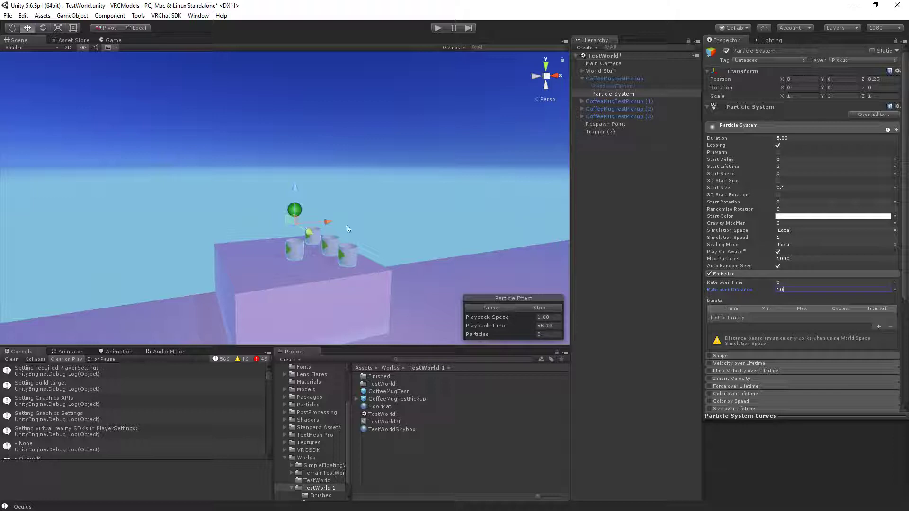
- Shift the particle system along X to test its distance-based emission, and set its Simulation Space to World
left_click(787, 283)
left_click_drag(325, 223, 391, 235)
left_click(549, 309)
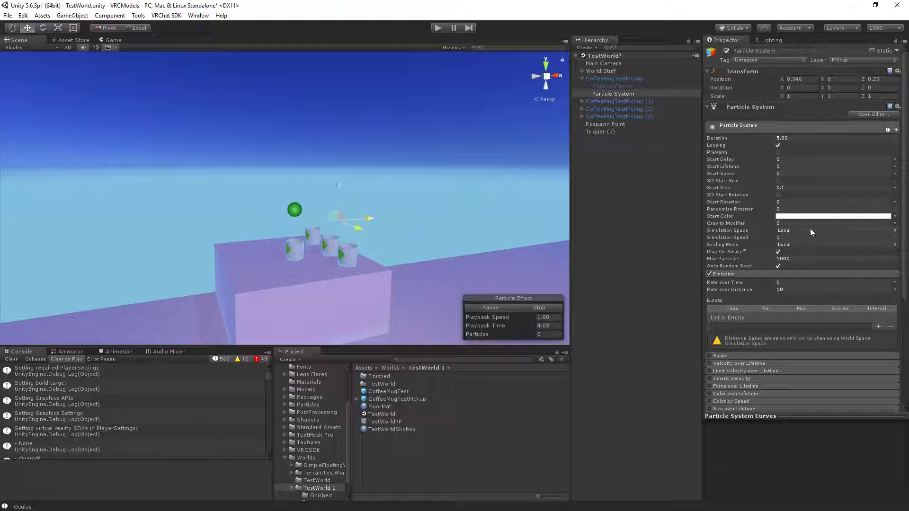
left_click(787, 231)
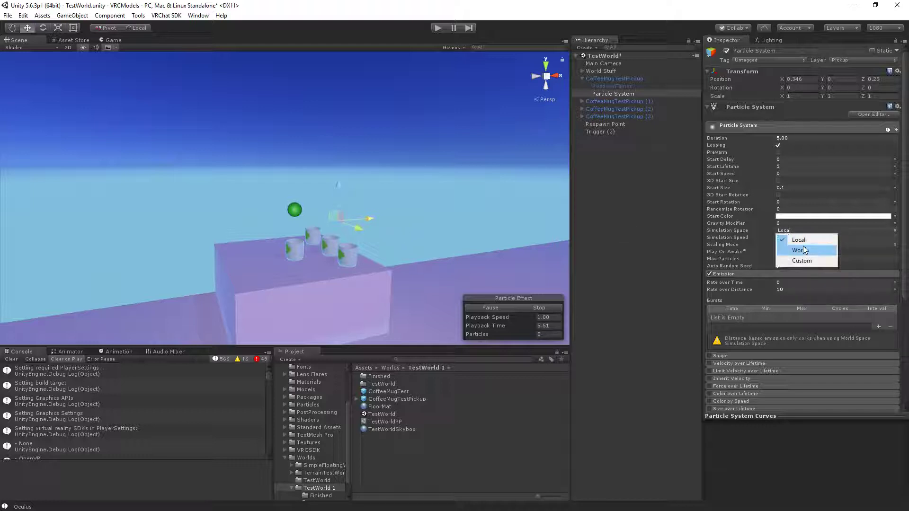
left_click(790, 242)
- Move the particle system away from the table to about X 2.702 and Z 0.333 to test its particle trail
left_click_drag(366, 219, 456, 232)
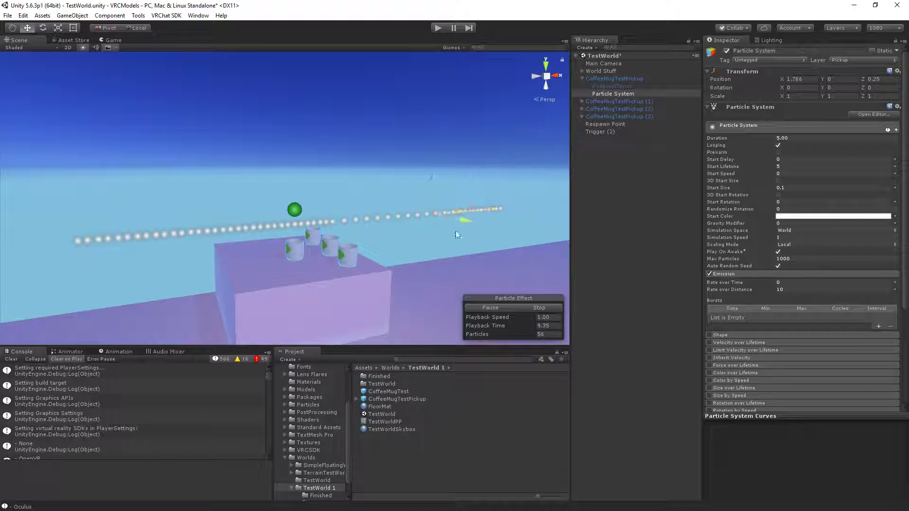
left_click_drag(432, 190, 576, 201)
key("d")
right_click_drag(441, 229, 398, 246)
key("s")
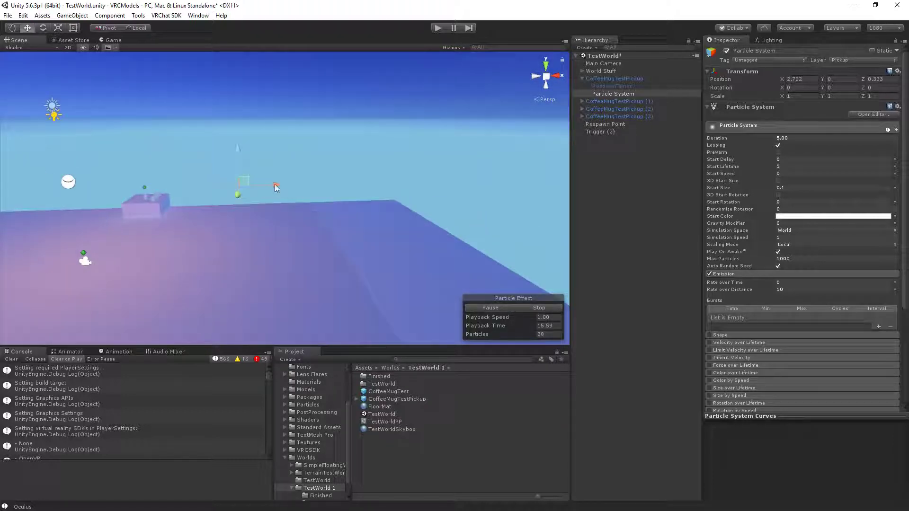
- Move the particle system back over the first mug, to about X -0.01 and Z 0.187
left_click_drag(275, 183, 187, 188)
mouse_move(481, 196)
right_mouse_down()
mouse_move(400, 197)
mouse_move(420, 168)
mouse_move(472, 198)
right_mouse_up()
key("w")
left_click_drag(329, 207, 308, 210)
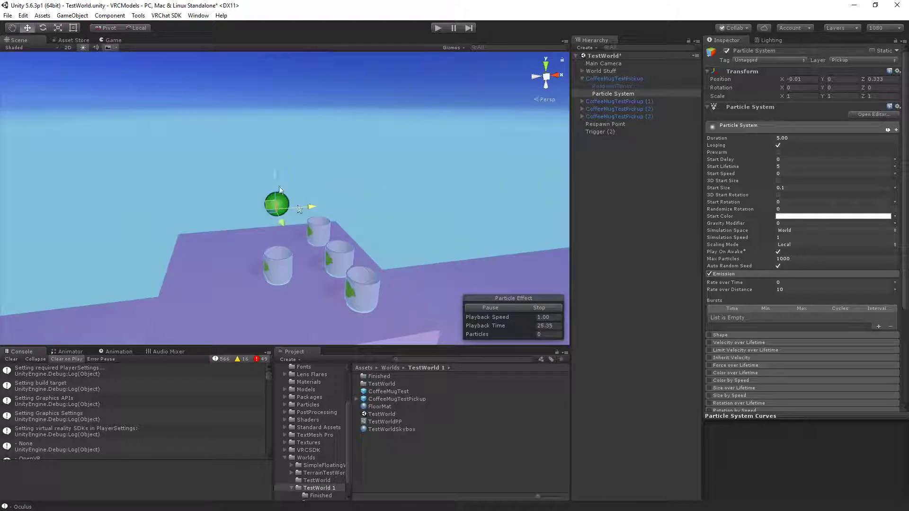
left_click_drag(275, 180, 277, 210)
- Turn off the particle system's Play On Awake and set Max Particles to 10000
left_click(829, 260)
key("Return")
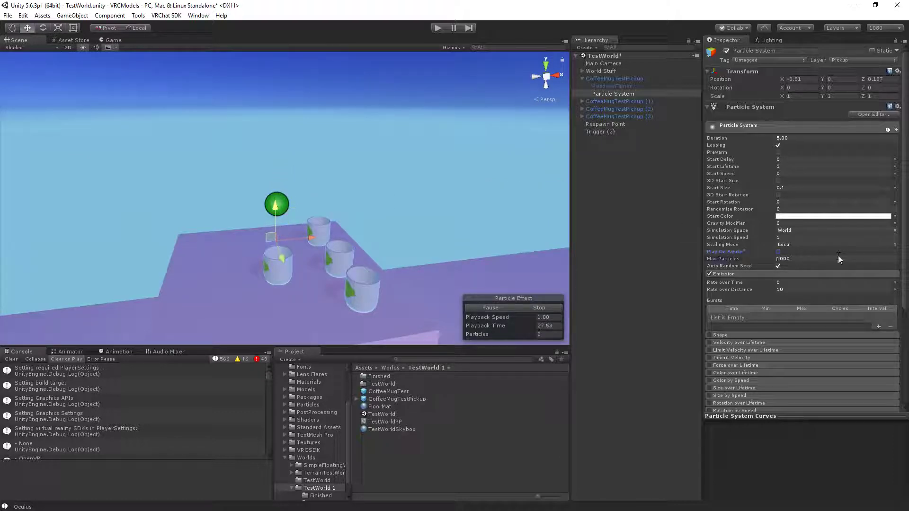
left_click(815, 252)
left_click(826, 258)
- Set the particle system's emission Rate over Distance to 15
scroll(831, 258, "down", 3)
left_click(798, 232)
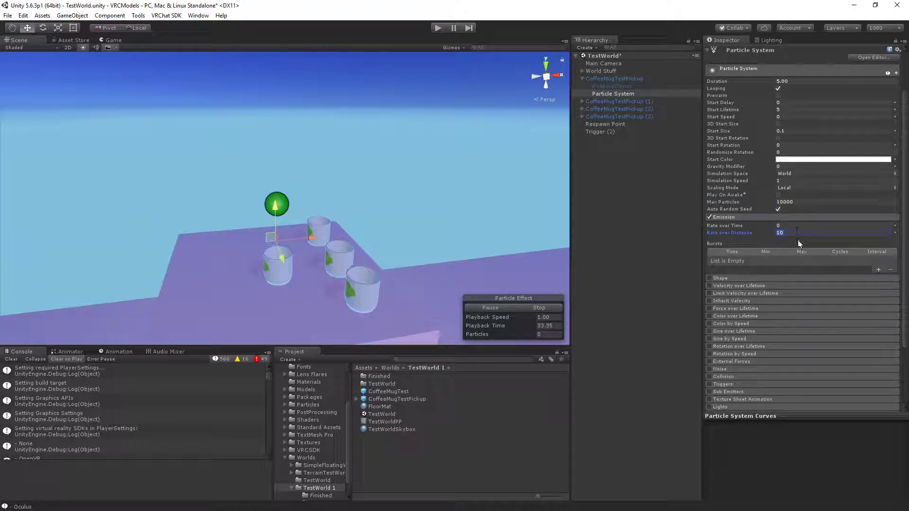
type("15")
scroll(782, 266, "down", 4)
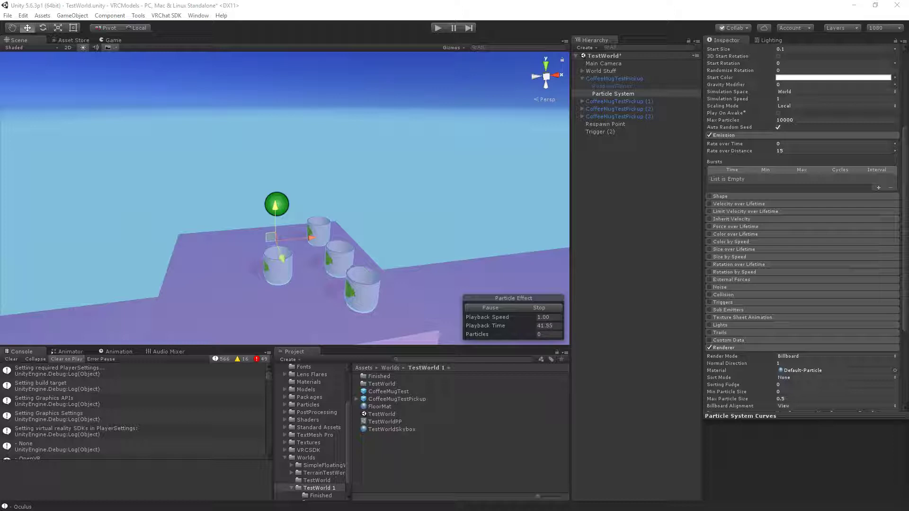
- Assign the StarParticle01 material to the particle renderer, then enable and expand the Color over Lifetime module
double_click(889, 474)
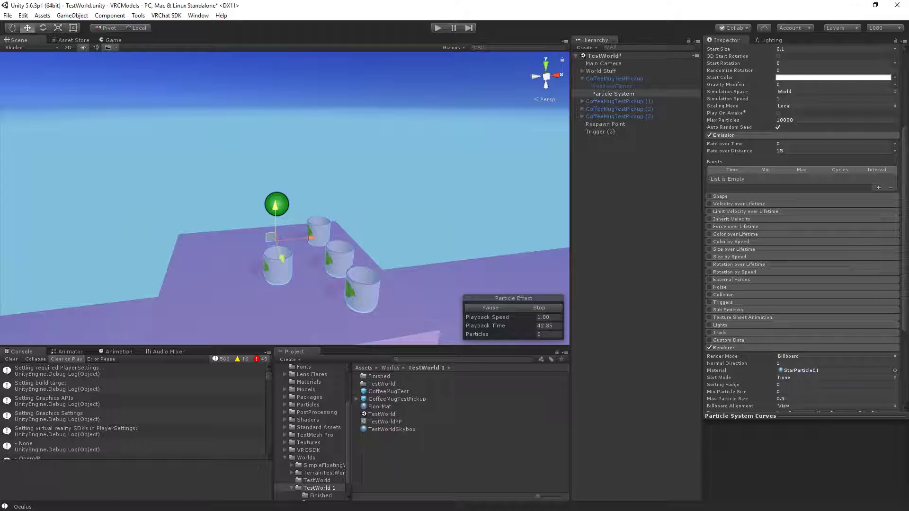
left_click(710, 235)
left_click(729, 235)
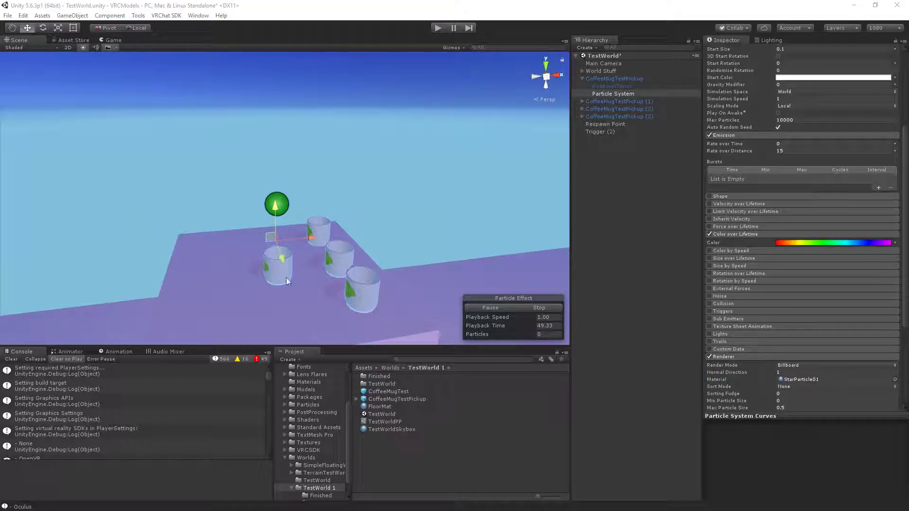
- Set the emission Rate over Distance to 20 and move the particle system along X to test its star trail
mouse_move(306, 239)
left_mouse_down()
mouse_move(358, 232)
mouse_move(236, 249)
mouse_move(327, 244)
mouse_move(279, 246)
mouse_move(320, 244)
left_mouse_up()
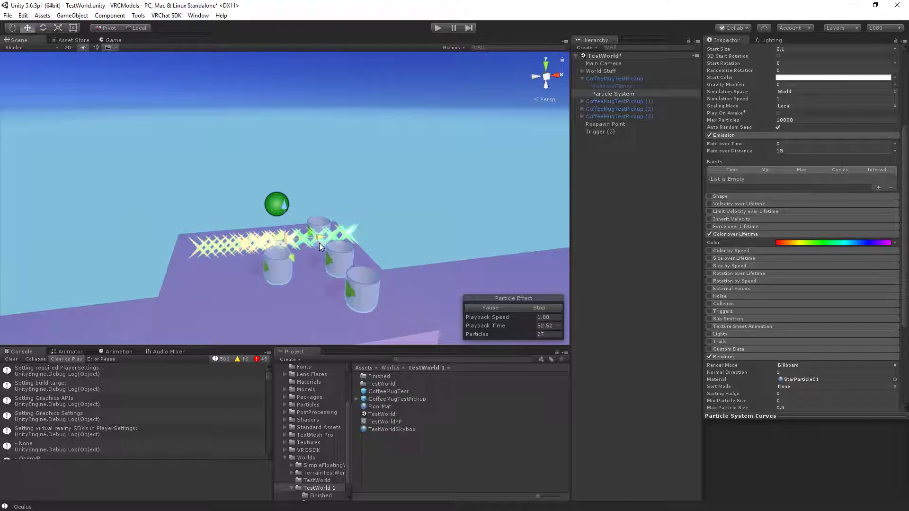
left_click(807, 151)
type("20")
key("Return")
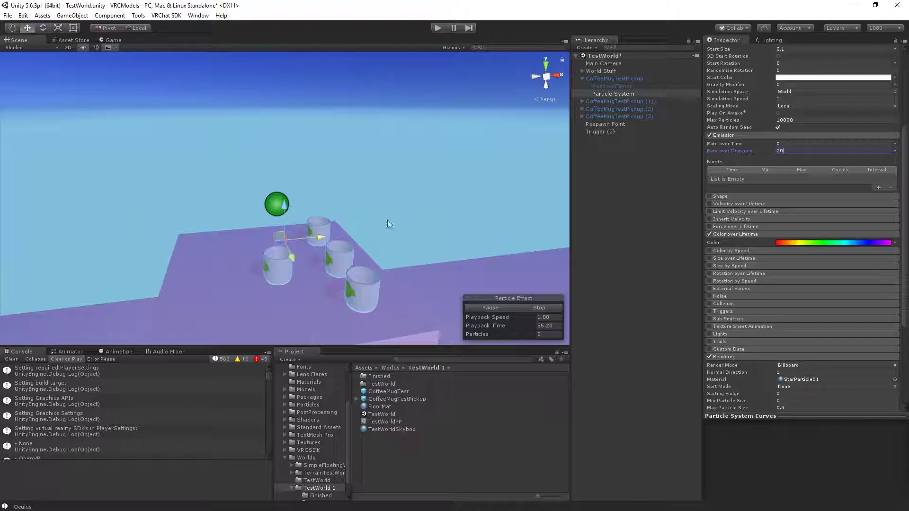
left_click_drag(320, 239, 190, 249)
- Set the particle system's Start Lifetime to 30 and move it around above the table to test the trail
scroll(758, 123, "up", 4)
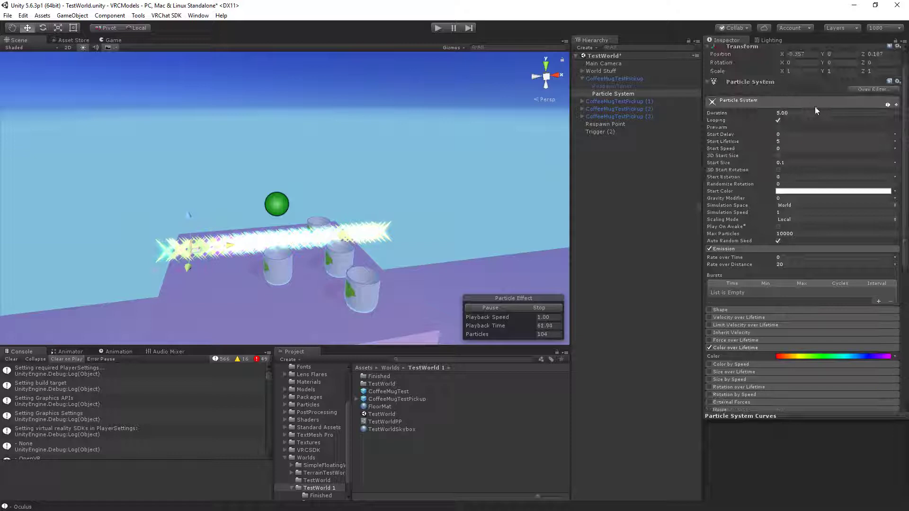
left_click(791, 141)
type("30")
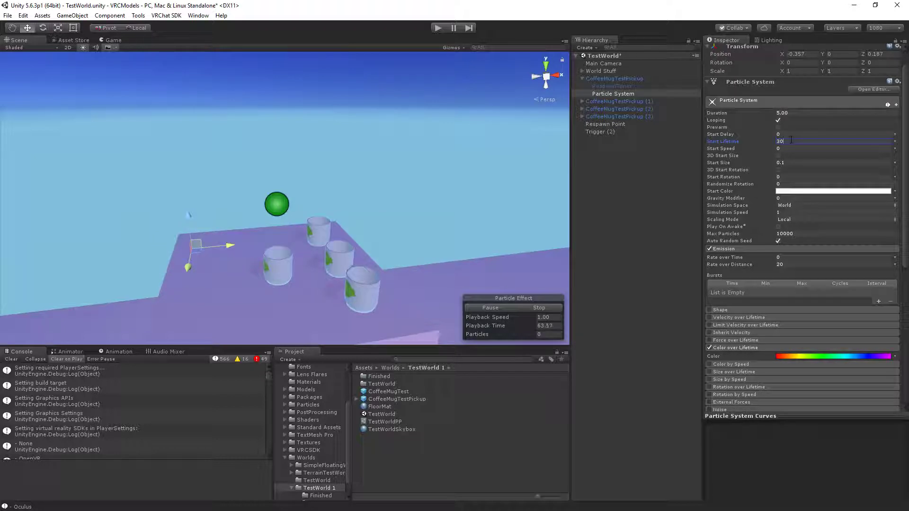
left_click_drag(218, 246, 275, 207)
- Reset the particle system's transform so it sits back at the first mug's origin
scroll(851, 143, "up", 2)
left_click(898, 70)
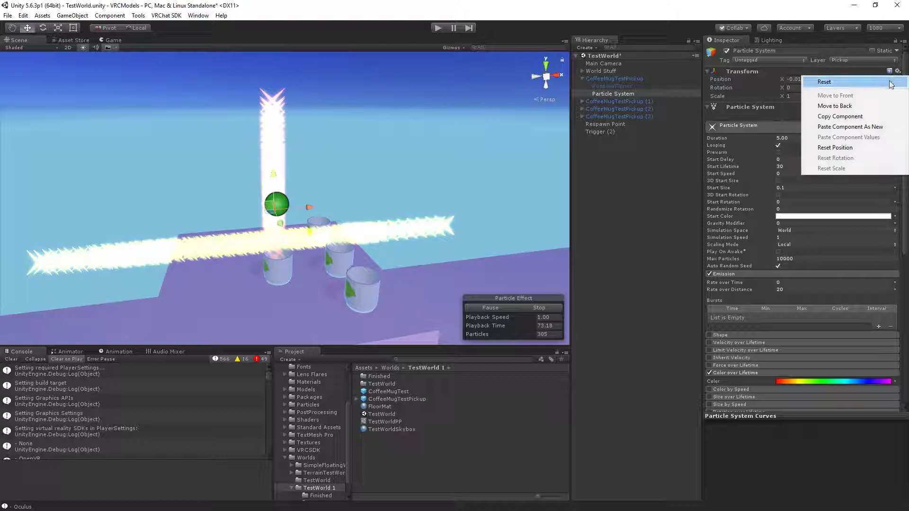
left_click(876, 78)
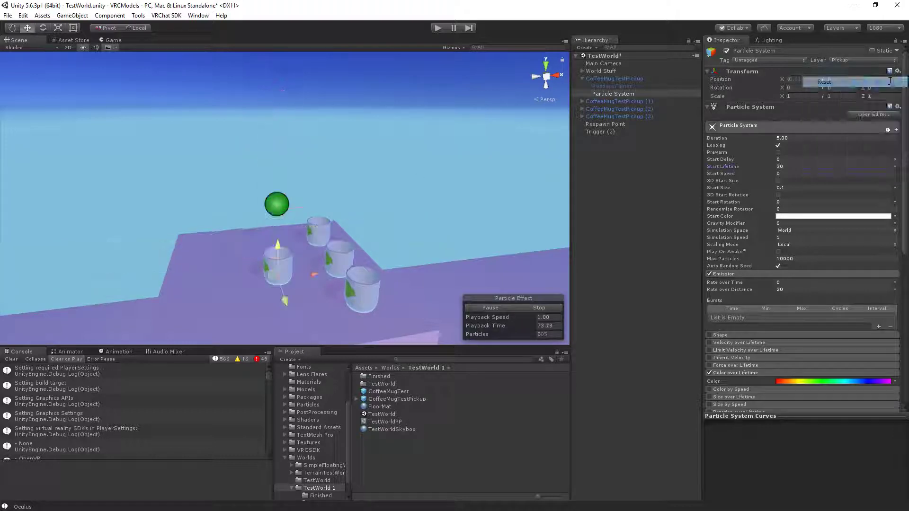
- Set Auto Hold to Yes in the VRC_Pickup component of the first mug, CoffeeMugTestPickup
left_click(629, 78)
scroll(772, 186, "down", 3)
scroll(777, 181, "down", 10)
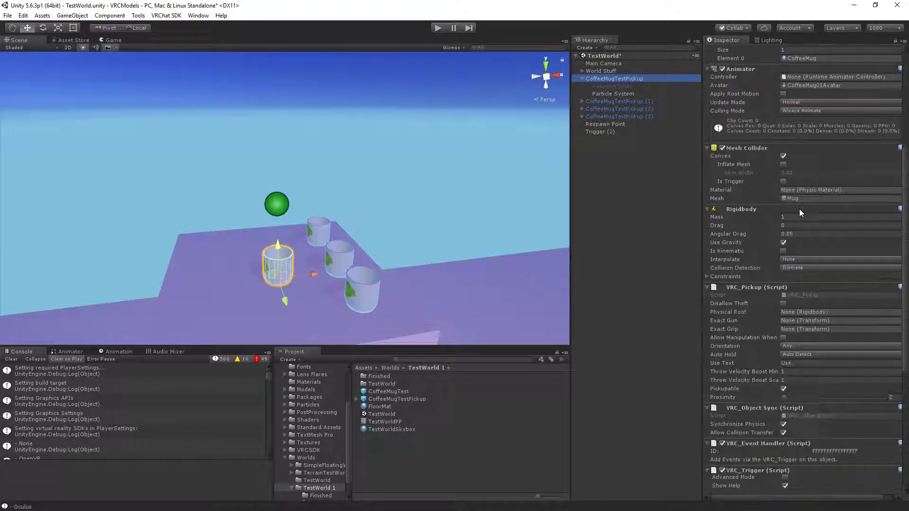
left_click(723, 235)
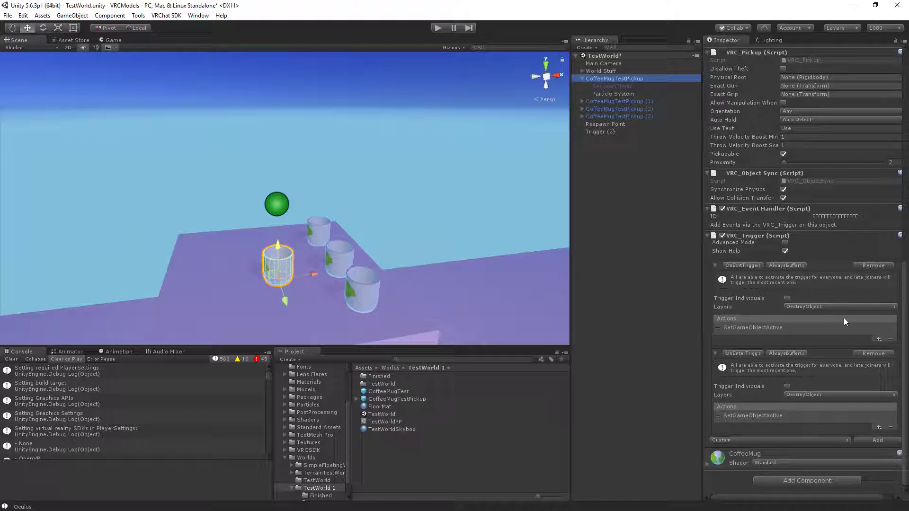
scroll(812, 177, "up", 3)
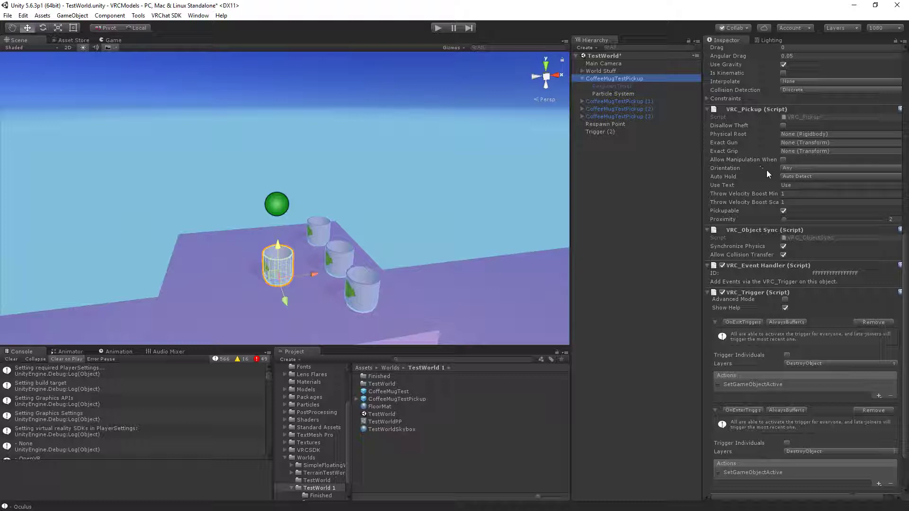
left_click(805, 176)
left_click(818, 198)
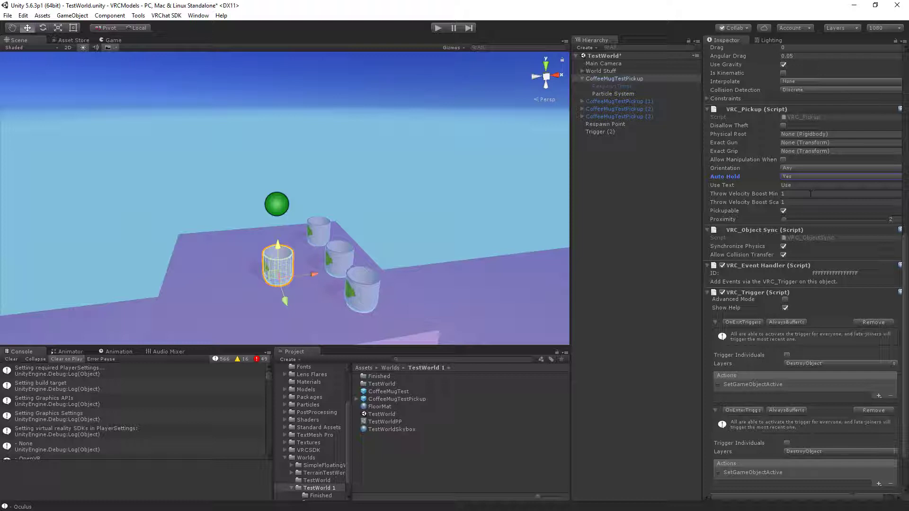
- Add an OnPickupUseDown event to the mug's VRC_Trigger and remove its prefilled SetGameObjectActive action
scroll(810, 195, "down", 3)
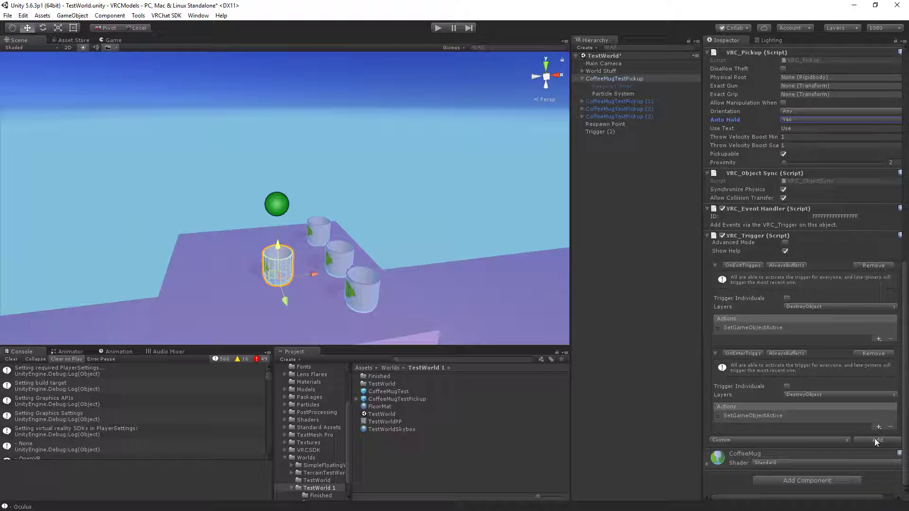
left_click(839, 437)
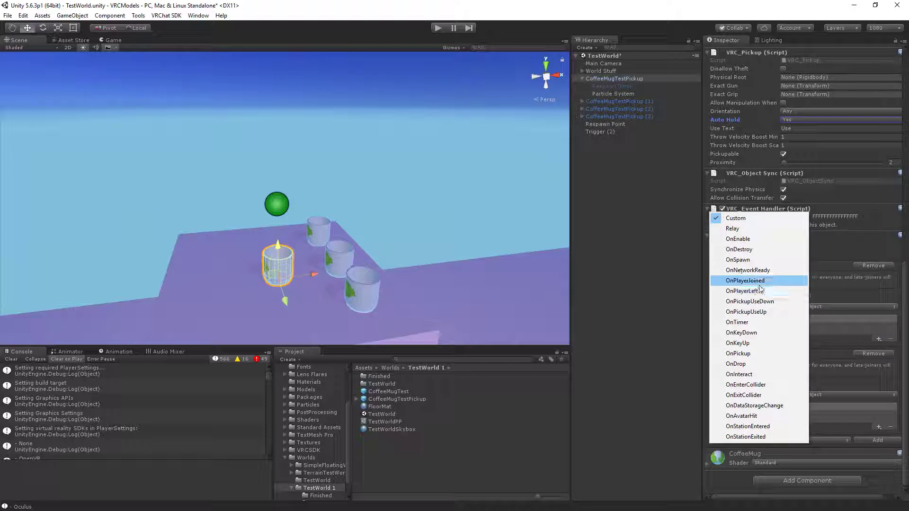
left_click(768, 301)
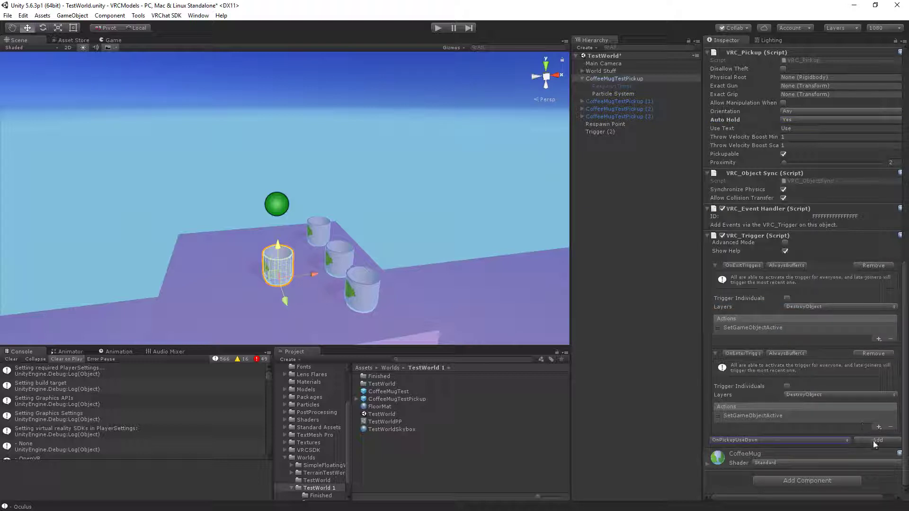
left_click(867, 440)
scroll(869, 439, "down", 5)
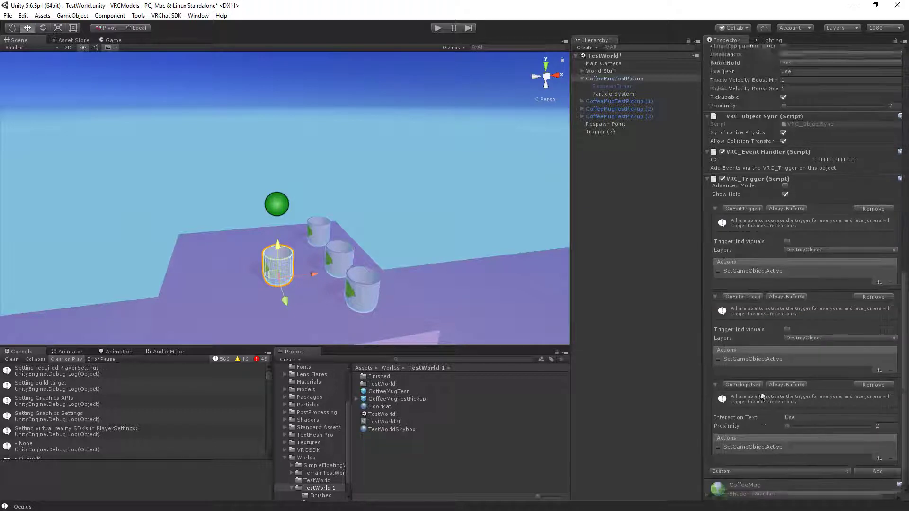
left_click(778, 415)
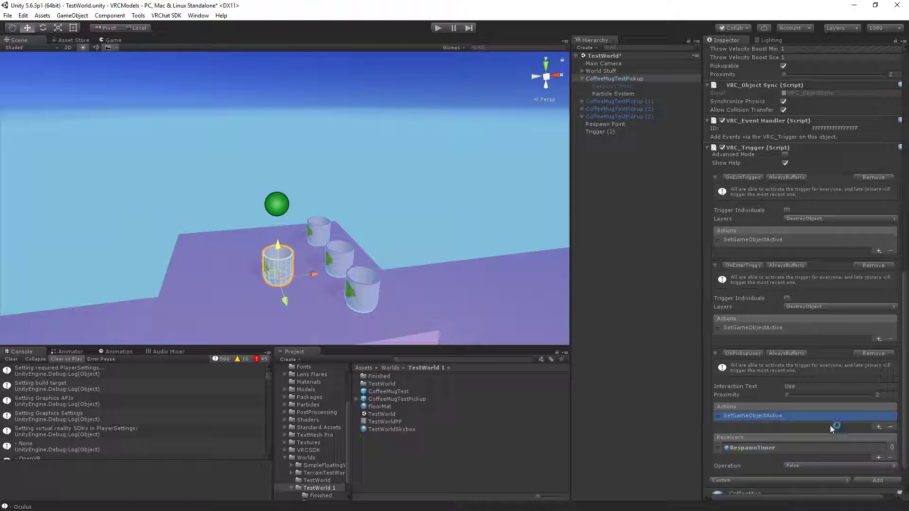
left_click(892, 427)
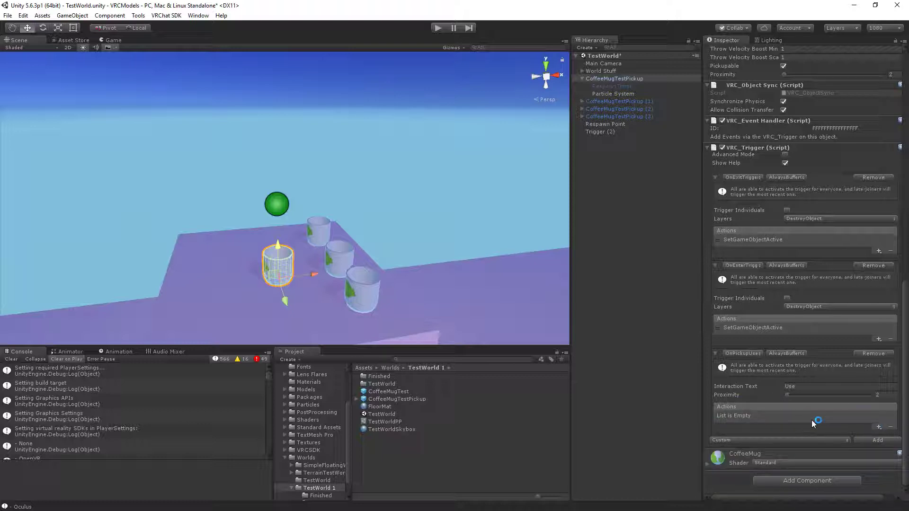
- Give the OnPickupUseDown event a SetParticlePlaying action with the mug's Particle System as receiver and Operation set to True
left_click(881, 425)
mouse_move(852, 431)
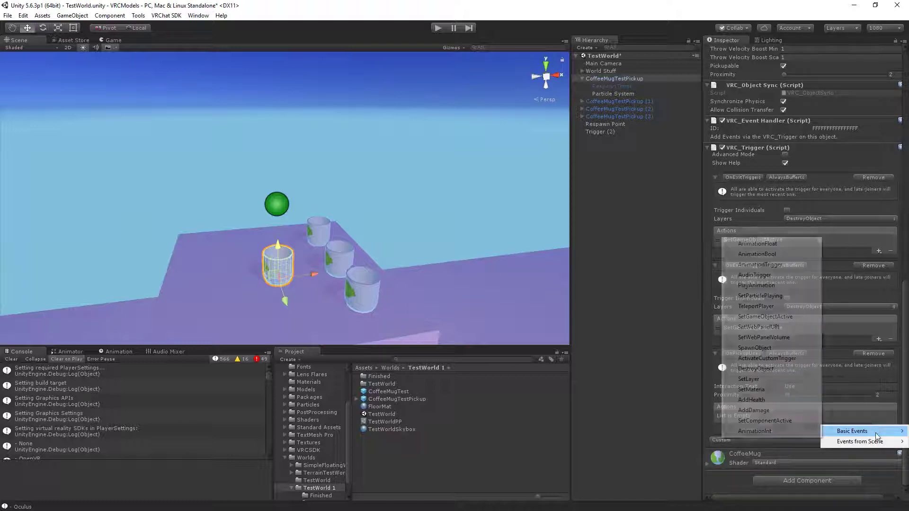
left_click(779, 297)
left_click(751, 416)
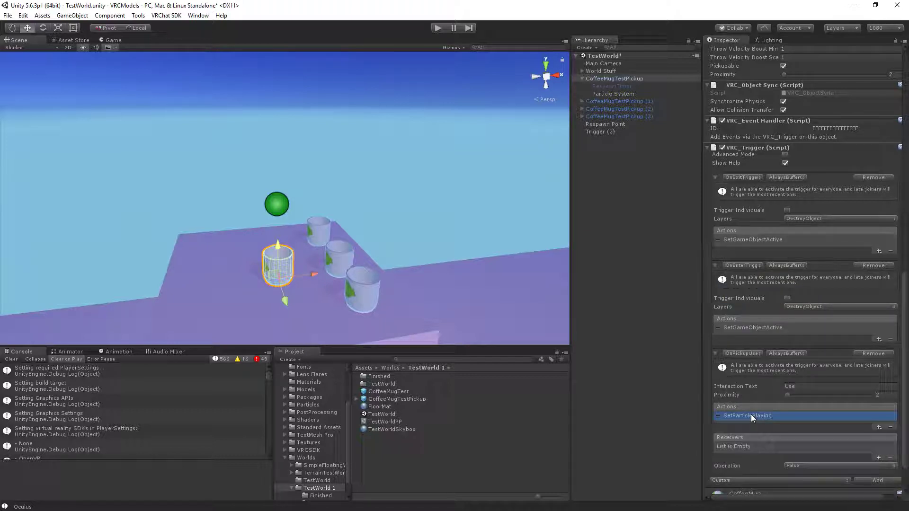
left_click(879, 457)
left_click_drag(615, 94, 779, 449)
left_click(804, 465)
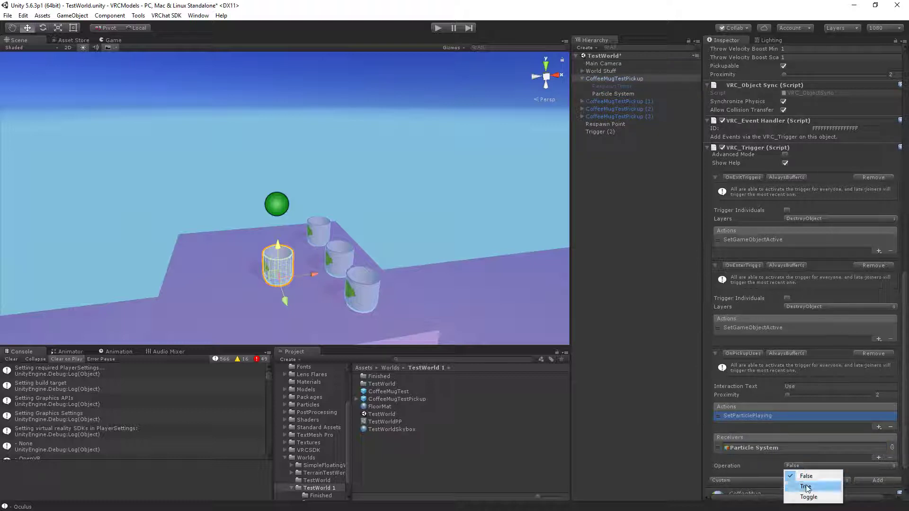
left_click(805, 480)
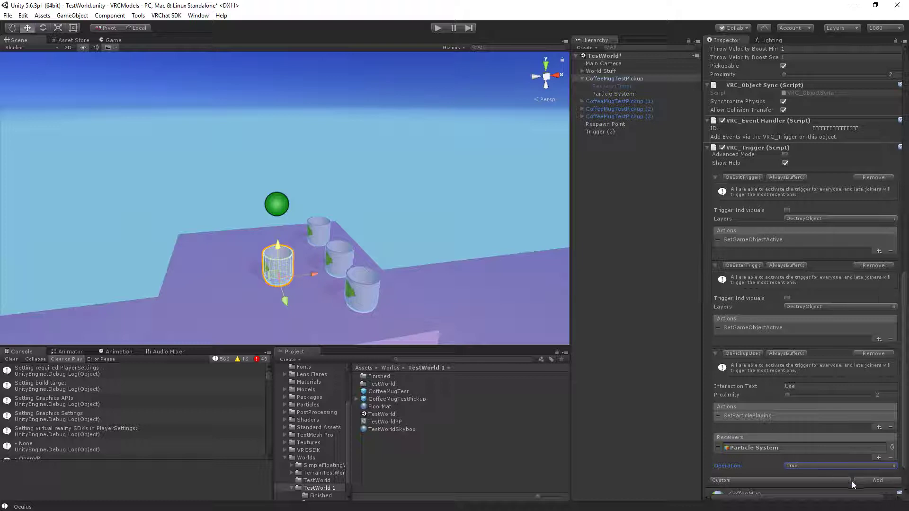
- Add an OnPickupUseUp event to the mug's VRC_Trigger and set its SetParticlePlaying operation to False
left_click(830, 480)
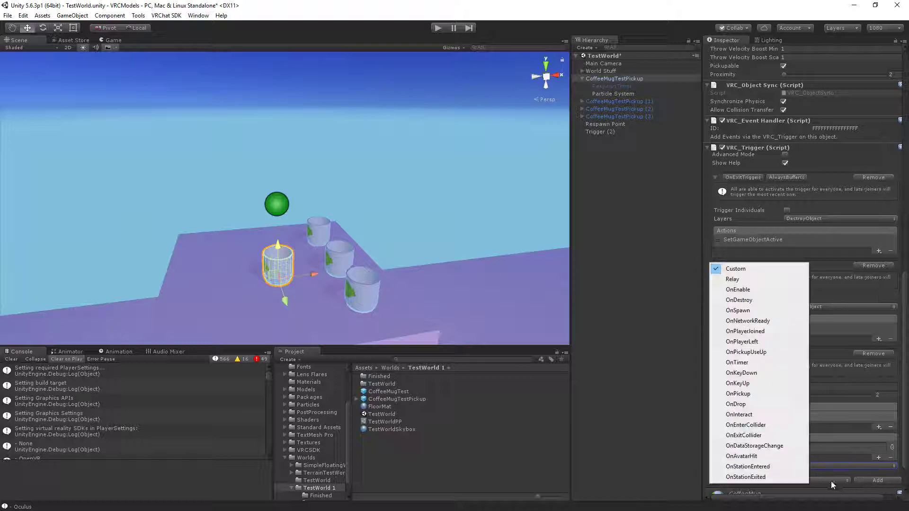
left_click(747, 353)
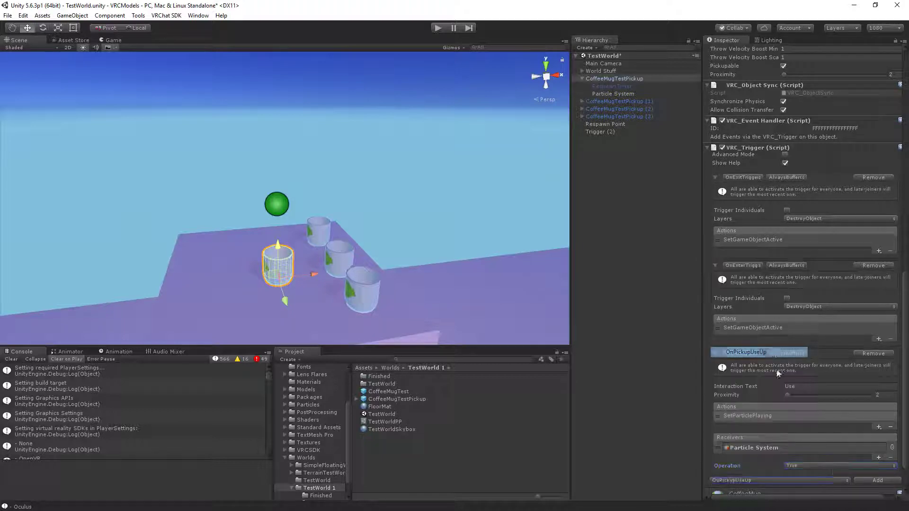
left_click(877, 481)
scroll(813, 397, "down", 3)
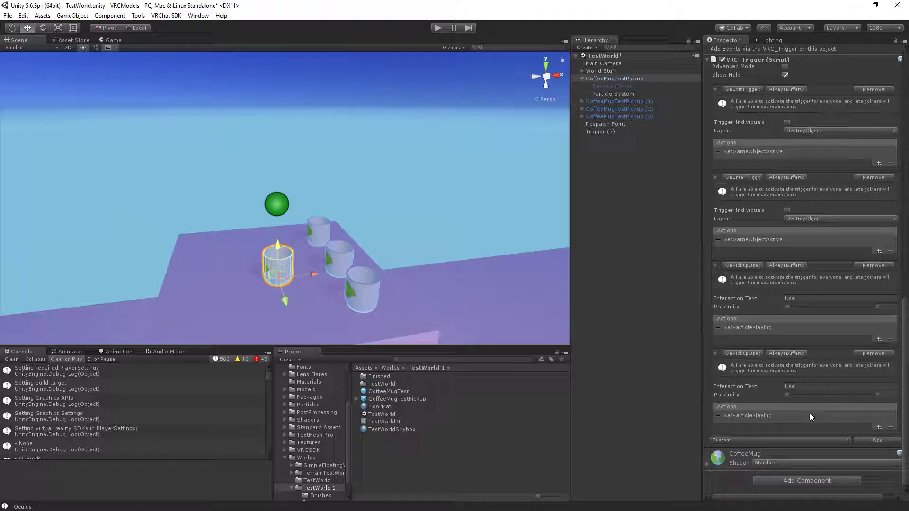
left_click(810, 416)
scroll(812, 416, "down", 1)
left_click(807, 425)
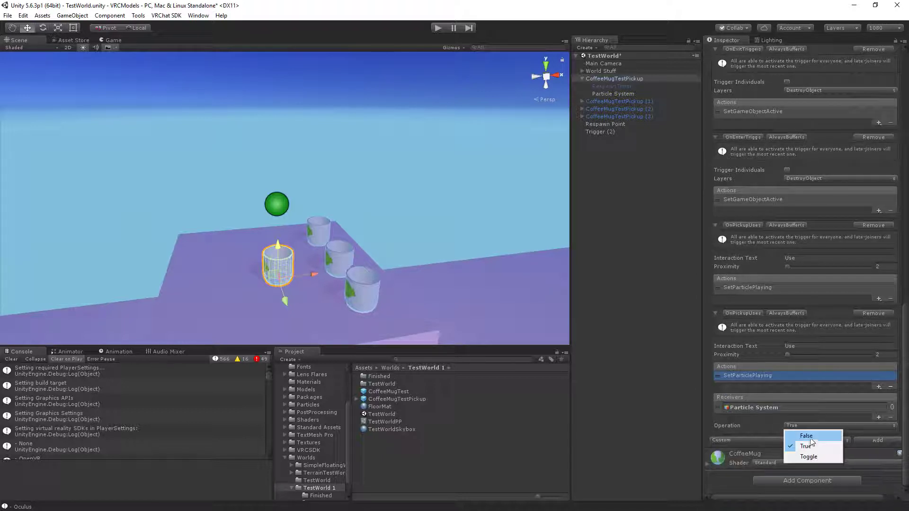
left_click(810, 439)
- Add an OnEnable event to the mug's VRC_Trigger and open its SetParticlePlaying action for the Particle System
left_click(783, 440)
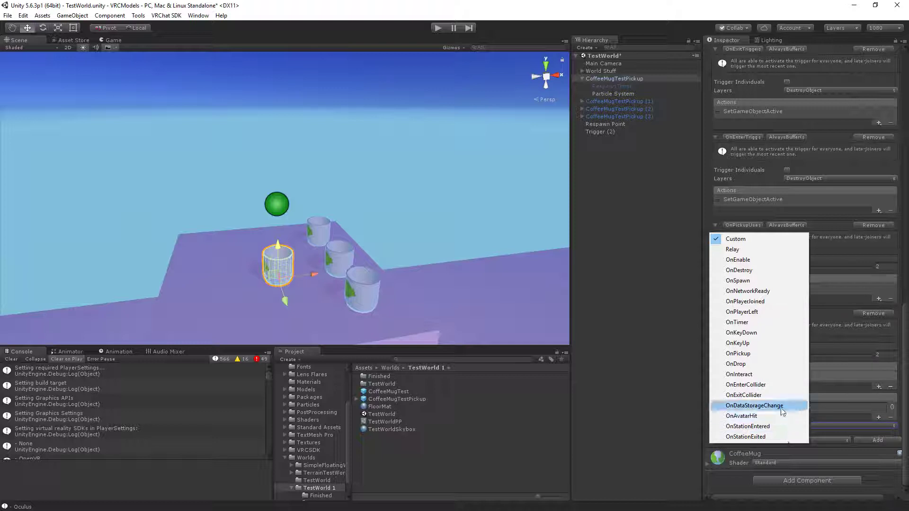
left_click(764, 260)
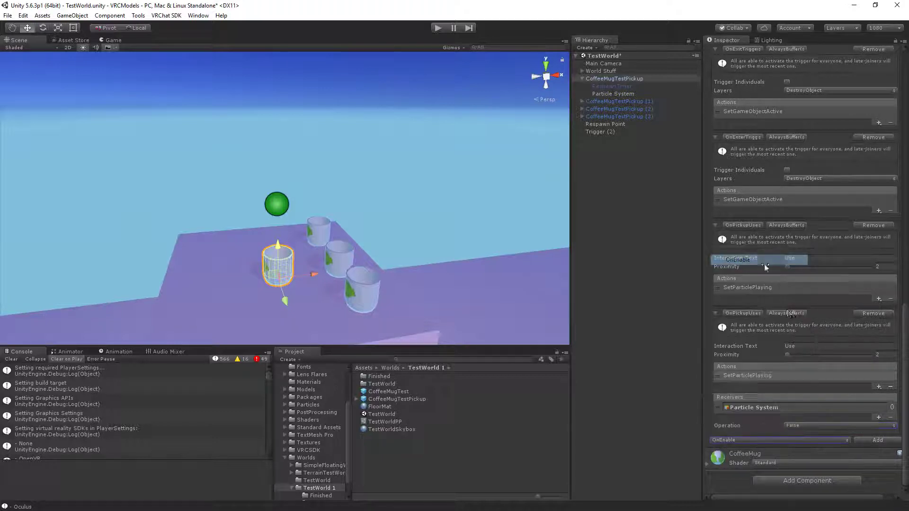
left_click(871, 440)
scroll(820, 393, "down", 1)
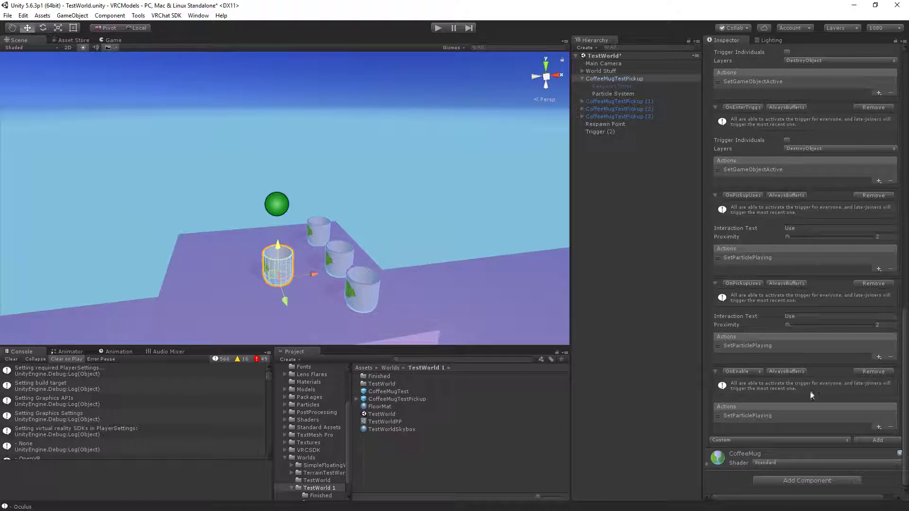
left_click(752, 415)
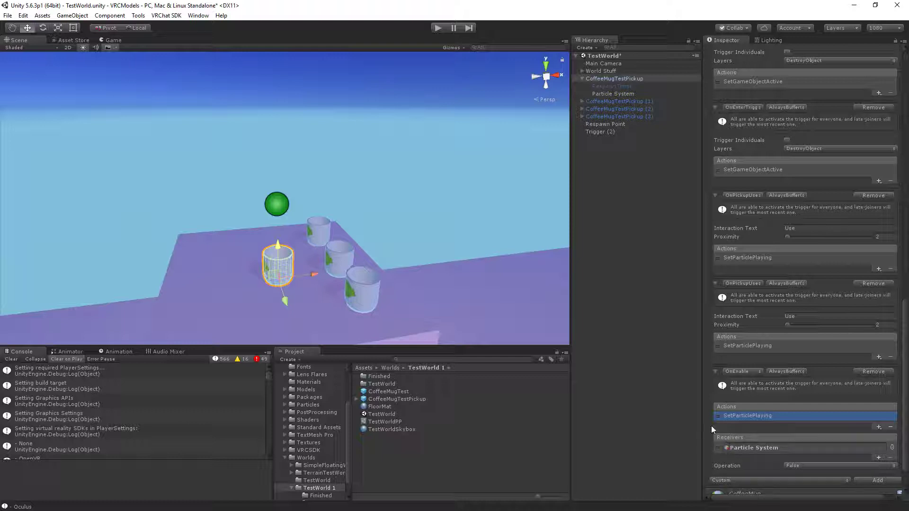
- Move the first mug far away from the table along X and bring it back over the table
right_click_drag(396, 288, 254, 230)
key("s")
left_click_drag(200, 217, 466, 236)
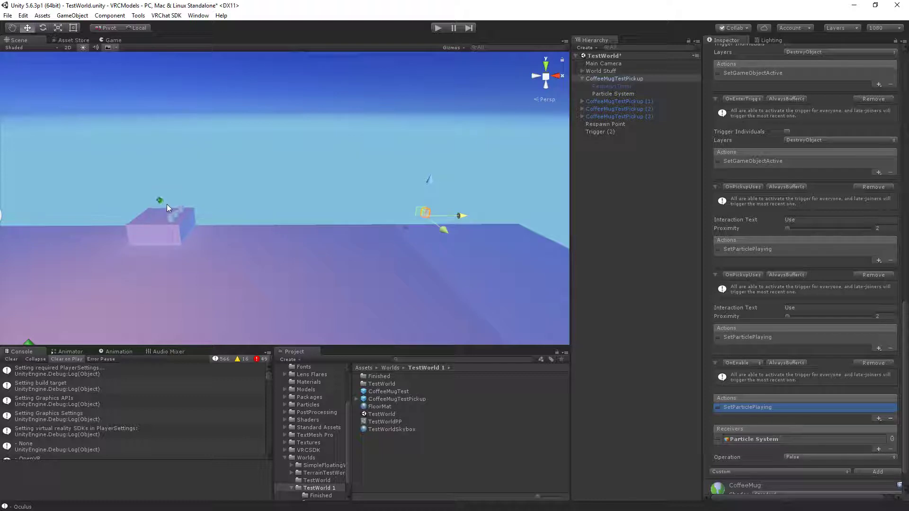
left_click_drag(462, 215, 199, 224)
- Add a SetParticlePlaying action to the OnExitTrigger event of the first mug's VRC_Trigger and open its settings
scroll(803, 376, "up", 5)
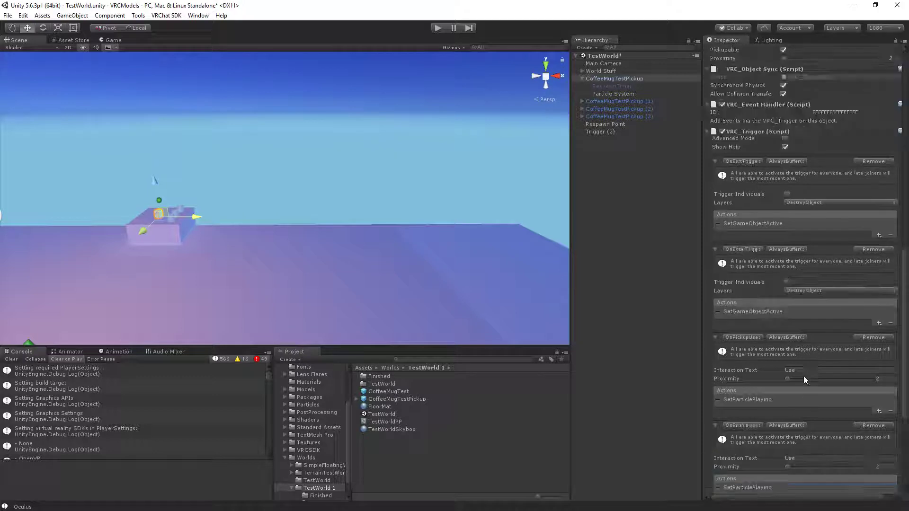
scroll(803, 376, "down", 3)
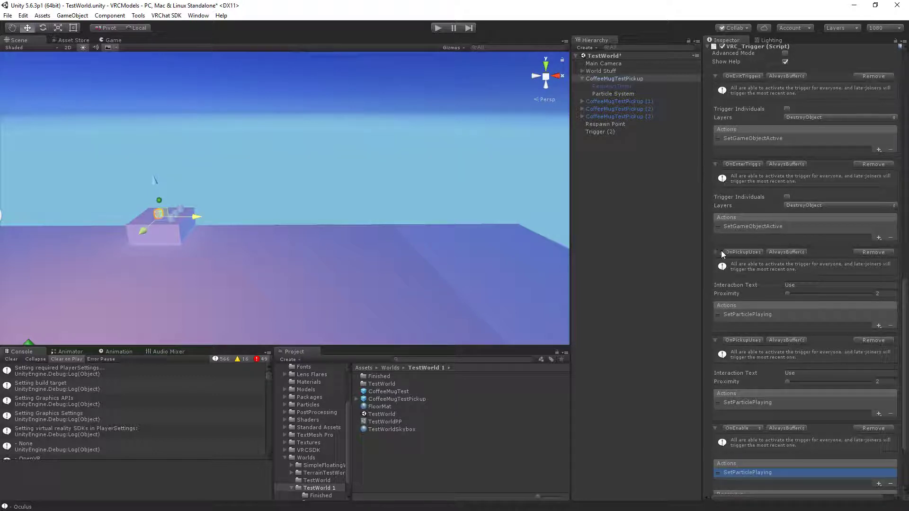
scroll(783, 242, "up", 1)
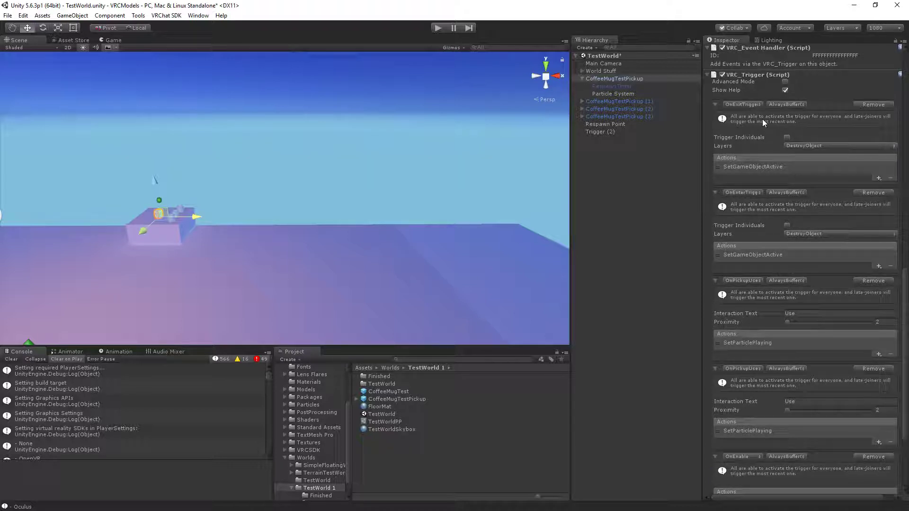
left_click(780, 167)
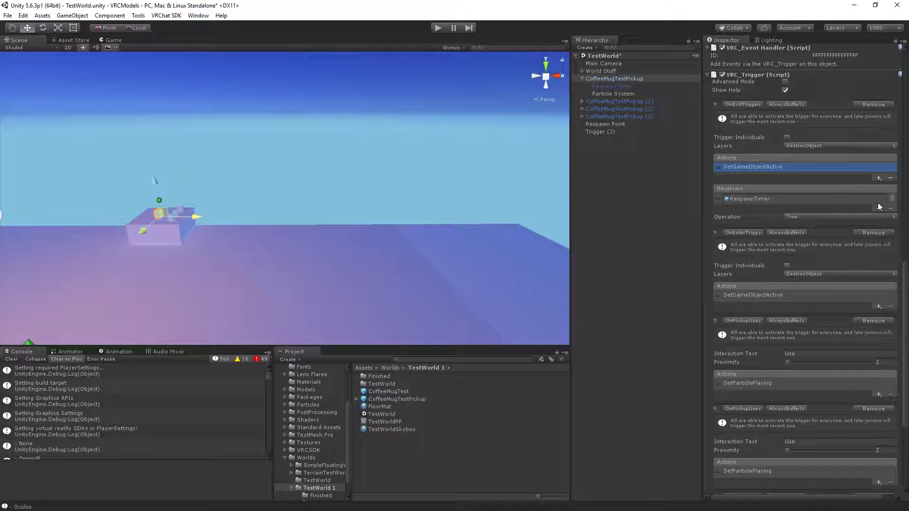
left_click(879, 178)
mouse_move(880, 195)
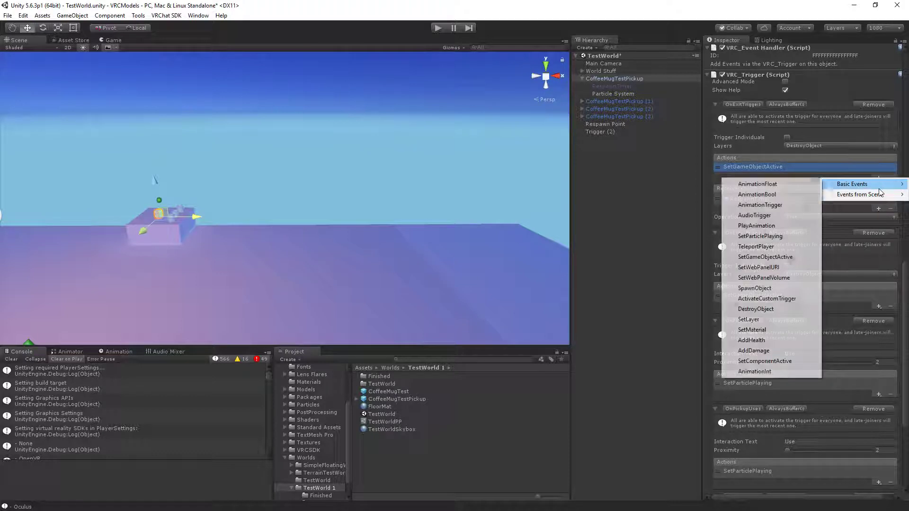
mouse_move(841, 184)
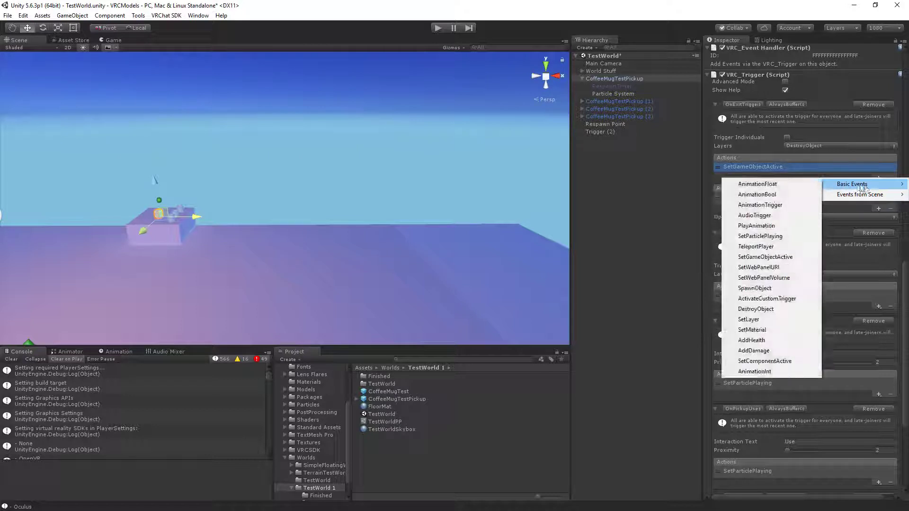
left_click(781, 236)
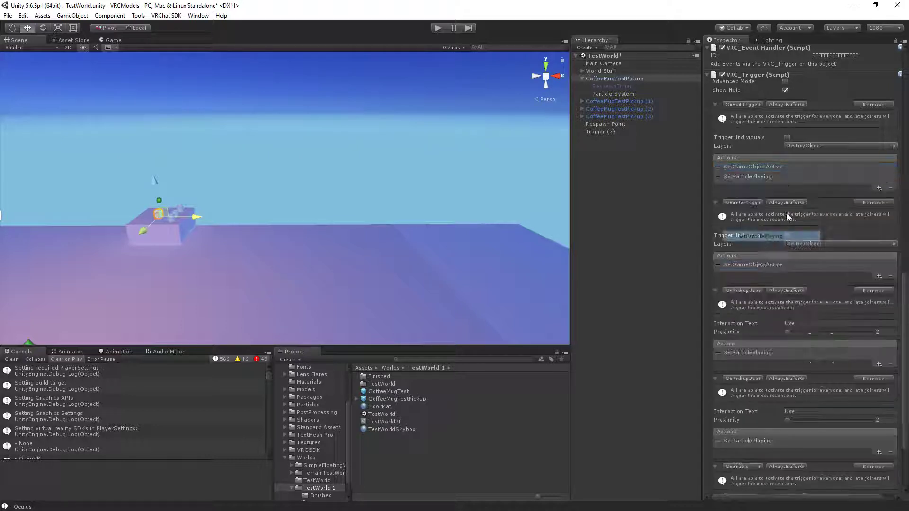
left_click(837, 178)
- Make the mug's Particle System the receiver of the OnExitTrigger SetParticlePlaying action and set its Operation to False
left_click(814, 228)
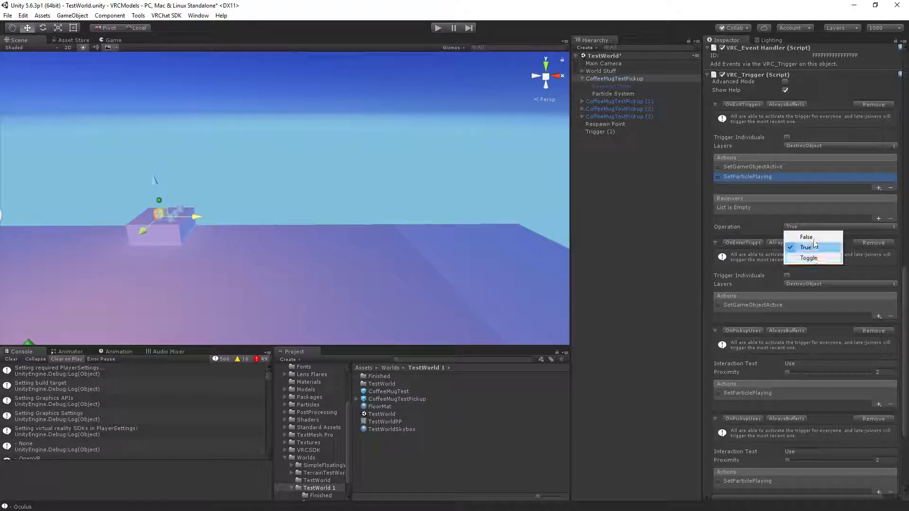
left_click(805, 245)
left_click(879, 219)
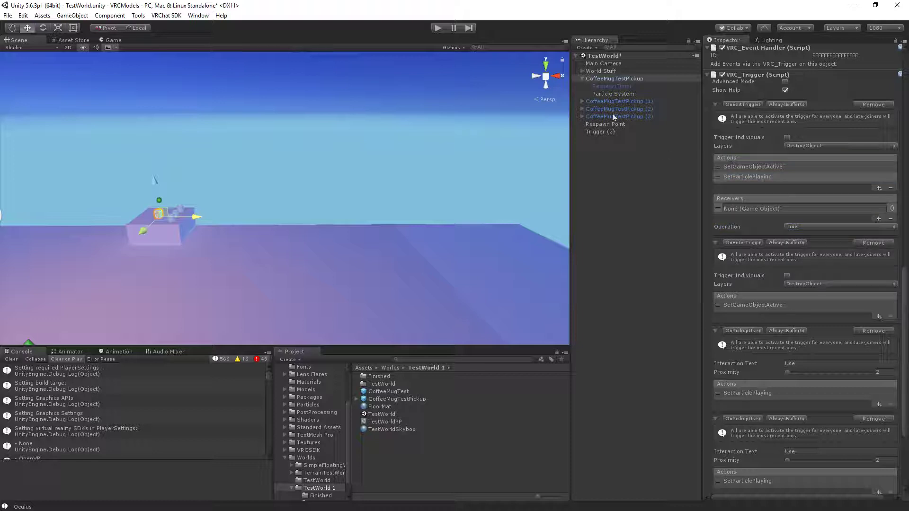
left_click_drag(614, 93, 777, 209)
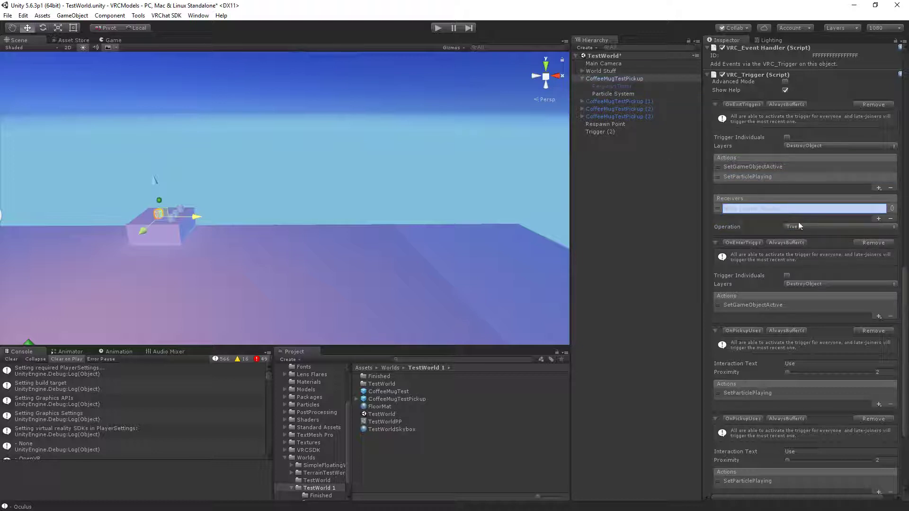
left_click(814, 227)
left_click(805, 236)
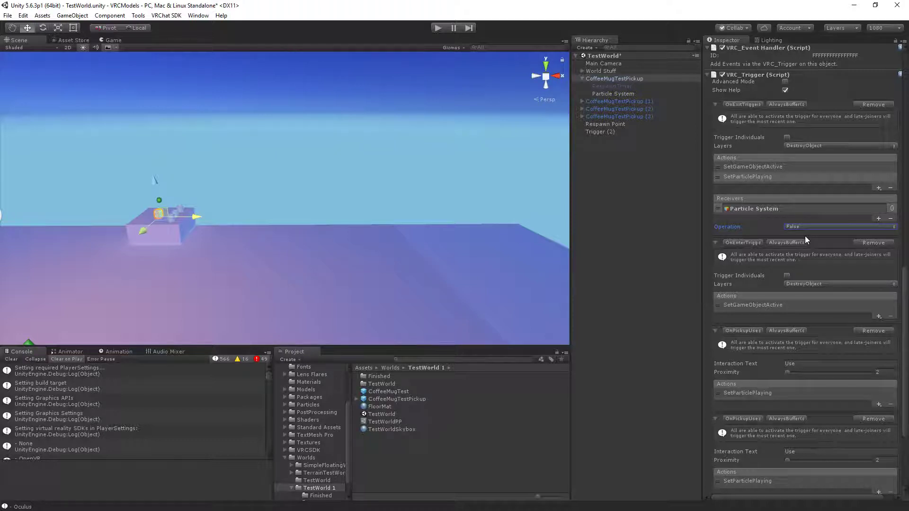
- Save the scene and check the RespawnTimer object's trigger settings before returning to the first mug
scroll(805, 236, "down", 6)
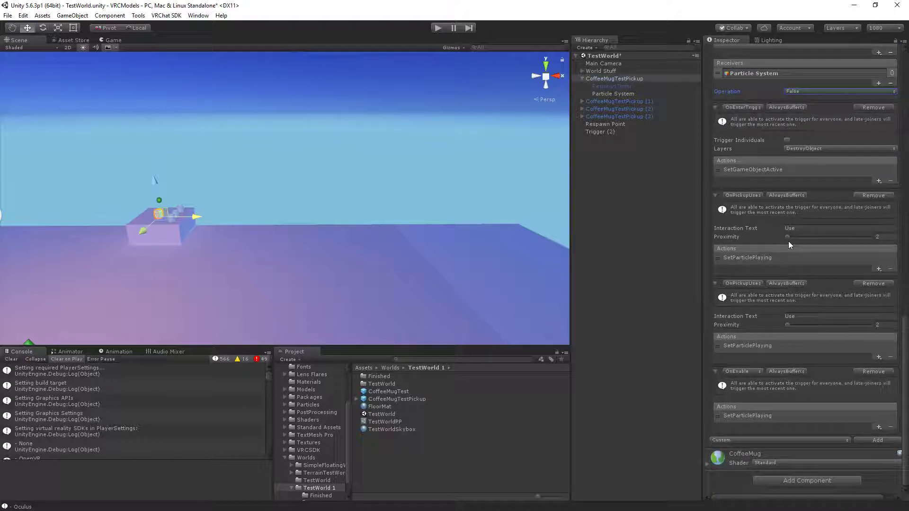
left_click(797, 229)
key("ctrl+s")
left_click(633, 86)
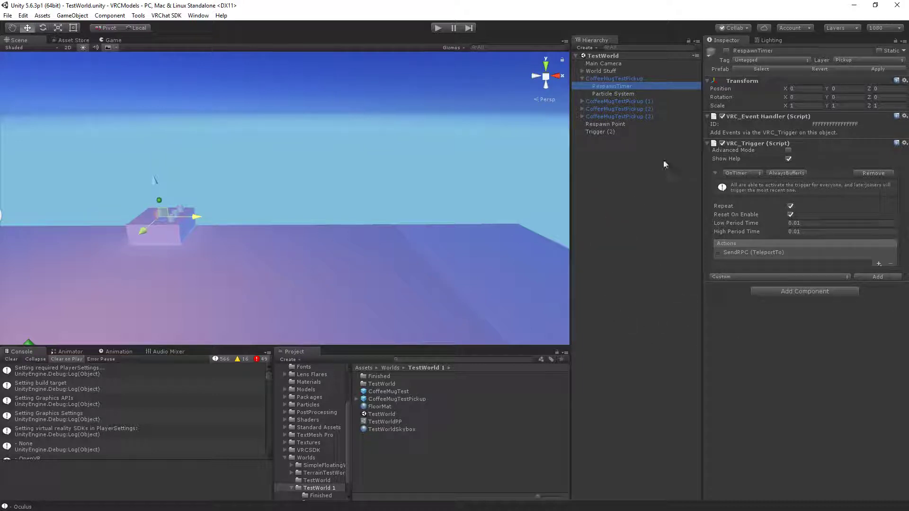
left_click(628, 79)
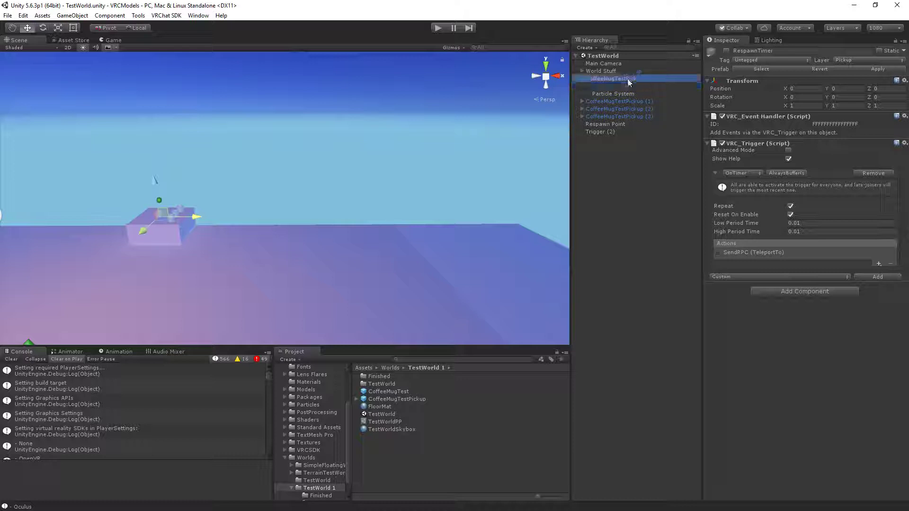
- Add a SetComponentActive action to OnExitTrigger with CoffeeMugTestPickup as receiver, UnityEngine.MeshRenderer as component and Enable set to False
scroll(805, 272, "down", 20)
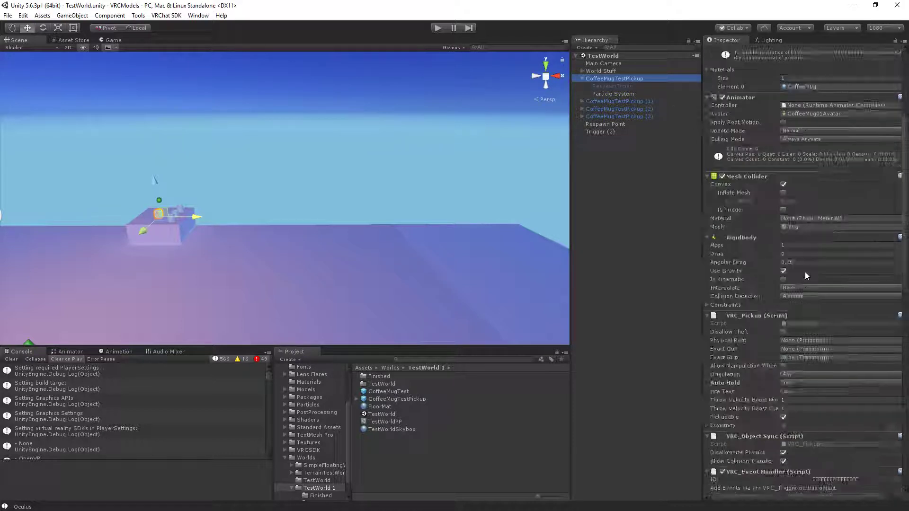
scroll(805, 274, "down", 4)
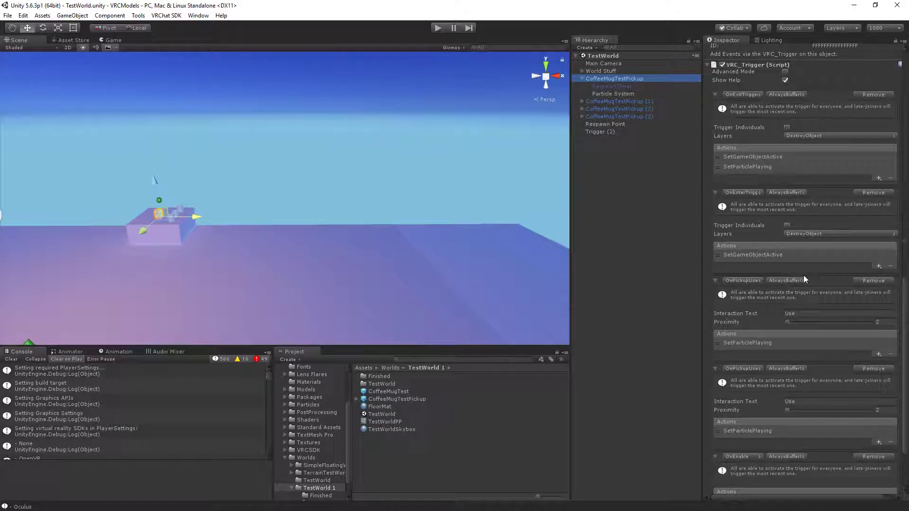
scroll(803, 275, "up", 3)
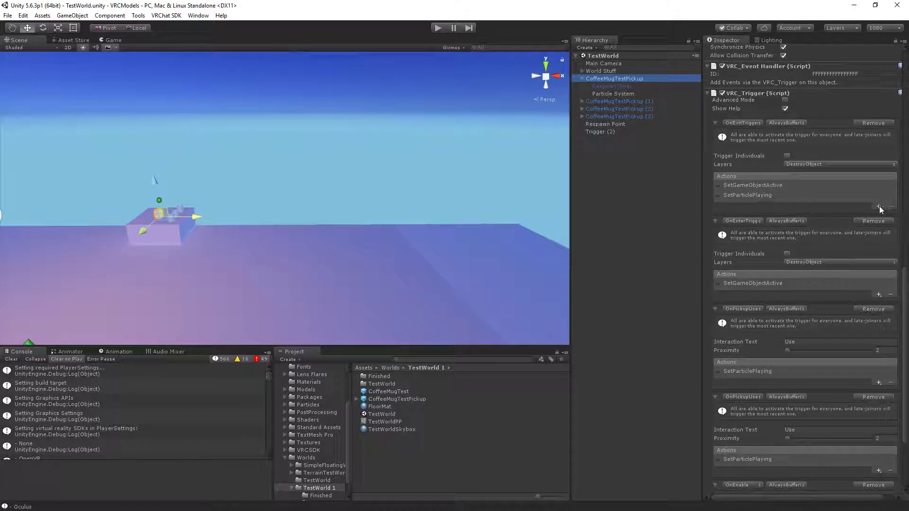
left_click(880, 207)
mouse_move(876, 214)
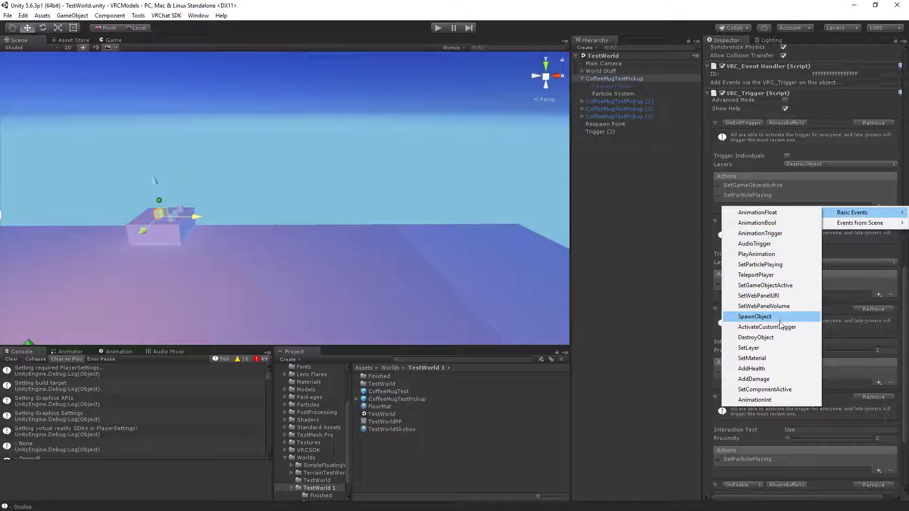
left_click(779, 390)
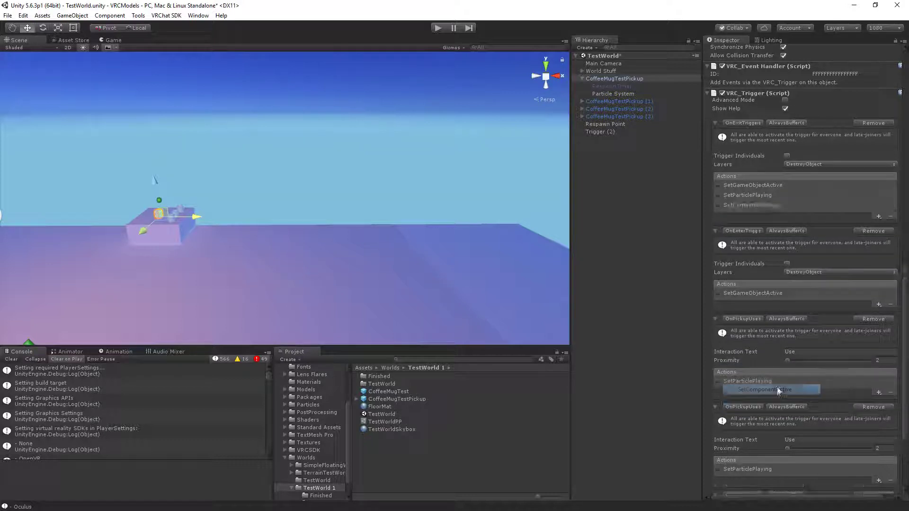
left_click(768, 204)
left_click(880, 247)
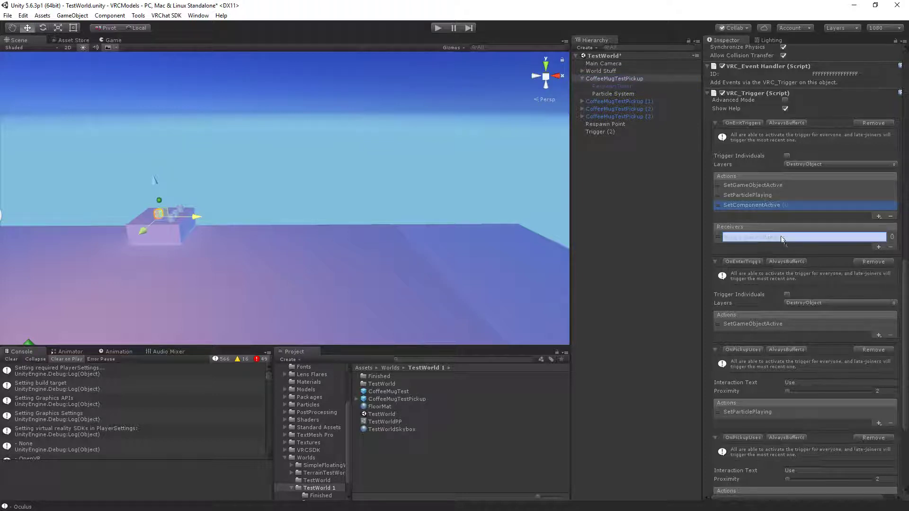
left_click_drag(783, 239, 784, 239)
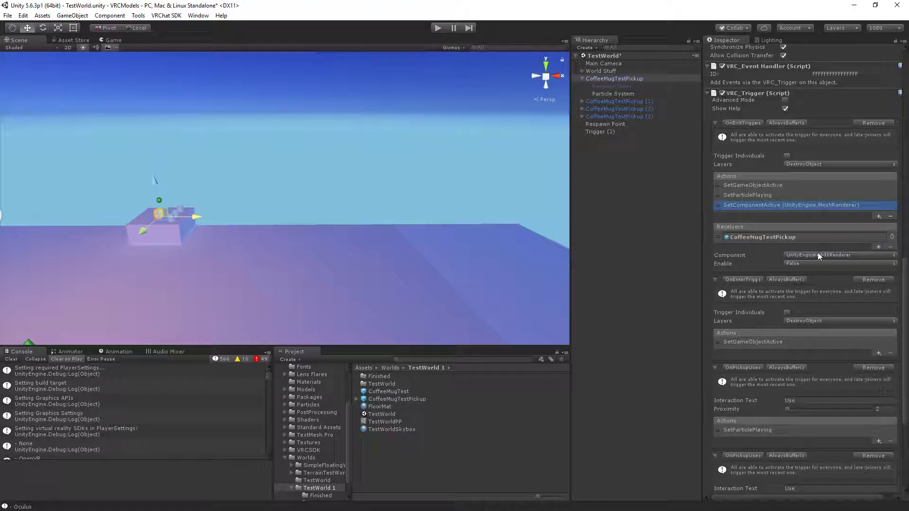
- Add a SetComponentActive action to OnEnterTrigger for CoffeeMugTestPickup's UnityEngine.MeshRenderer with Enable set to True
scroll(828, 277, "down", 3)
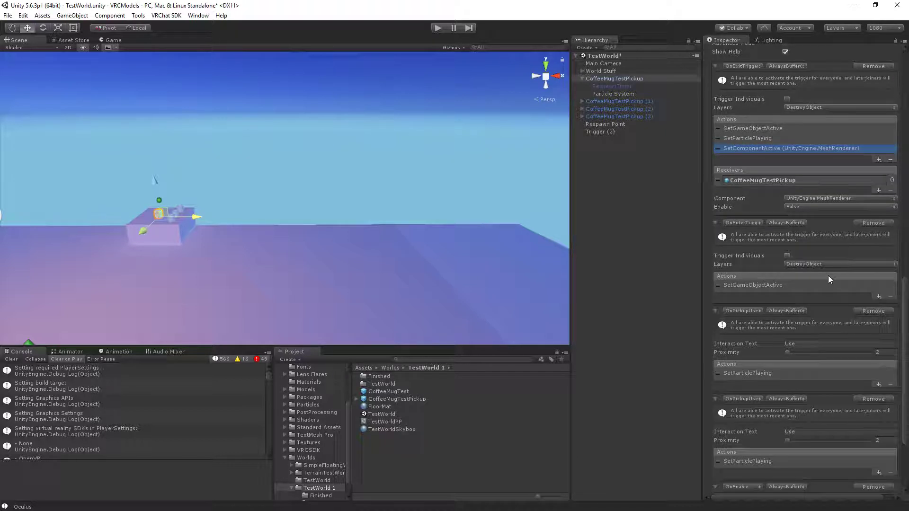
left_click(879, 298)
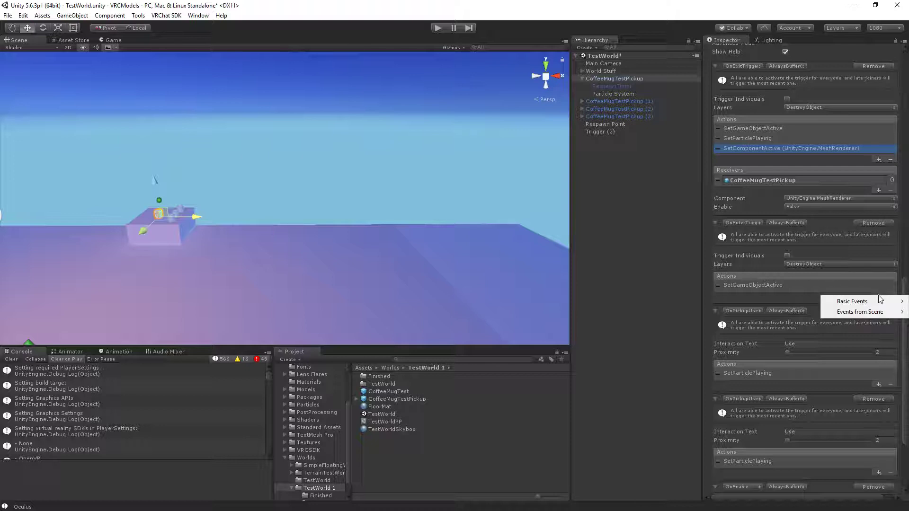
mouse_move(879, 302)
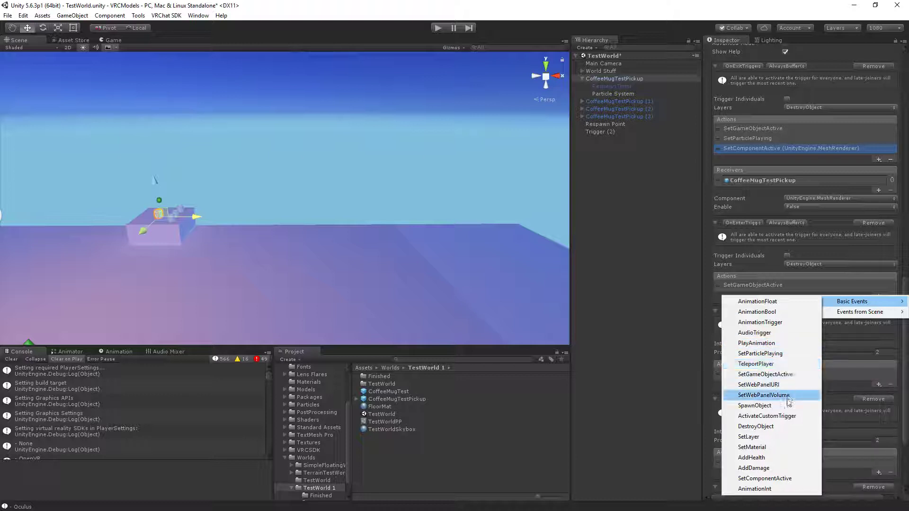
left_click(779, 479)
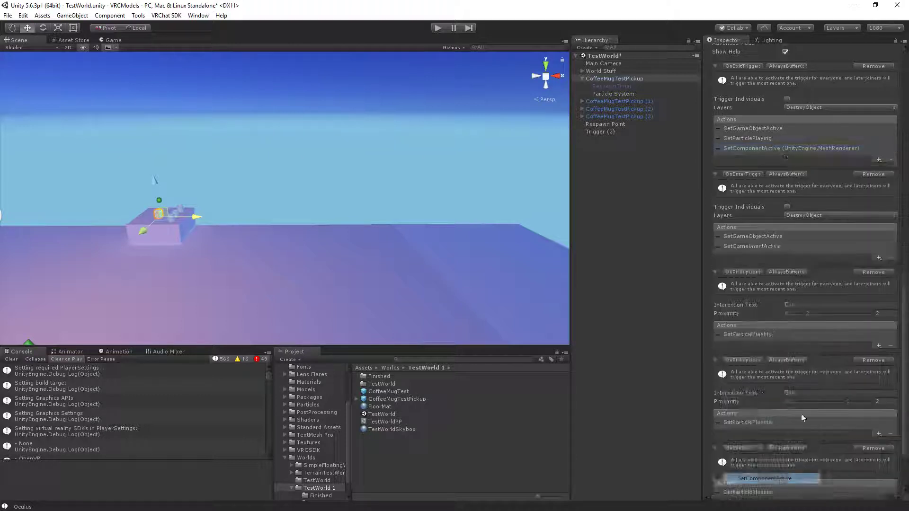
left_click(763, 246)
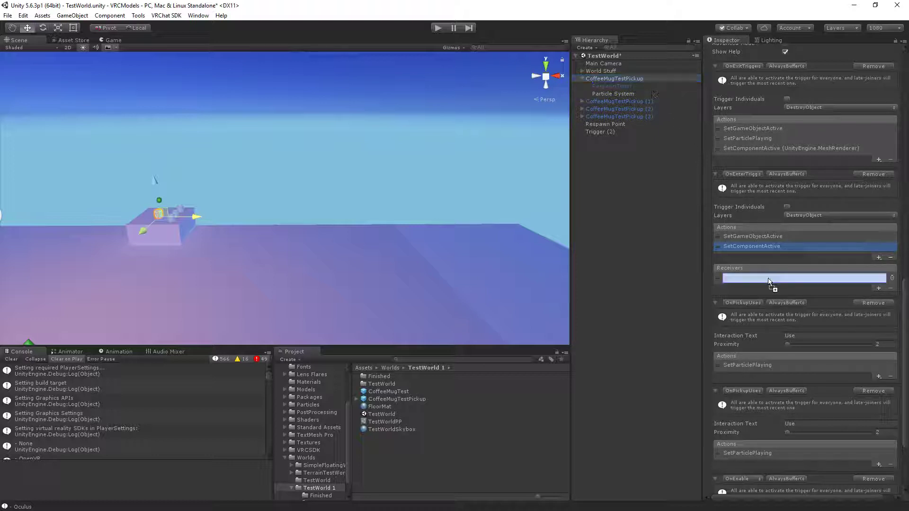
left_click_drag(883, 290, 893, 292)
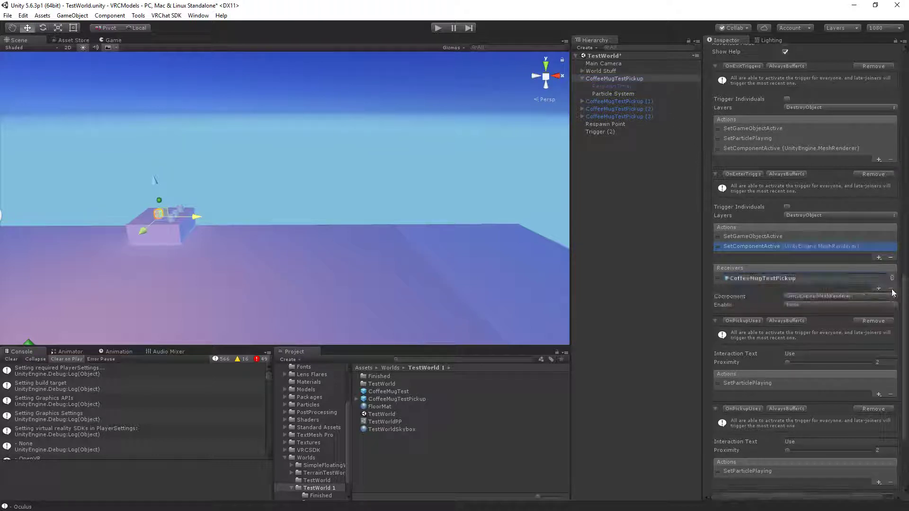
left_click(846, 304)
left_click(809, 328)
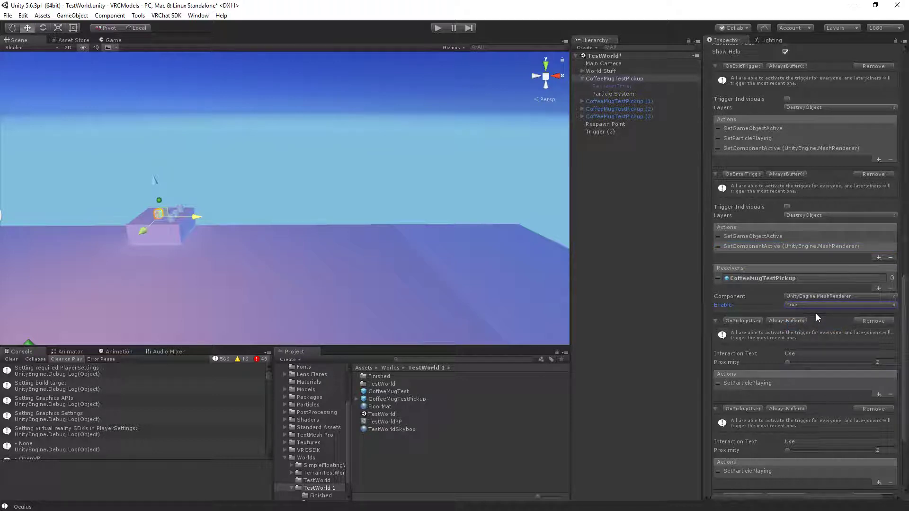
scroll(816, 314, "up", 9)
scroll(875, 99, "up", 13)
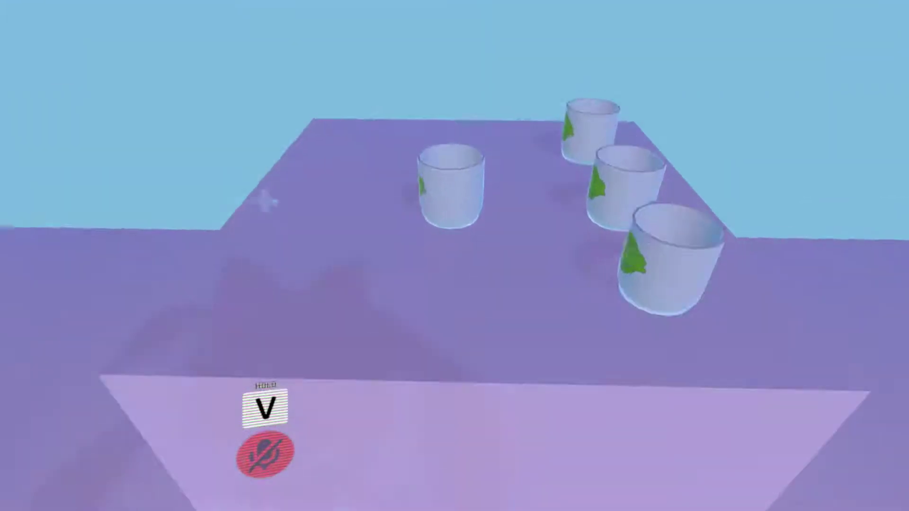
- Test the world in VRChat by picking up the mug, drawing particle trails with it and carrying it away from the table
left_click(492, 261)
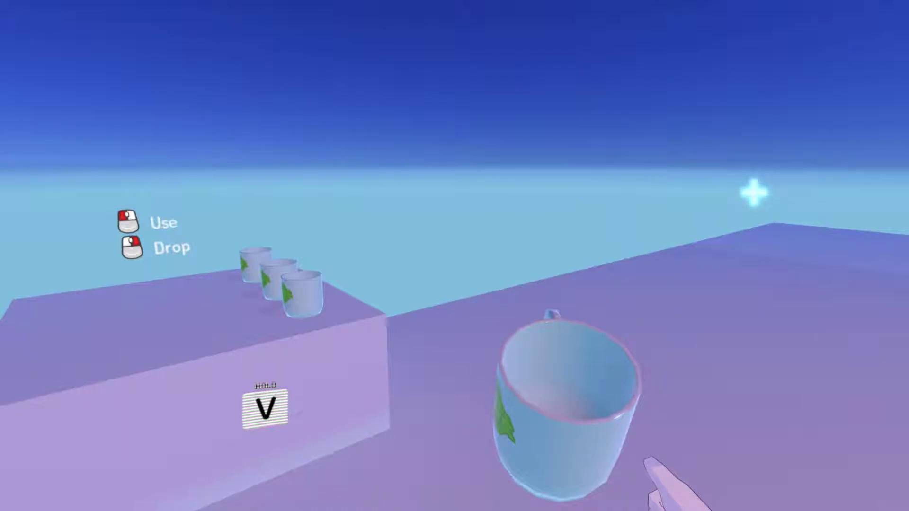
key("s")
left_click(455, 256)
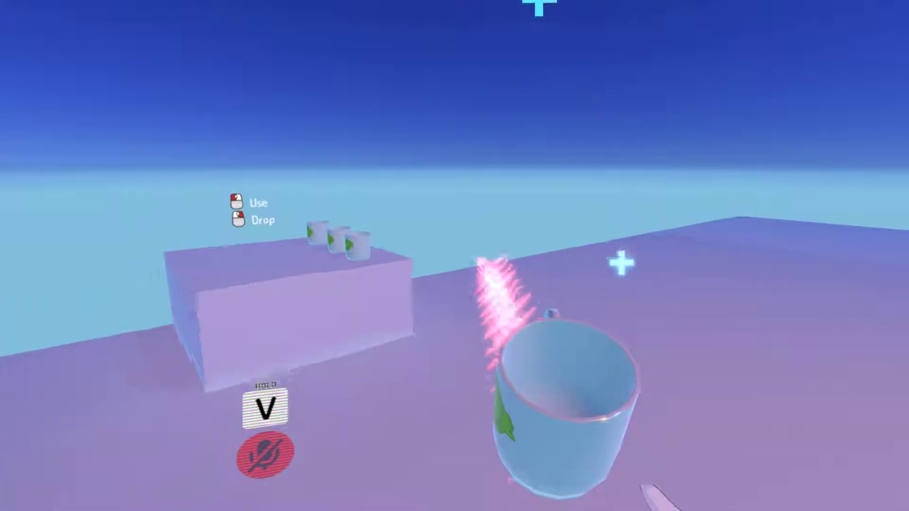
key("s")
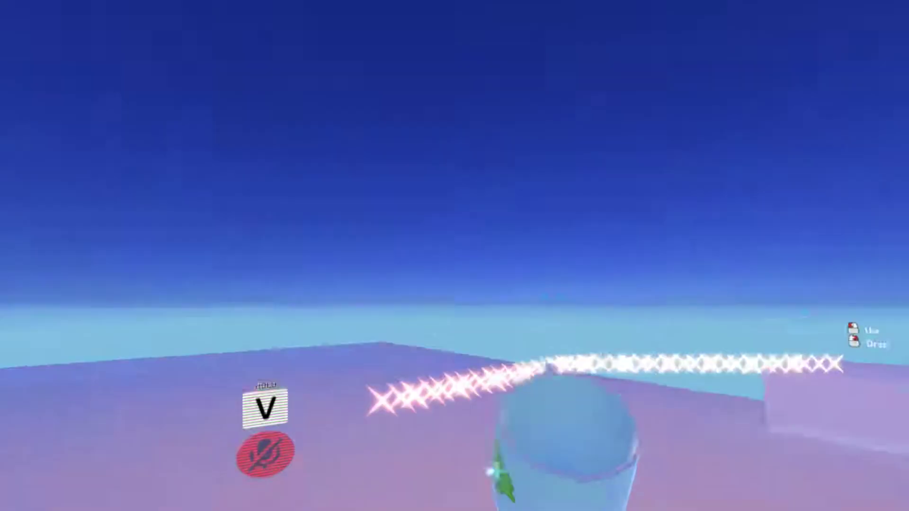
key("s")
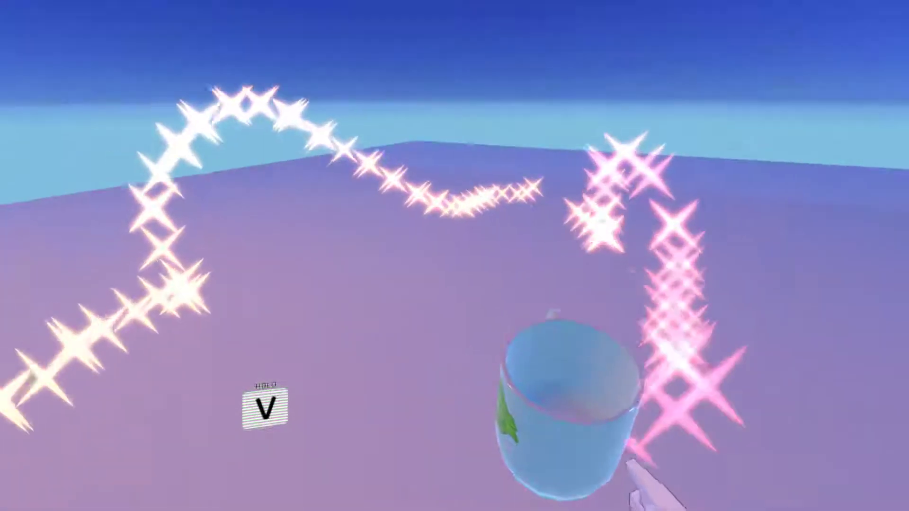
key("w")
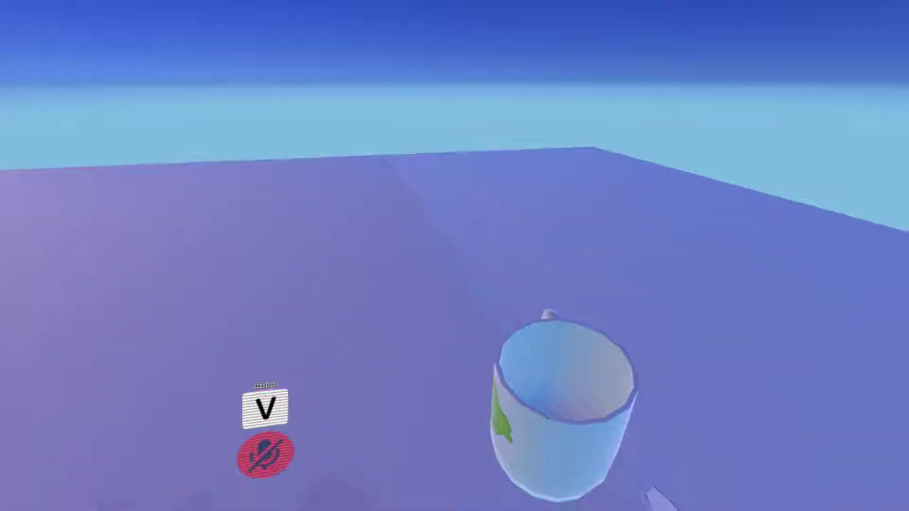
key("s")
key("s")
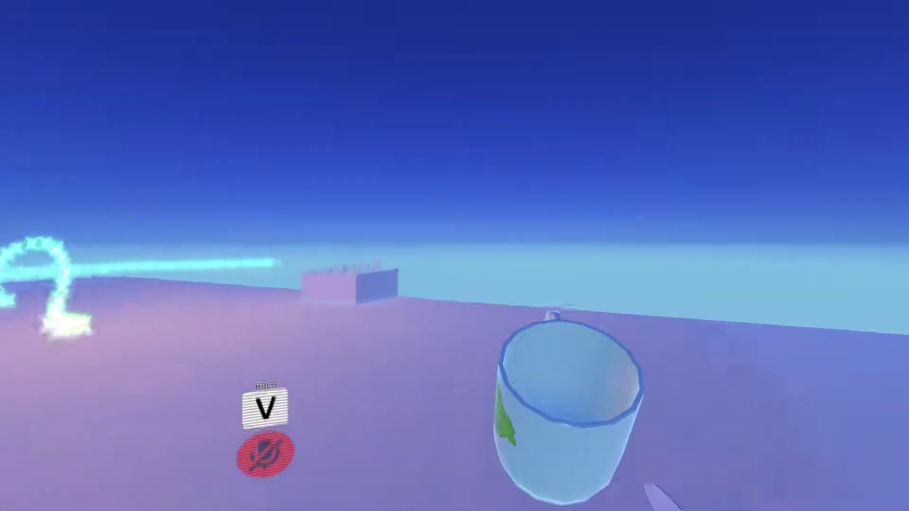
- Walk through the VRChat test world to the table and pick up a mug again
key("w")
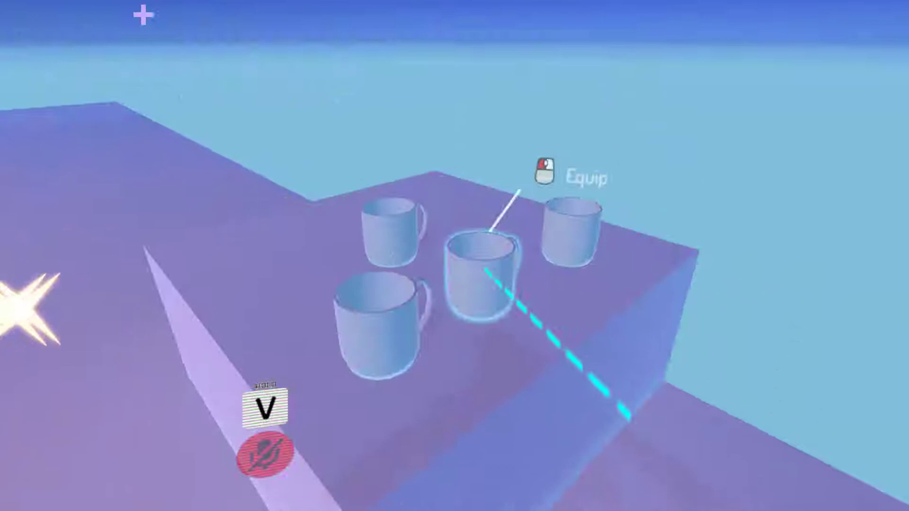
left_click(455, 256)
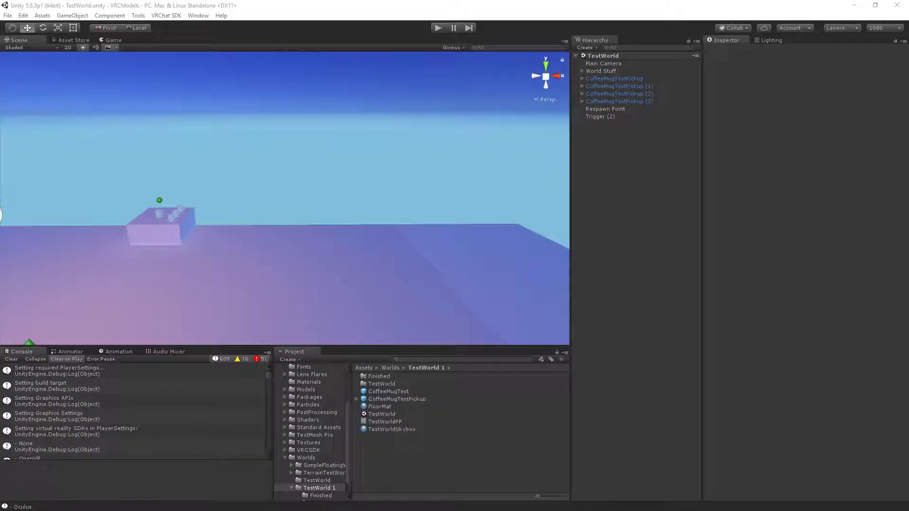
- Return to Unity and review the components of the first CoffeeMugTestPickup, from Mesh Renderer down to VRC_Trigger
left_click(606, 80)
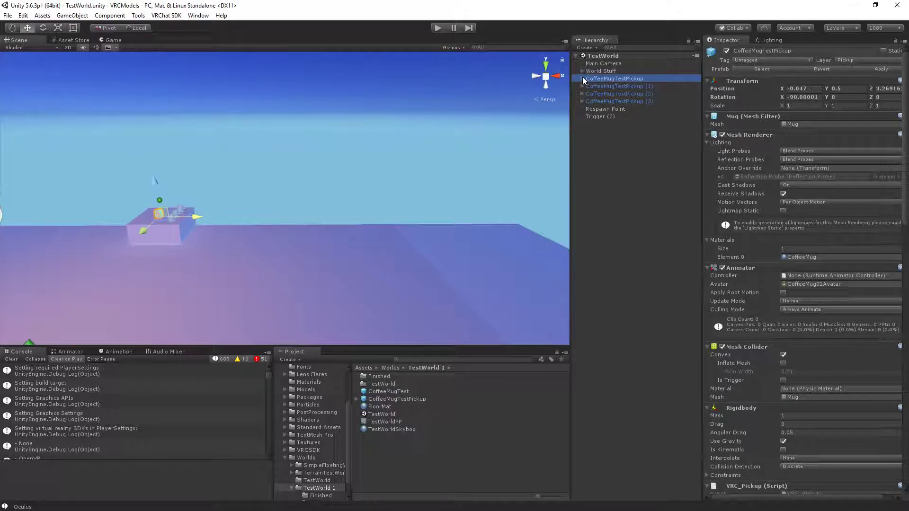
scroll(805, 308, "down", 3)
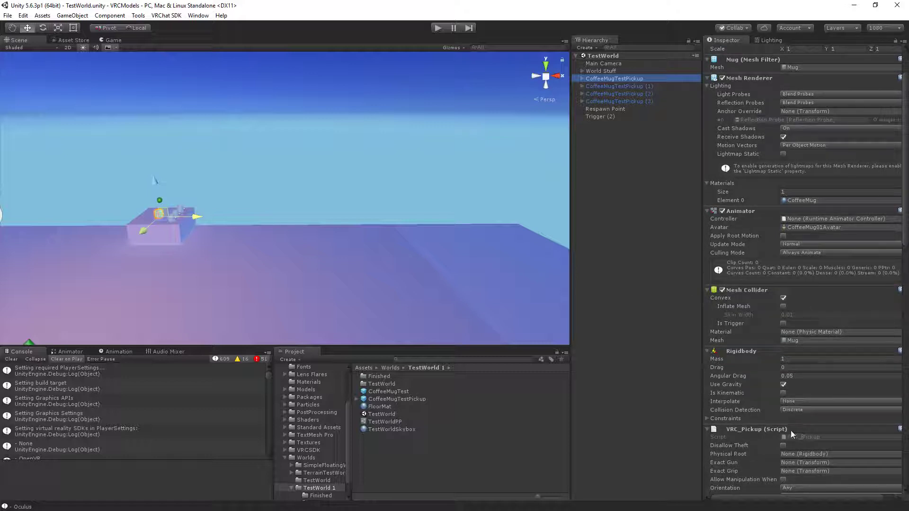
scroll(794, 432, "up", 3)
scroll(793, 432, "down", 6)
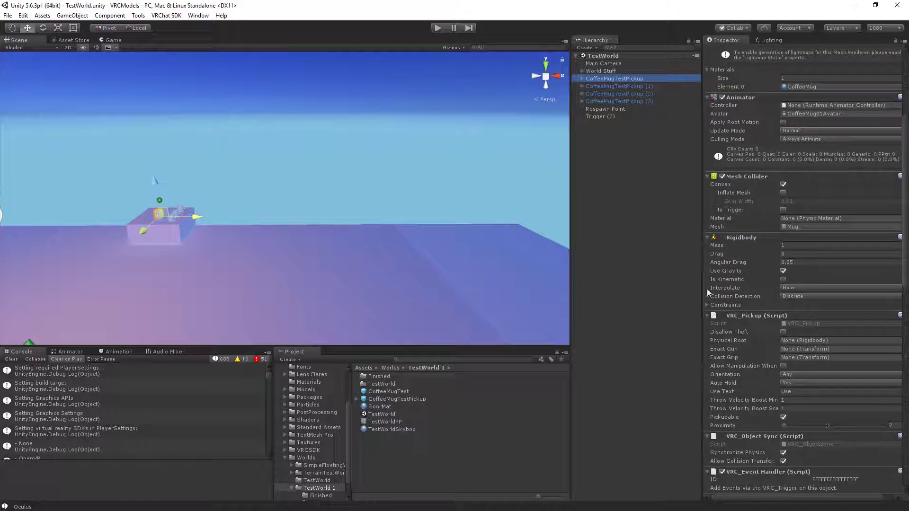
scroll(837, 355, "up", 4)
scroll(767, 249, "down", 13)
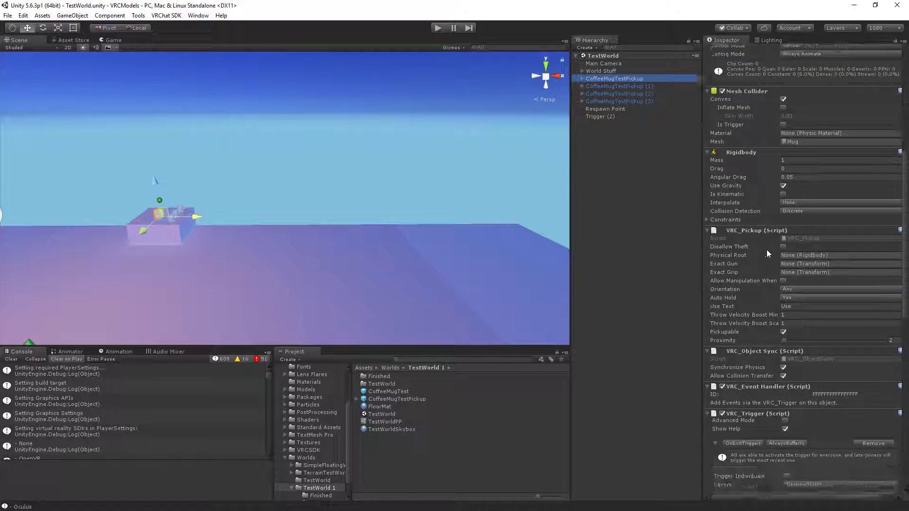
- Select the Trigger (2) box around the floor and toggle its Mesh Renderer off and back on
right_click_drag(384, 170, 259, 162)
key("d")
left_click(338, 155)
mouse_move(409, 213)
right_mouse_down()
mouse_move(400, 214)
mouse_move(411, 215)
right_mouse_up()
key("w")
key("s")
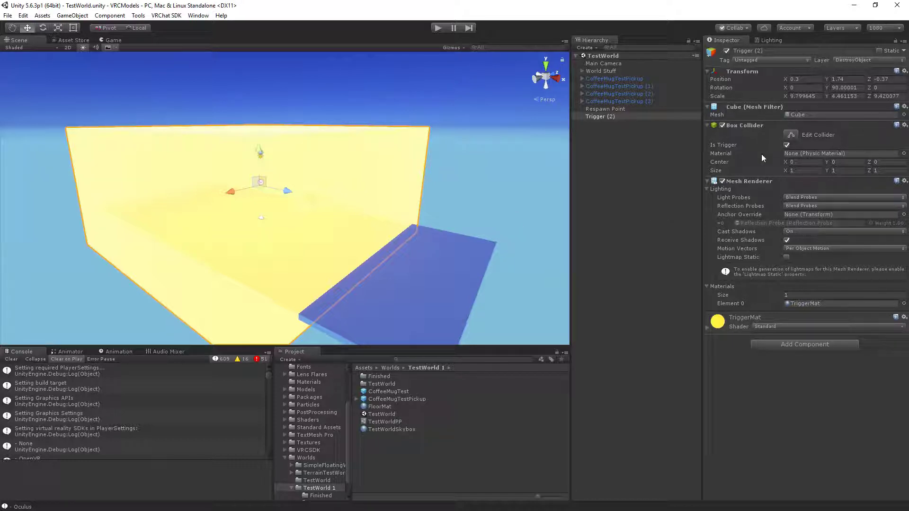
left_click(723, 180)
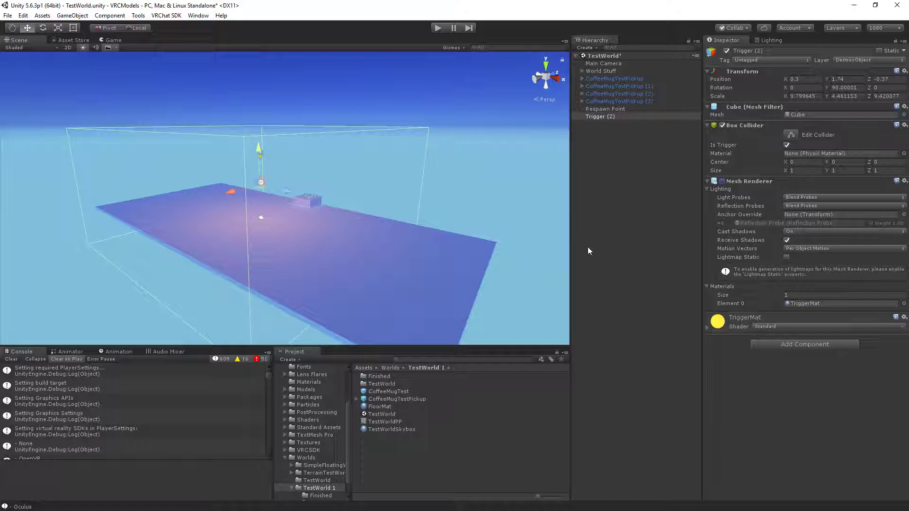
left_click(723, 181)
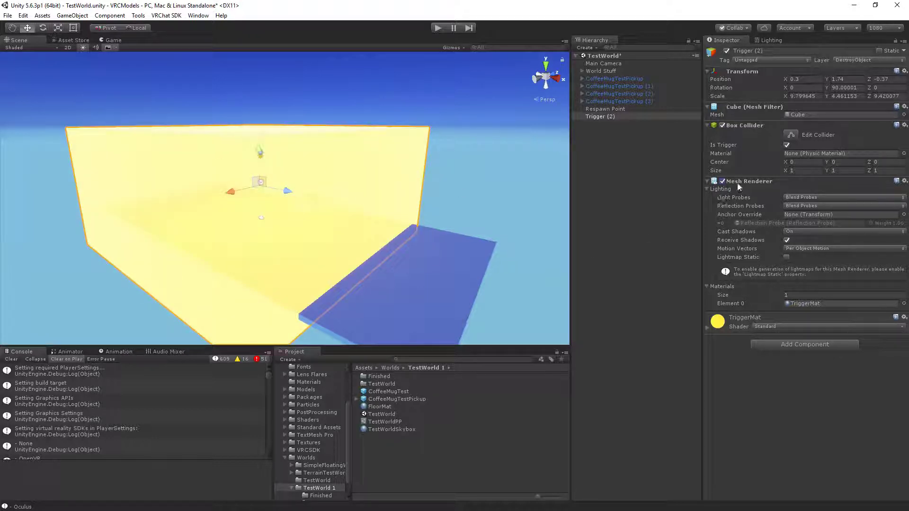
left_click(722, 181)
left_click(722, 181)
- Check the layer options of Trigger (2) and the layers and actions in CoffeeMugTestPickup's OnExitTrigger and OnEnterTrigger events
left_click(851, 61)
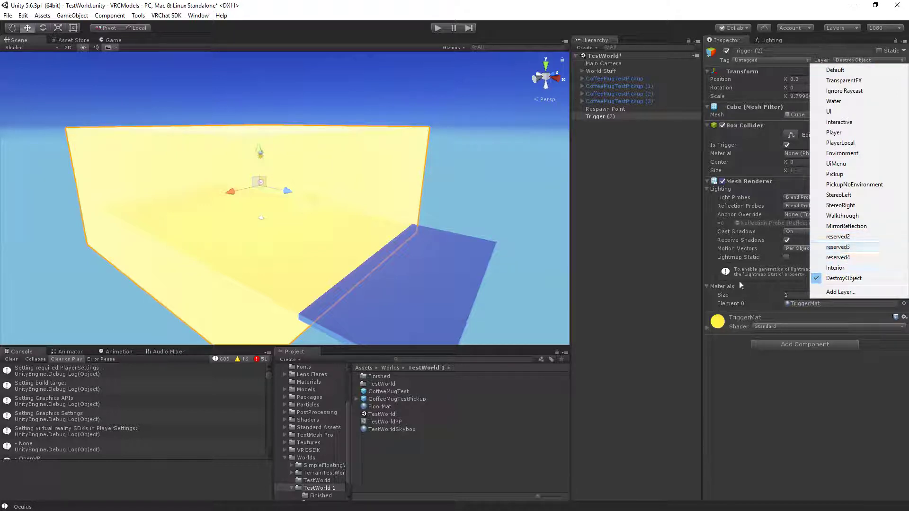
left_click(847, 60)
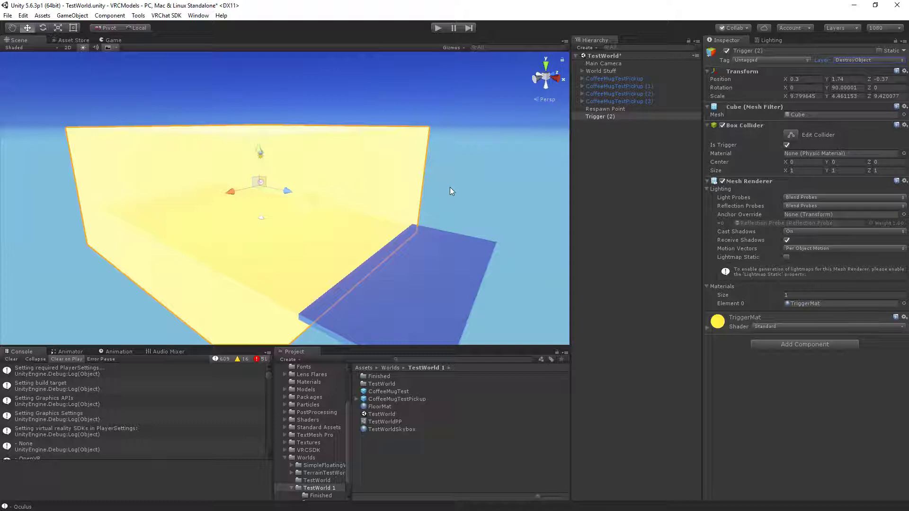
left_click(629, 79)
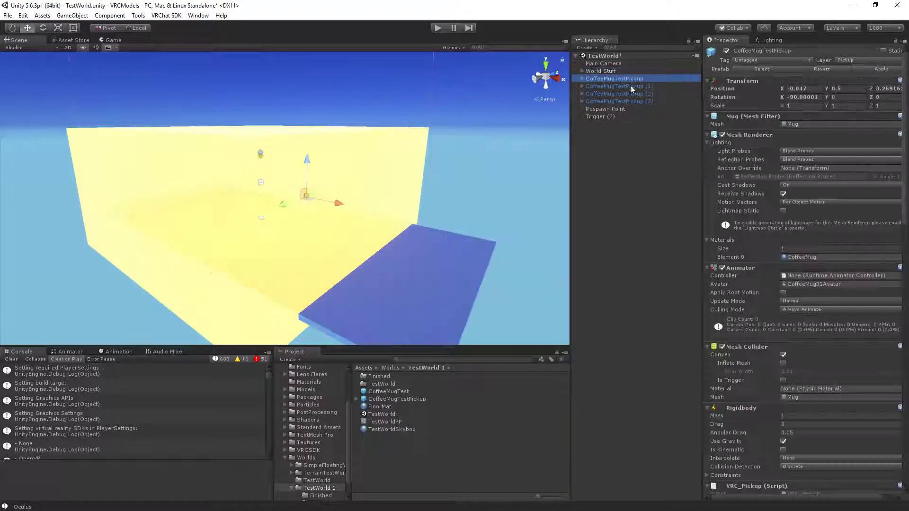
scroll(806, 270, "down", 10)
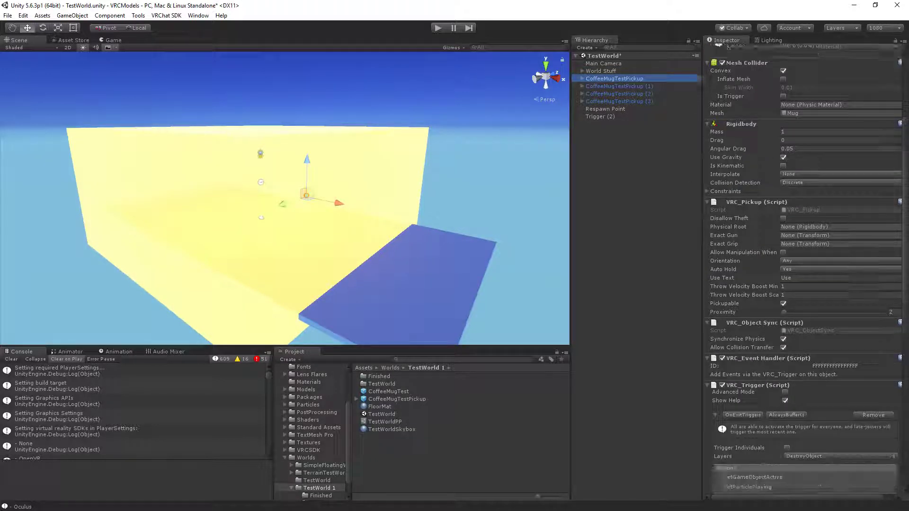
scroll(839, 305, "down", 5)
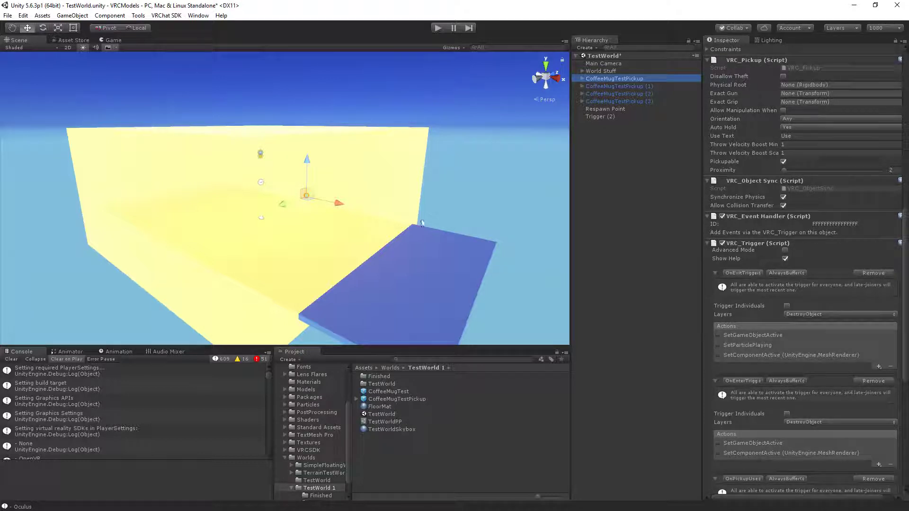
key("f")
right_click_drag(338, 214, 587, 224)
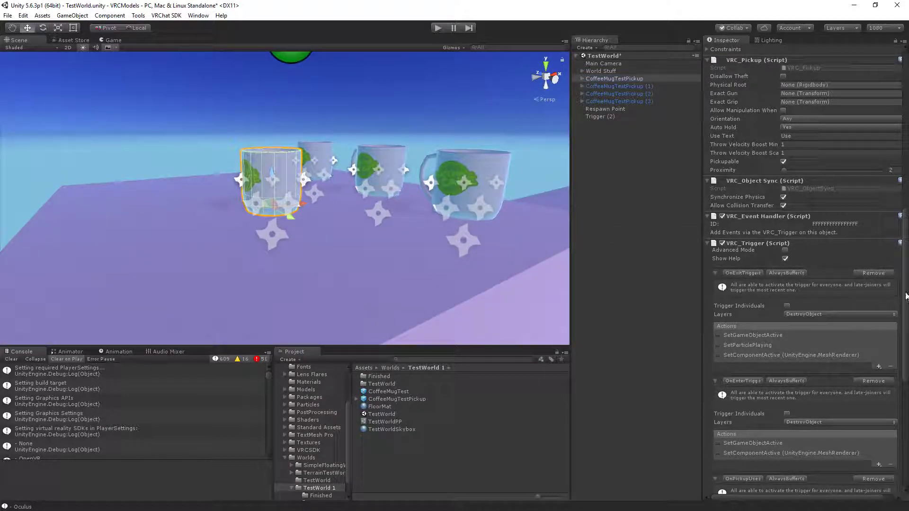
scroll(907, 296, "down", 3)
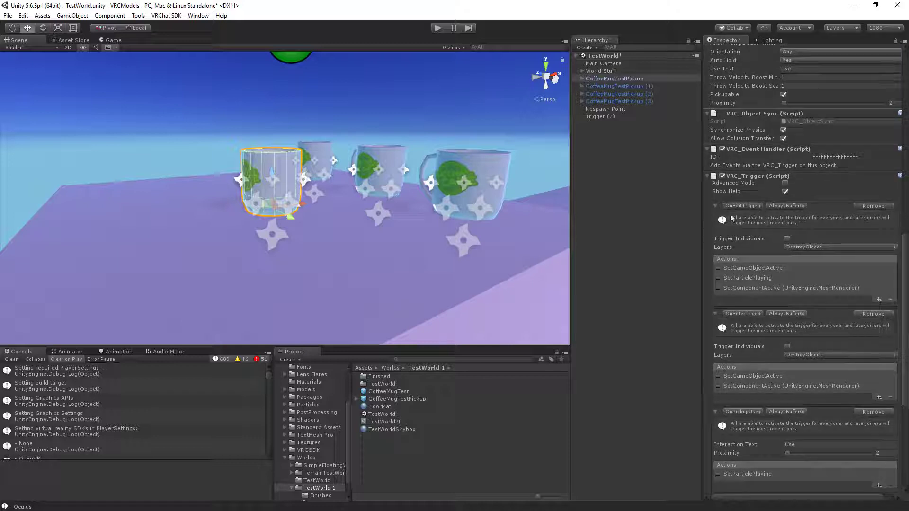
right_click_drag(325, 225, 417, 234)
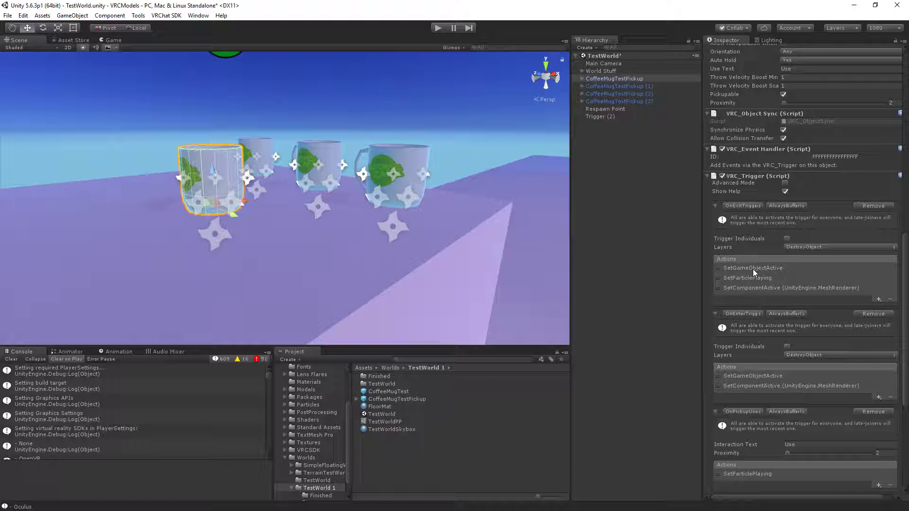
- Inspect the first mug's RespawnTimer child and its OnTimer trigger, and review the mug's own full list of trigger events
left_click(583, 79)
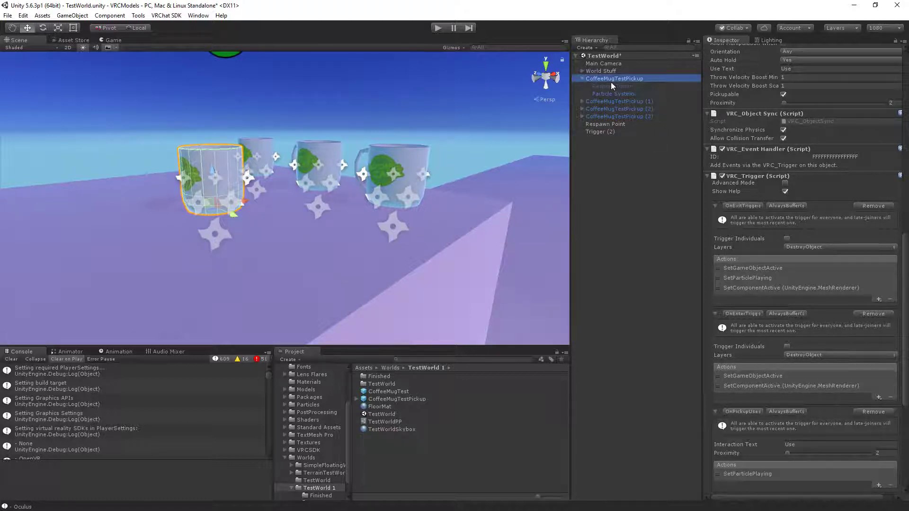
left_click(612, 87)
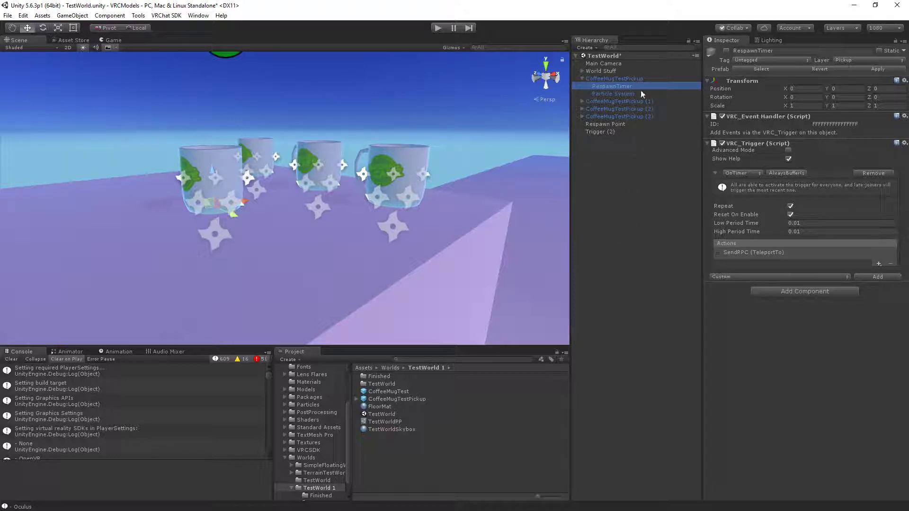
left_click(625, 78)
scroll(786, 367, "down", 12)
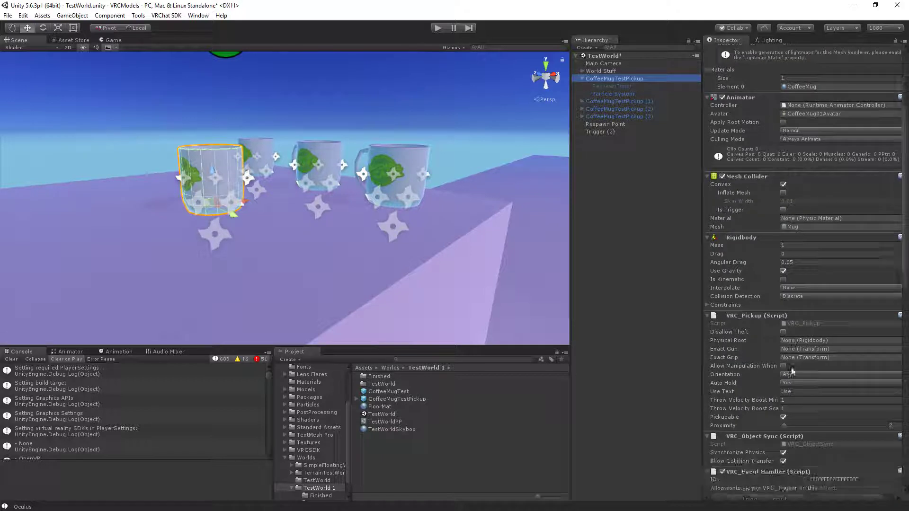
scroll(792, 368, "down", 6)
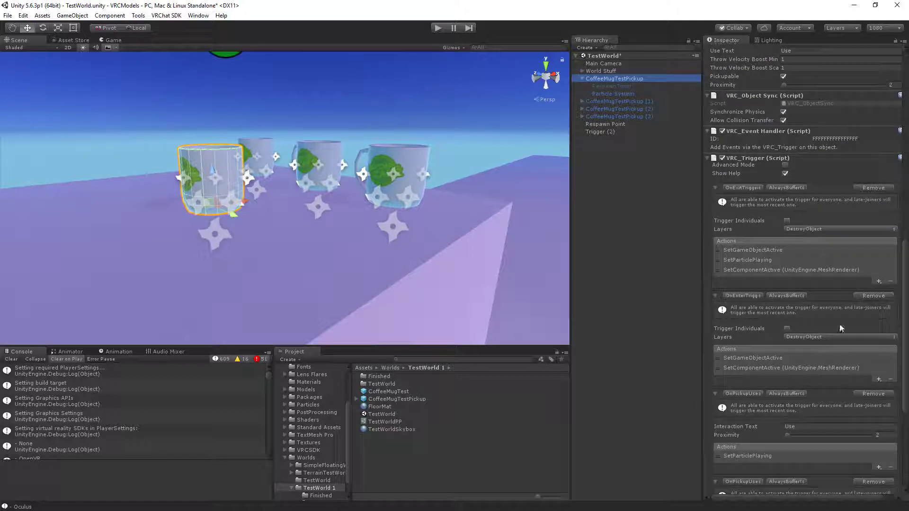
key("d")
right_click_drag(432, 326, 351, 303)
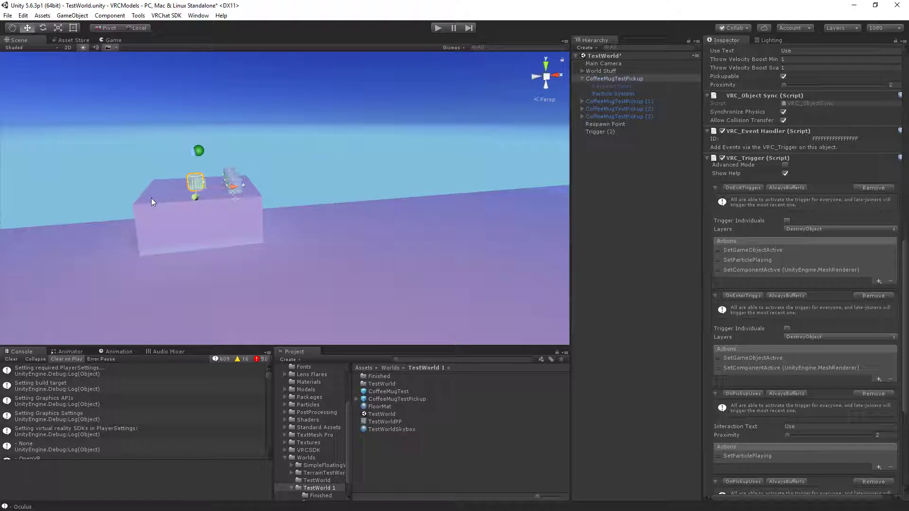
scroll(860, 335, "down", 4)
scroll(860, 335, "down", 3)
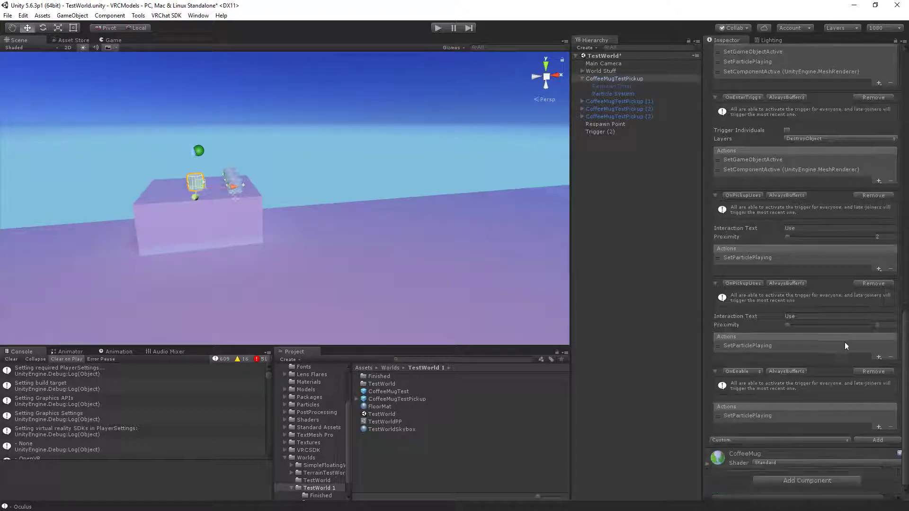
scroll(832, 350, "up", 4)
- Examine the first mug's location relative to the trigger box from outside and inside, and clear the selection
right_click_drag(379, 243, 303, 238)
key("s")
key("w")
key("s")
key("s")
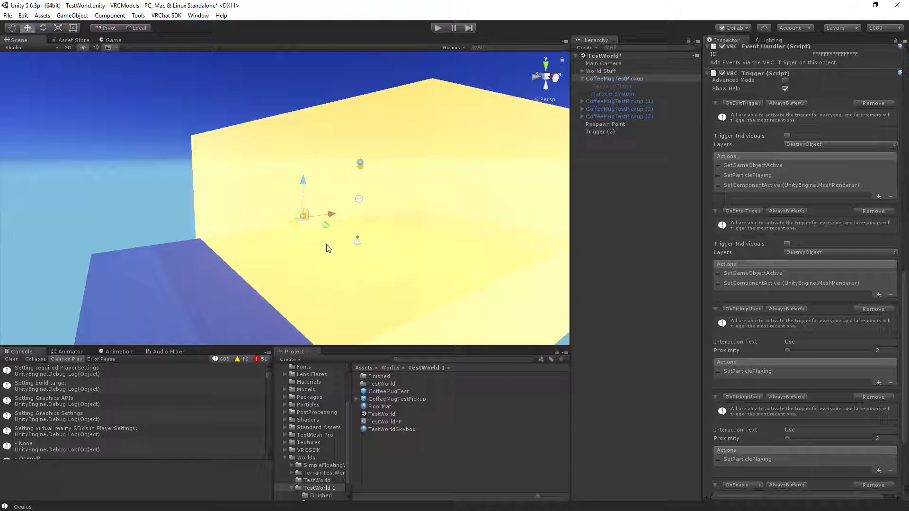
right_click_drag(325, 245, 359, 280)
left_click(694, 218)
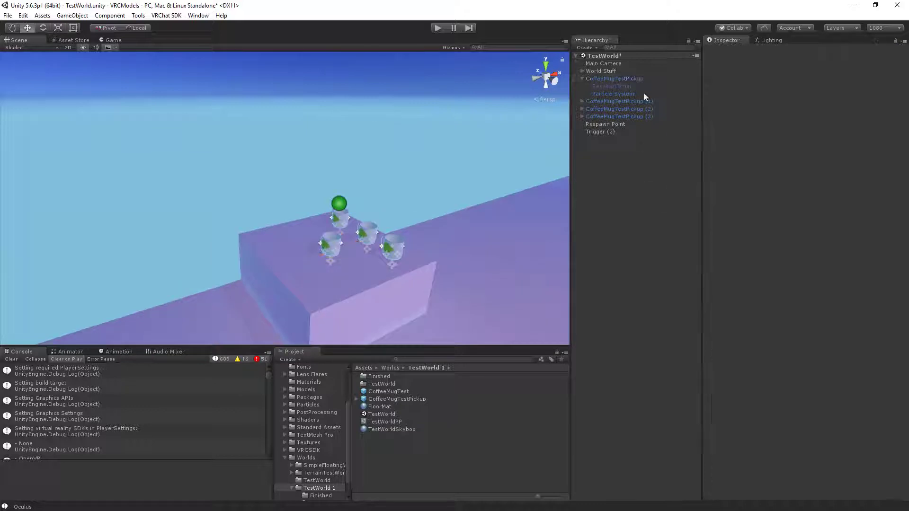
- Select the Respawn Point sphere above the mugs and examine its trigger and its location relative to the trigger box
right_click_drag(333, 233, 482, 231)
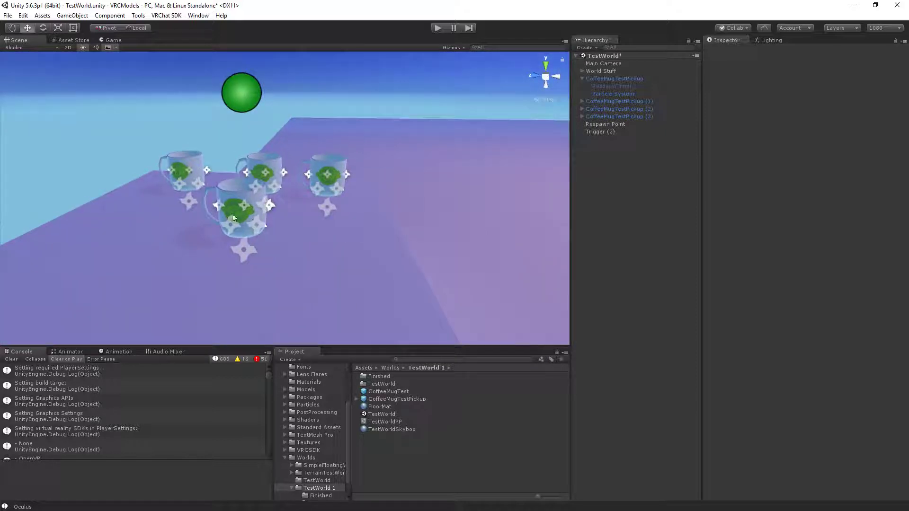
left_click(239, 92)
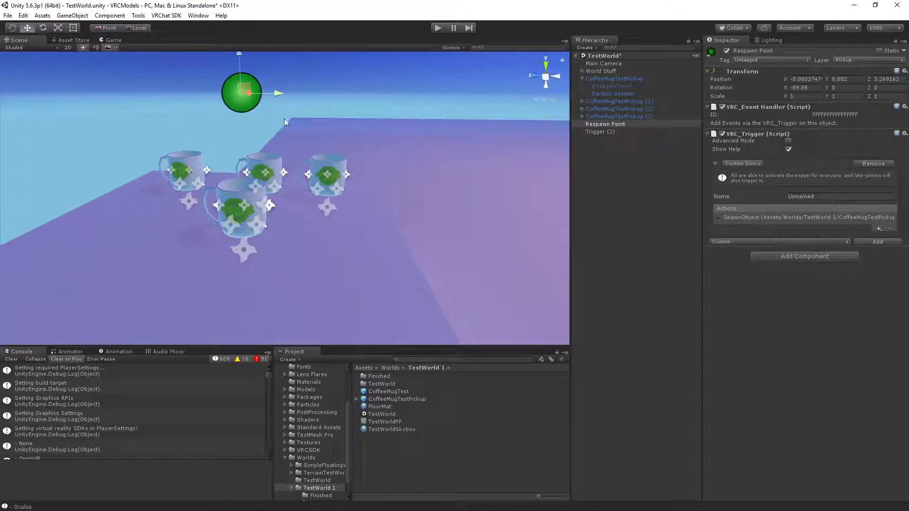
right_click_drag(284, 119, 175, 175)
right_click_drag(288, 246, 229, 235)
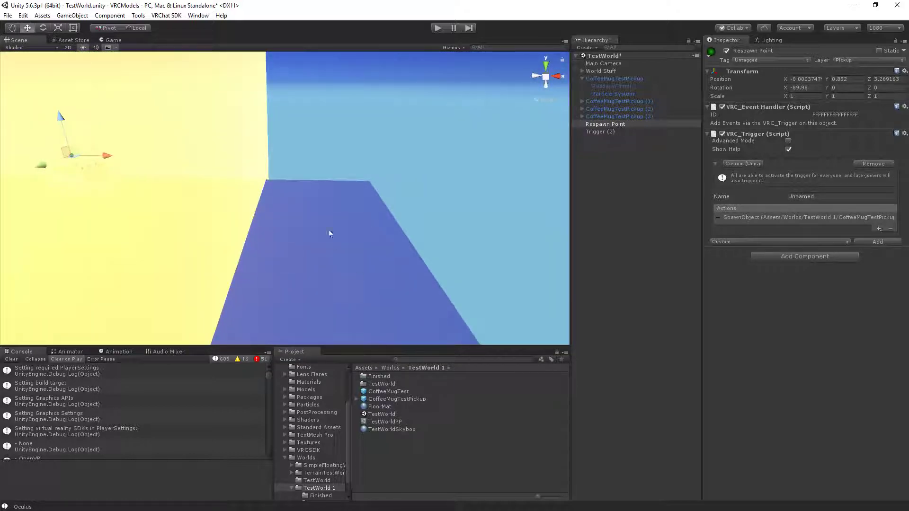
right_click_drag(331, 229, 402, 224)
key("w")
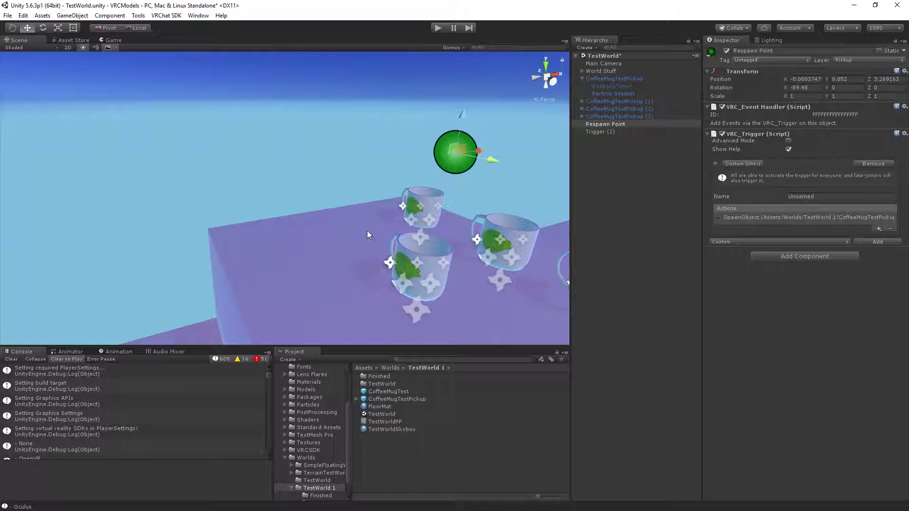
right_click_drag(367, 231, 579, 210)
key("s")
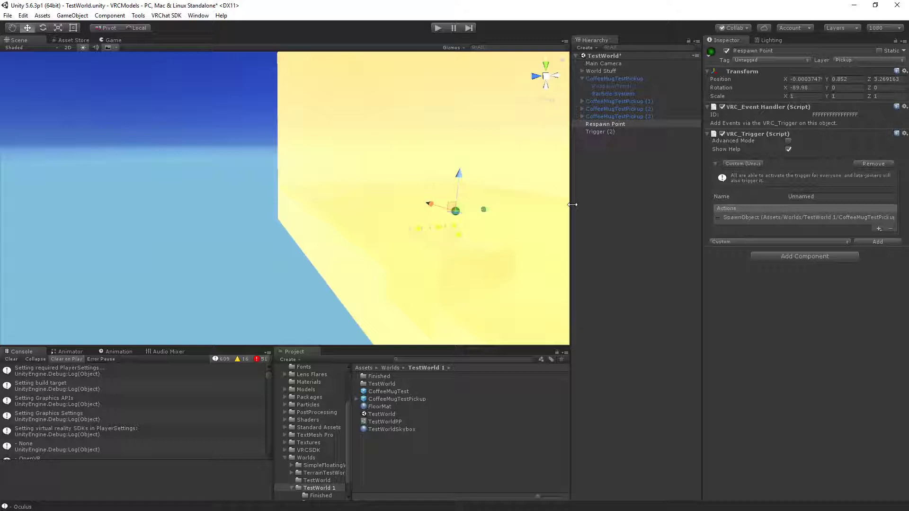